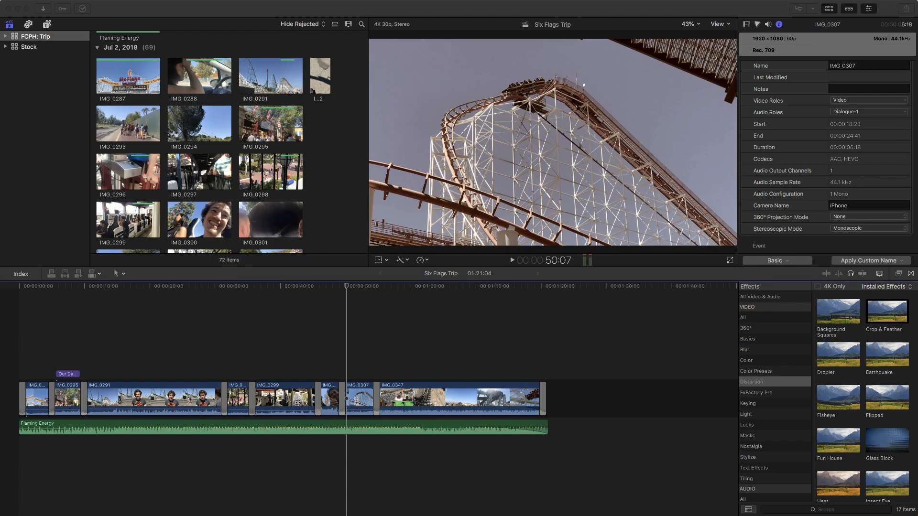
Select clip IMG_0299 in the primary storyline and turn on its on-screen Transform controls at about 39:20.
{"action": "left_click", "coordinate": [392, 298]}
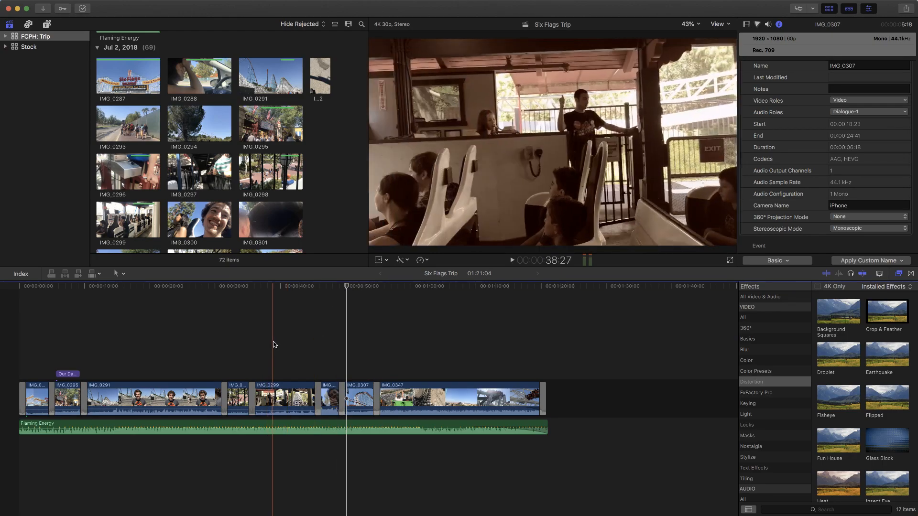
{"action": "left_click", "coordinate": [278, 288]}
{"action": "left_click", "coordinate": [282, 399]}
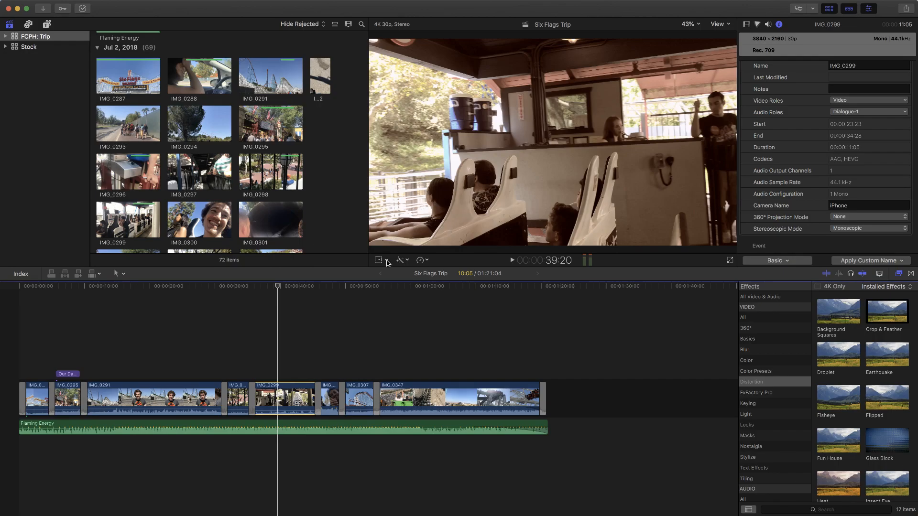
{"action": "left_click", "coordinate": [379, 261]}
{"action": "left_click", "coordinate": [387, 261]}
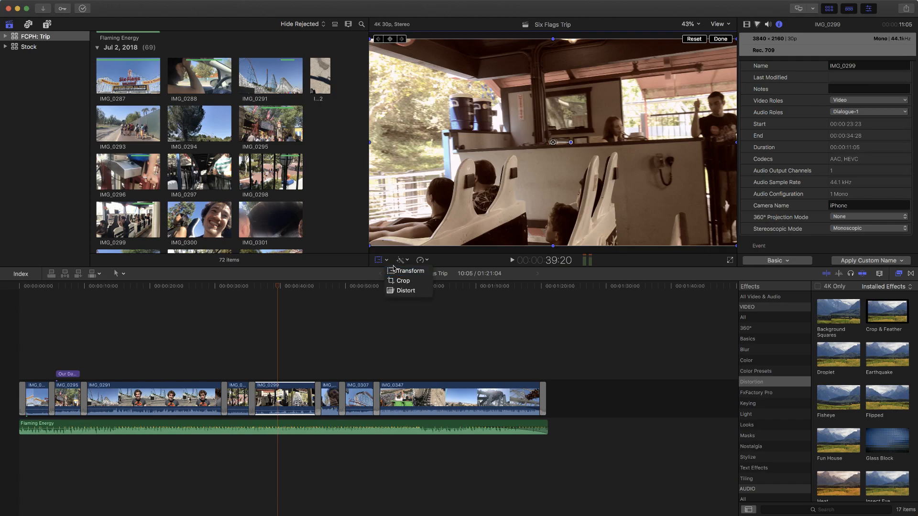
{"action": "left_click", "coordinate": [388, 263]}
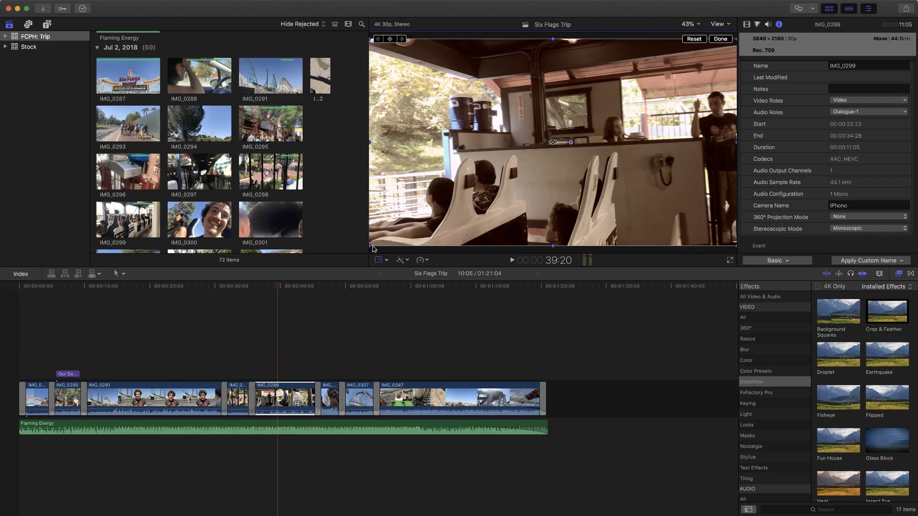
At 25% viewer zoom, shrink IMG_0299, tilt it counterclockwise and place it in the upper-left part of the video frame.
{"action": "left_click_drag", "start_coordinate": [370, 246], "coordinate": [337, 242]}
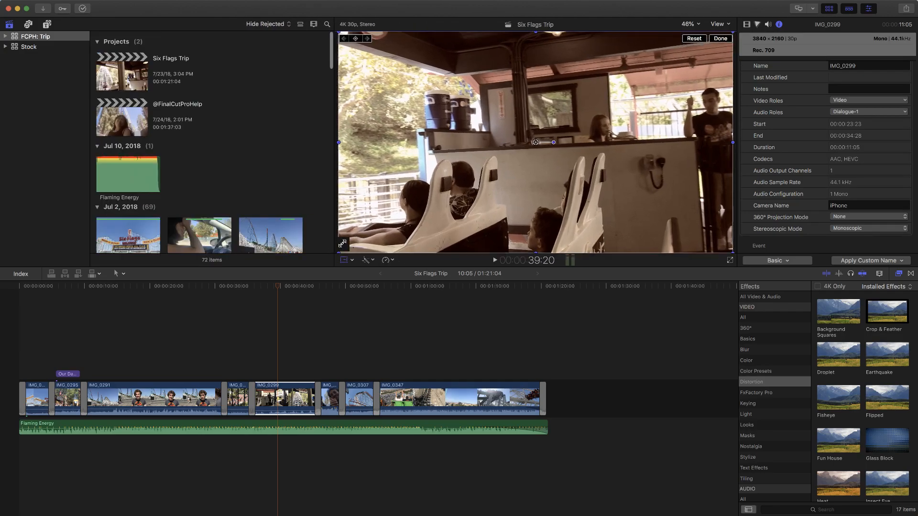
{"action": "left_click", "coordinate": [693, 25]}
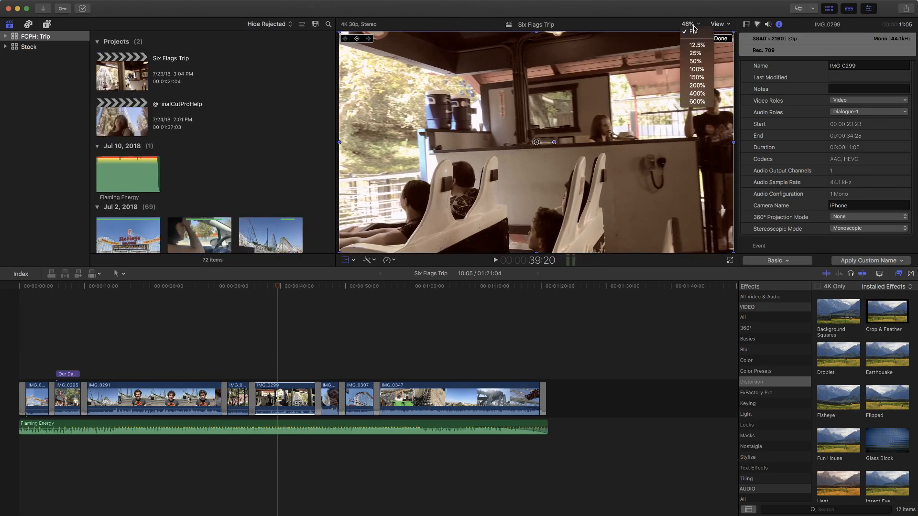
{"action": "left_click", "coordinate": [697, 53]}
{"action": "left_click_drag", "start_coordinate": [429, 205], "coordinate": [463, 185]}
{"action": "left_click_drag", "start_coordinate": [541, 160], "coordinate": [510, 155]}
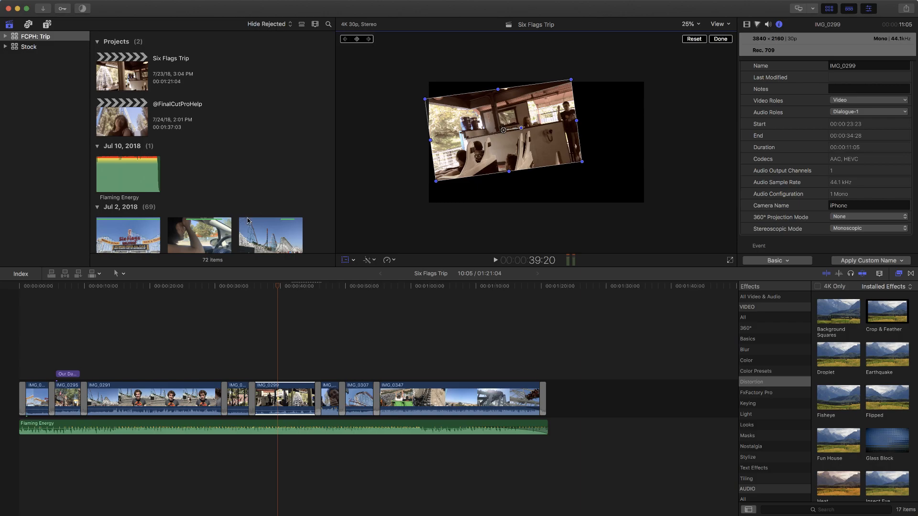
Connect IMG_0291 above IMG_0299, scale it to about 47% and place it at about X 1112 px, Y 276 px.
{"action": "left_click", "coordinate": [266, 234]}
{"action": "left_click_drag", "start_coordinate": [268, 233], "coordinate": [251, 347]}
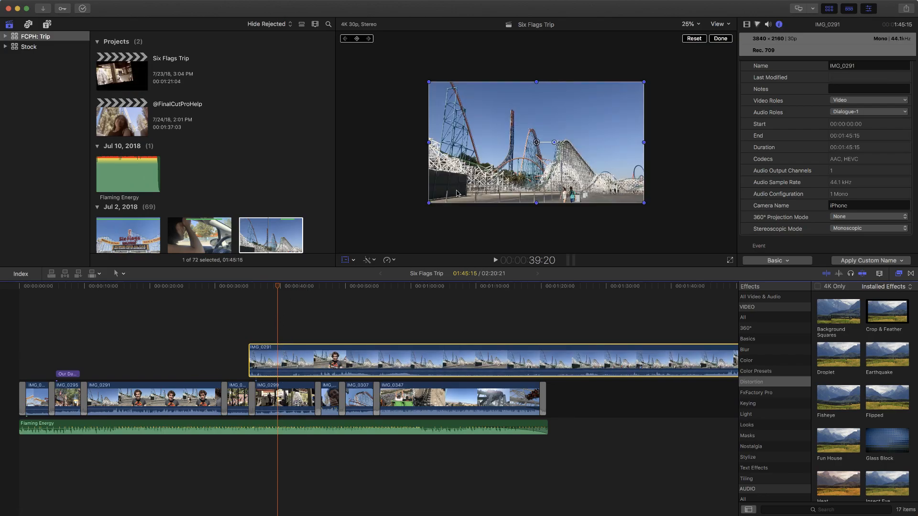
{"action": "left_click_drag", "start_coordinate": [429, 203], "coordinate": [486, 171]}
{"action": "left_click_drag", "start_coordinate": [527, 148], "coordinate": [576, 135]}
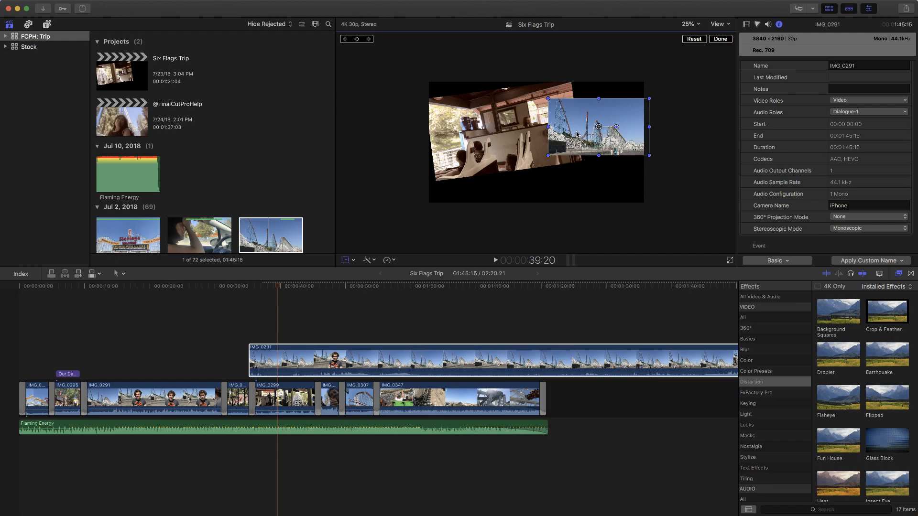
Scale the connected IMG_0291 clip to 88% and move it off-frame to about X -3640 px, Y 0 px.
{"action": "left_click", "coordinate": [747, 25]}
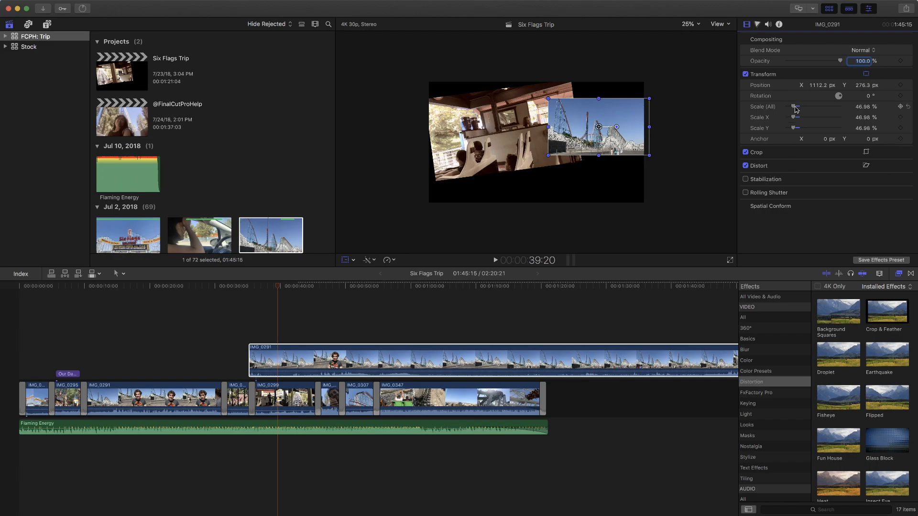
{"action": "left_click_drag", "start_coordinate": [794, 107], "coordinate": [800, 107]}
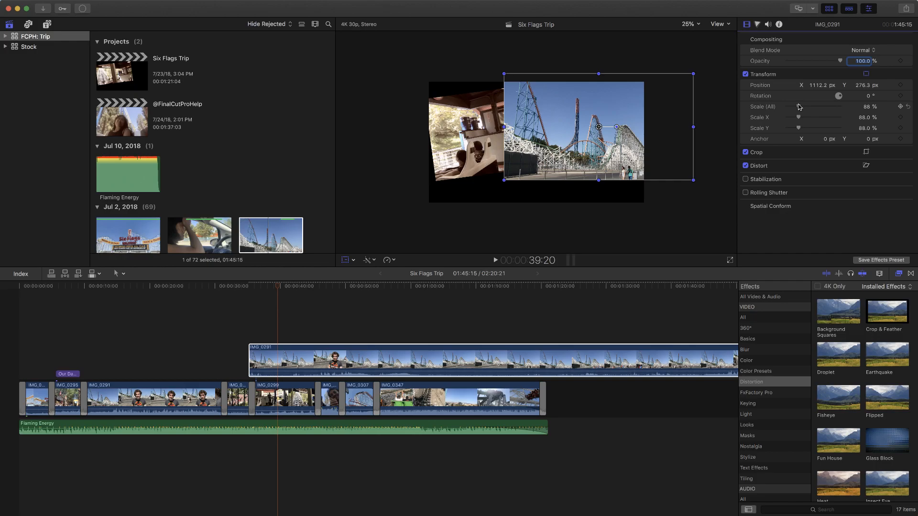
{"action": "left_click_drag", "start_coordinate": [603, 131], "coordinate": [336, 144]}
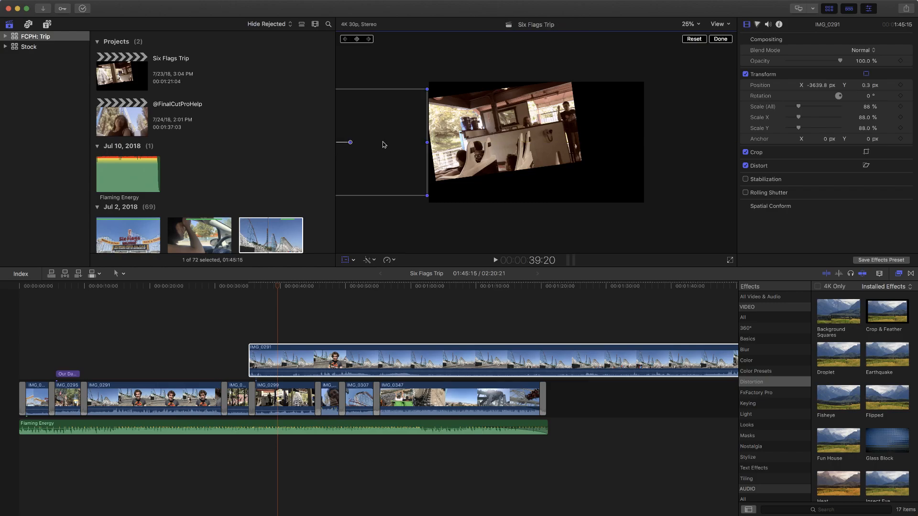
Keyframe the connected IMG_0291 from its off-frame position at 35:21 to about X 3706 px, Y 38 px at 44:14, and play the motion.
{"action": "left_click", "coordinate": [252, 287]}
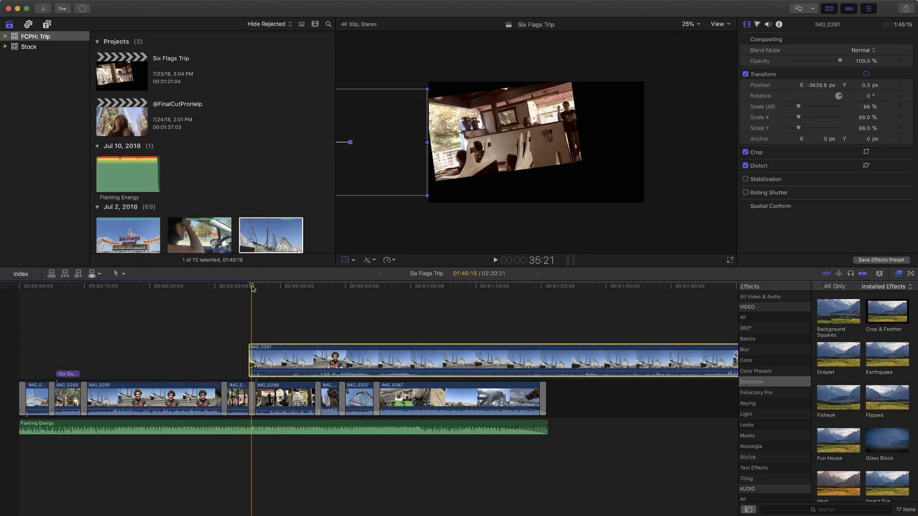
{"action": "left_click", "coordinate": [252, 356]}
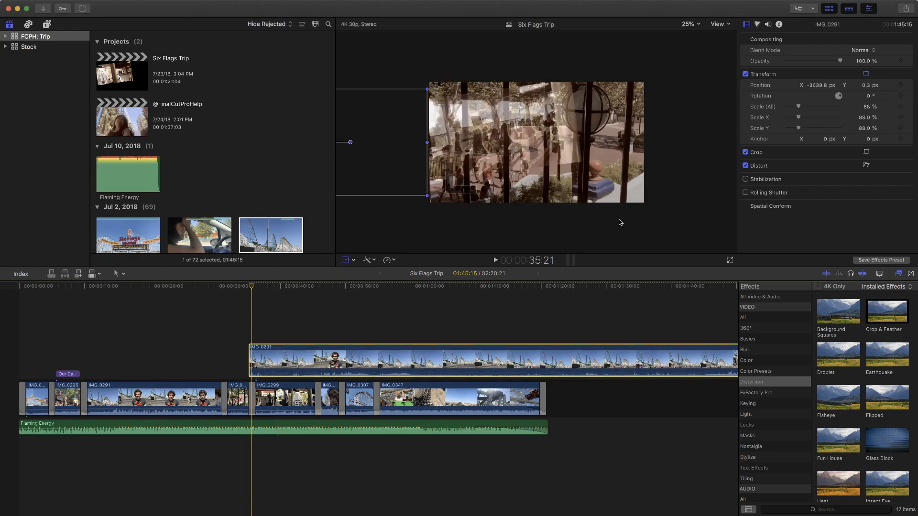
{"action": "left_click", "coordinate": [900, 86]}
{"action": "left_click_drag", "start_coordinate": [257, 292], "coordinate": [310, 291]}
{"action": "left_click_drag", "start_coordinate": [353, 170], "coordinate": [762, 168]}
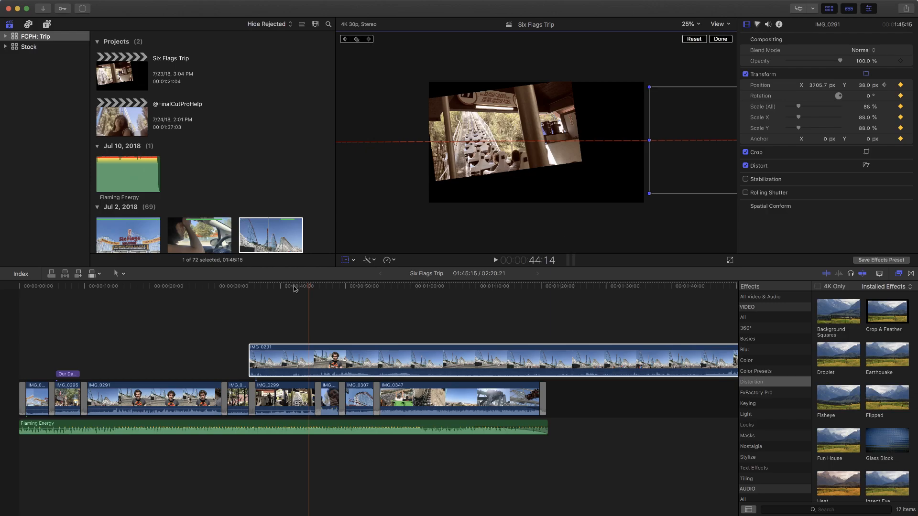
{"action": "left_click_drag", "start_coordinate": [302, 287], "coordinate": [254, 287]}
{"action": "key", "text": "space"}
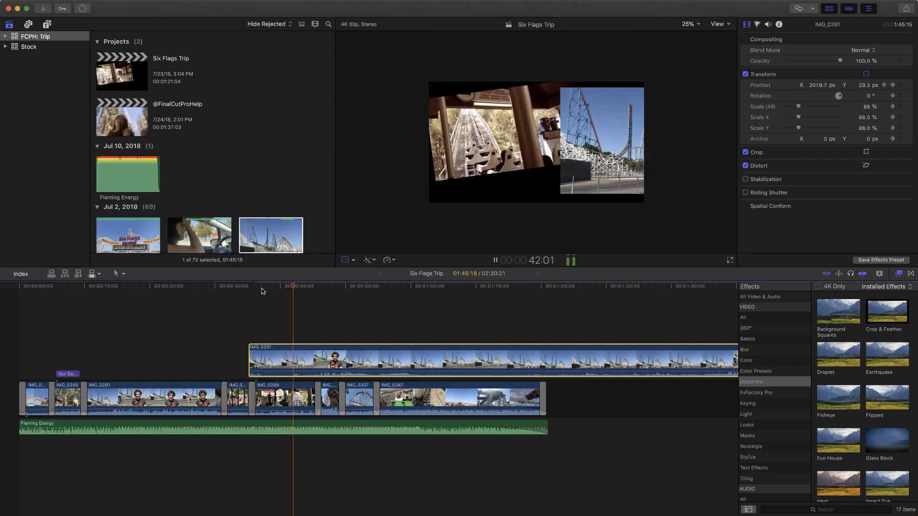
{"action": "left_click", "coordinate": [366, 260]}
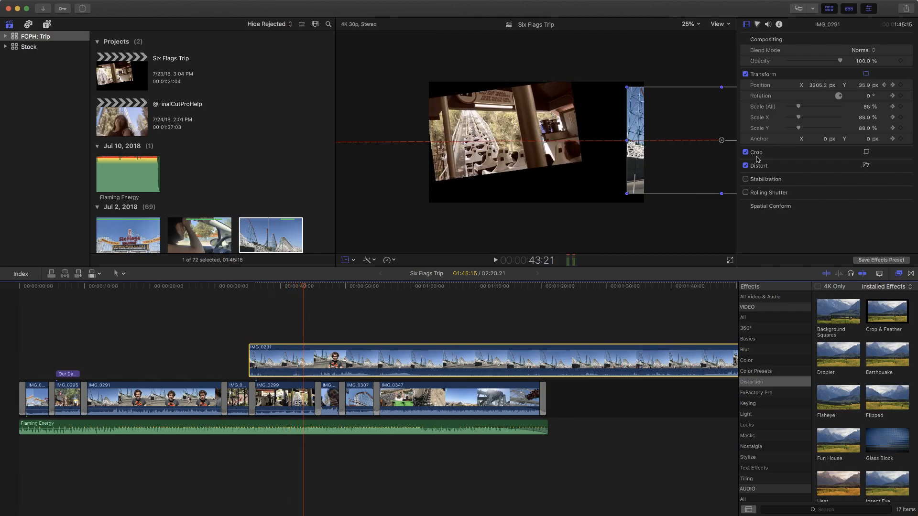
Curve the connected clip's motion path with a position of about X 1793 px, Y -533 px at 43:05, and try its left crop.
{"action": "mouse_move", "coordinate": [302, 290]}
{"action": "left_mouse_down"}
{"action": "mouse_move", "coordinate": [269, 287]}
{"action": "mouse_move", "coordinate": [300, 287]}
{"action": "left_mouse_up"}
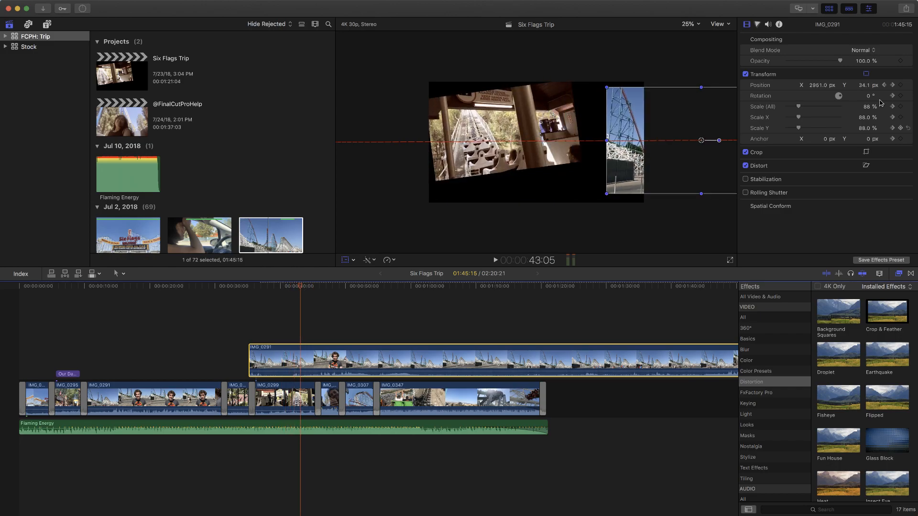
{"action": "left_click_drag", "start_coordinate": [717, 156], "coordinate": [634, 211]}
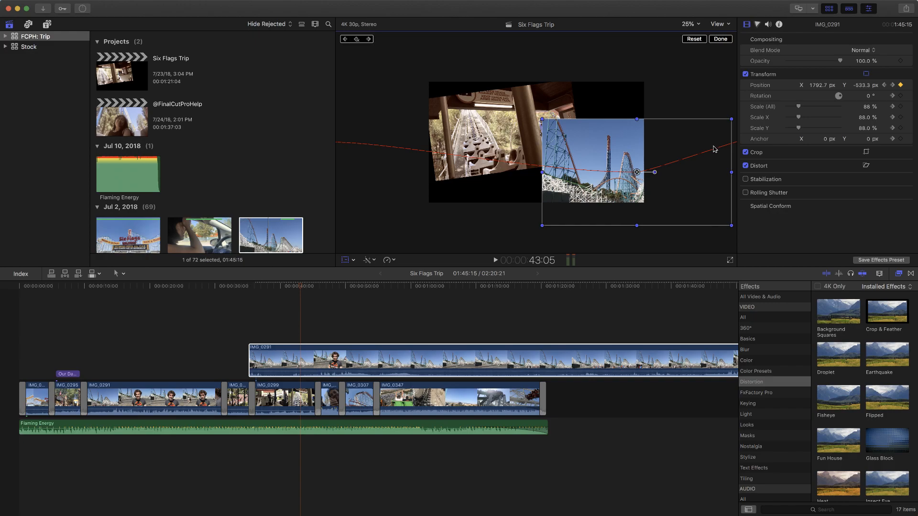
{"action": "left_click", "coordinate": [895, 152]}
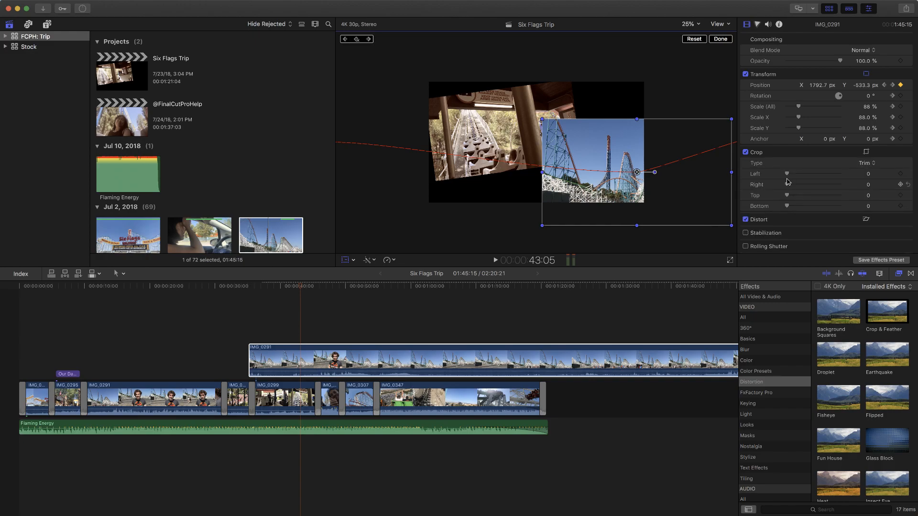
{"action": "left_click_drag", "start_coordinate": [787, 173], "coordinate": [764, 176]}
Set the connected IMG_0291 clip's Position X to 1500 px at 42:18.
{"action": "mouse_move", "coordinate": [301, 286]}
{"action": "left_mouse_down"}
{"action": "mouse_move", "coordinate": [315, 286]}
{"action": "mouse_move", "coordinate": [299, 286]}
{"action": "left_mouse_up"}
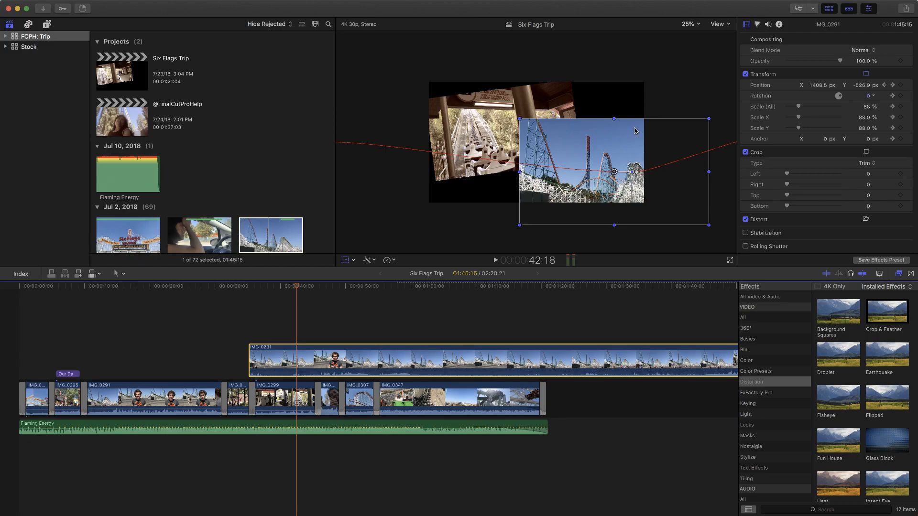
{"action": "left_click_drag", "start_coordinate": [817, 85], "coordinate": [820, 85]}
{"action": "left_click", "coordinate": [817, 85]}
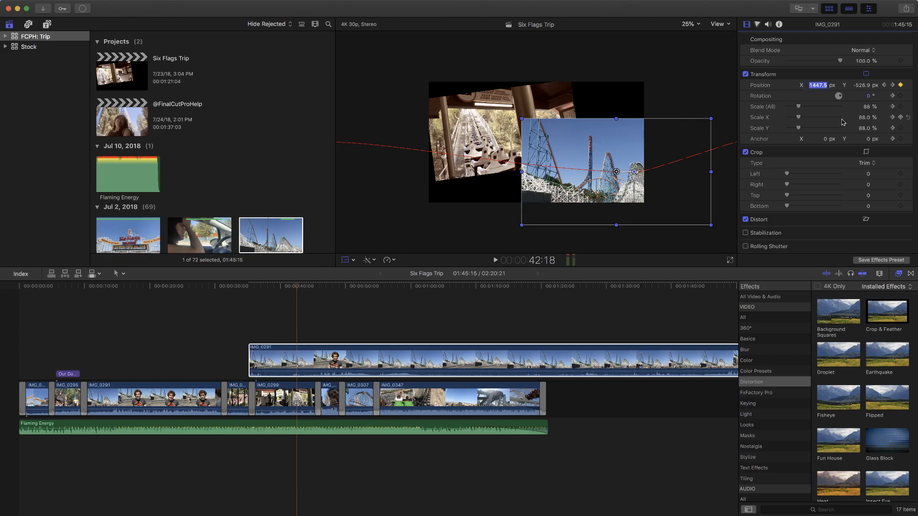
{"action": "type", "text": "1500"}
{"action": "key", "text": "Return"}
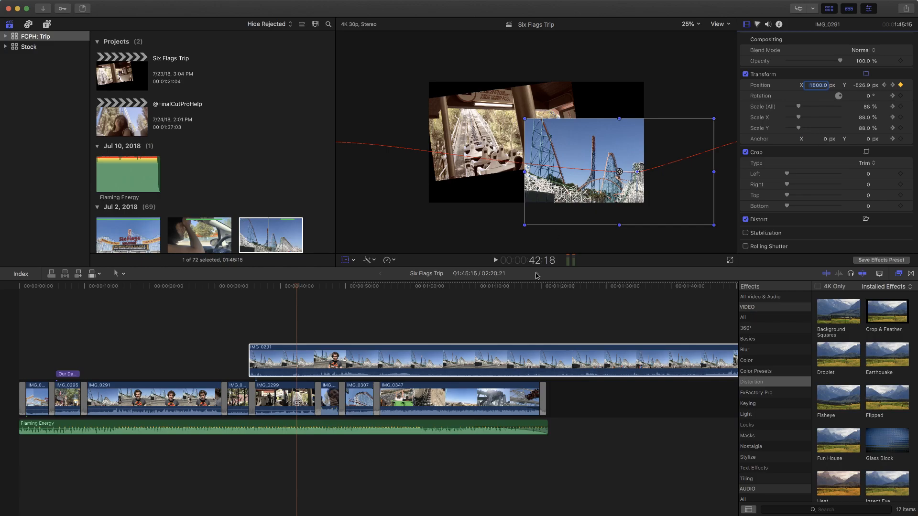
Delete the connected IMG_0291 clip above the primary storyline.
{"action": "left_click", "coordinate": [444, 307]}
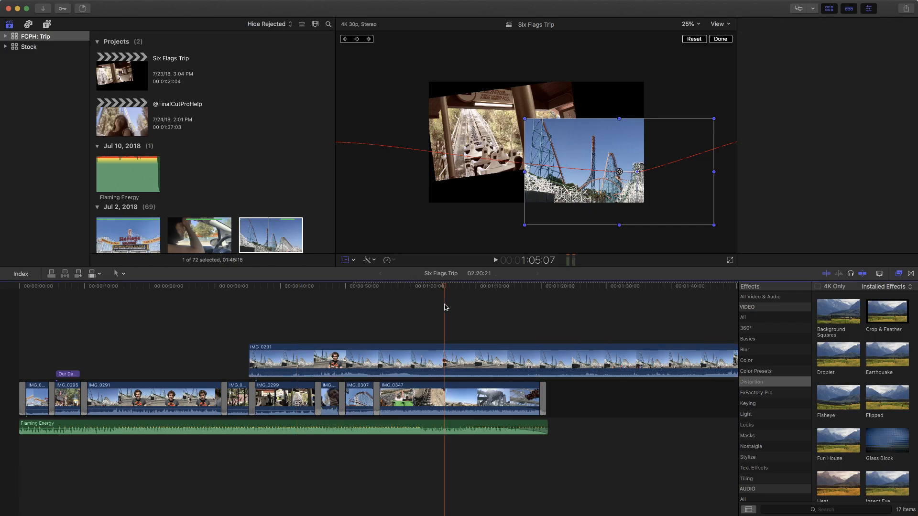
{"action": "left_click", "coordinate": [415, 367]}
{"action": "key", "text": "Delete"}
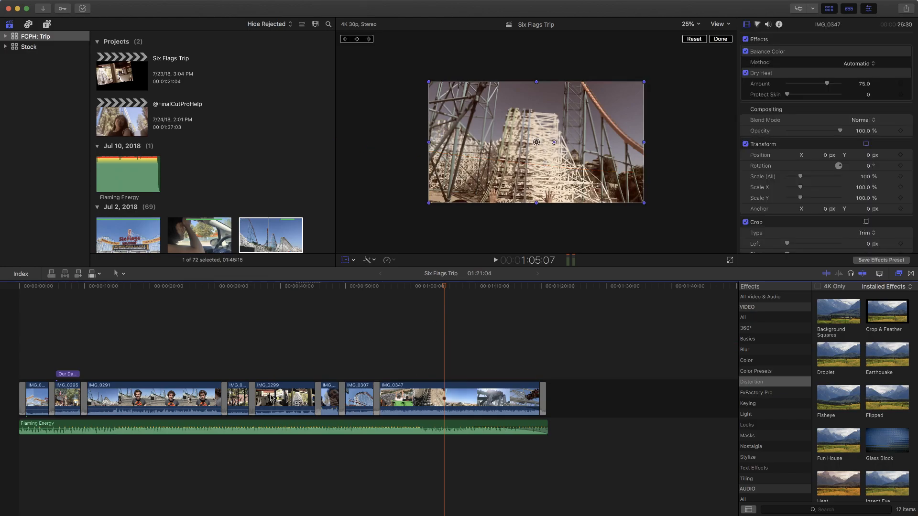
Remove the applied effects from the IMG_0291 clip in the primary storyline.
{"action": "left_click", "coordinate": [162, 290]}
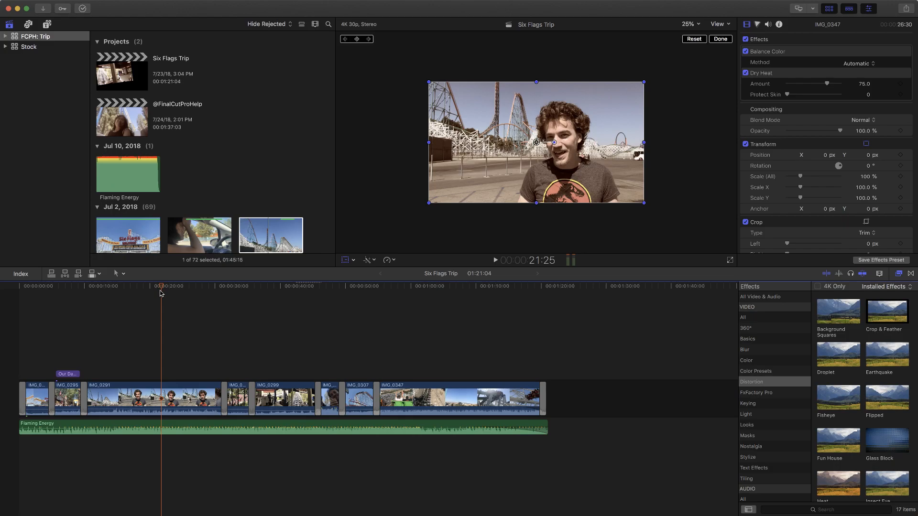
{"action": "left_click", "coordinate": [171, 396]}
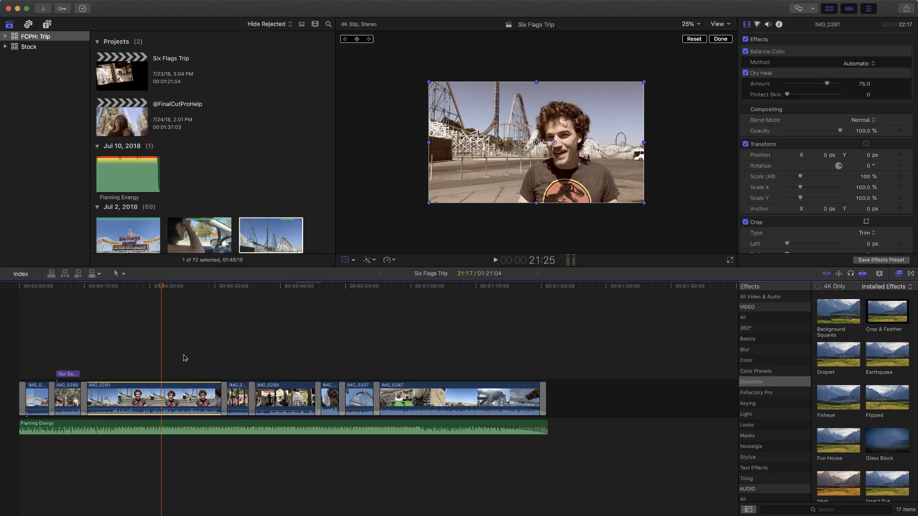
{"action": "mouse_move", "coordinate": [162, 287]}
{"action": "left_mouse_down"}
{"action": "mouse_move", "coordinate": [108, 291]}
{"action": "mouse_move", "coordinate": [162, 297]}
{"action": "left_mouse_up"}
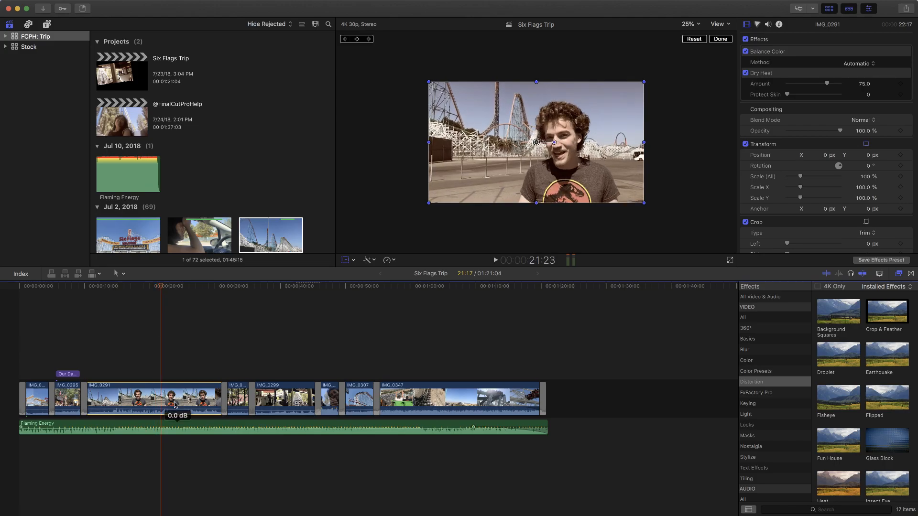
{"action": "left_click", "coordinate": [95, 5]}
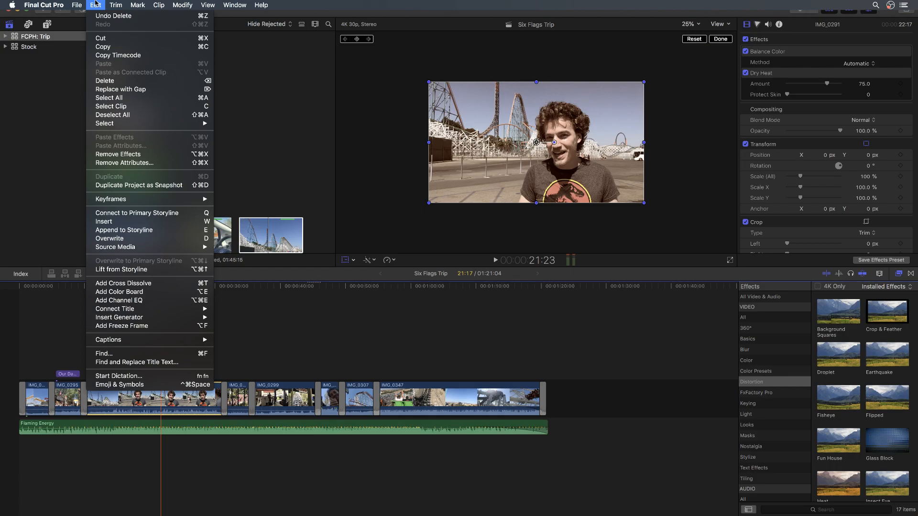
{"action": "left_click", "coordinate": [137, 155]}
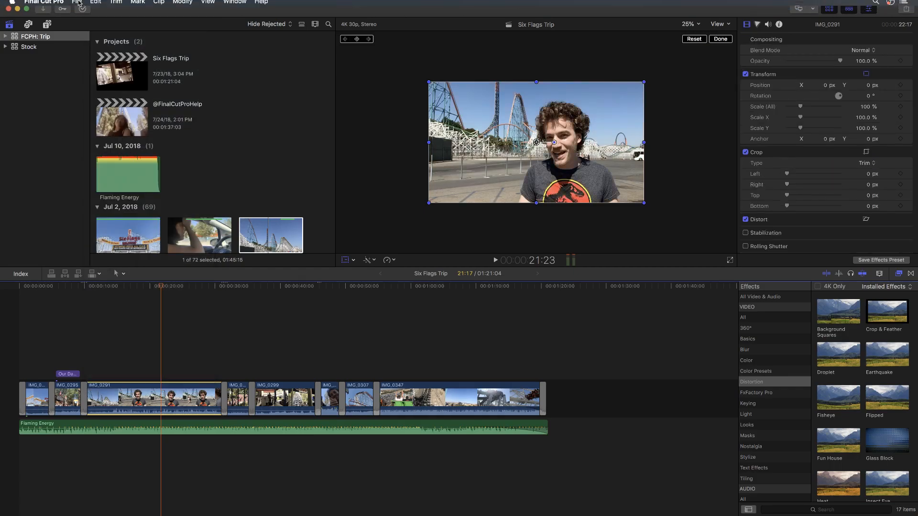
Run Remove Attributes on the primary storyline's IMG_0291 clip with no attributes selected.
{"action": "left_click", "coordinate": [95, 3]}
{"action": "left_click", "coordinate": [139, 164]}
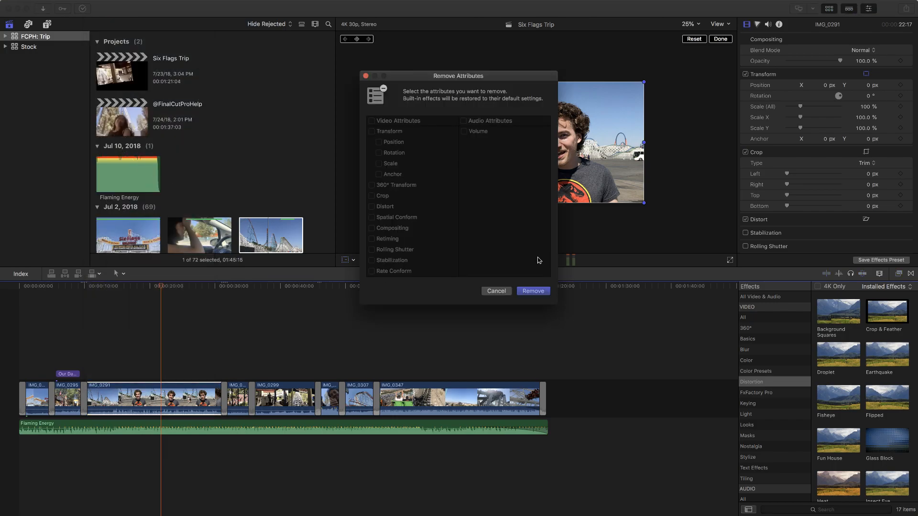
{"action": "left_click", "coordinate": [533, 290]}
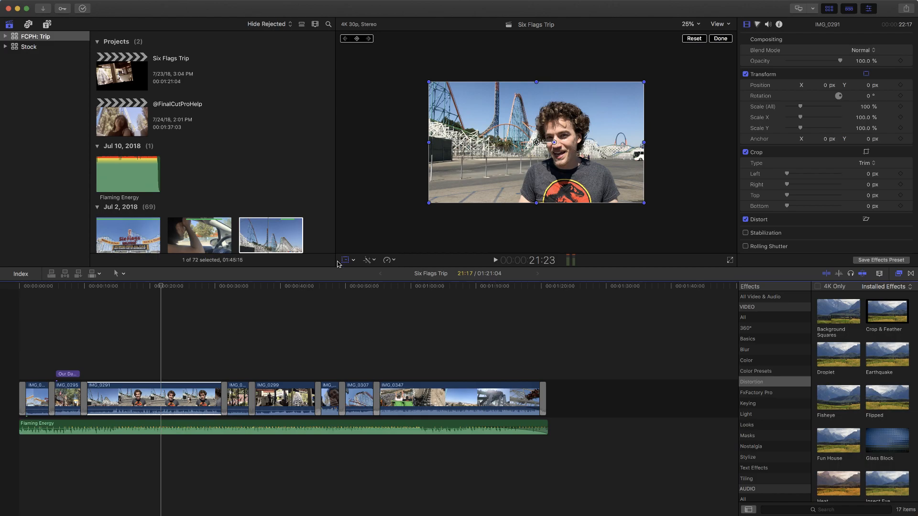
Turn off the on-screen Transform controls, fit the picture to the viewer and show the Distortion effects.
{"action": "left_click", "coordinate": [721, 38]}
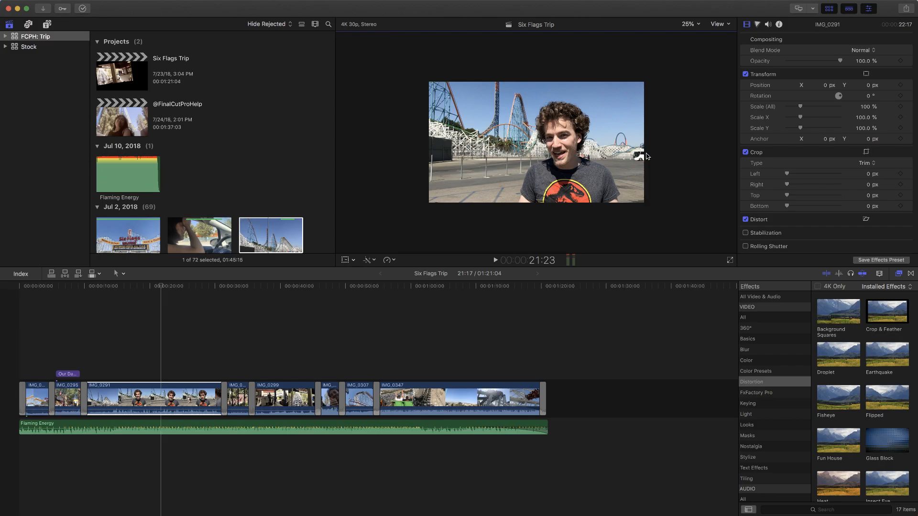
{"action": "key", "text": "shift+z"}
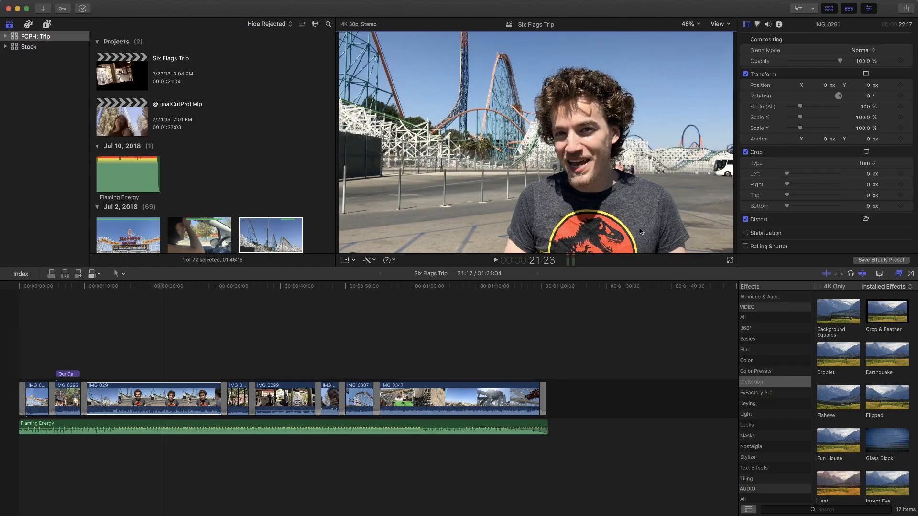
{"action": "left_click", "coordinate": [748, 384]}
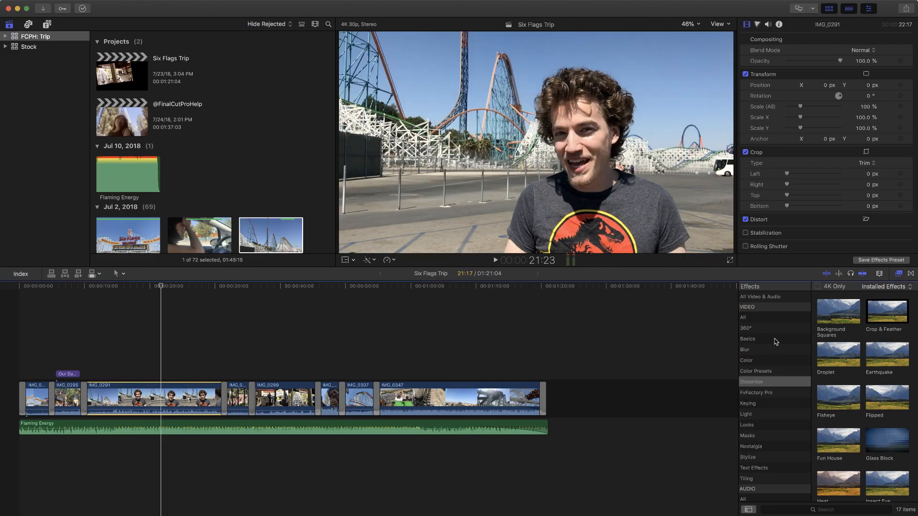
List all video and audio effects, and hide and reopen the Effects browser.
{"action": "left_click", "coordinate": [762, 297]}
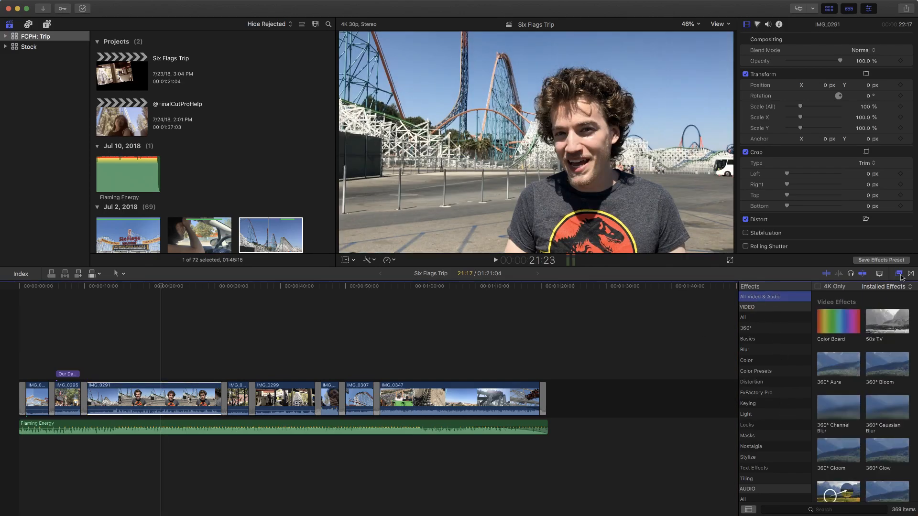
{"action": "left_click", "coordinate": [900, 275]}
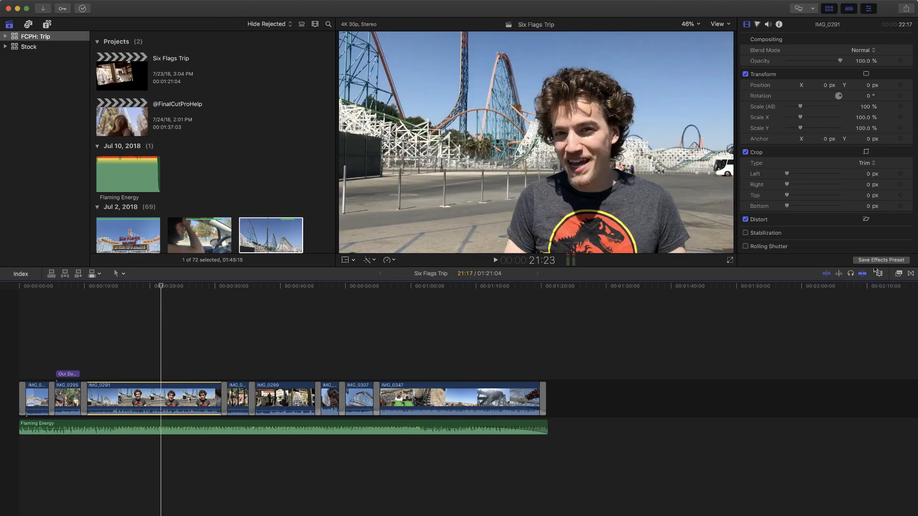
{"action": "left_click", "coordinate": [899, 275]}
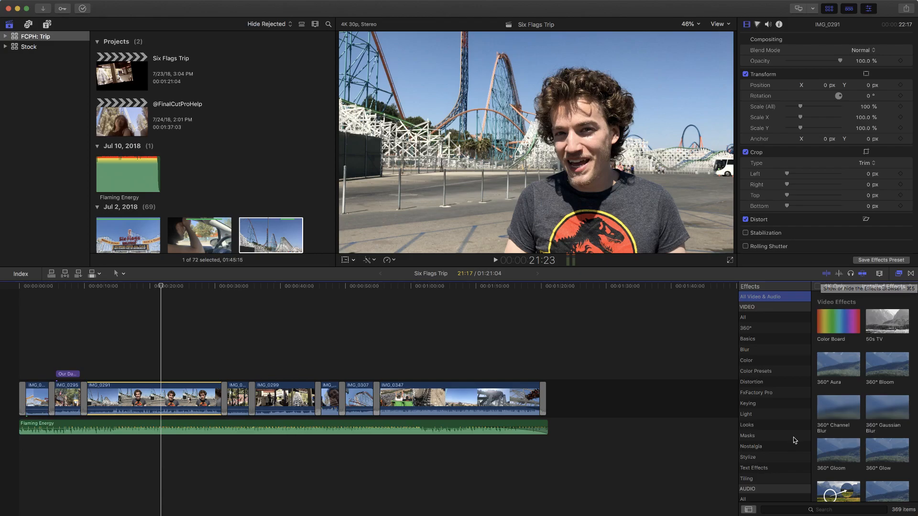
Search the effects for "night" and apply the Night effect to the IMG_0291 clip in the primary storyline.
{"action": "left_click", "coordinate": [833, 510]}
{"action": "type", "text": "night"}
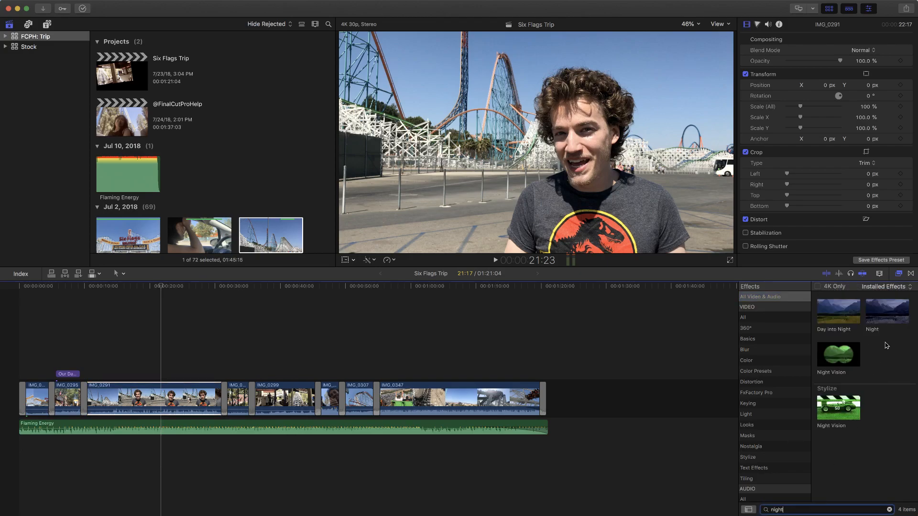
{"action": "left_click_drag", "start_coordinate": [888, 311], "coordinate": [157, 396]}
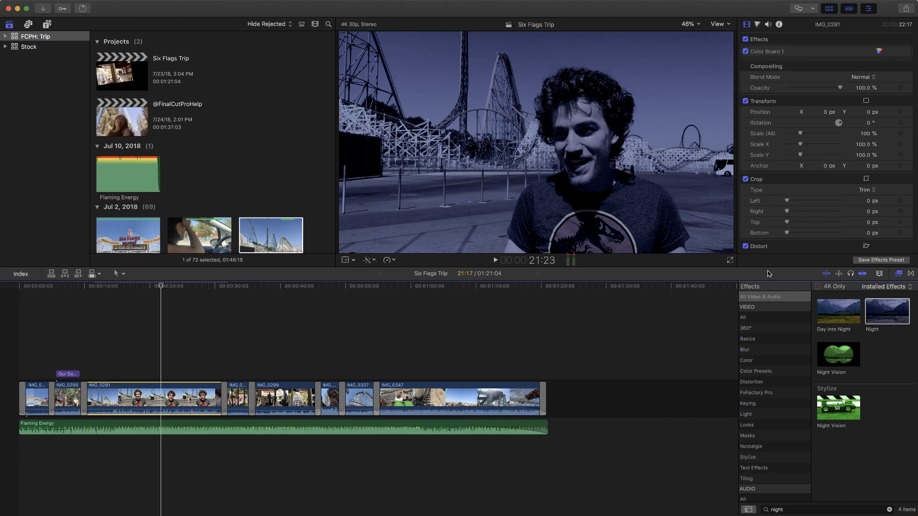
Search the effects for "rai" and add the Rain effect to the IMG_0291 clip.
{"action": "left_click", "coordinate": [813, 510]}
{"action": "type", "text": "ral"}
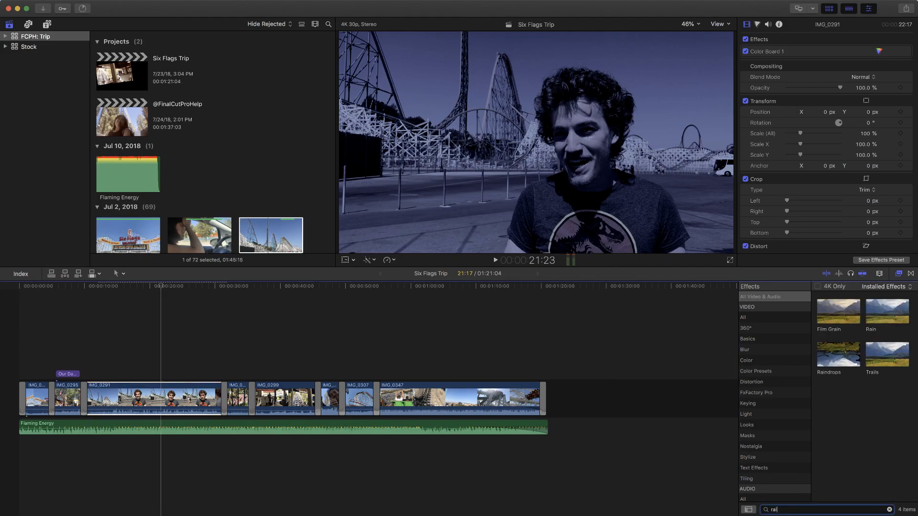
{"action": "left_click_drag", "start_coordinate": [884, 313], "coordinate": [161, 390]}
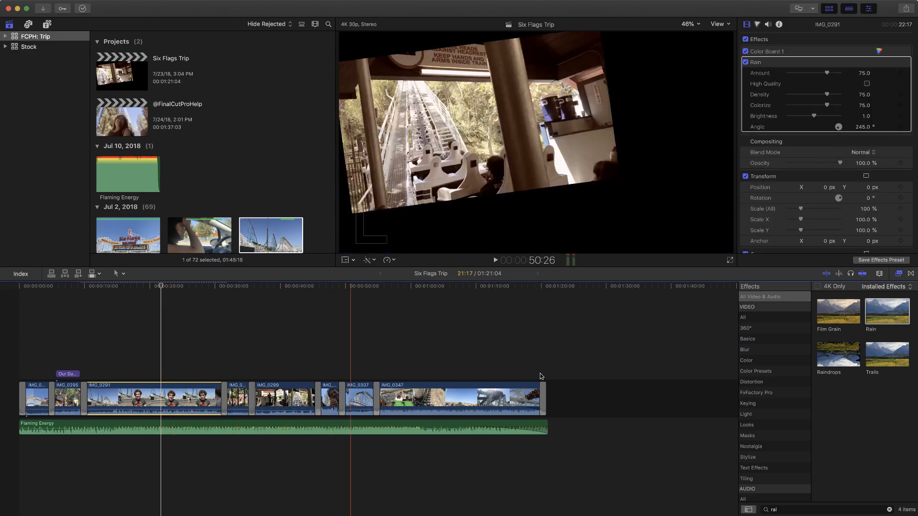
Search the effects for "flash", add the Flashing effect to the IMG_0291 clip and play back the result.
{"action": "left_click", "coordinate": [889, 511]}
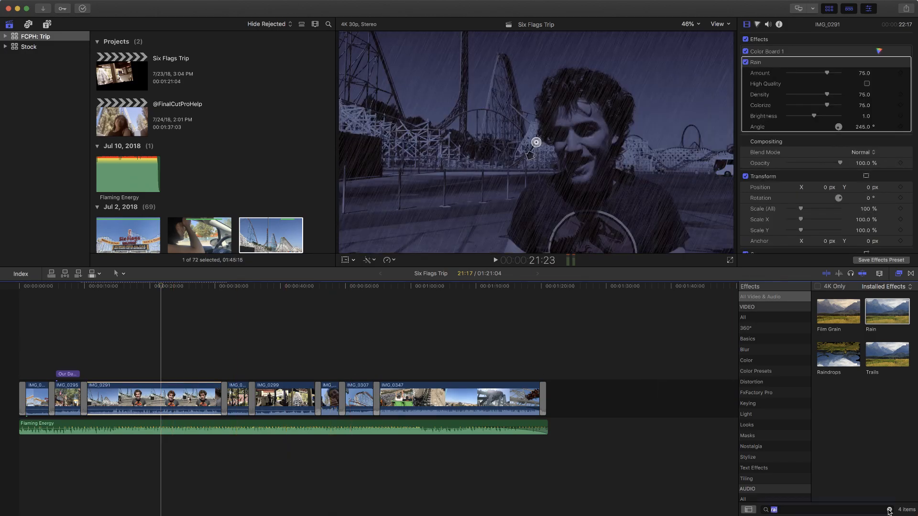
{"action": "left_click", "coordinate": [889, 511]}
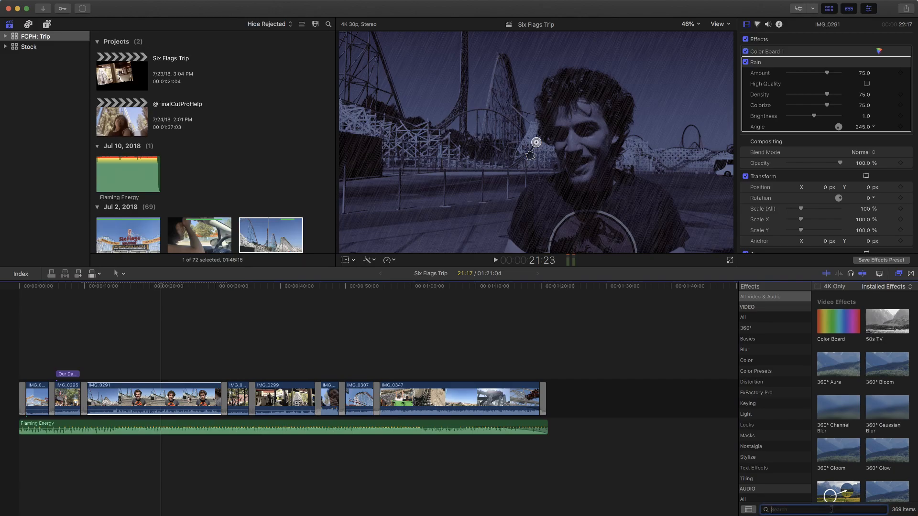
{"action": "type", "text": "flash"}
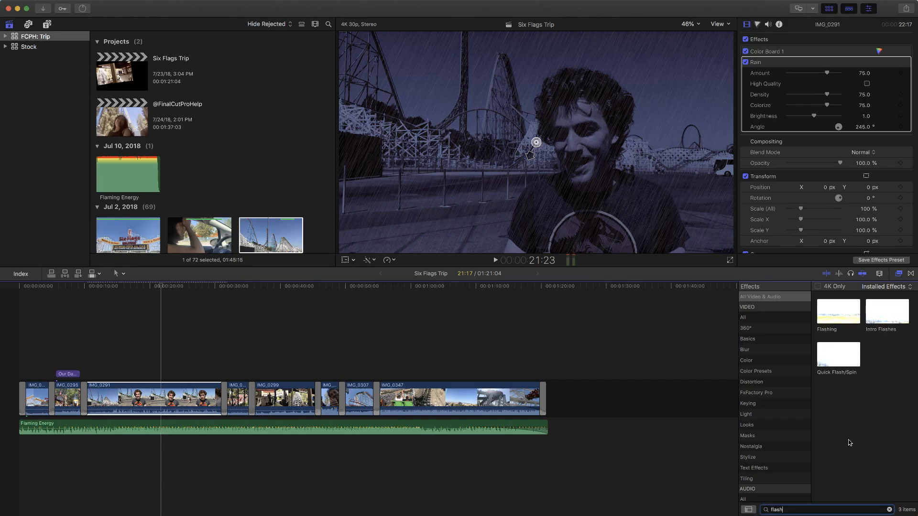
{"action": "left_click", "coordinate": [833, 310]}
{"action": "left_click_drag", "start_coordinate": [832, 309], "coordinate": [163, 406]}
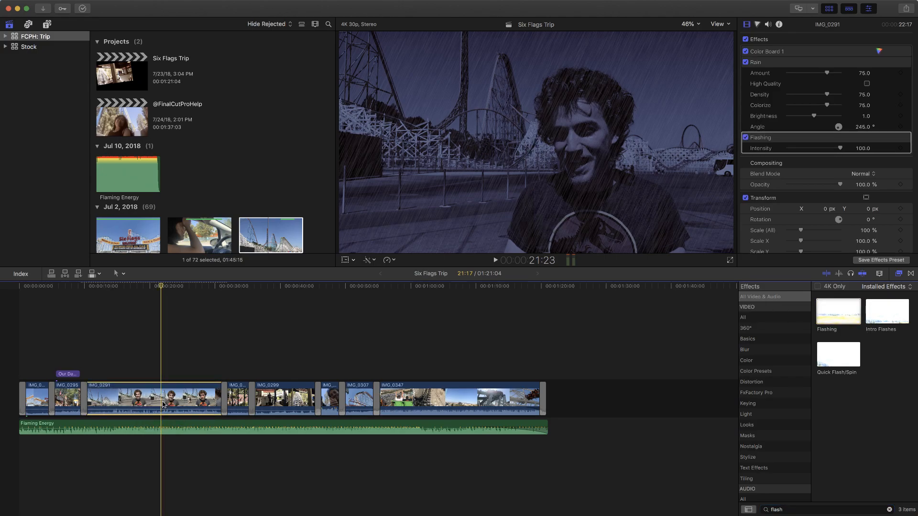
{"action": "key", "text": "space"}
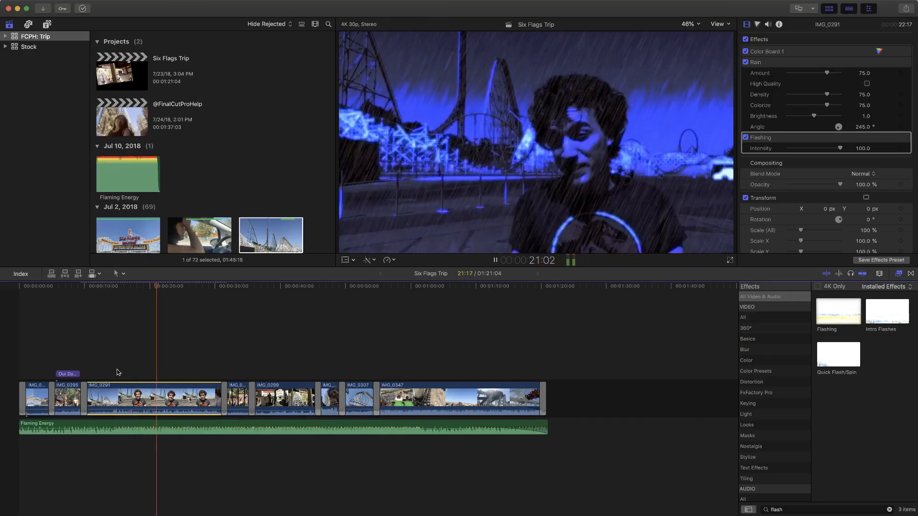
{"action": "key", "text": "space"}
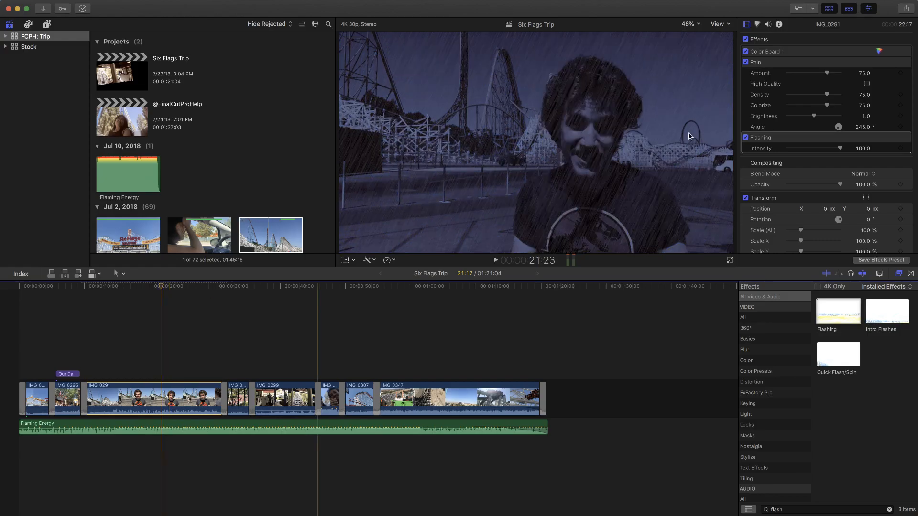
Try Rain amounts of 72.23 and 19.84 on the IMG_0291 clip, playing back the footage from 23:13 in between.
{"action": "mouse_move", "coordinate": [827, 74]}
{"action": "left_mouse_down"}
{"action": "mouse_move", "coordinate": [808, 76]}
{"action": "mouse_move", "coordinate": [826, 74]}
{"action": "left_mouse_up"}
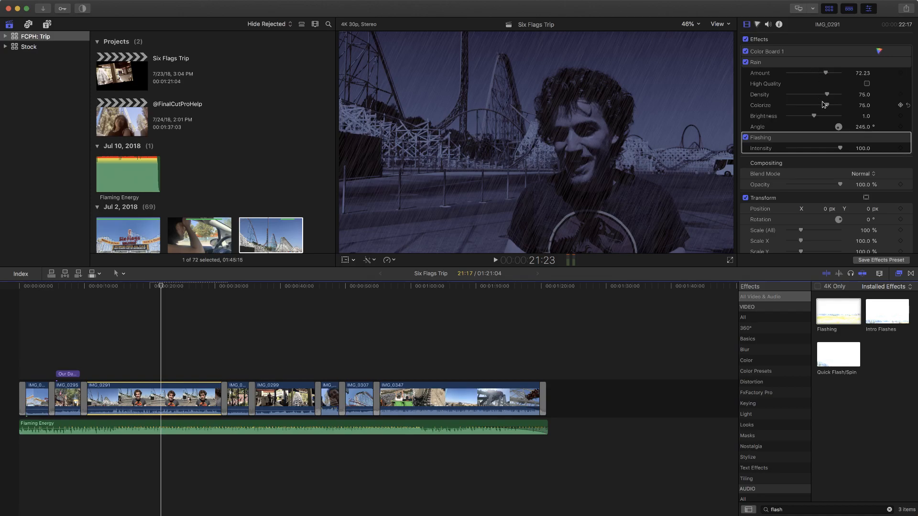
{"action": "mouse_move", "coordinate": [160, 287]}
{"action": "left_mouse_down"}
{"action": "mouse_move", "coordinate": [112, 287]}
{"action": "mouse_move", "coordinate": [172, 288]}
{"action": "left_mouse_up"}
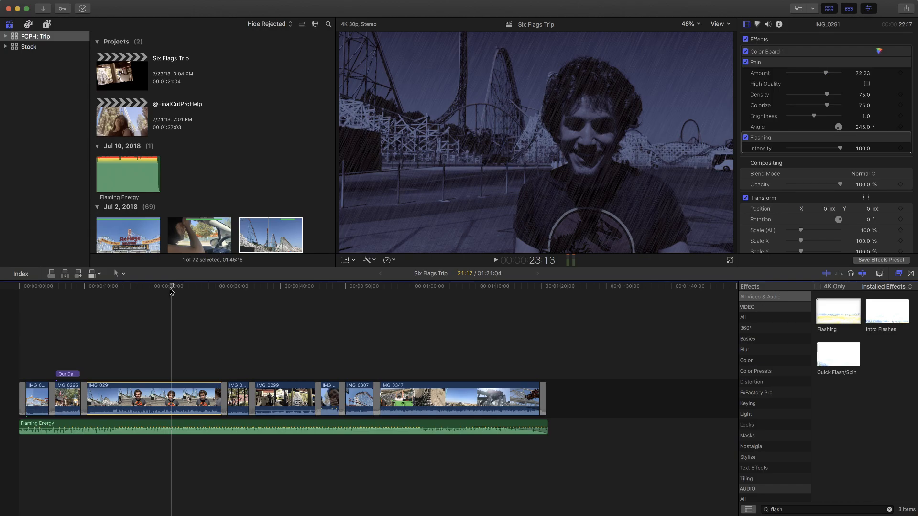
{"action": "key", "text": "space"}
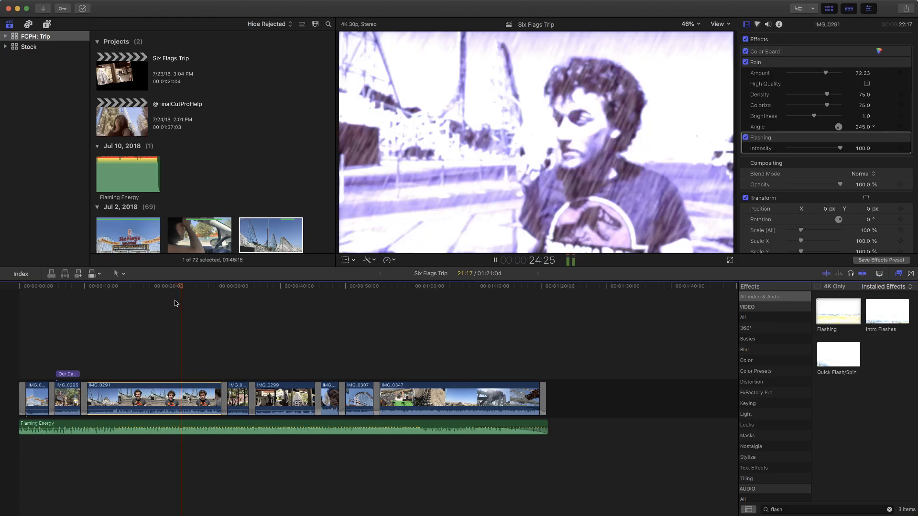
{"action": "key", "text": "space"}
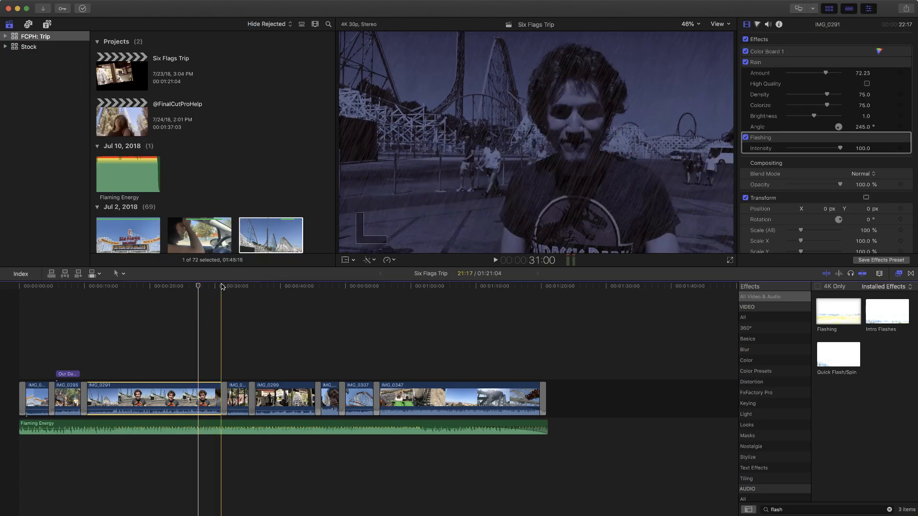
{"action": "left_click_drag", "start_coordinate": [825, 76], "coordinate": [798, 77]}
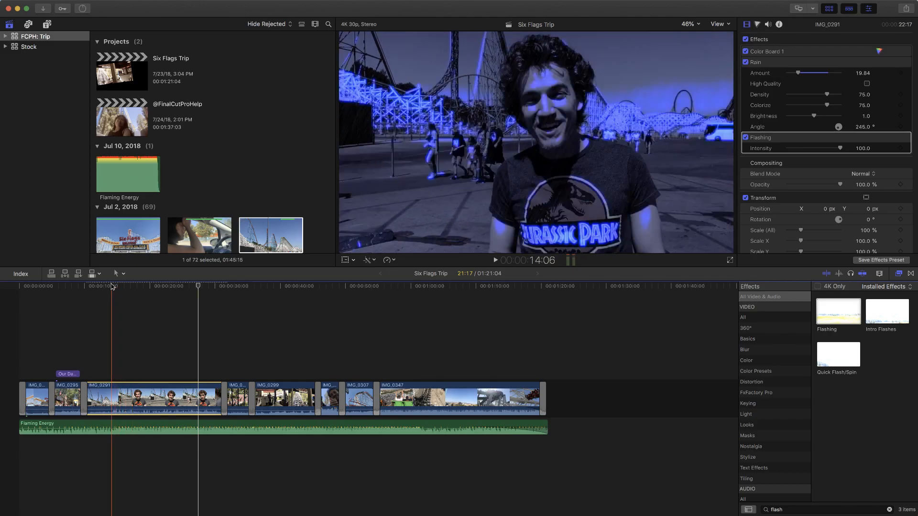
Delete the transition between the IMG_0295 and IMG_0291 clips in the primary storyline.
{"action": "left_click", "coordinate": [88, 286]}
{"action": "left_click_drag", "start_coordinate": [89, 287], "coordinate": [84, 289]}
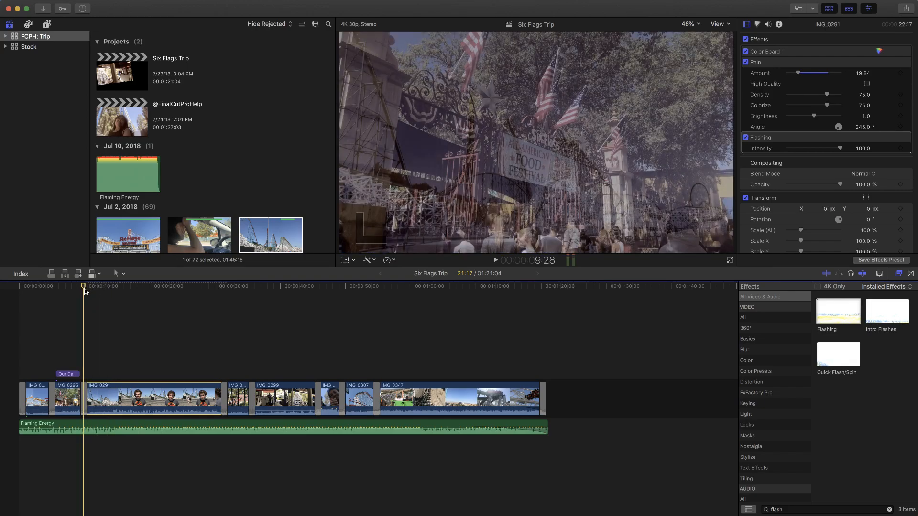
{"action": "left_click", "coordinate": [85, 396]}
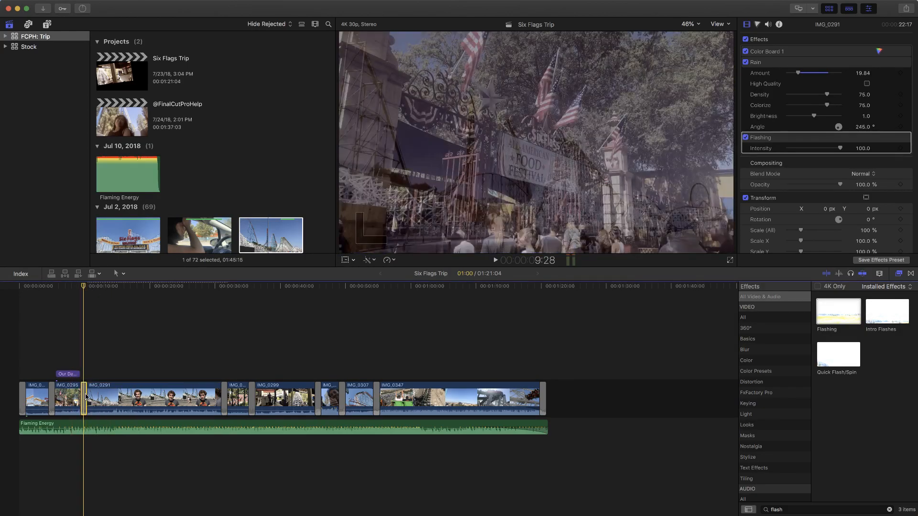
{"action": "key", "text": "Delete"}
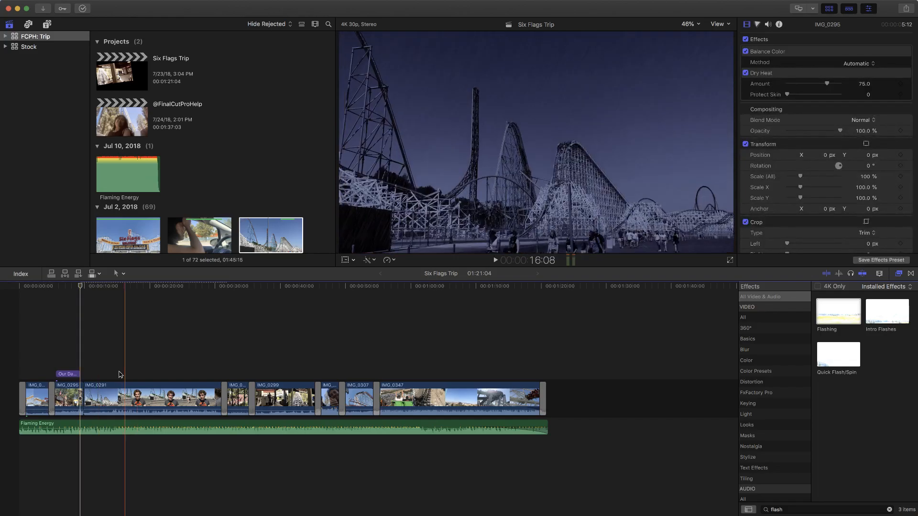
Set the Rain amount of the IMG_0291 clip to 75 and add an Amount keyframe at the clip's start (9:28).
{"action": "left_click", "coordinate": [96, 413]}
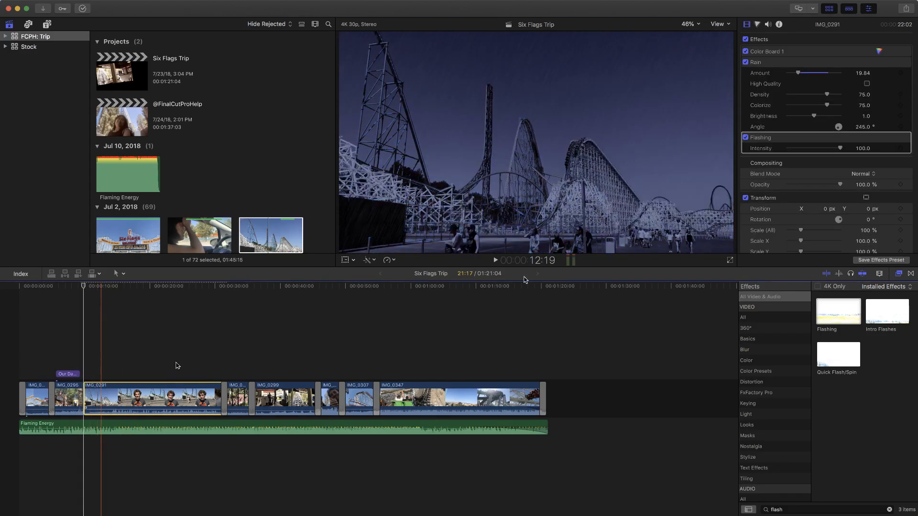
{"action": "left_click_drag", "start_coordinate": [797, 77], "coordinate": [840, 80]}
{"action": "left_click", "coordinate": [860, 75]}
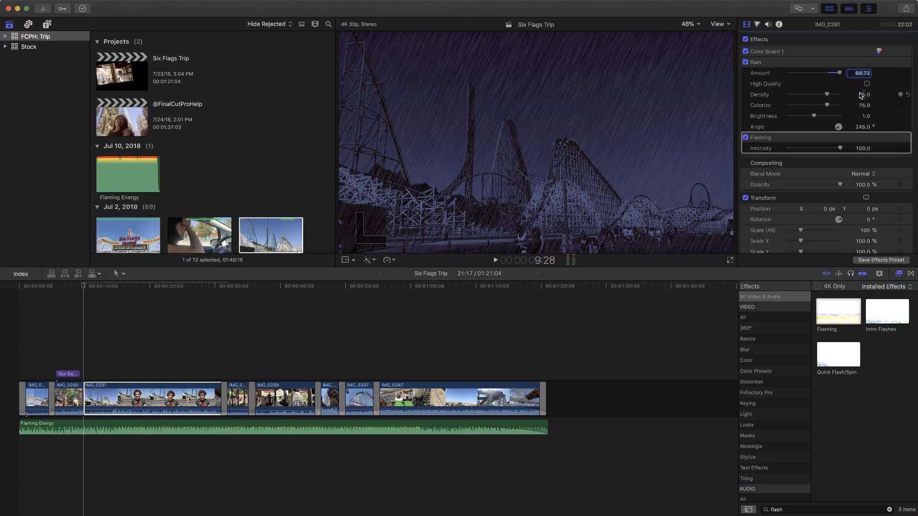
{"action": "type", "text": "75"}
{"action": "key", "text": "Return"}
{"action": "left_click", "coordinate": [901, 74]}
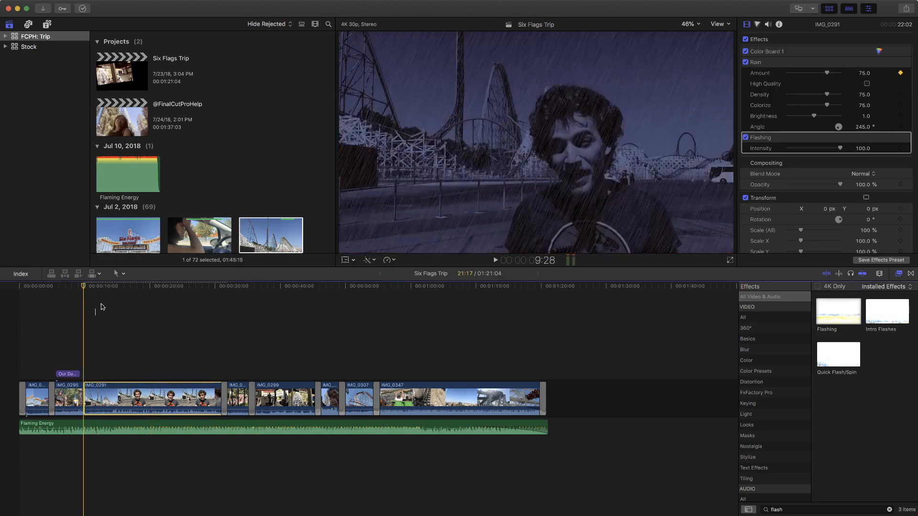
Keyframe the Rain amount of the IMG_0291 clip at 15 with the playhead at 23:27.
{"action": "left_click_drag", "start_coordinate": [90, 286], "coordinate": [175, 287]}
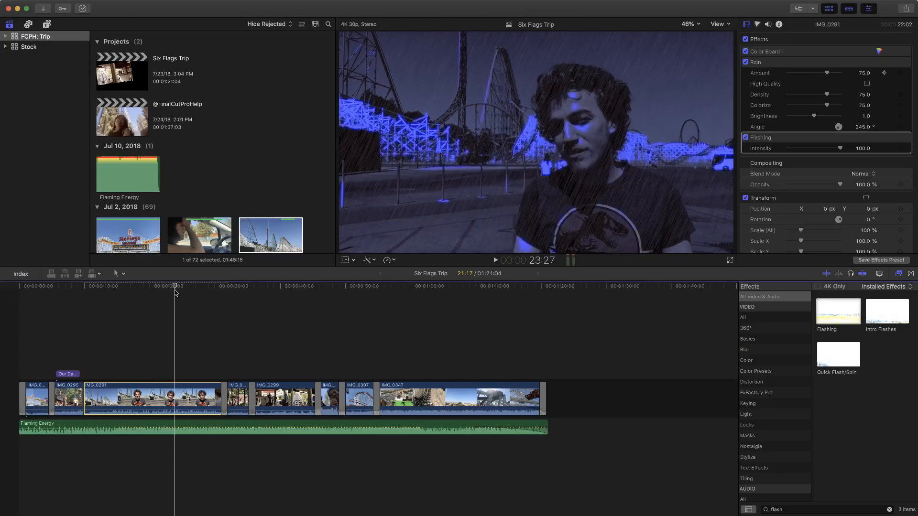
{"action": "left_click_drag", "start_coordinate": [827, 73], "coordinate": [798, 75]}
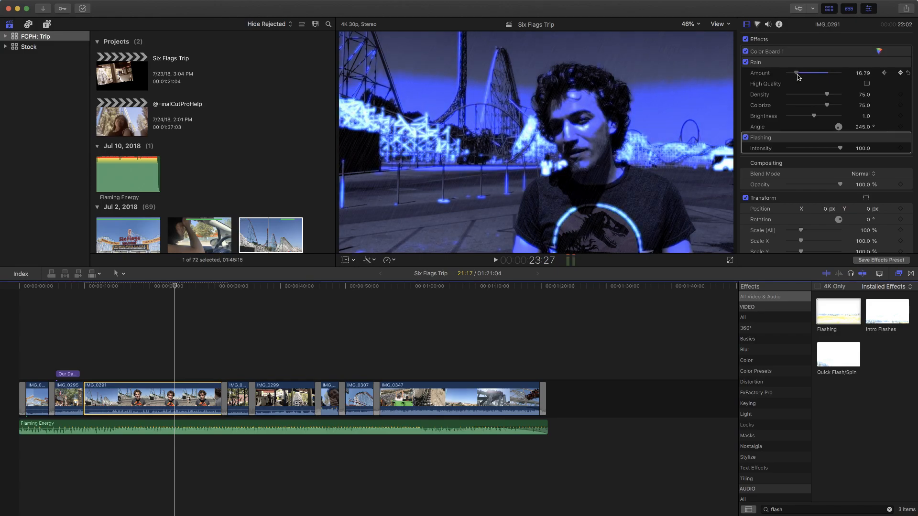
{"action": "left_click", "coordinate": [863, 73]}
{"action": "type", "text": "75"}
{"action": "key", "text": "Return"}
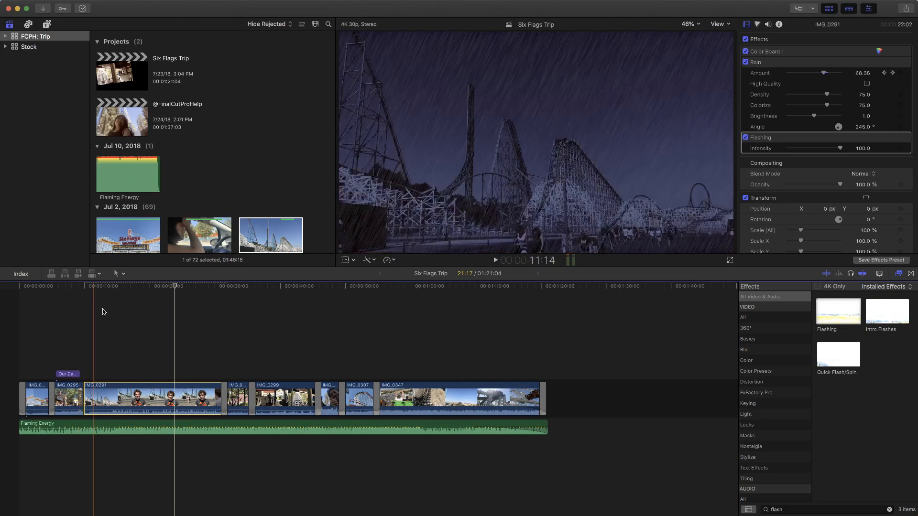
Play back the animated Rain effect and go through its Amount keyframes, ending on the second one.
{"action": "key", "text": "space"}
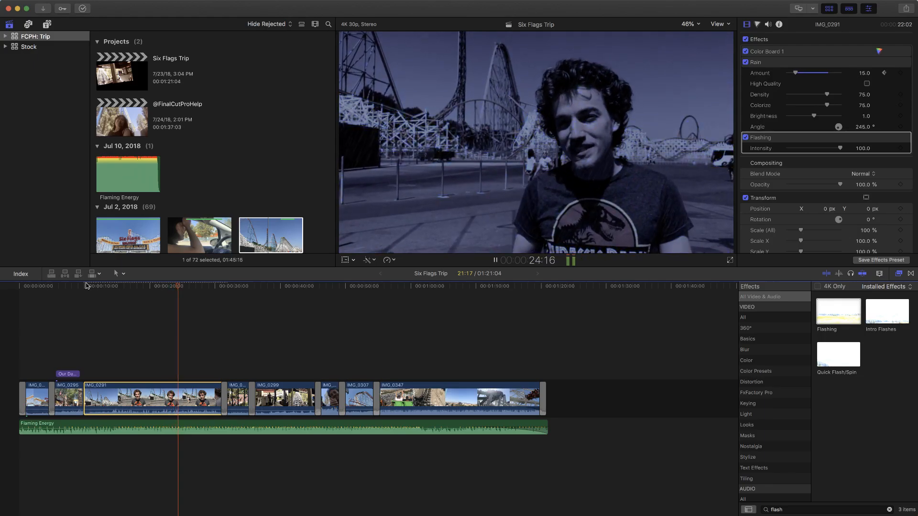
{"action": "key", "text": "space"}
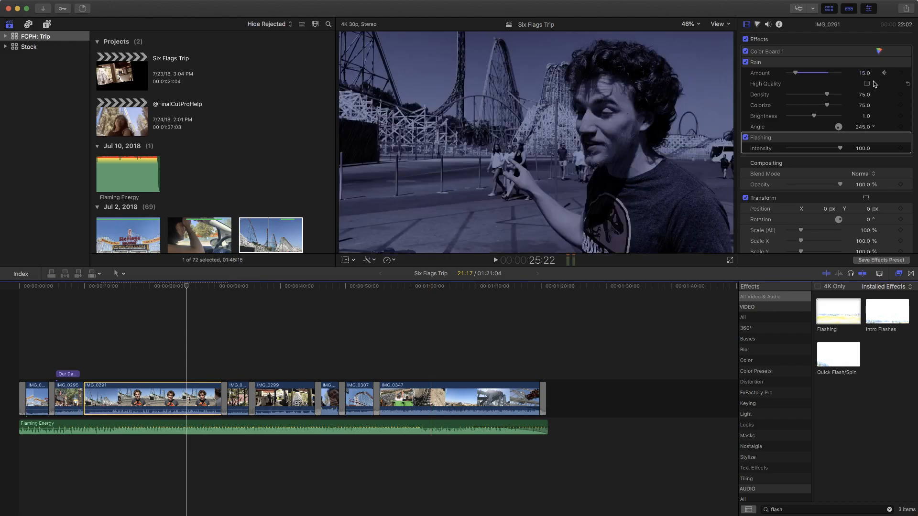
{"action": "left_click", "coordinate": [884, 74]}
{"action": "left_click", "coordinate": [885, 74]}
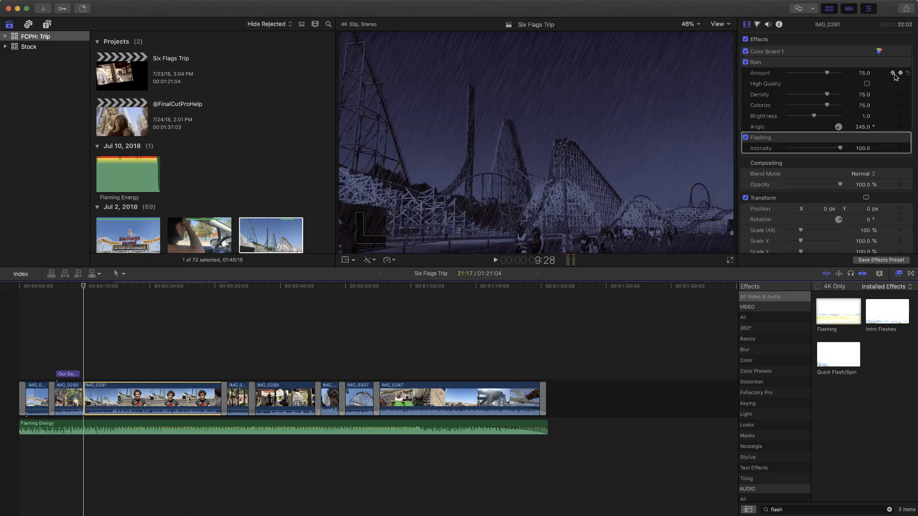
{"action": "left_click", "coordinate": [894, 75]}
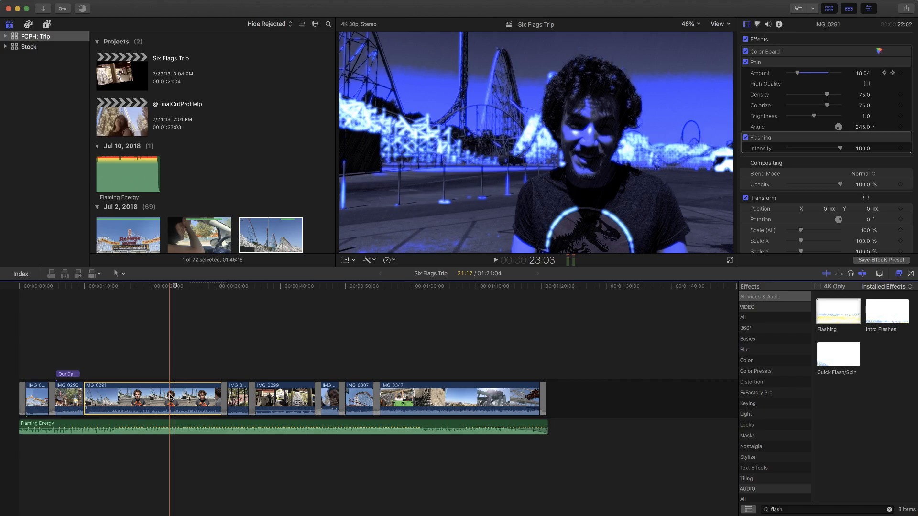
Show the video animation of the IMG_0291 clip in the timeline.
{"action": "right_click", "coordinate": [171, 397]}
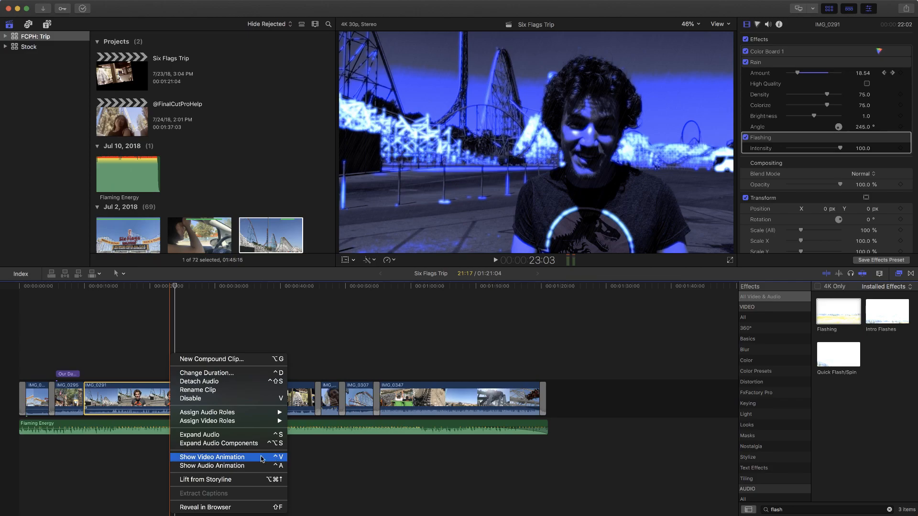
{"action": "left_click", "coordinate": [152, 401]}
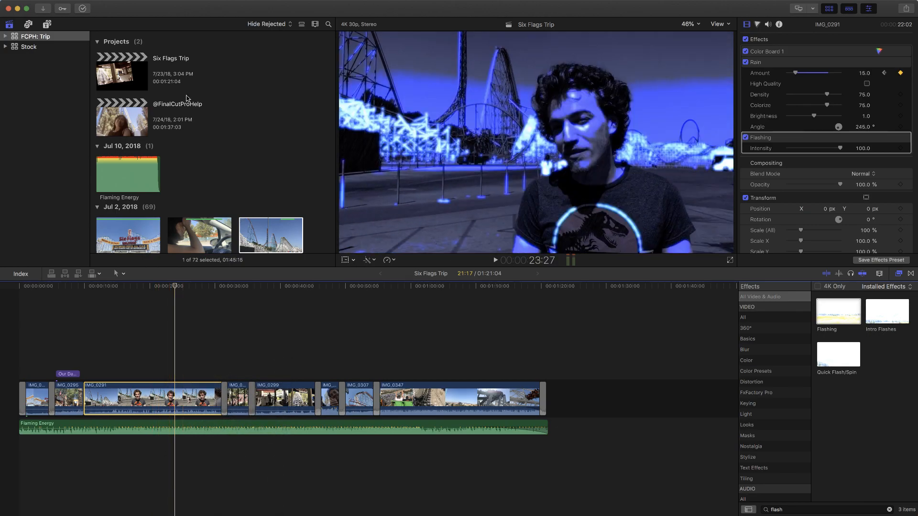
{"action": "left_click", "coordinate": [158, 5]}
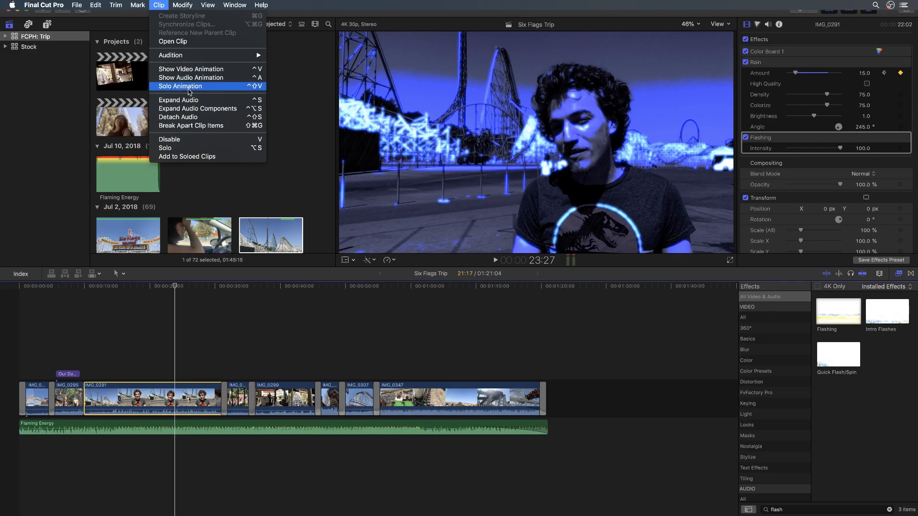
{"action": "left_click", "coordinate": [228, 70]}
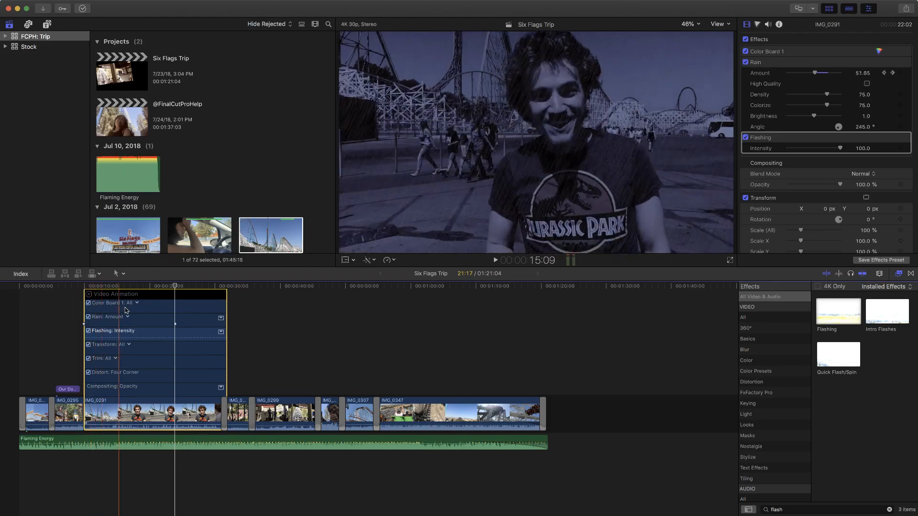
Close and reopen the video animation of the IMG_0291 clip, and turn its Color Board 1 effect off and back on.
{"action": "left_click", "coordinate": [145, 309]}
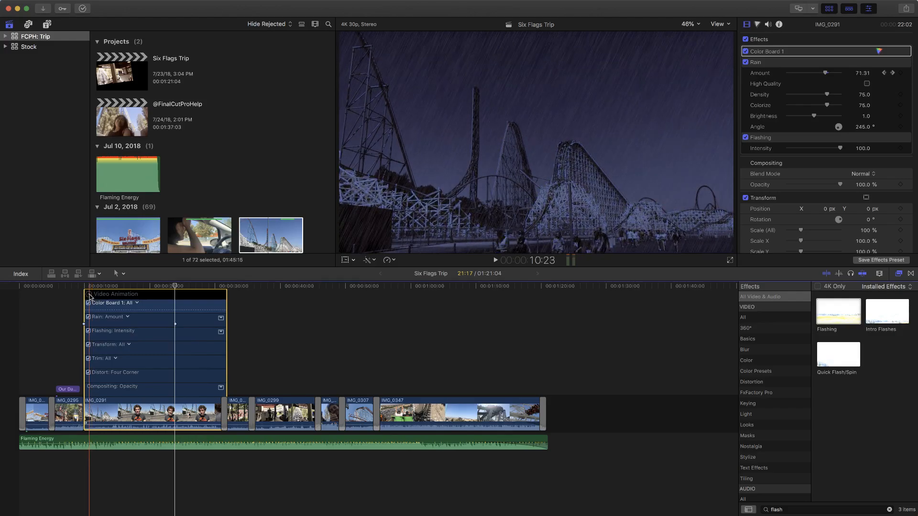
{"action": "left_click", "coordinate": [89, 294]}
{"action": "key", "text": "ctrl+v"}
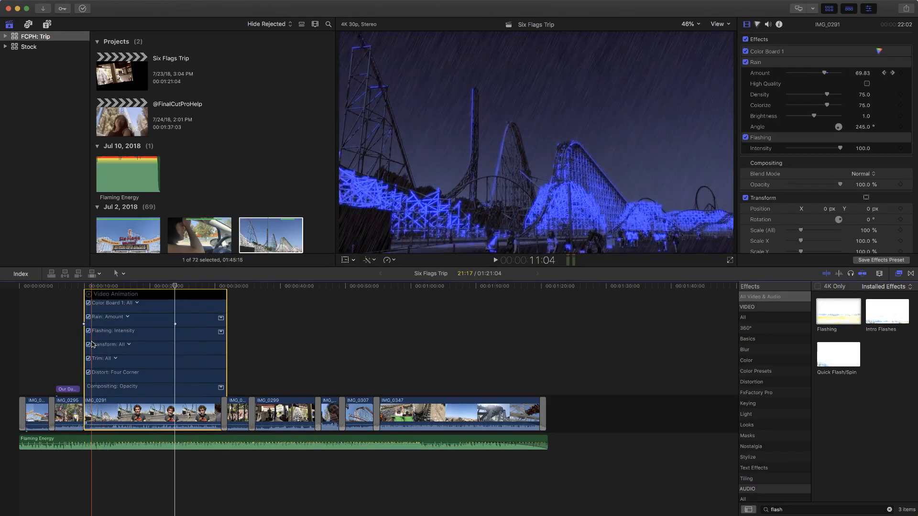
{"action": "left_click", "coordinate": [89, 304]}
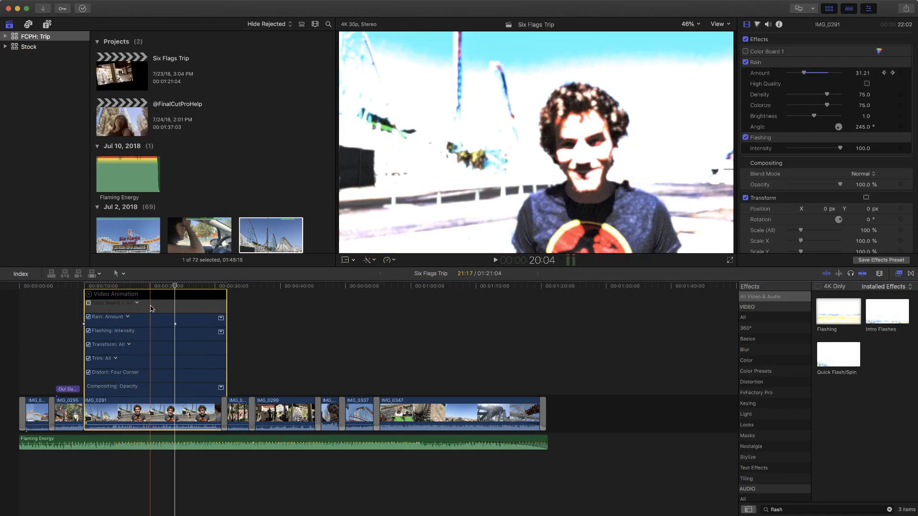
{"action": "left_click", "coordinate": [89, 304]}
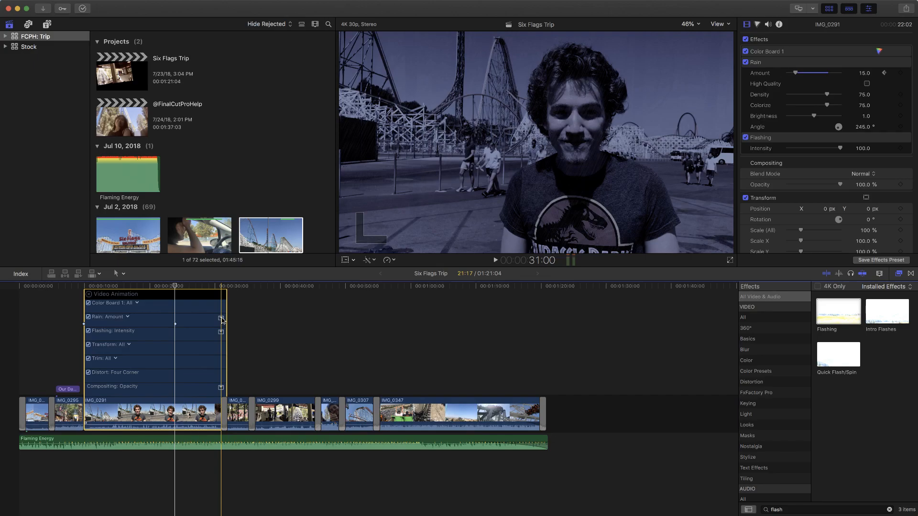
Expand and collapse the Rain Amount graph, and switch the displayed Rain parameter to All, Density and back to Amount.
{"action": "left_click", "coordinate": [222, 318]}
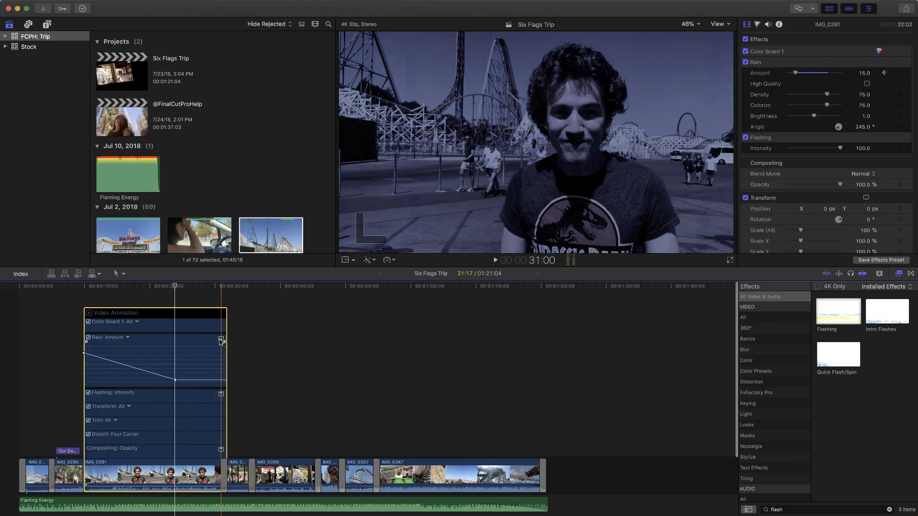
{"action": "left_click", "coordinate": [221, 341]}
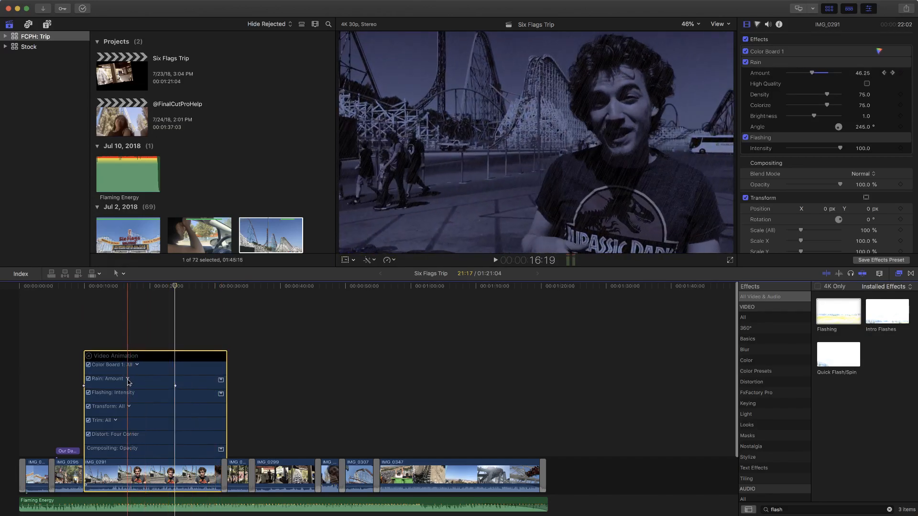
{"action": "left_click", "coordinate": [128, 380]}
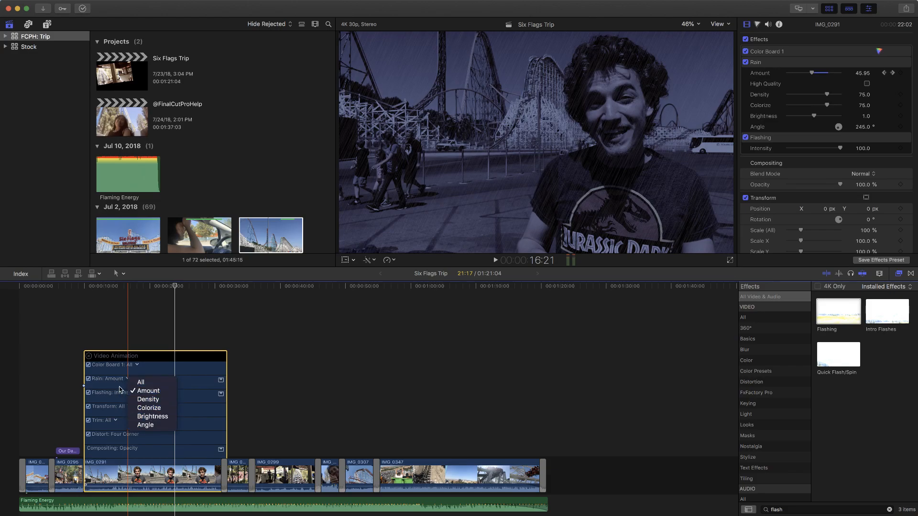
{"action": "left_click", "coordinate": [142, 383]}
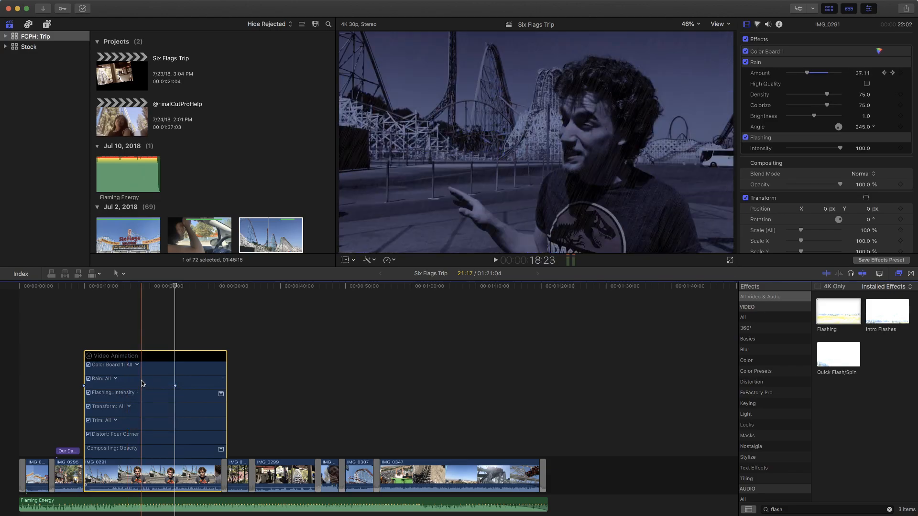
{"action": "left_click", "coordinate": [228, 294]}
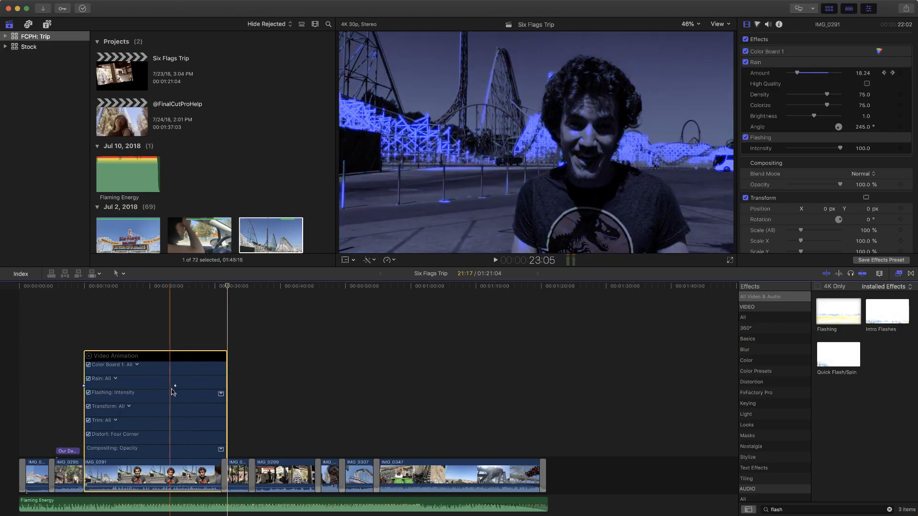
{"action": "left_click", "coordinate": [116, 380]}
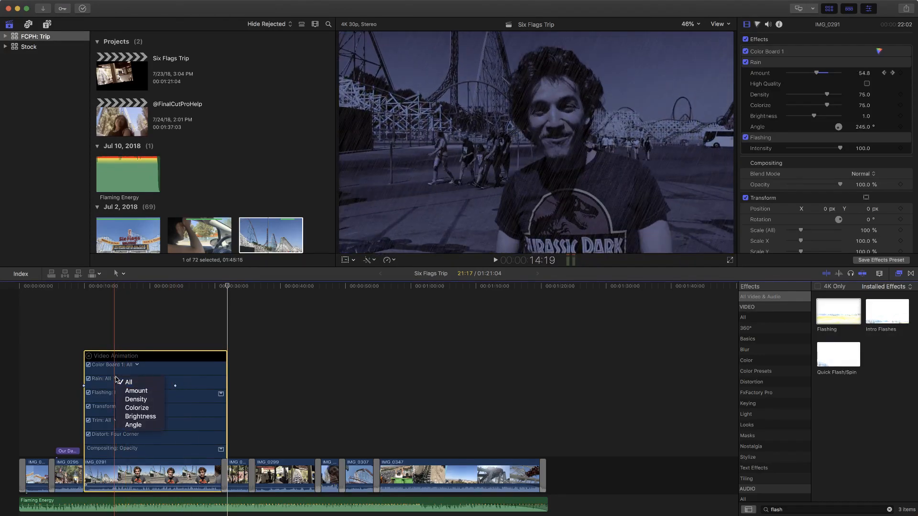
{"action": "left_click", "coordinate": [135, 400]}
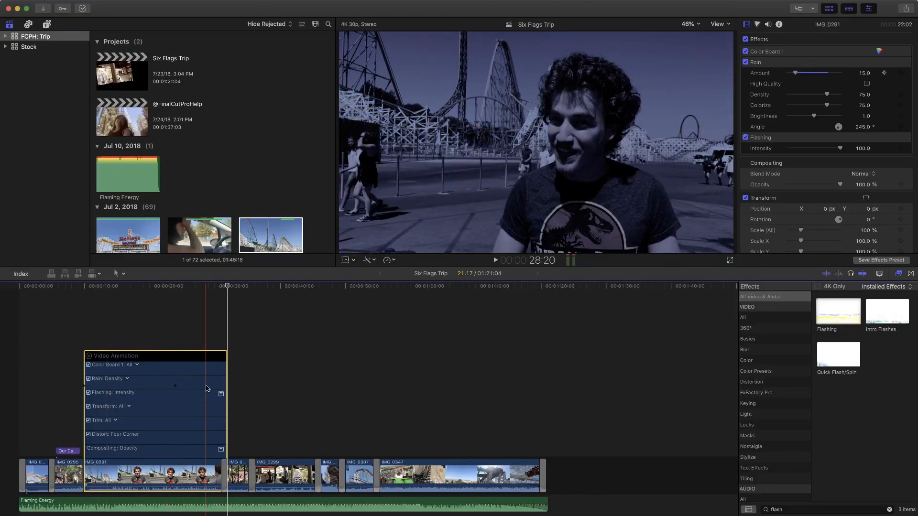
{"action": "left_click", "coordinate": [127, 379]}
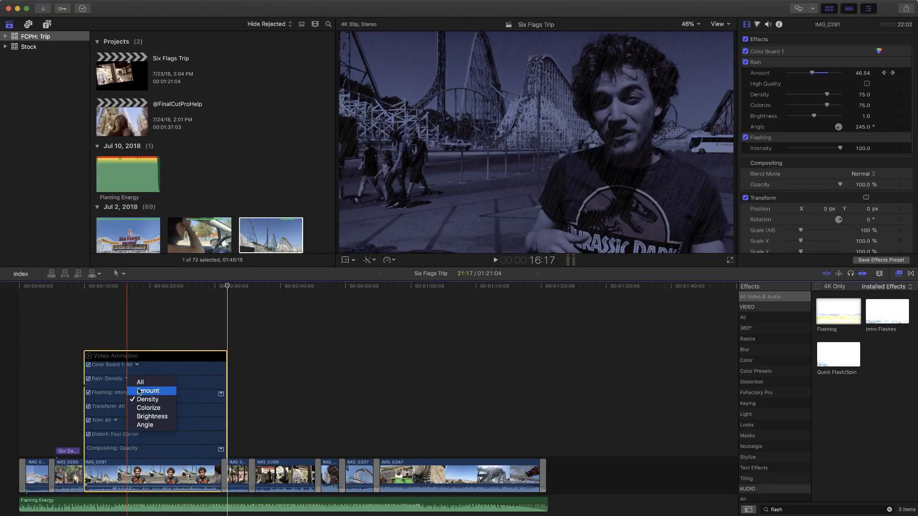
{"action": "left_click", "coordinate": [138, 389]}
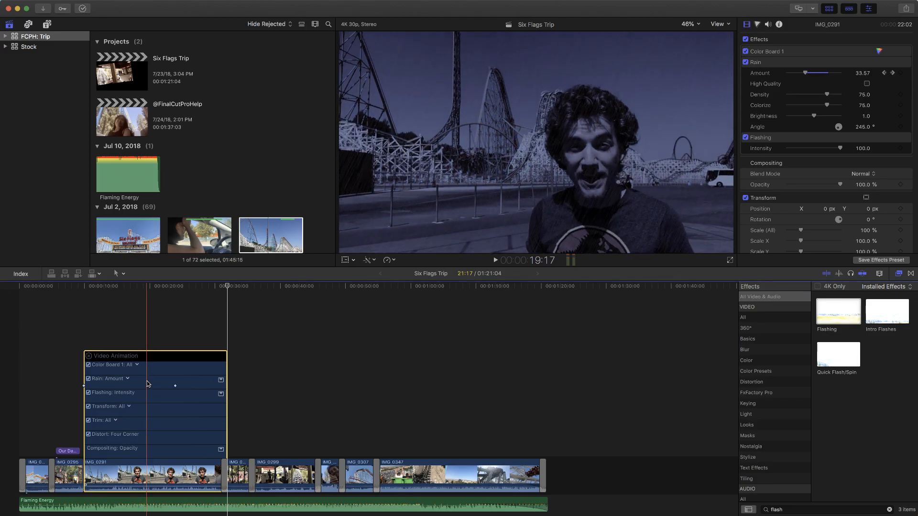
Expand and collapse the Rain Amount graph, and expand the Flashing Intensity graph of the IMG_0291 clip.
{"action": "left_click", "coordinate": [221, 381]}
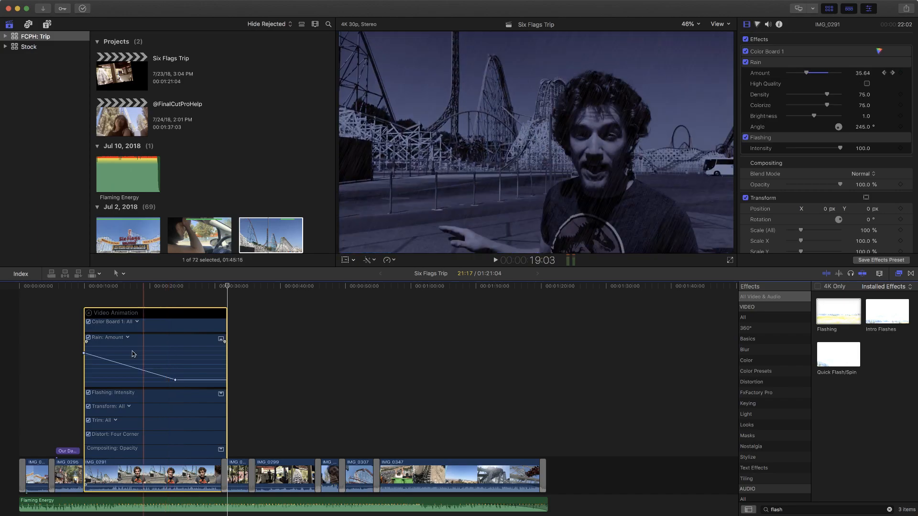
{"action": "left_click", "coordinate": [221, 340]}
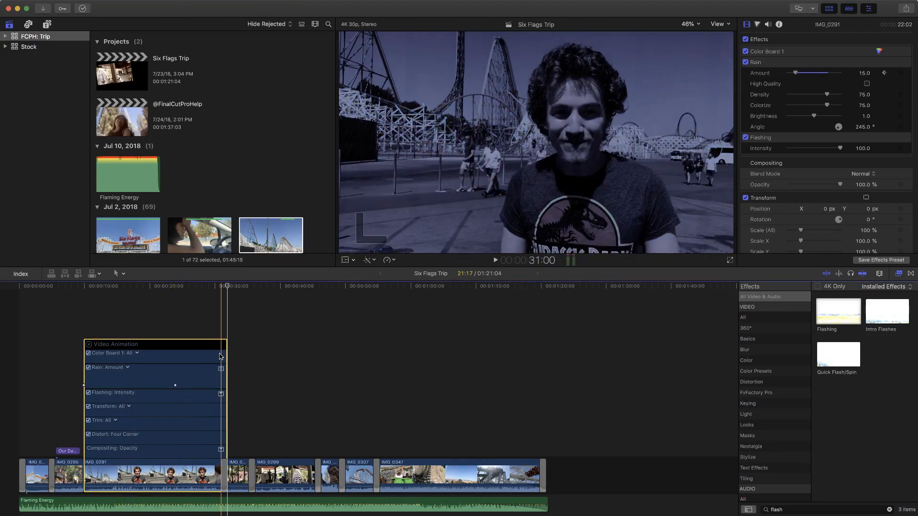
{"action": "double_click", "coordinate": [156, 382]}
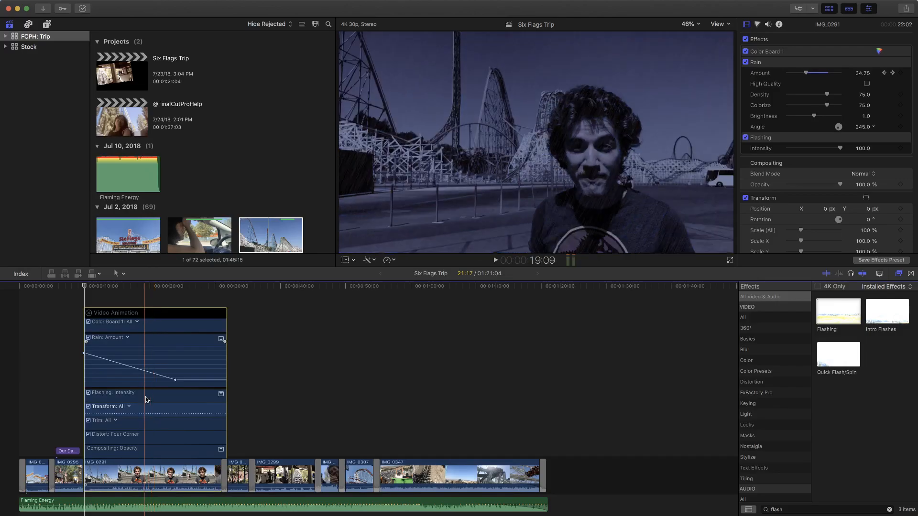
{"action": "double_click", "coordinate": [154, 395]}
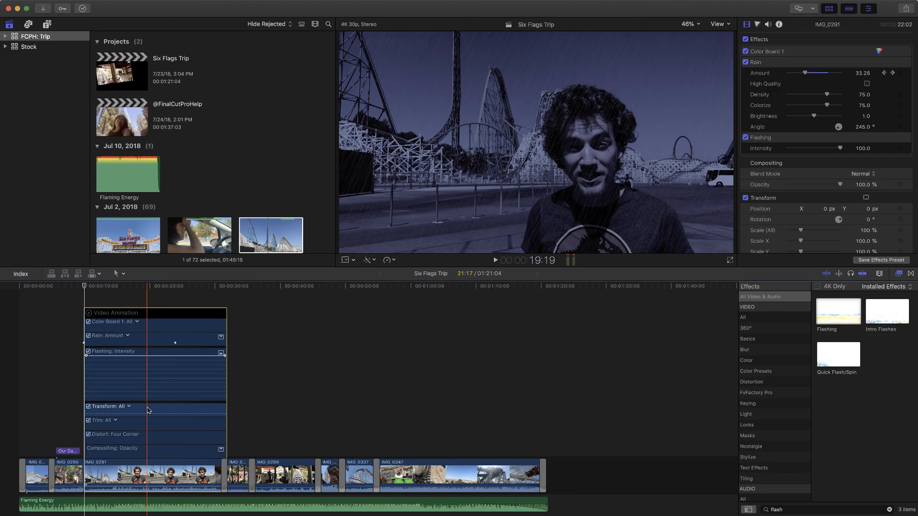
Expand the Rain Amount graph and move its second keyframe to about 24:28 with a value of 13.34.
{"action": "double_click", "coordinate": [147, 344]}
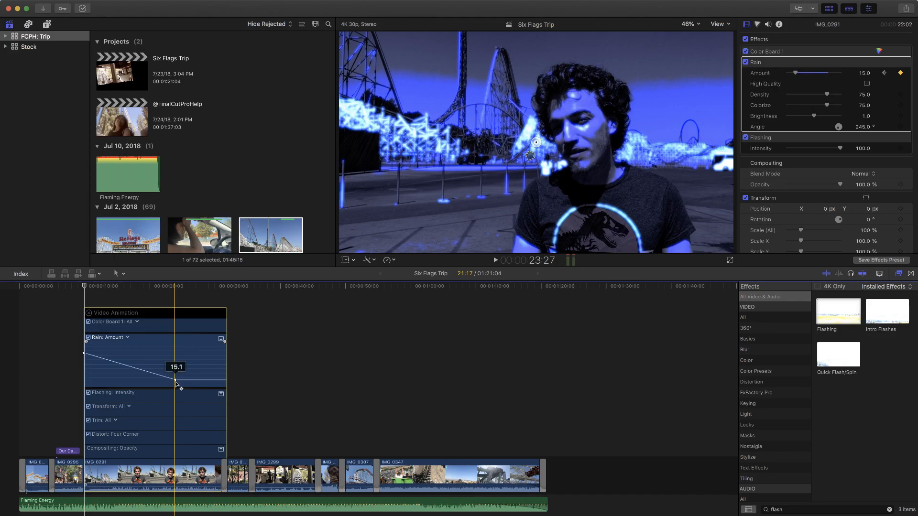
{"action": "mouse_move", "coordinate": [176, 382]}
{"action": "left_mouse_down"}
{"action": "mouse_move", "coordinate": [223, 380]}
{"action": "mouse_move", "coordinate": [104, 380]}
{"action": "mouse_move", "coordinate": [182, 380]}
{"action": "mouse_move", "coordinate": [182, 353]}
{"action": "mouse_move", "coordinate": [181, 380]}
{"action": "left_mouse_up"}
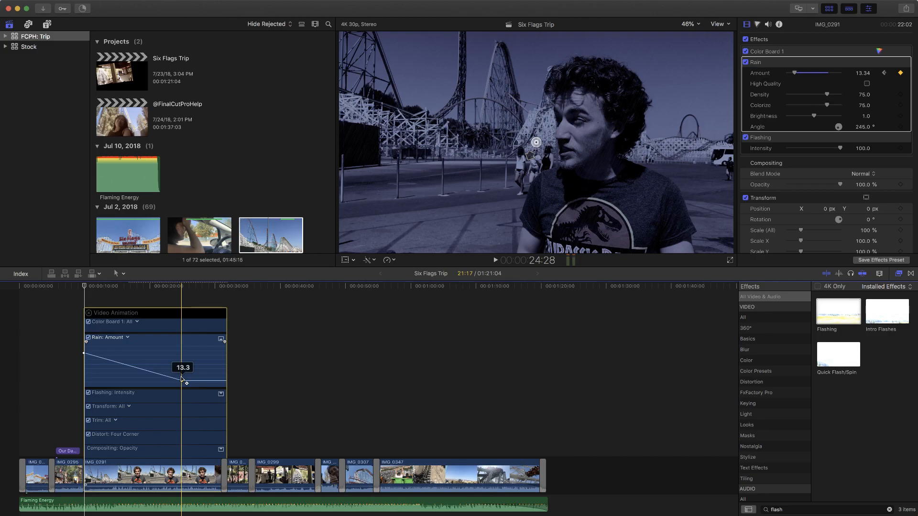
Display the Rain Brightness animation and add Brightness keyframes at about 10:25 and 20:22.
{"action": "left_click", "coordinate": [127, 338]}
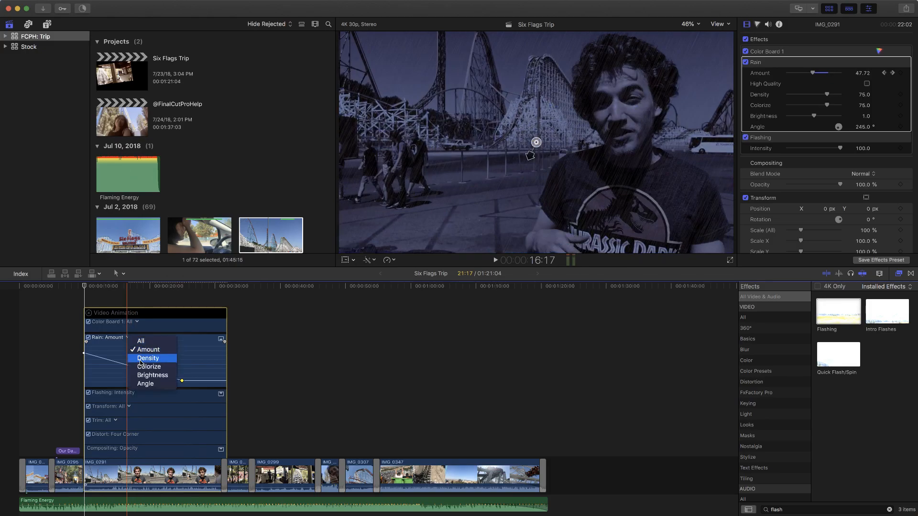
{"action": "left_click", "coordinate": [144, 375]}
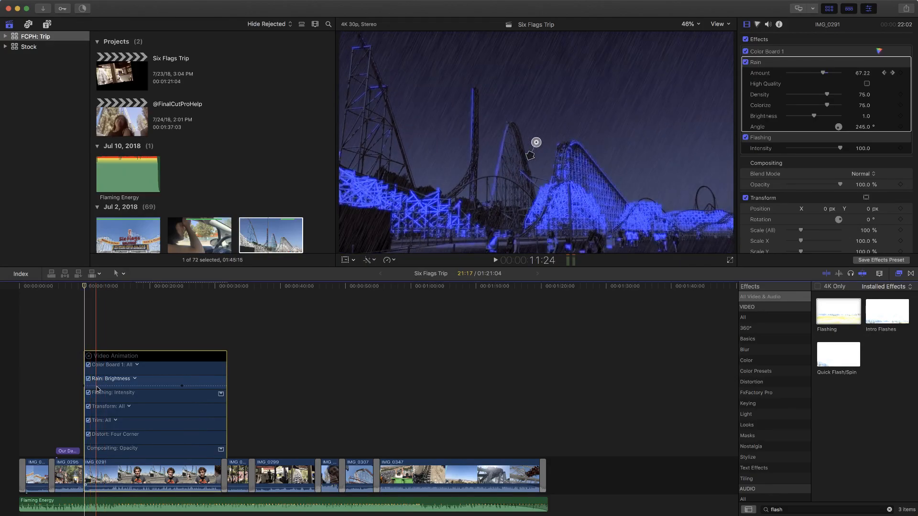
{"action": "left_click", "coordinate": [91, 385], "text": "alt"}
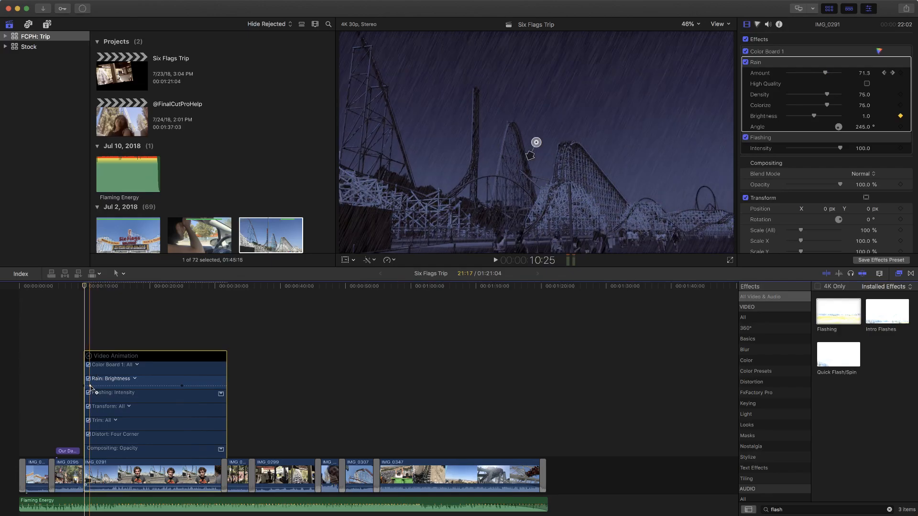
{"action": "left_click", "coordinate": [154, 386], "text": "alt"}
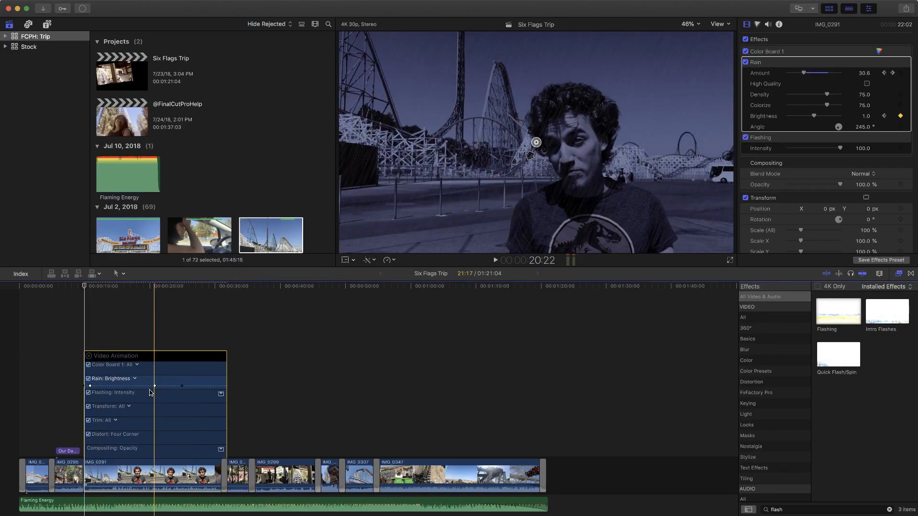
Set the second Rain Brightness keyframe to 1.66 and shift it later to line up with the second Amount keyframe.
{"action": "left_click", "coordinate": [154, 386]}
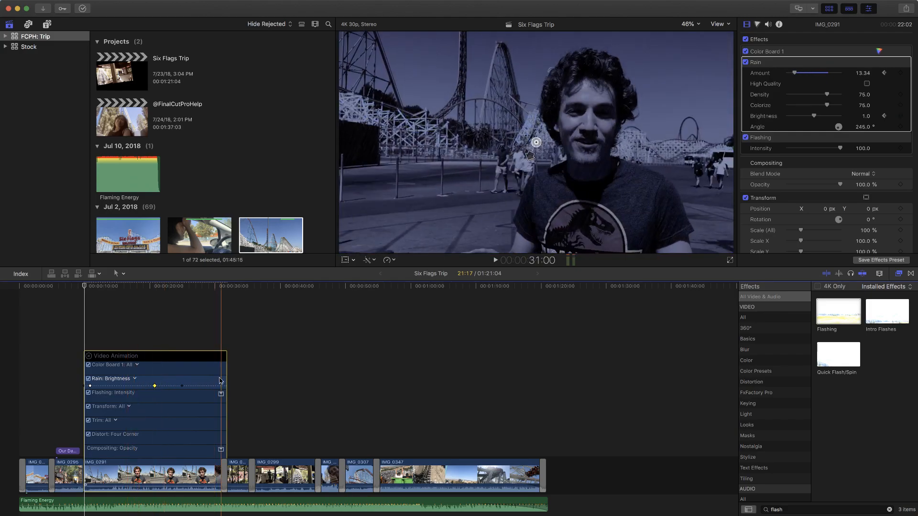
{"action": "left_click", "coordinate": [158, 290]}
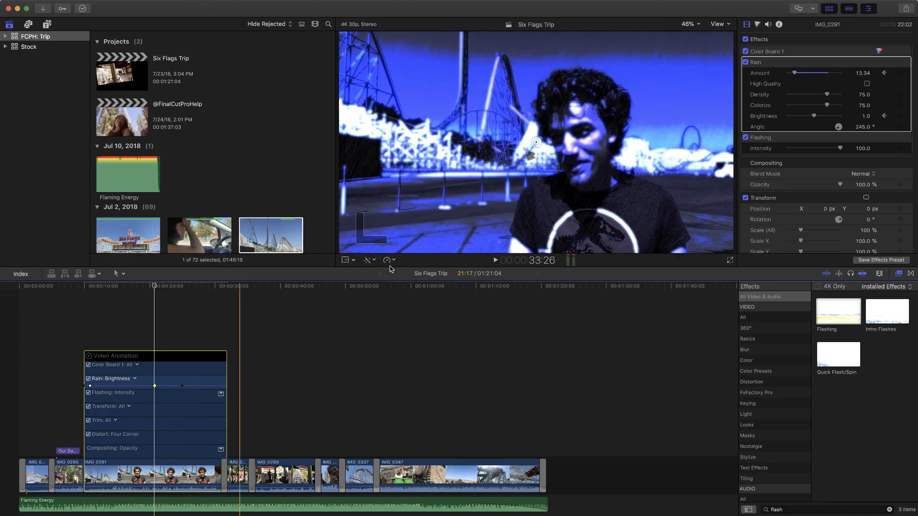
{"action": "left_click_drag", "start_coordinate": [814, 116], "coordinate": [832, 118]}
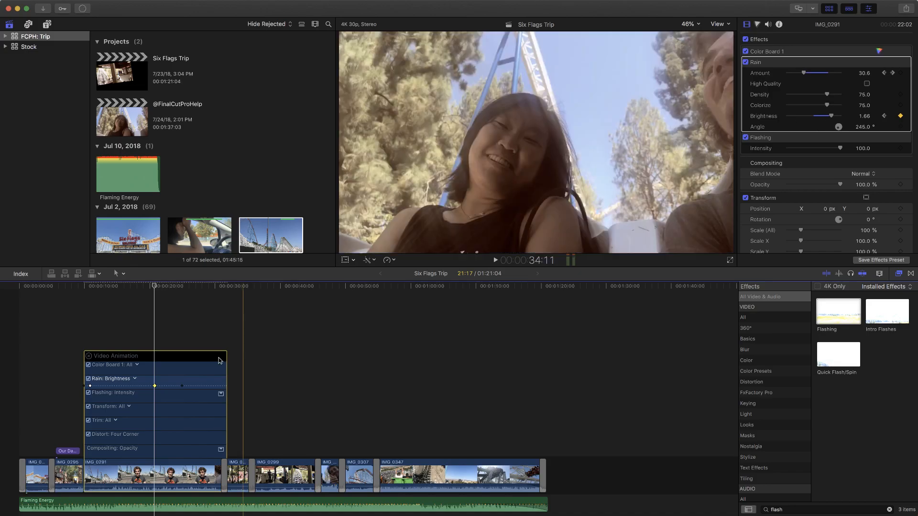
{"action": "left_click_drag", "start_coordinate": [154, 386], "coordinate": [180, 389]}
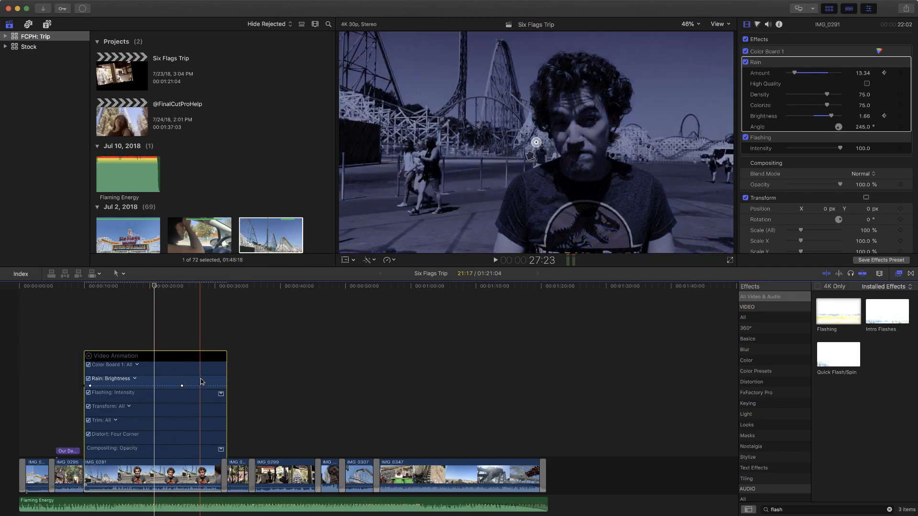
Display all Rain parameters together and move the aligned Amount and Brightness keyframes slightly earlier, to about 24 seconds.
{"action": "left_click", "coordinate": [135, 379]}
{"action": "left_click", "coordinate": [151, 384]}
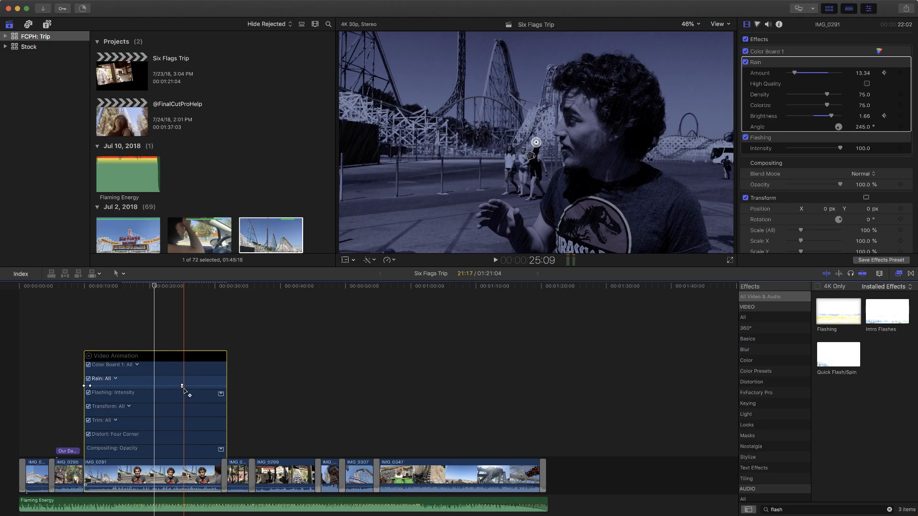
{"action": "mouse_move", "coordinate": [183, 386]}
{"action": "left_mouse_down"}
{"action": "mouse_move", "coordinate": [197, 386]}
{"action": "mouse_move", "coordinate": [175, 386]}
{"action": "left_mouse_up"}
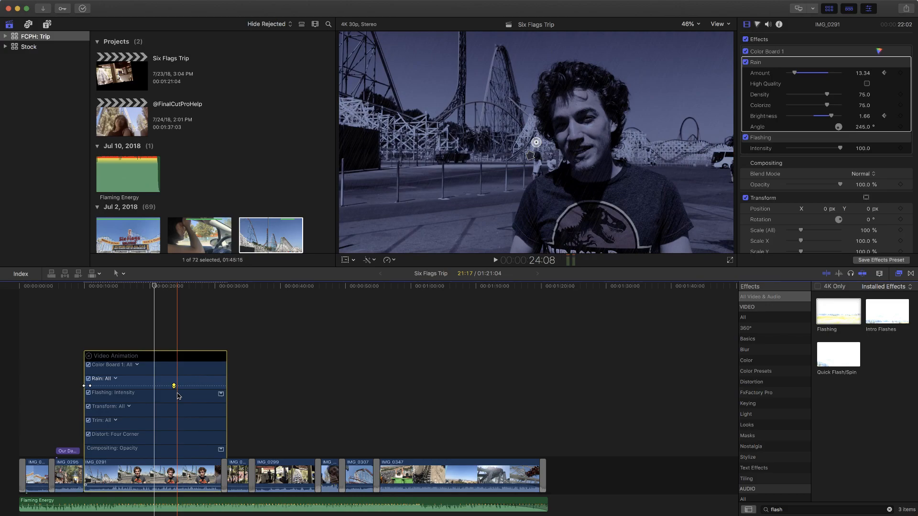
Display the Rain Amount, Density and Brightness keyframes one parameter at a time in the video animation.
{"action": "left_click", "coordinate": [115, 379]}
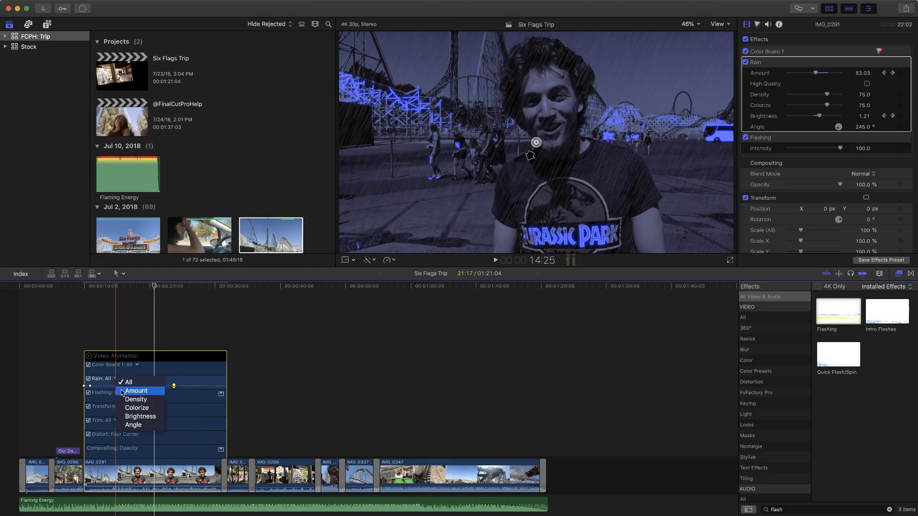
{"action": "left_click", "coordinate": [125, 393]}
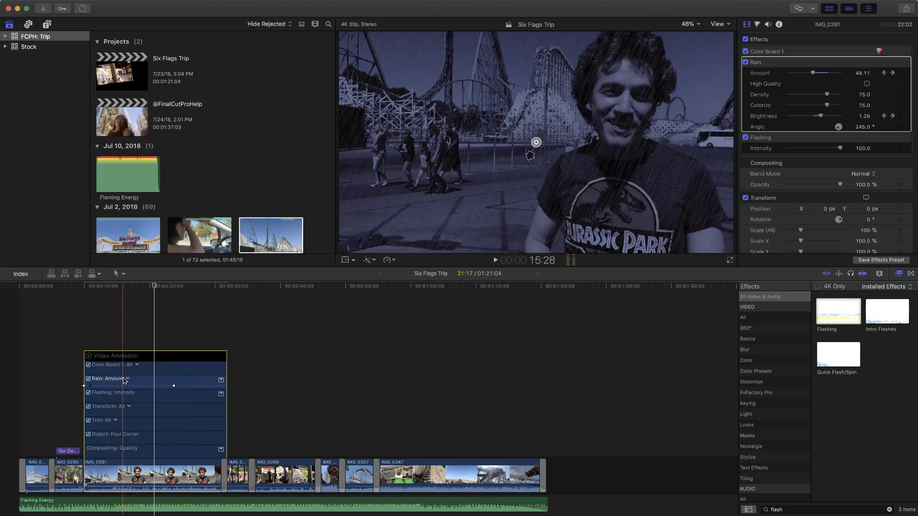
{"action": "left_click", "coordinate": [127, 379]}
{"action": "left_click", "coordinate": [147, 399]}
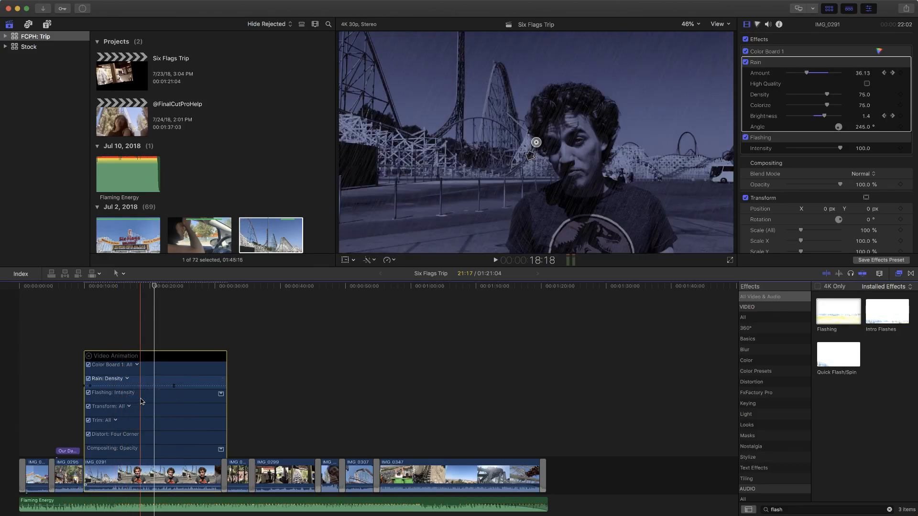
{"action": "left_click", "coordinate": [127, 380]}
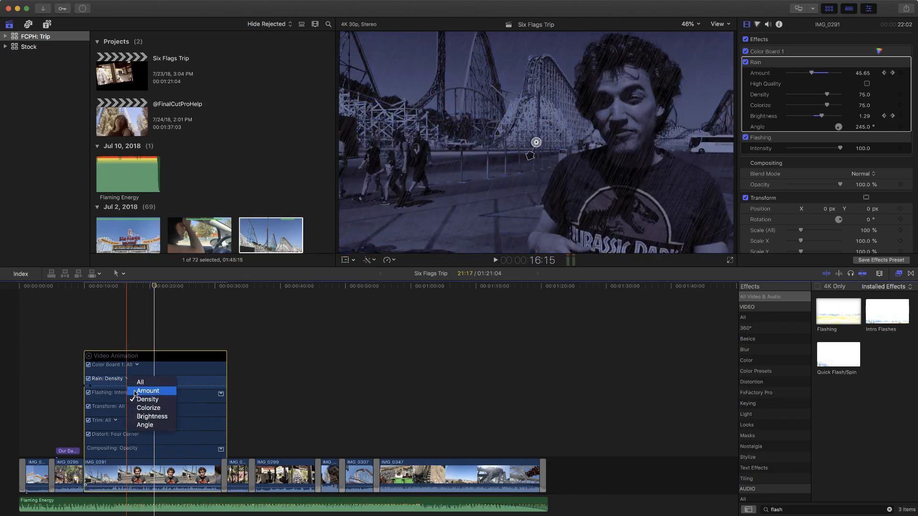
{"action": "left_click", "coordinate": [152, 416]}
{"action": "left_click", "coordinate": [134, 379]}
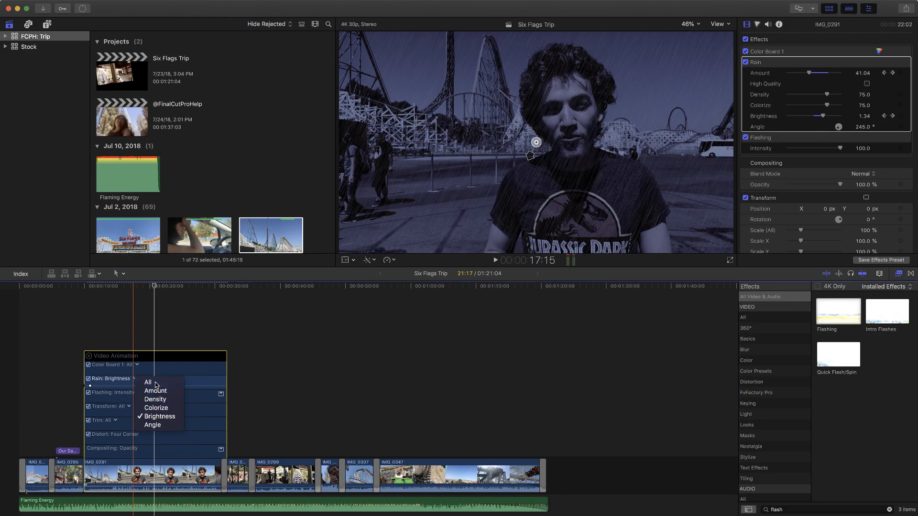
Display all Rain parameters and move the aligned second Amount and Brightness keyframes later, to about 25:23.
{"action": "left_click", "coordinate": [149, 383]}
{"action": "mouse_move", "coordinate": [173, 386]}
{"action": "left_mouse_down"}
{"action": "mouse_move", "coordinate": [197, 385]}
{"action": "mouse_move", "coordinate": [178, 386]}
{"action": "mouse_move", "coordinate": [196, 386]}
{"action": "mouse_move", "coordinate": [188, 386]}
{"action": "left_mouse_up"}
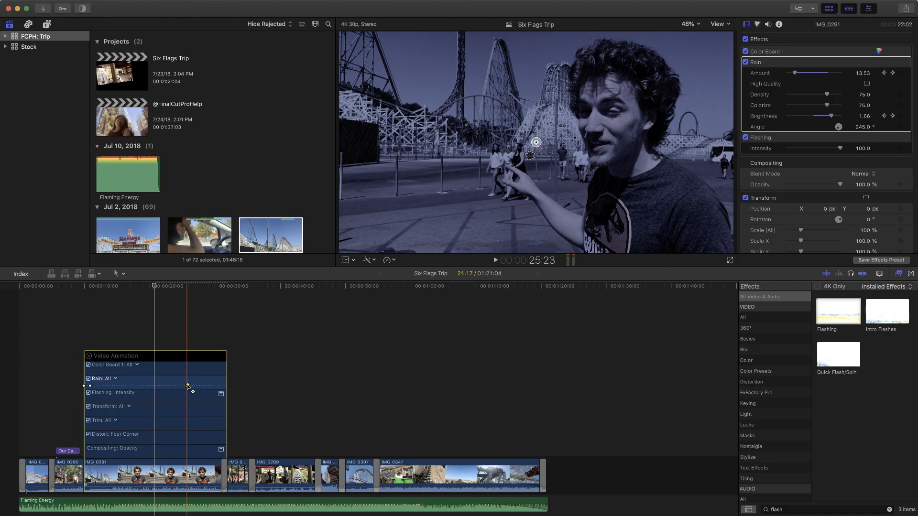
Move the aligned second Rain Amount and Brightness keyframes slightly earlier in the video animation, to about 25:21.
{"action": "left_click", "coordinate": [188, 386]}
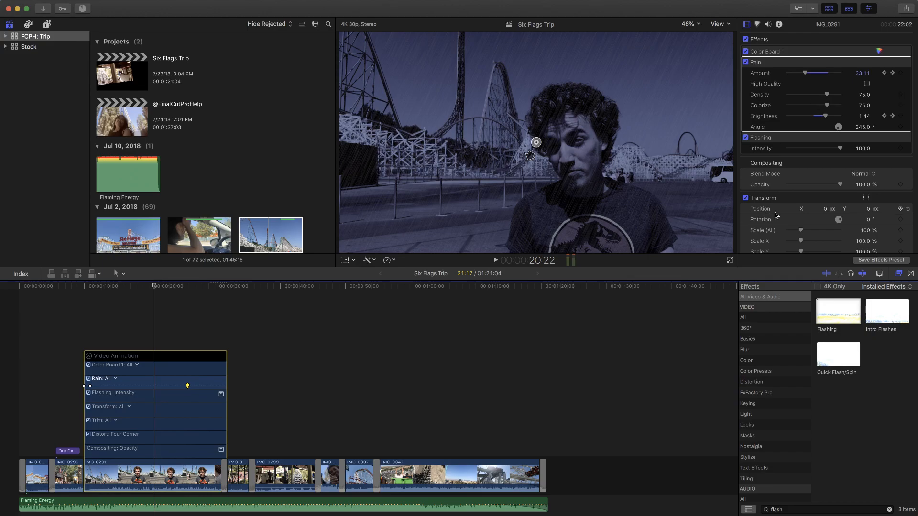
{"action": "key", "text": "super+equal"}
{"action": "key", "text": "super+equal"}
{"action": "key", "text": "super+equal"}
{"action": "key", "text": "super+equal"}
{"action": "key", "text": "super+equal"}
{"action": "key", "text": "super+equal"}
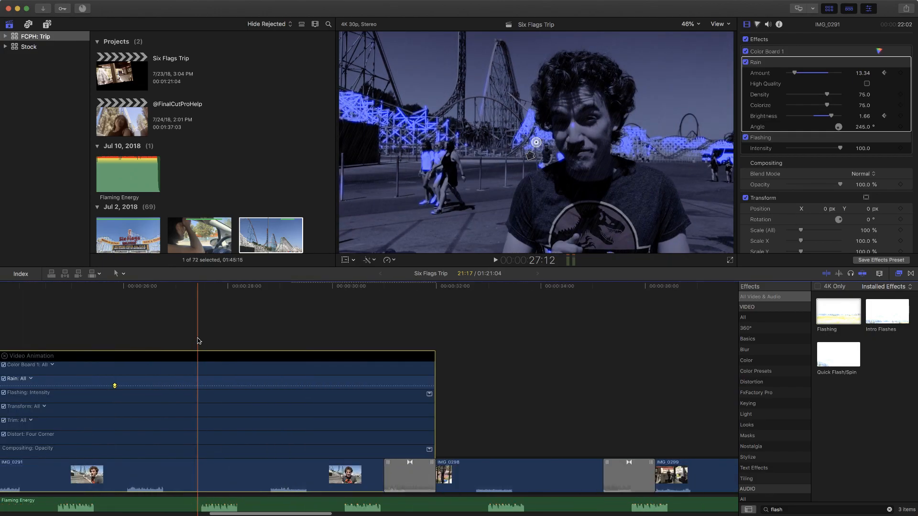
{"action": "scroll", "coordinate": [150, 381], "scroll_direction": "left", "scroll_amount": 5}
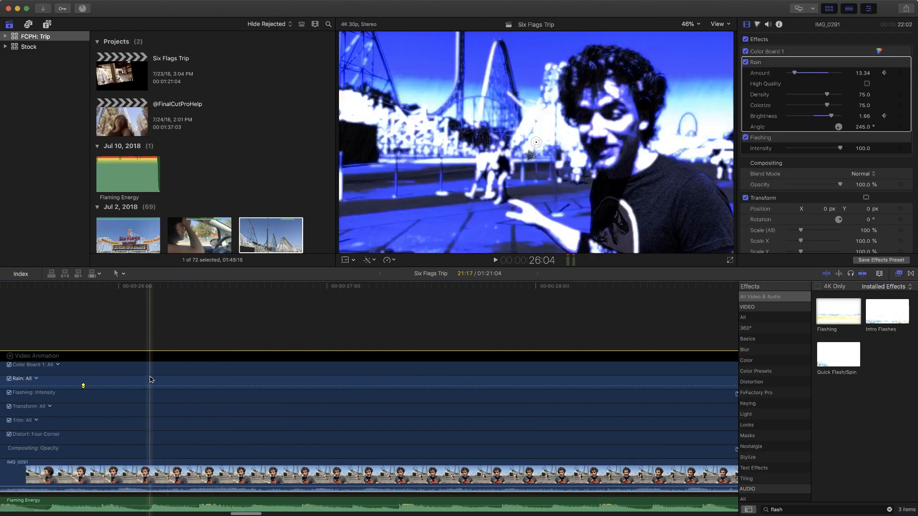
{"action": "left_click", "coordinate": [223, 387], "text": "alt"}
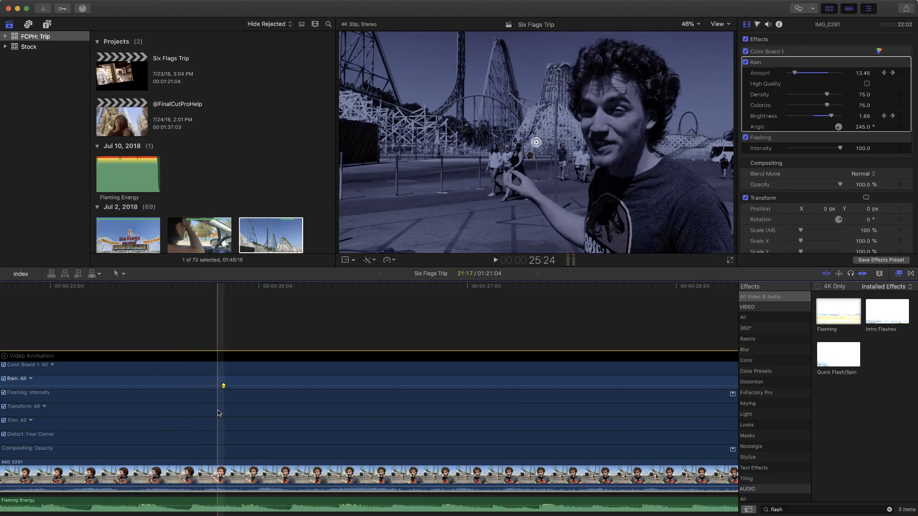
{"action": "left_click_drag", "start_coordinate": [224, 386], "coordinate": [196, 386]}
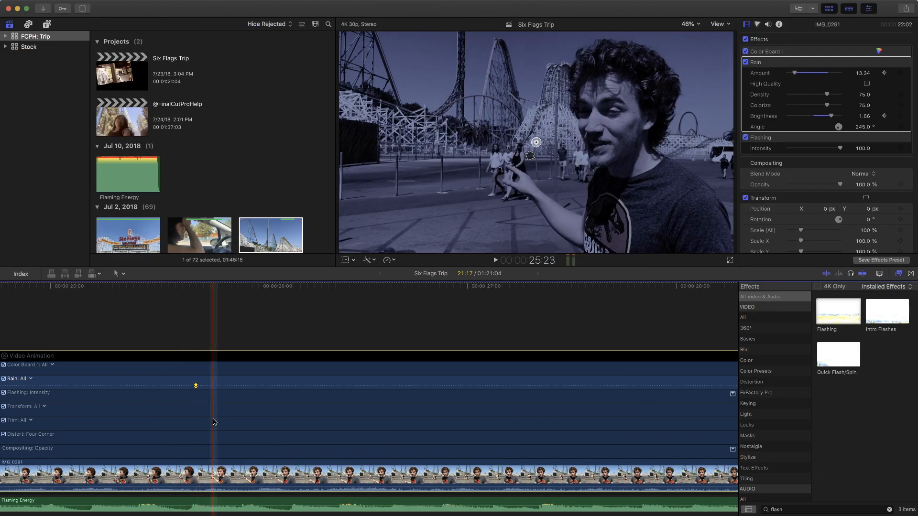
Display only the Rain Amount parameter in the video animation and check the values of its two keyframes.
{"action": "key", "text": "super+minus"}
{"action": "key", "text": "super+minus"}
{"action": "key", "text": "super+minus"}
{"action": "key", "text": "super+minus"}
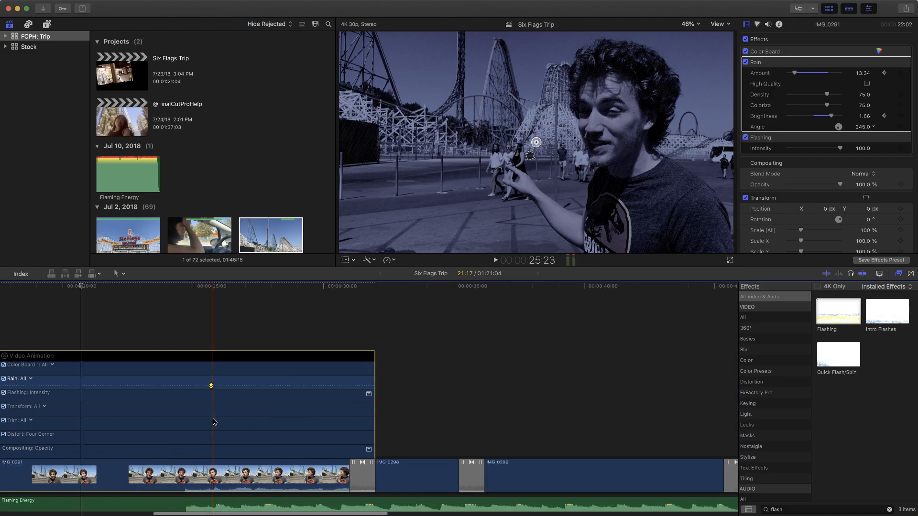
{"action": "key", "text": "super+minus"}
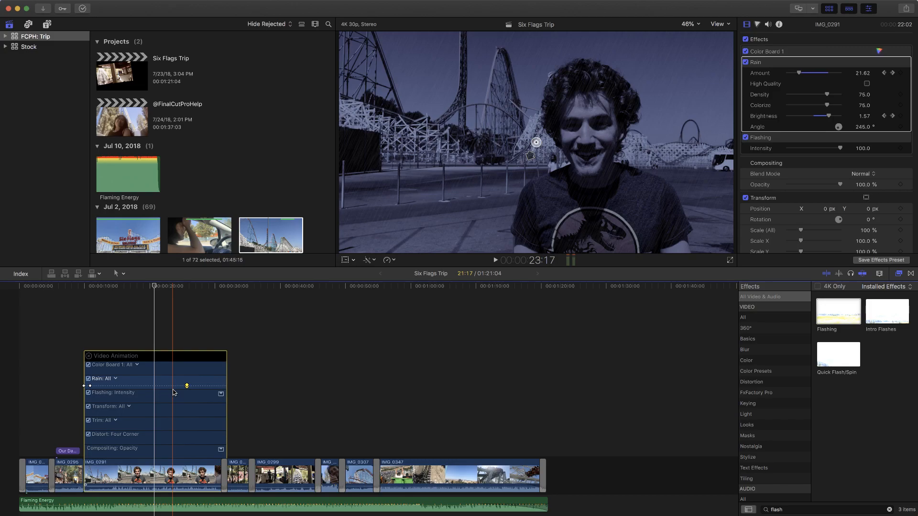
{"action": "left_click", "coordinate": [115, 378]}
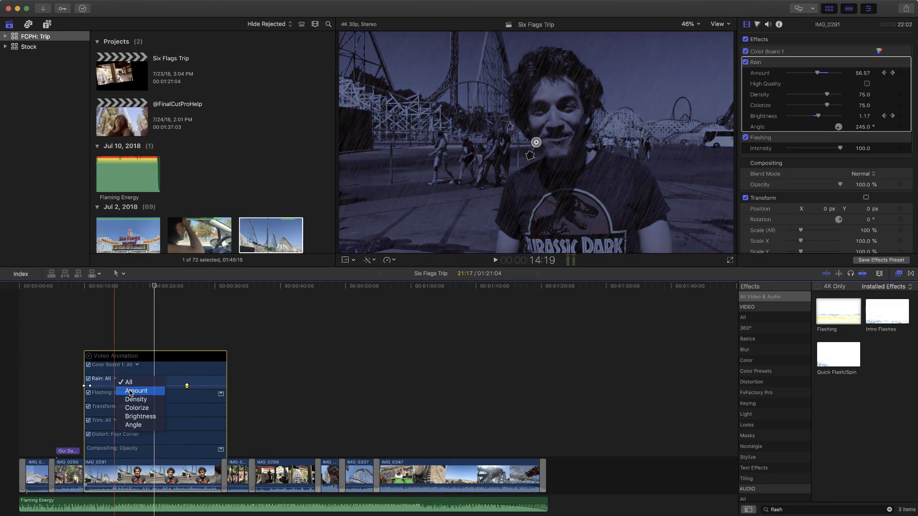
{"action": "left_click", "coordinate": [130, 393]}
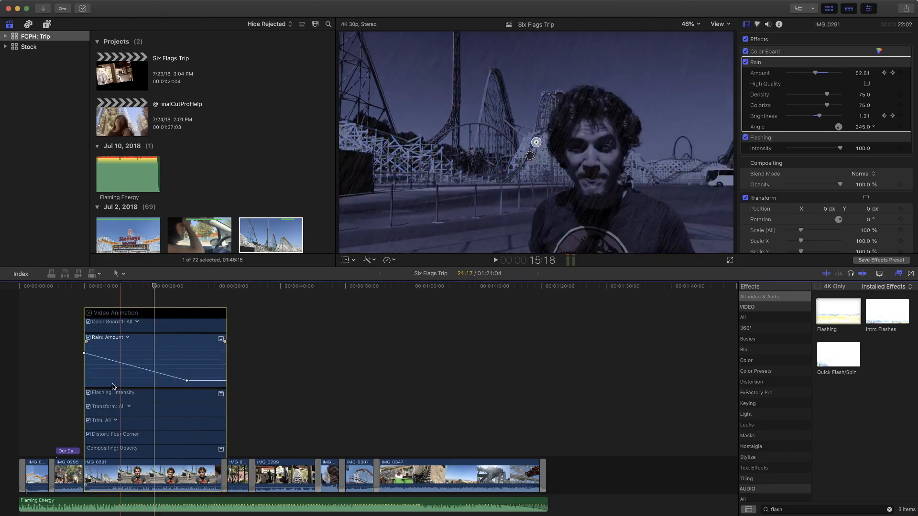
{"action": "mouse_move", "coordinate": [84, 355]}
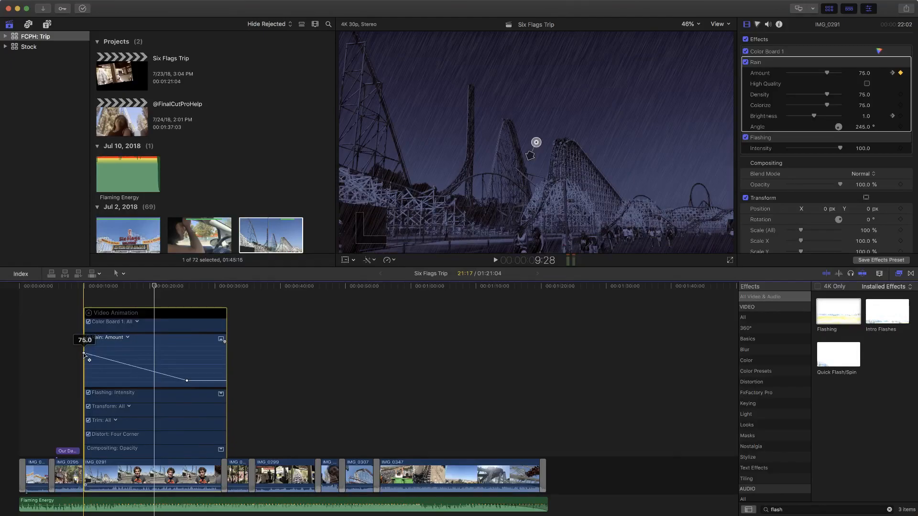
{"action": "mouse_move", "coordinate": [188, 382]}
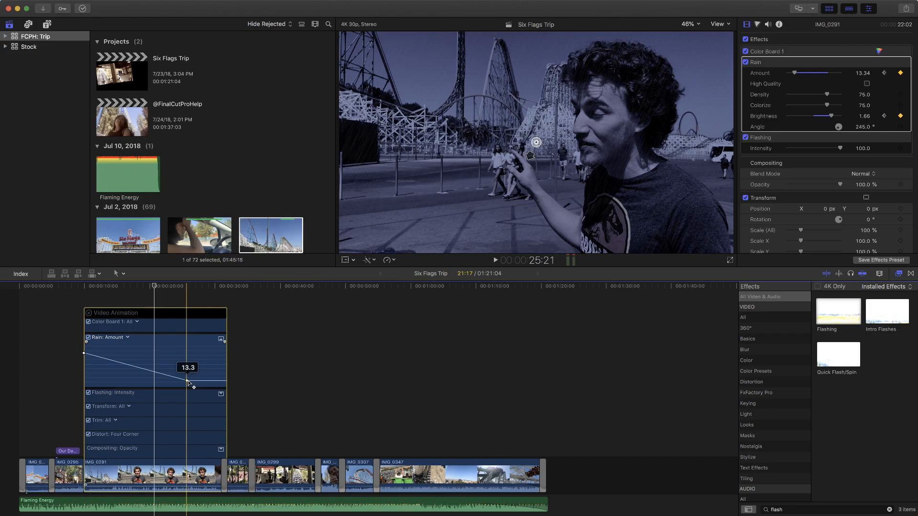
Step the playhead frame by frame back and forward around the second Rain Amount keyframe.
{"action": "key", "text": "Left"}
{"action": "key", "text": "Left"}
{"action": "key", "text": "Left"}
{"action": "key", "text": "Left"}
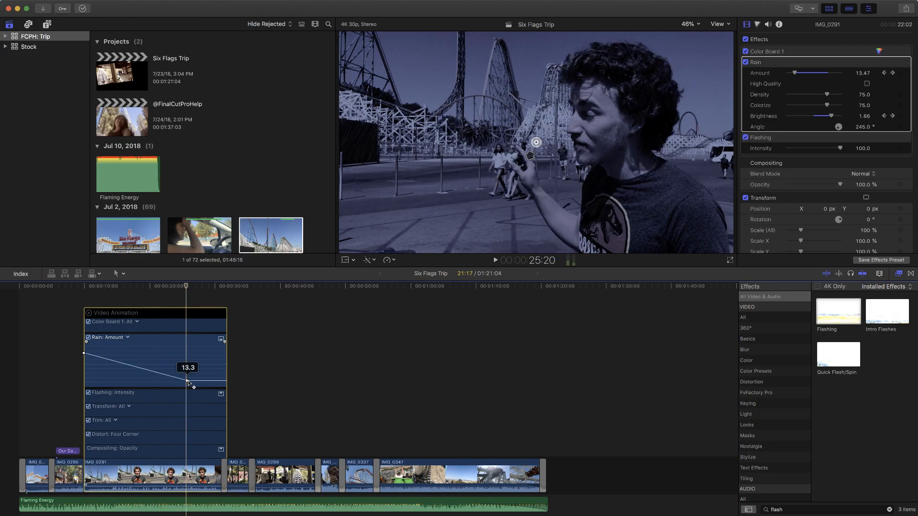
{"action": "key", "text": "Left"}
{"action": "key", "text": "Left"}
{"action": "key", "text": "Left"}
{"action": "key", "text": "Left"}
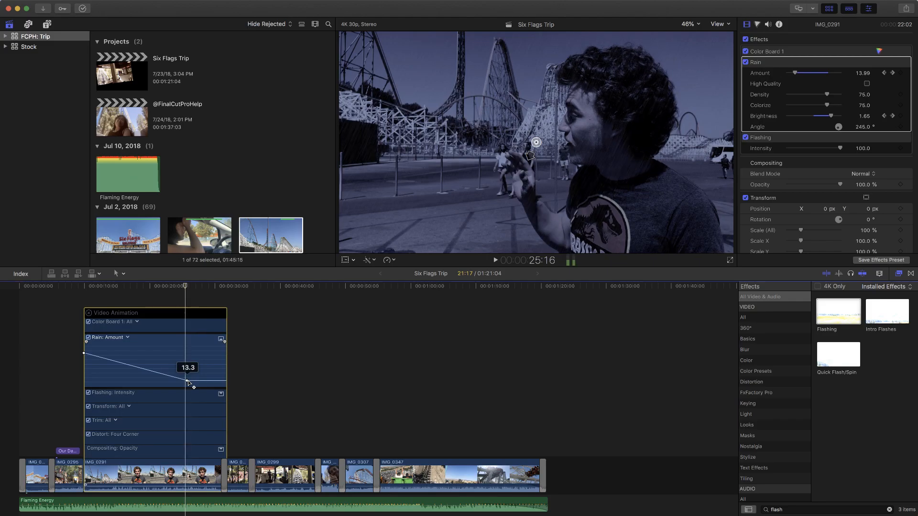
{"action": "key", "text": "Right"}
{"action": "key", "text": "Right"}
{"action": "key", "text": "Right"}
{"action": "key", "text": "Right"}
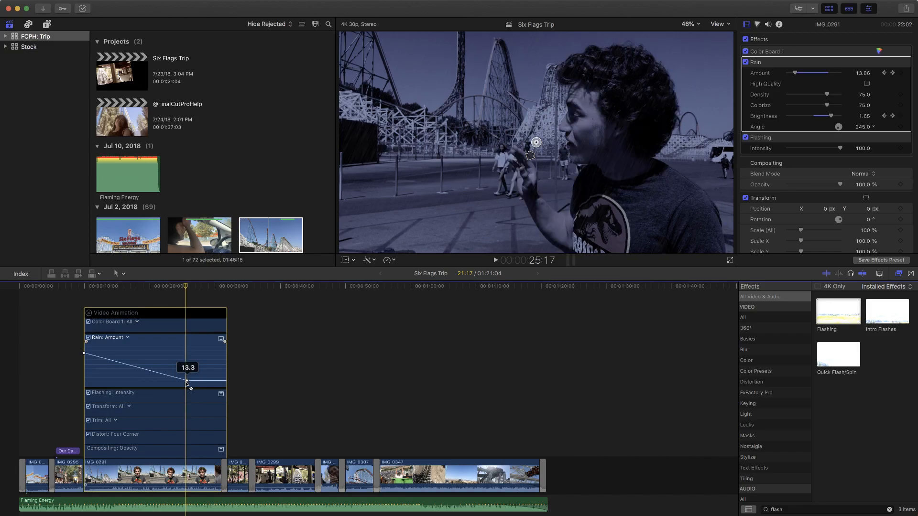
Add a Rain Amount keyframe at about 16 seconds and lower it to about 17.7.
{"action": "left_click", "coordinate": [124, 366], "text": "alt"}
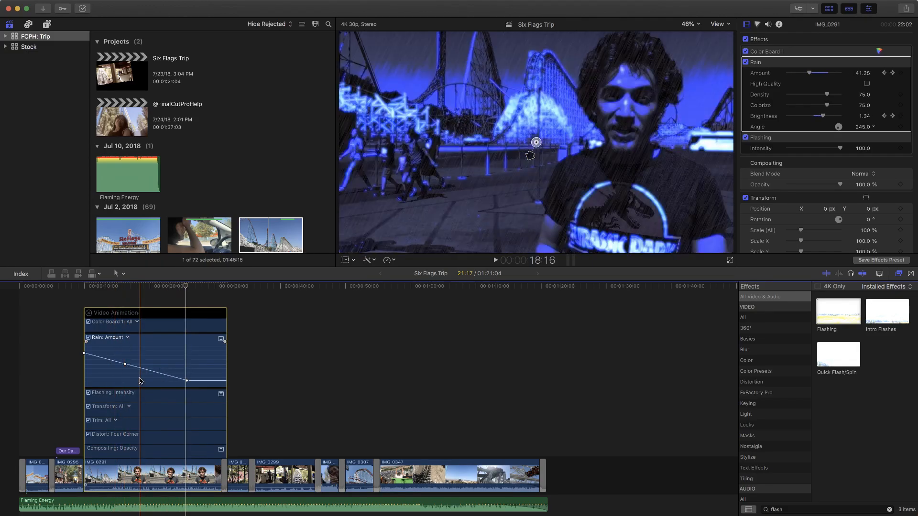
{"action": "left_click_drag", "start_coordinate": [126, 366], "coordinate": [123, 378]}
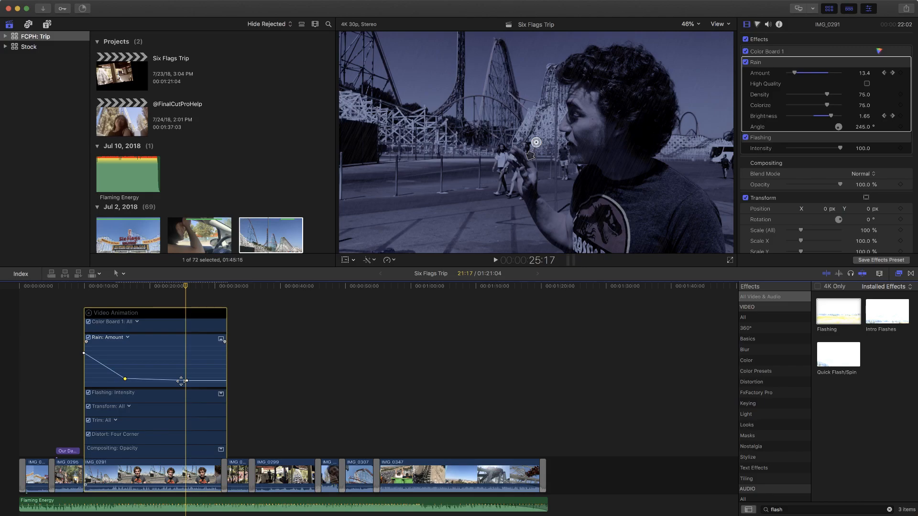
{"action": "double_click", "coordinate": [157, 380]}
{"action": "double_click", "coordinate": [156, 380]}
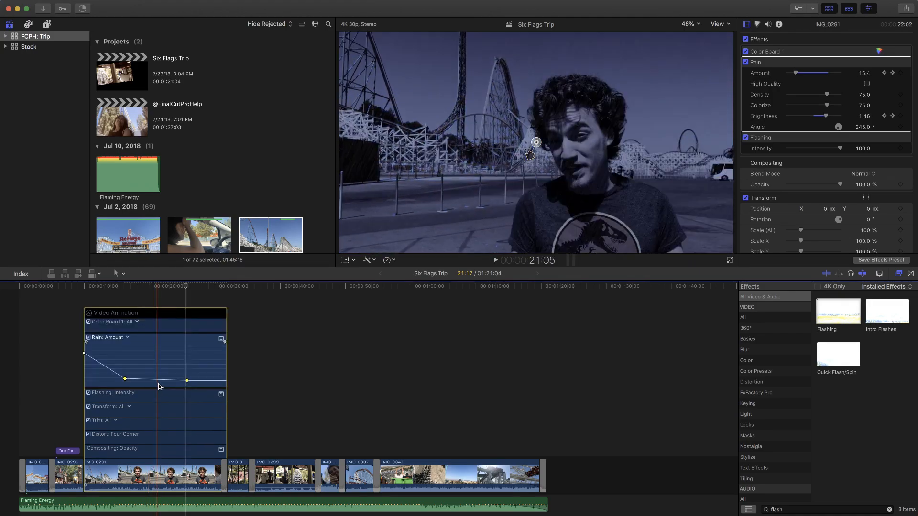
Add a Rain Amount keyframe between the last two, raise it to about the first keyframe's level and shift it later to about 23 seconds.
{"action": "left_click", "coordinate": [155, 380], "text": "alt"}
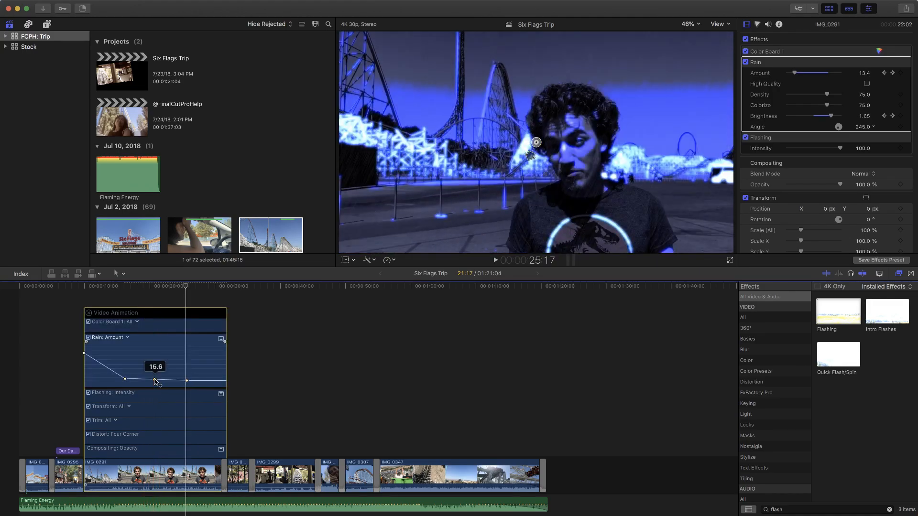
{"action": "left_click_drag", "start_coordinate": [155, 380], "coordinate": [131, 361]}
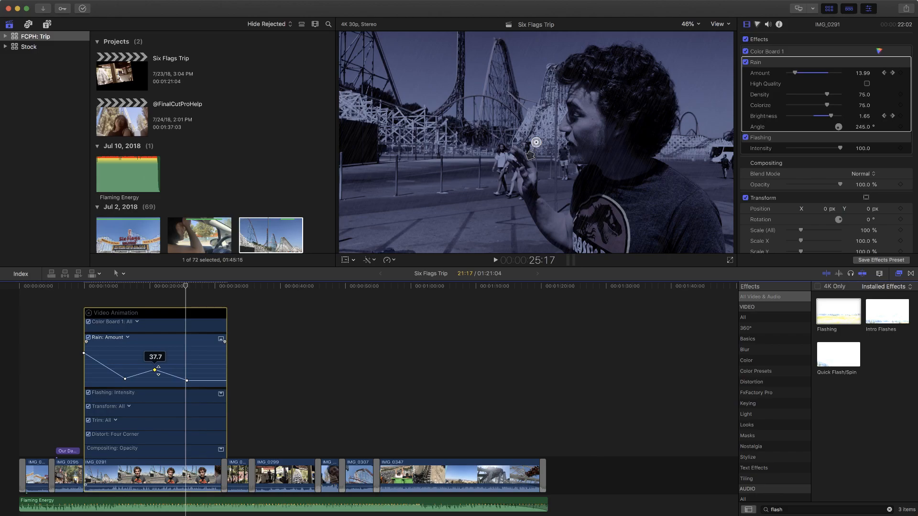
{"action": "left_click_drag", "start_coordinate": [158, 370], "coordinate": [162, 343]}
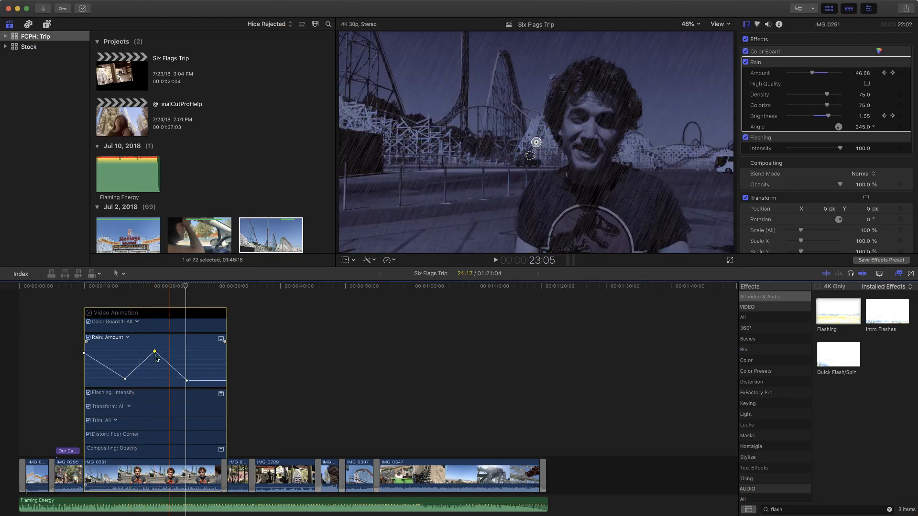
{"action": "mouse_move", "coordinate": [154, 352]}
{"action": "left_mouse_down"}
{"action": "mouse_move", "coordinate": [166, 351]}
{"action": "mouse_move", "coordinate": [136, 352]}
{"action": "mouse_move", "coordinate": [167, 352]}
{"action": "left_mouse_up"}
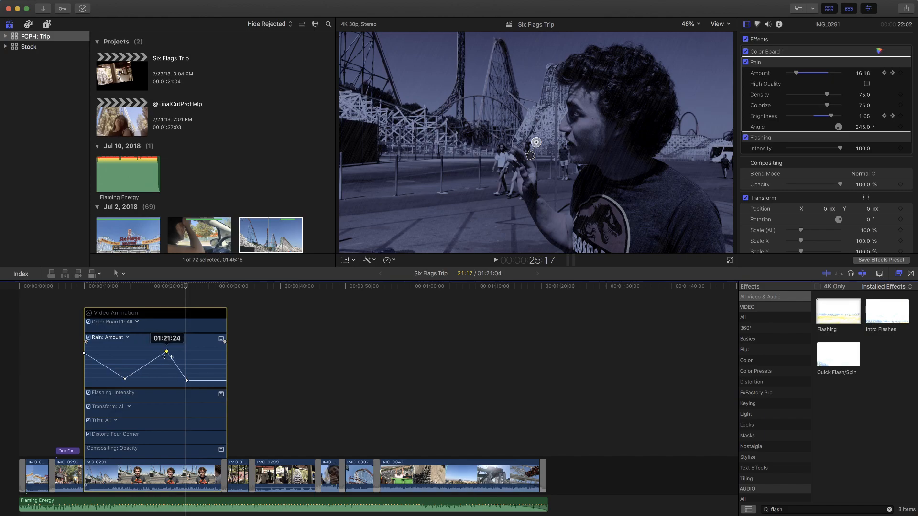
{"action": "left_click_drag", "start_coordinate": [166, 352], "coordinate": [169, 352]}
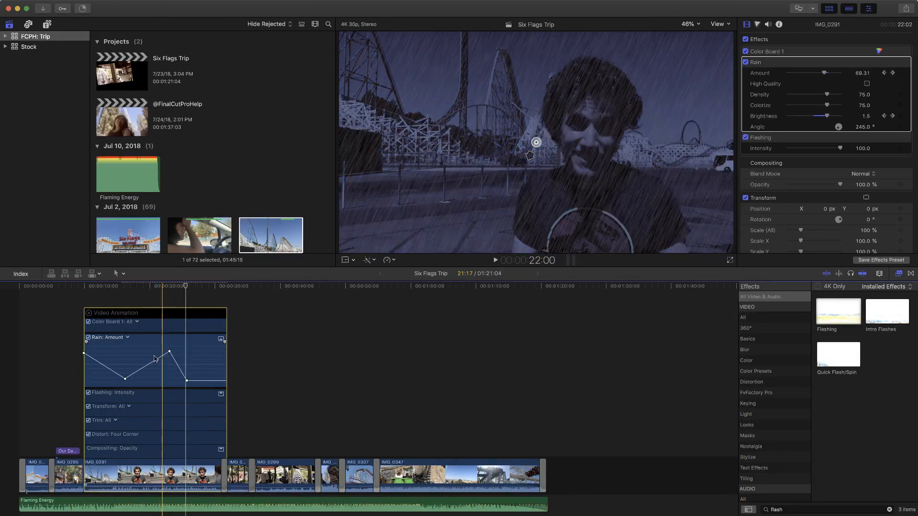
Add Rain Amount keyframes at about 20 and 29 seconds and raise them to about 57.7 and 71.5.
{"action": "left_click", "coordinate": [152, 364], "text": "alt"}
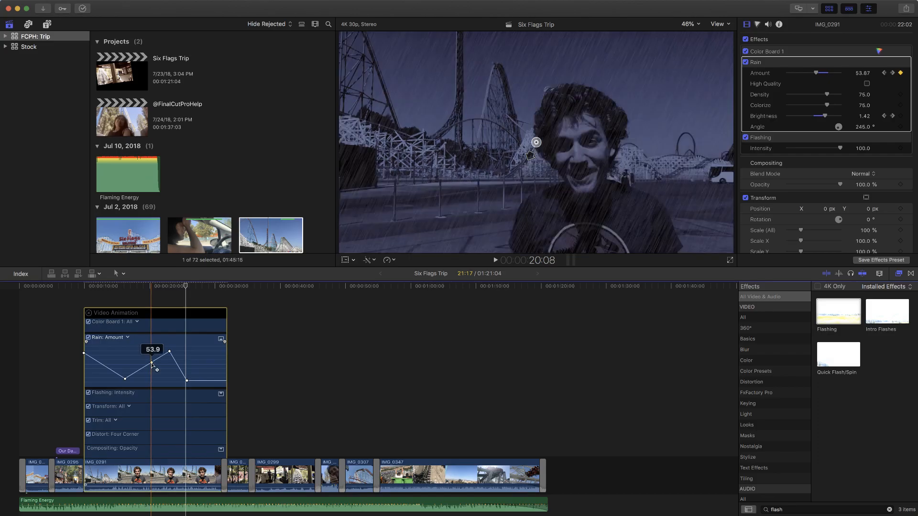
{"action": "mouse_move", "coordinate": [152, 364]}
{"action": "left_mouse_down"}
{"action": "mouse_move", "coordinate": [143, 343]}
{"action": "mouse_move", "coordinate": [144, 361]}
{"action": "left_mouse_up"}
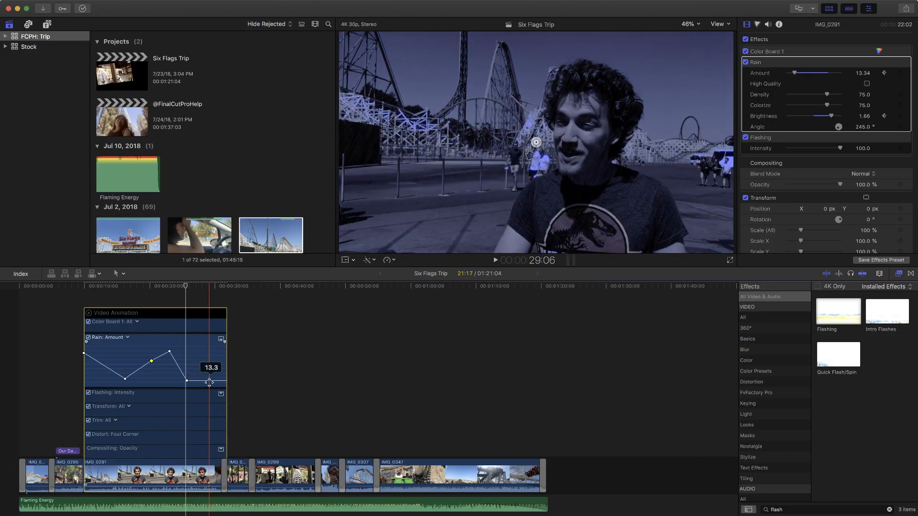
{"action": "left_click", "coordinate": [209, 381], "text": "alt"}
{"action": "left_click_drag", "start_coordinate": [210, 382], "coordinate": [205, 354]}
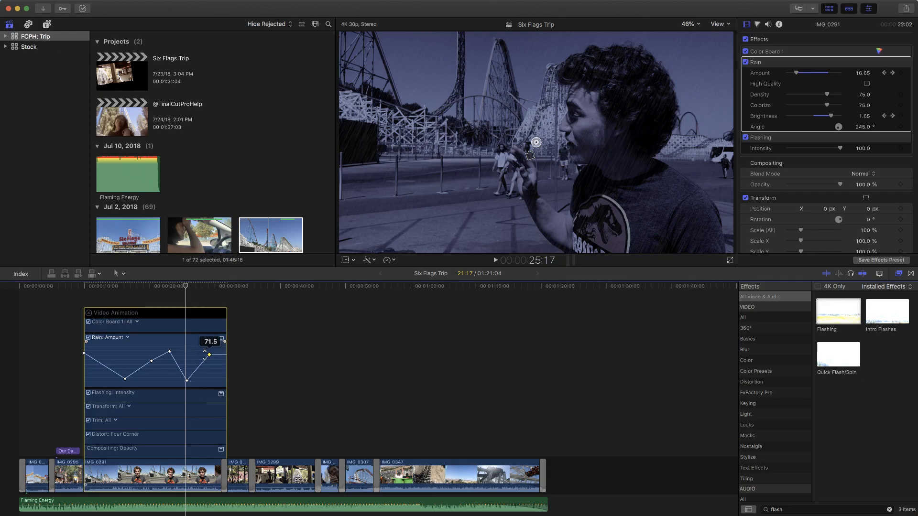
Add four more Rain Amount keyframes along the curve at about 12, 15, 18 and 24 seconds.
{"action": "left_click", "coordinate": [138, 370], "text": "alt"}
{"action": "left_click_drag", "start_coordinate": [138, 371], "coordinate": [117, 373]}
{"action": "left_click", "coordinate": [106, 368], "text": "alt"}
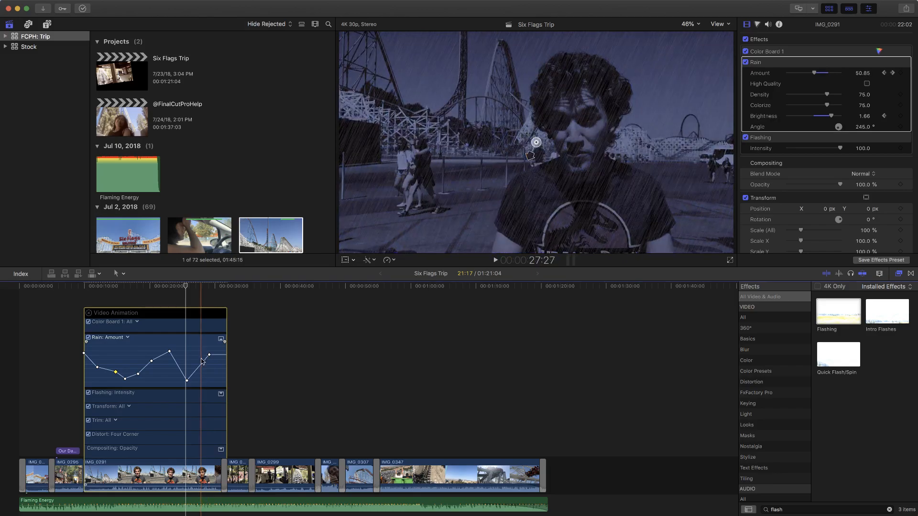
{"action": "left_click", "coordinate": [179, 367], "text": "alt"}
{"action": "left_click_drag", "start_coordinate": [179, 368], "coordinate": [178, 367]}
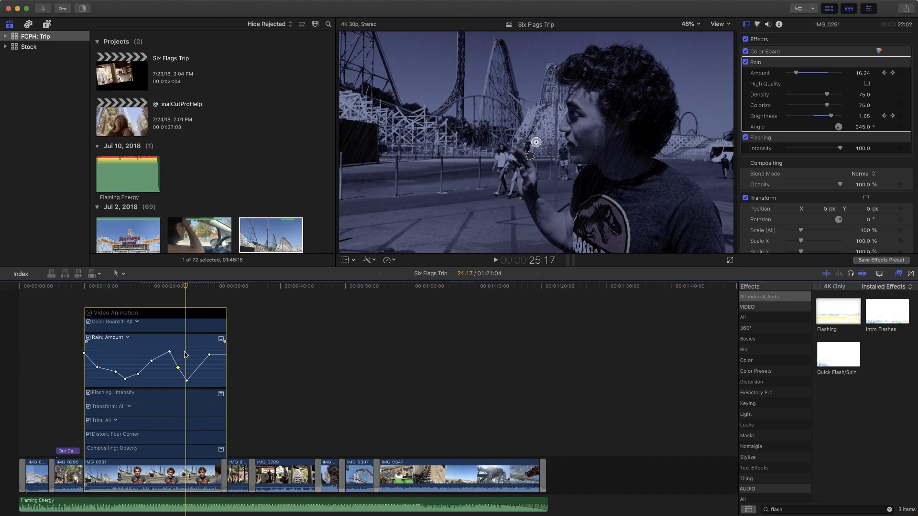
Jump the playhead backward and forward from keyframe to keyframe along the Rain Amount curve.
{"action": "key", "text": "alt+semicolon"}
{"action": "key", "text": "alt+semicolon"}
{"action": "key", "text": "alt+semicolon"}
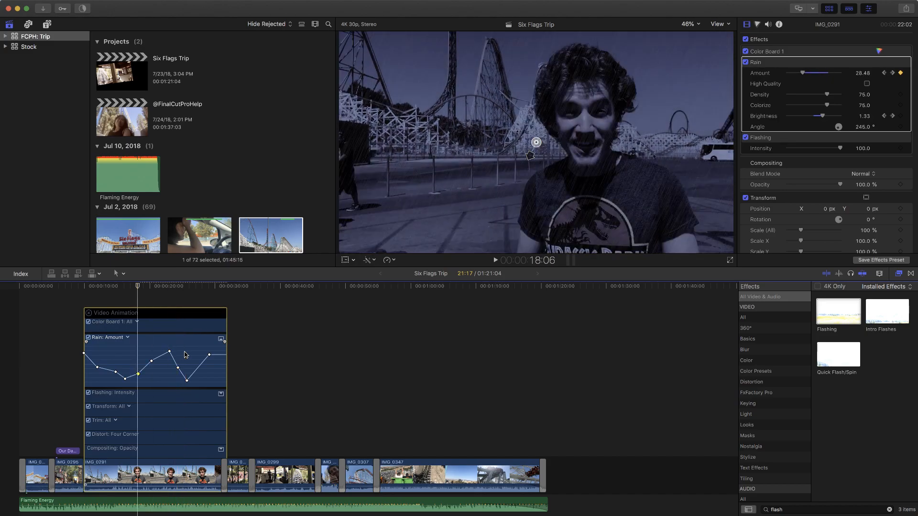
{"action": "key", "text": "alt+semicolon"}
{"action": "key", "text": "alt+semicolon"}
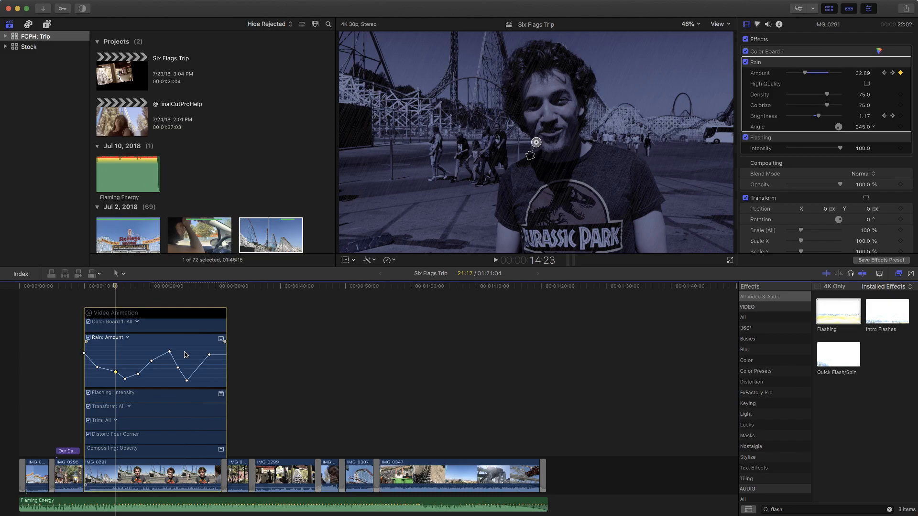
{"action": "key", "text": "alt+apostrophe"}
{"action": "key", "text": "alt+apostrophe"}
{"action": "key", "text": "alt+apostrophe"}
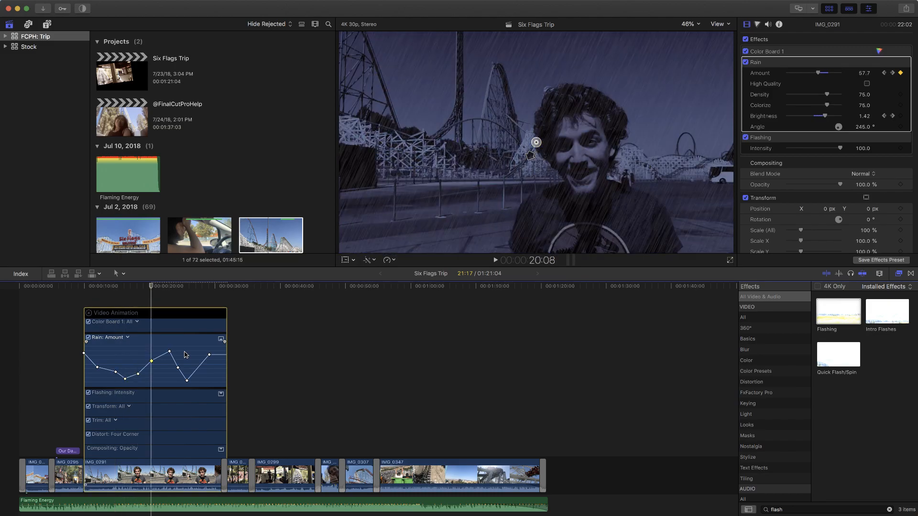
{"action": "key", "text": "alt+apostrophe"}
{"action": "key", "text": "alt+apostrophe"}
{"action": "key", "text": "alt+semicolon"}
{"action": "key", "text": "alt+semicolon"}
{"action": "key", "text": "alt+semicolon"}
{"action": "key", "text": "alt+semicolon"}
{"action": "key", "text": "alt+apostrophe"}
{"action": "key", "text": "alt+apostrophe"}
{"action": "key", "text": "alt+apostrophe"}
{"action": "key", "text": "alt+apostrophe"}
{"action": "key", "text": "alt+semicolon"}
{"action": "key", "text": "alt+semicolon"}
{"action": "key", "text": "alt+semicolon"}
{"action": "key", "text": "alt+semicolon"}
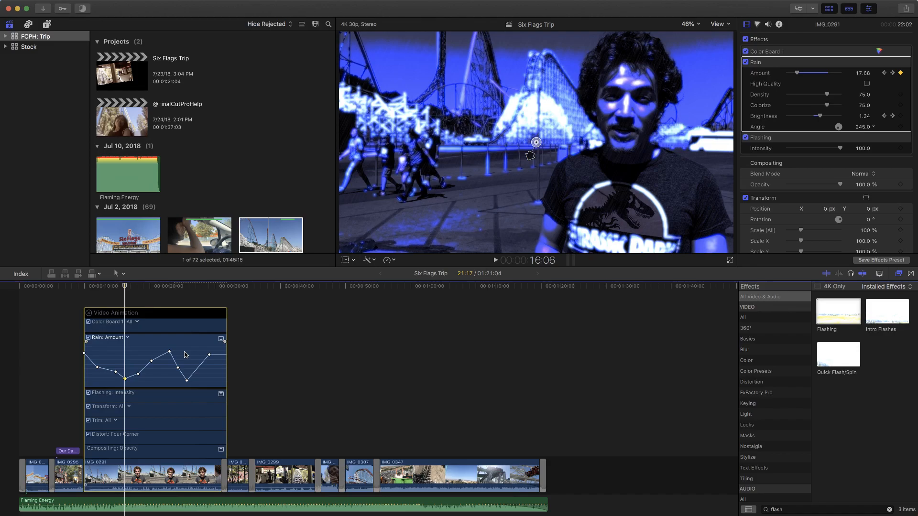
{"action": "key", "text": "shift+slash"}
Delete the Rain Amount keyframe at 25:21 and go to the preceding keyframe.
{"action": "key", "text": "alt+apostrophe"}
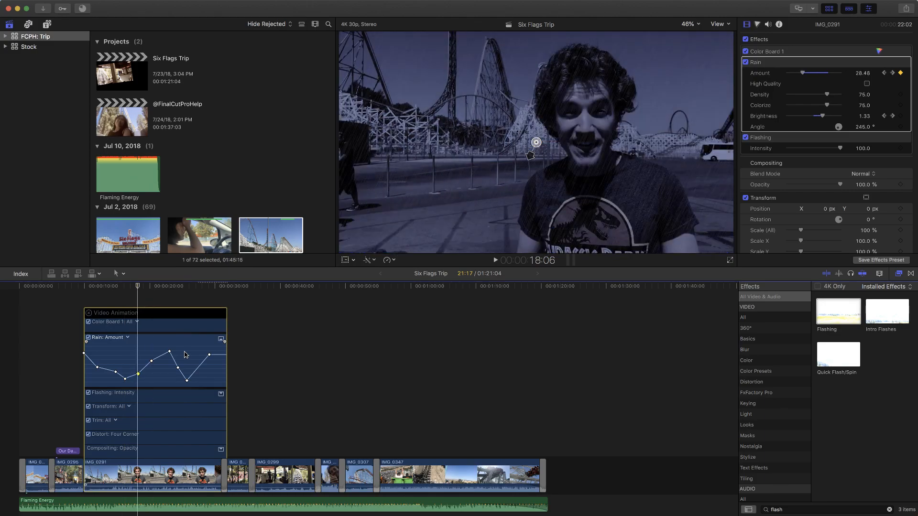
{"action": "key", "text": "alt+apostrophe"}
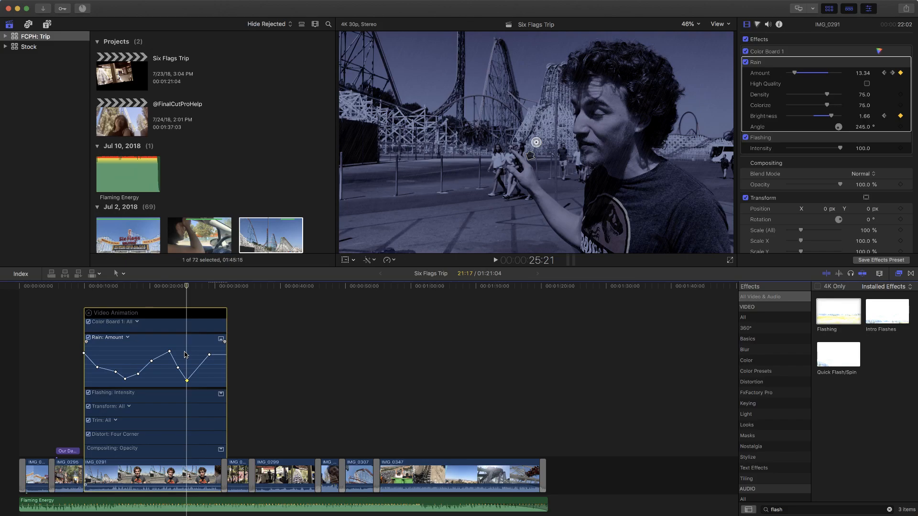
{"action": "key", "text": "Delete"}
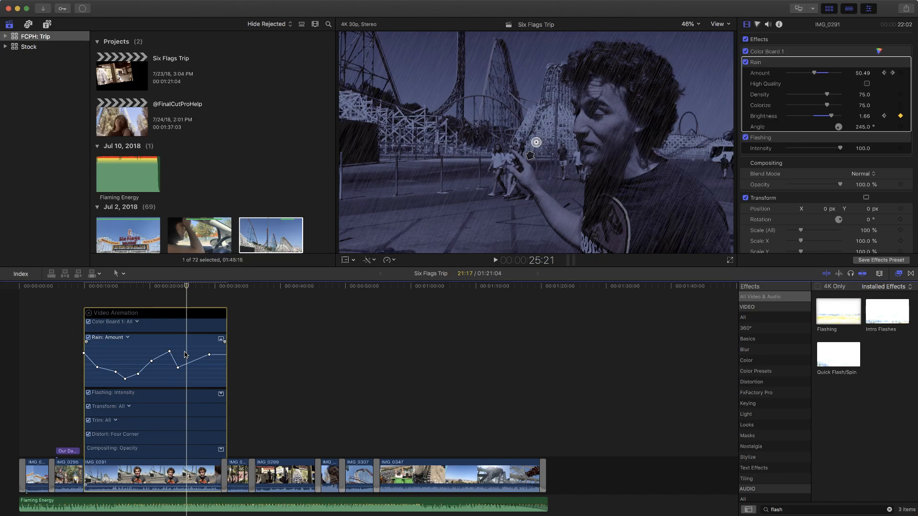
{"action": "key", "text": "alt+semicolon"}
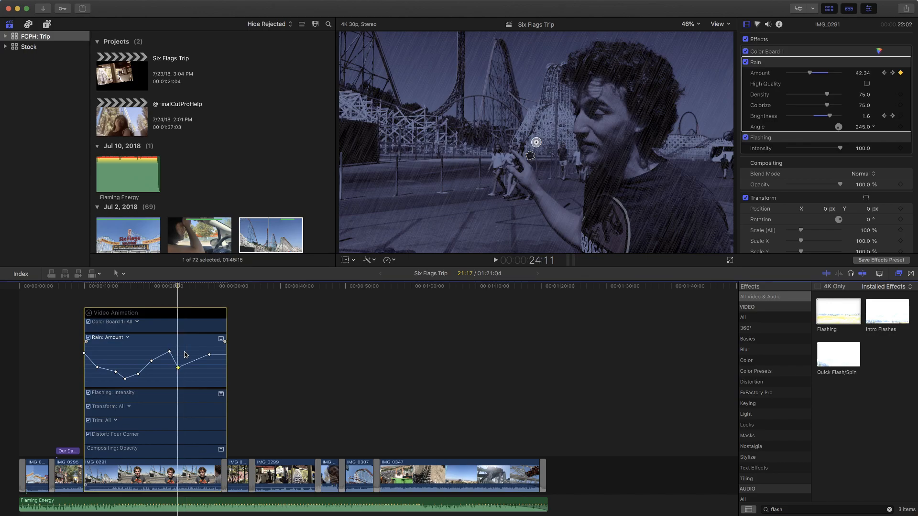
Move back through the Rain Amount keyframes to the one at 23:02 and delete it.
{"action": "key", "text": "alt+apostrophe"}
{"action": "key", "text": "alt+semicolon"}
{"action": "key", "text": "alt+semicolon"}
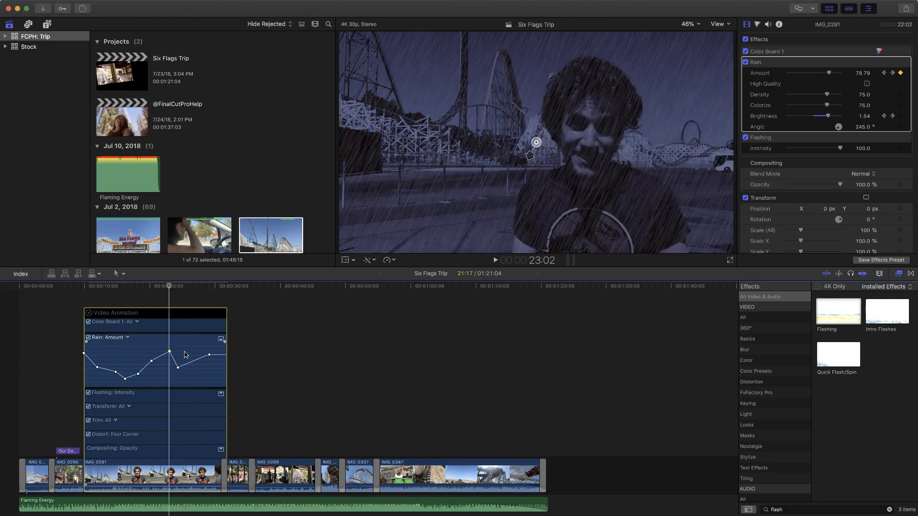
{"action": "key", "text": "Delete"}
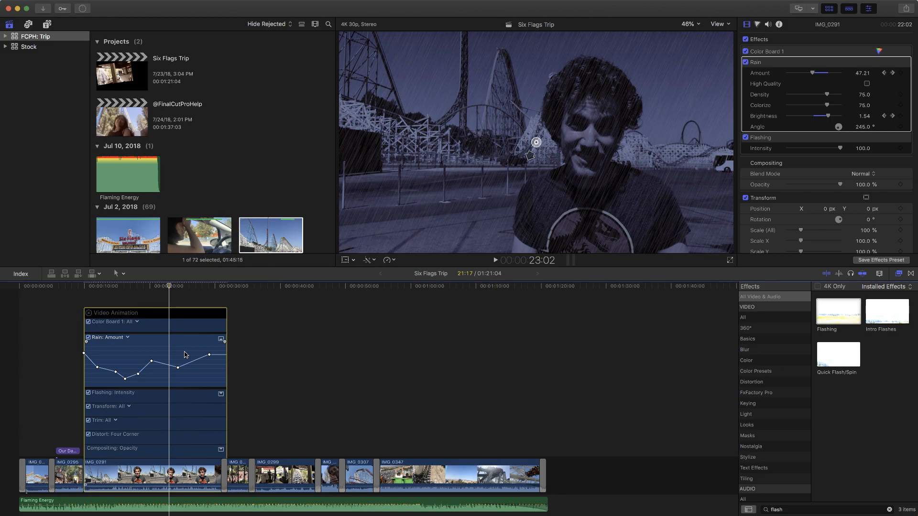
Delete the next four preceding Rain Amount keyframes one by one, back through 14:23, and go forward to the keyframe at 24:11.
{"action": "key", "text": "alt+semicolon"}
{"action": "key", "text": "Delete"}
{"action": "key", "text": "alt+semicolon"}
{"action": "key", "text": "Delete"}
{"action": "key", "text": "alt+semicolon"}
{"action": "key", "text": "Delete"}
{"action": "key", "text": "alt+semicolon"}
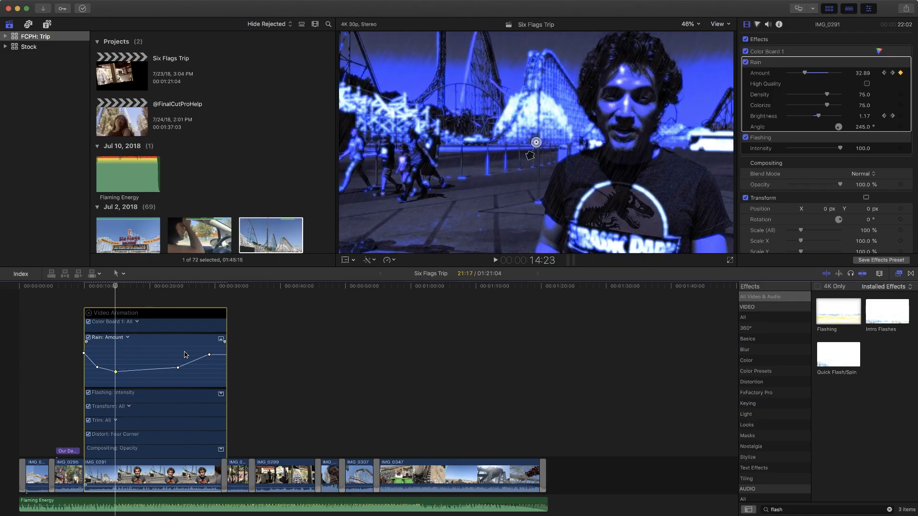
{"action": "key", "text": "Delete"}
{"action": "key", "text": "alt+apostrophe"}
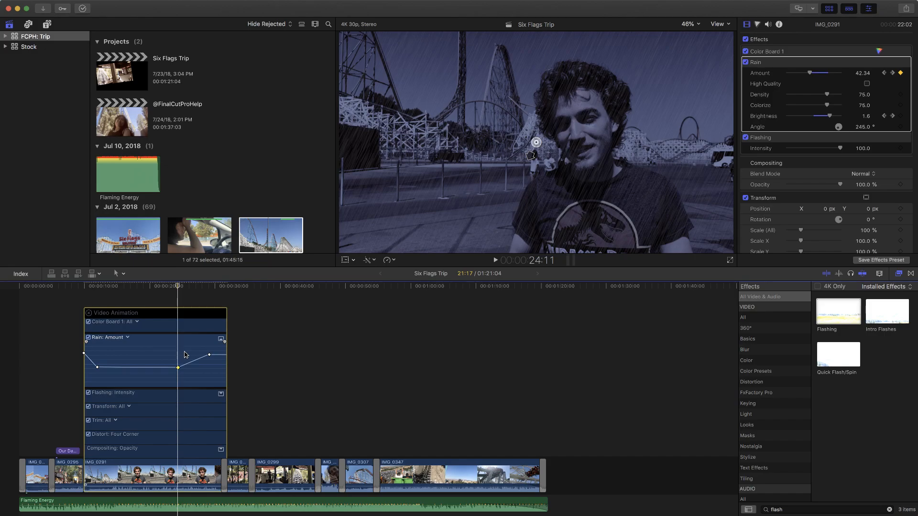
Select the Rain Amount keyframes at 24:11 and about 29 seconds together and delete them, and also delete the one at about 12 seconds.
{"action": "left_click", "coordinate": [148, 354]}
{"action": "left_click_drag", "start_coordinate": [150, 354], "coordinate": [215, 378]}
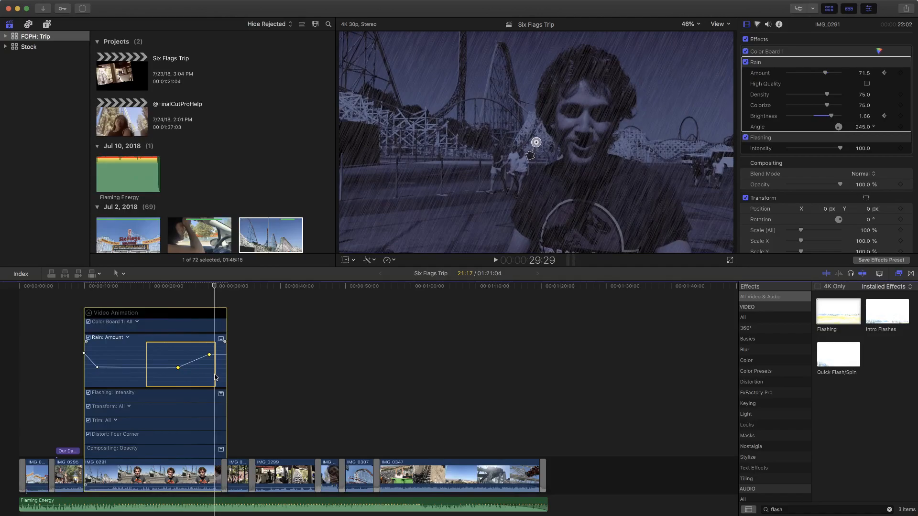
{"action": "key", "text": "Delete"}
{"action": "left_click_drag", "start_coordinate": [140, 377], "coordinate": [77, 380]}
{"action": "key", "text": "Delete"}
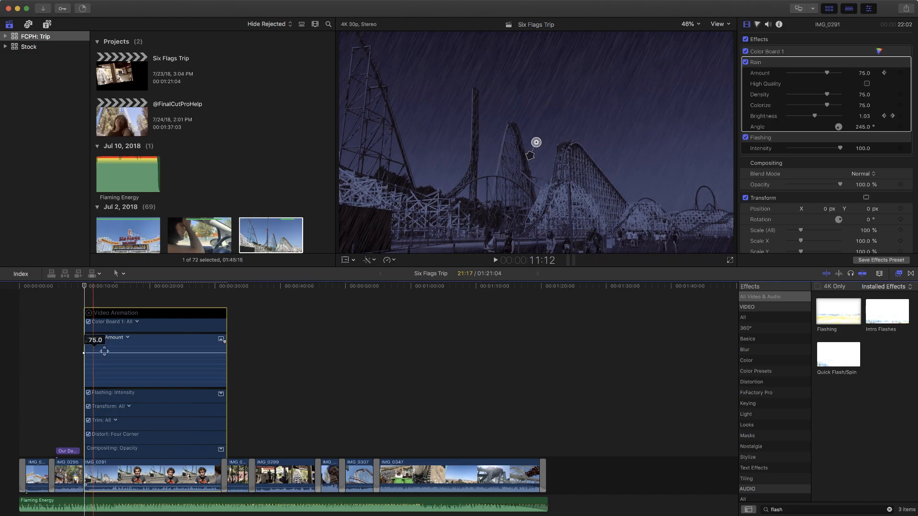
Show all Rain parameters together and add keyframes for all of them at about 20 and 23 seconds and at 17:09.
{"action": "left_click", "coordinate": [128, 338]}
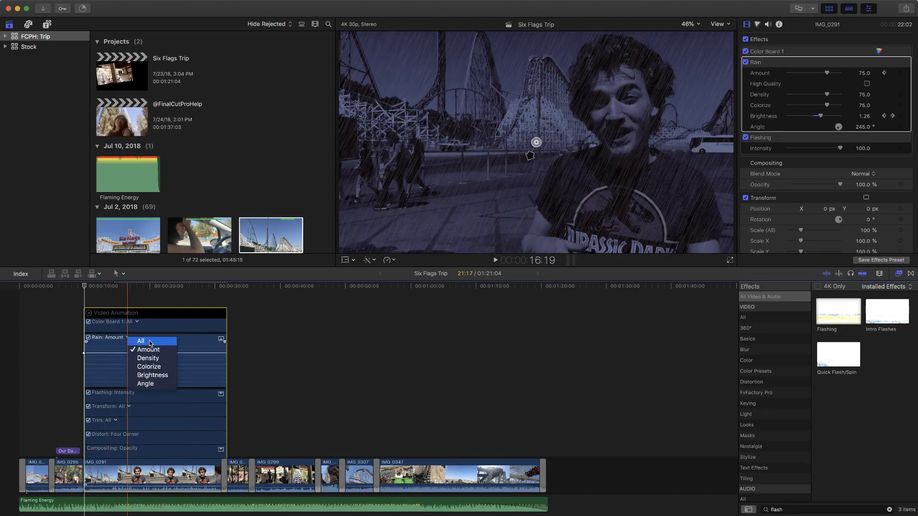
{"action": "left_click", "coordinate": [141, 341]}
{"action": "left_click", "coordinate": [171, 385], "text": "alt"}
{"action": "left_click", "coordinate": [152, 386], "text": "alt"}
{"action": "left_click", "coordinate": [134, 386], "text": "alt"}
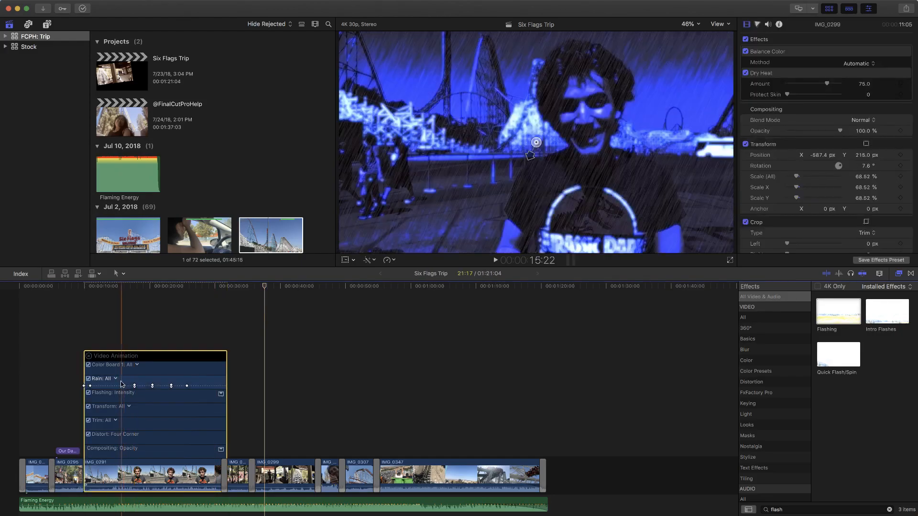
{"action": "left_click", "coordinate": [111, 380]}
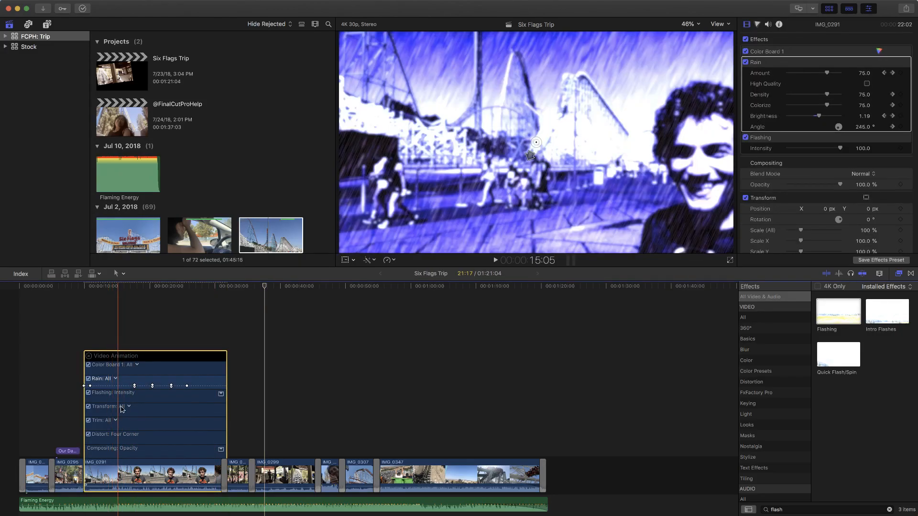
{"action": "left_click", "coordinate": [132, 391]}
{"action": "left_click", "coordinate": [117, 381]}
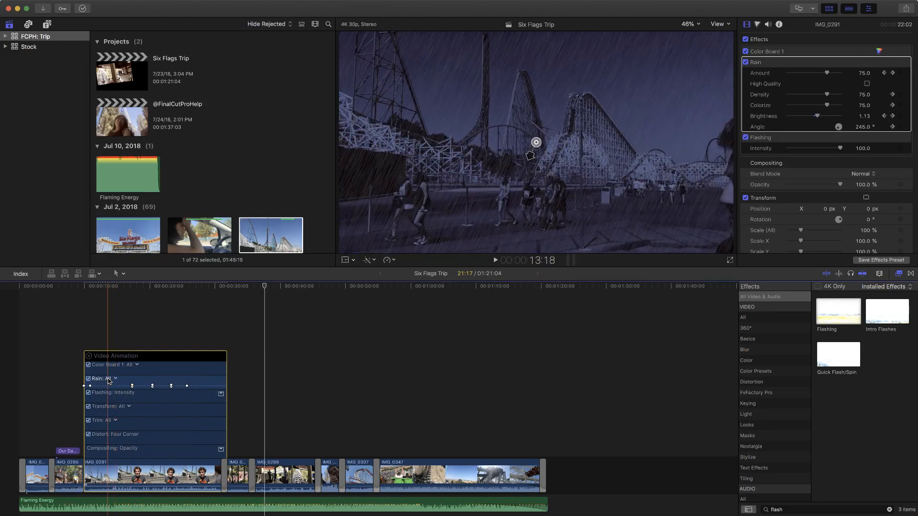
Hide and reopen IMG_0291's video animation, and switch the Rain track from Amount to all parameters.
{"action": "left_click", "coordinate": [90, 357]}
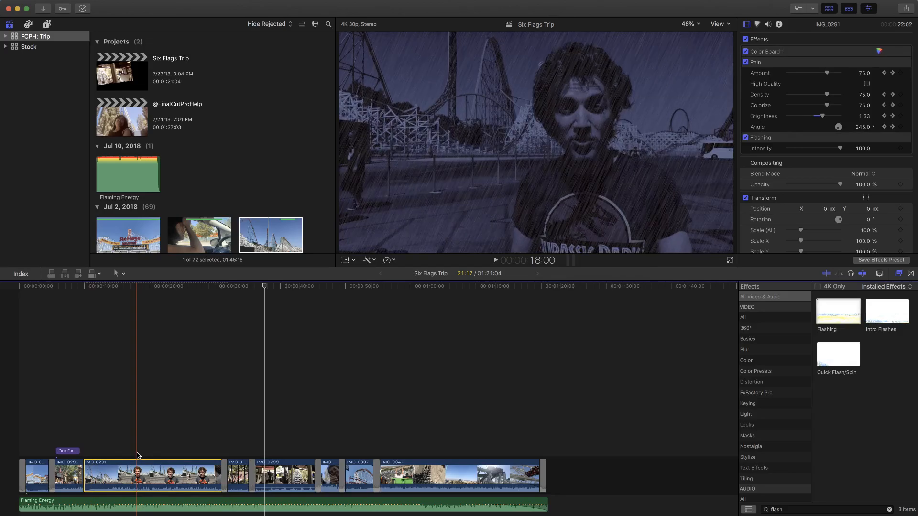
{"action": "key", "text": "ctrl+v"}
{"action": "left_click", "coordinate": [127, 378]}
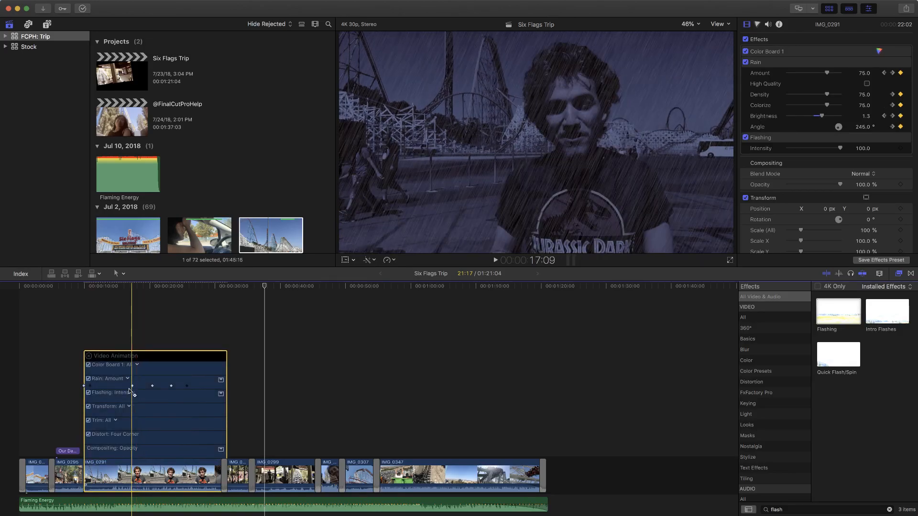
{"action": "left_click", "coordinate": [134, 382]}
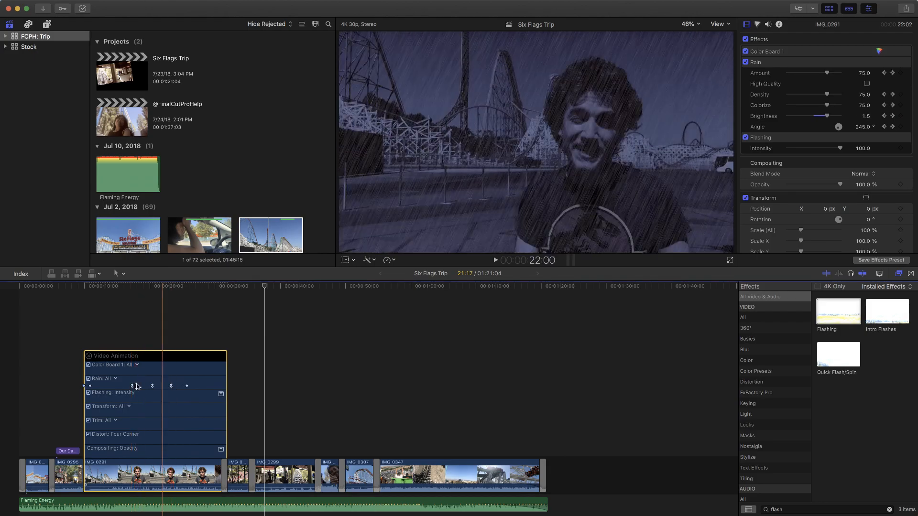
View the Rain keyframes for Amount, Density, Colorize and Brightness one at a time, and return to showing all parameters.
{"action": "left_click", "coordinate": [115, 379]}
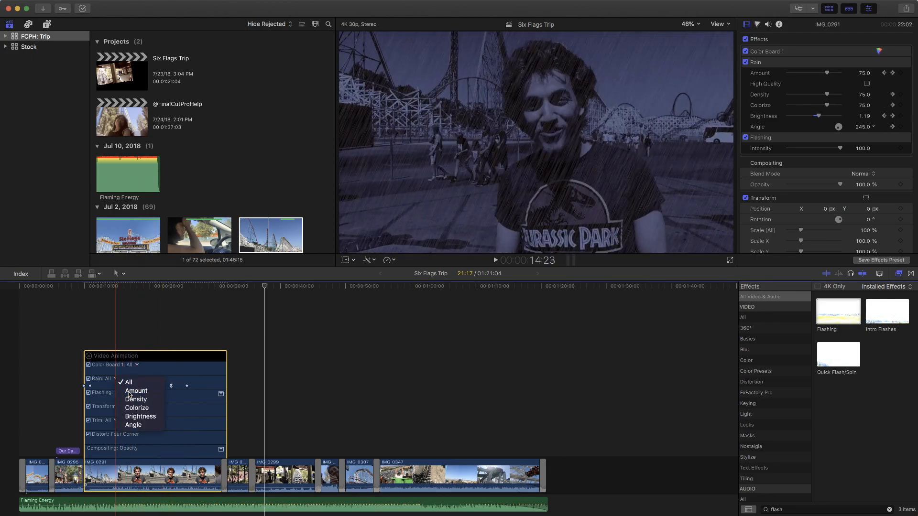
{"action": "left_click", "coordinate": [134, 391]}
{"action": "left_click", "coordinate": [128, 378]}
{"action": "left_click", "coordinate": [139, 399]}
{"action": "left_click", "coordinate": [126, 379]}
{"action": "left_click", "coordinate": [138, 408]}
{"action": "left_click", "coordinate": [128, 379]}
{"action": "left_click", "coordinate": [139, 417]}
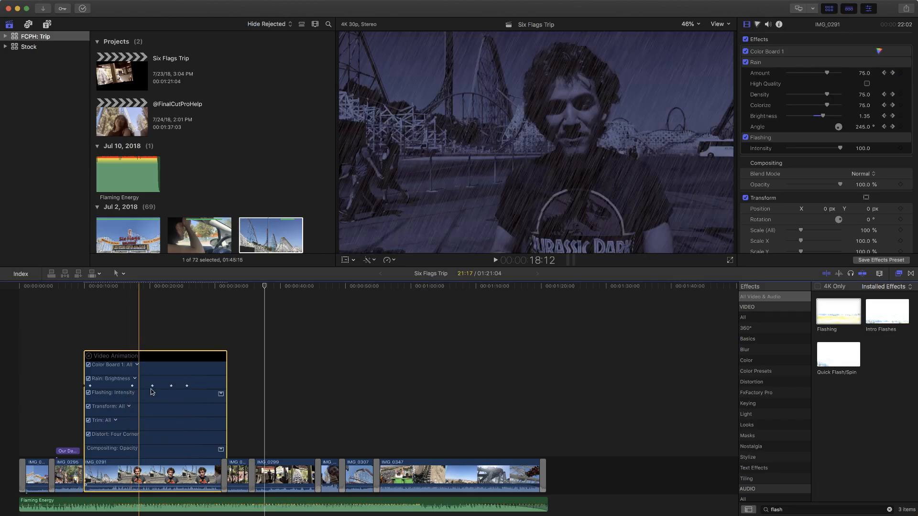
{"action": "left_click", "coordinate": [135, 379]}
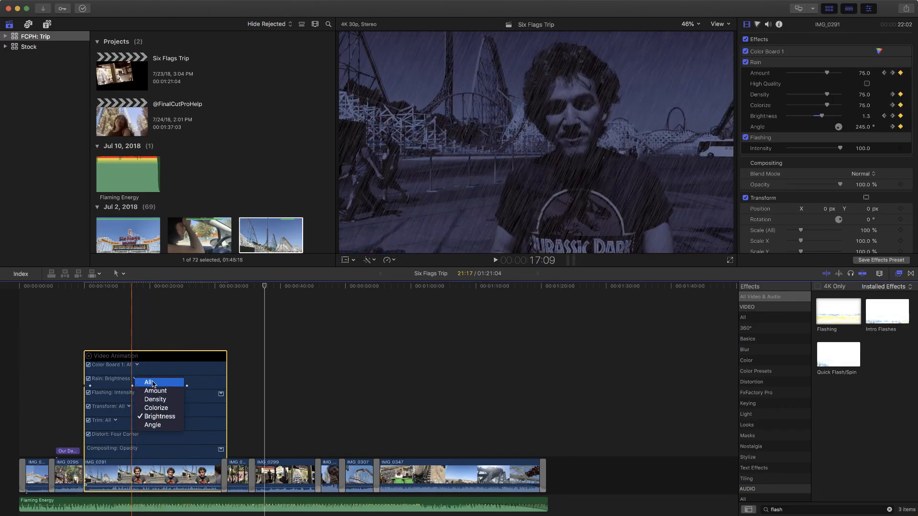
{"action": "left_click", "coordinate": [141, 381]}
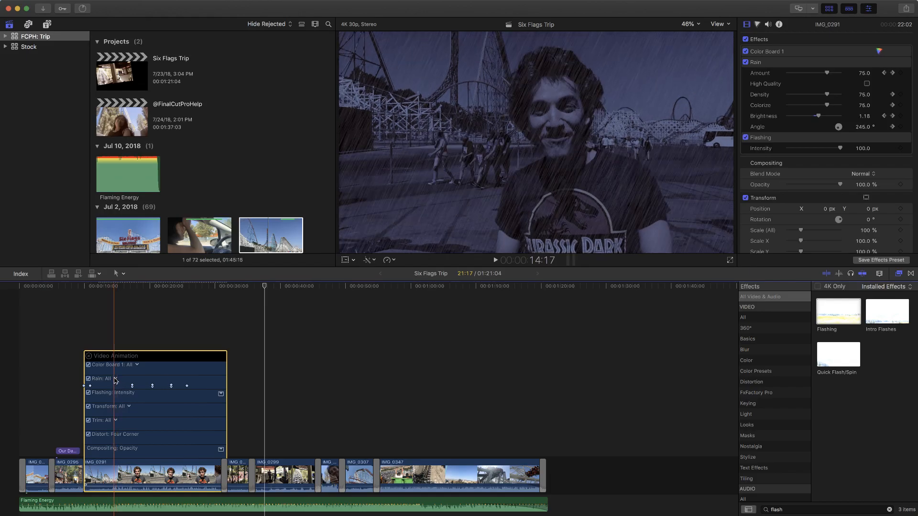
Show only the Amount parameter on the Rain track and check the Rain effect's keyframe options in the inspector.
{"action": "left_click", "coordinate": [115, 378]}
{"action": "left_click", "coordinate": [136, 391]}
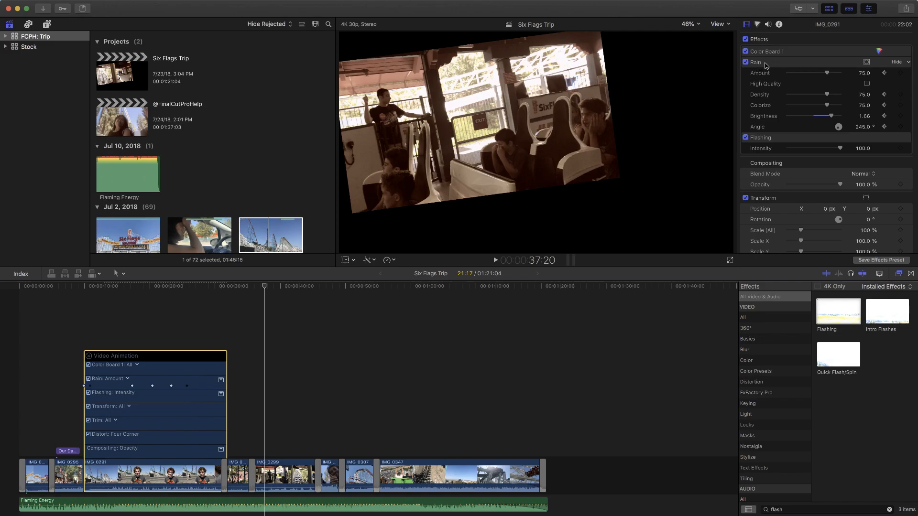
{"action": "left_click", "coordinate": [909, 62]}
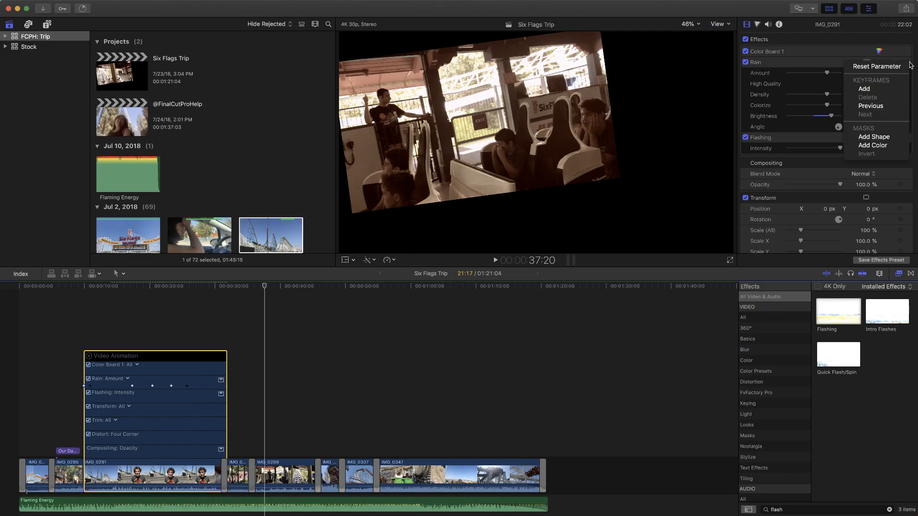
{"action": "left_click", "coordinate": [888, 93]}
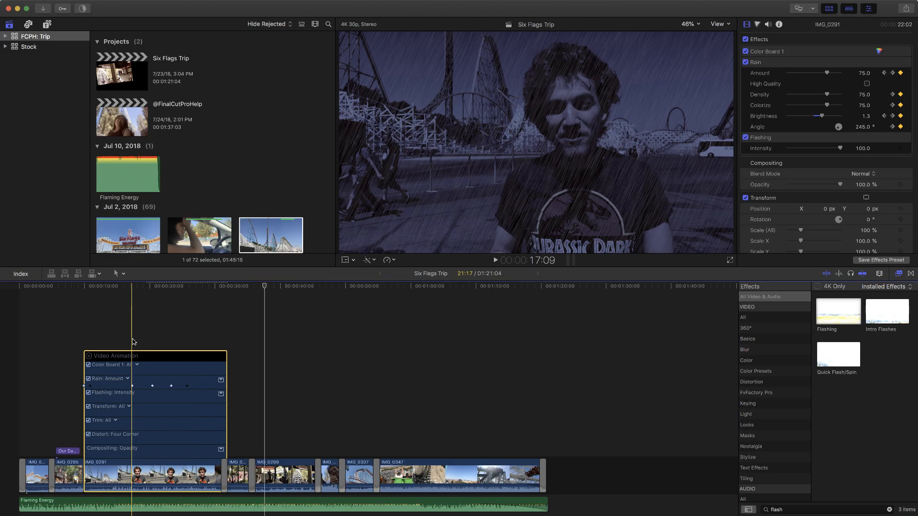
Expand the Rain Amount curve, select its three keyframes between about 17 and 23 seconds, and delete them.
{"action": "left_click", "coordinate": [221, 380]}
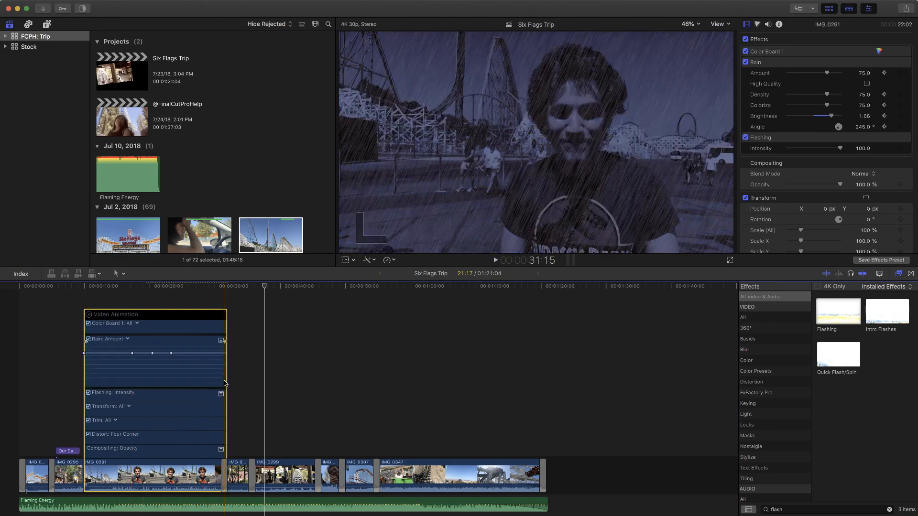
{"action": "left_click_drag", "start_coordinate": [119, 342], "coordinate": [179, 386]}
{"action": "key", "text": "Delete"}
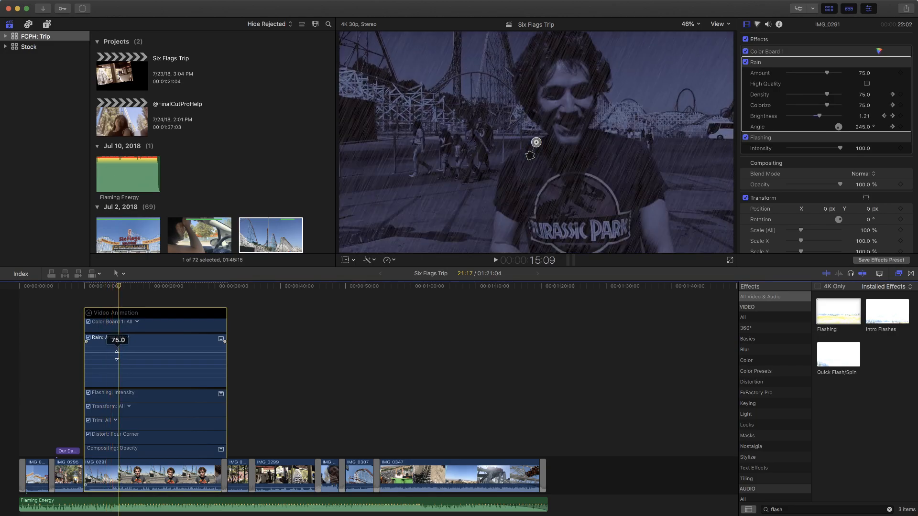
Add four keyframes to the Rain Amount curve and lower the segment between the middle two to about 19.5.
{"action": "left_click", "coordinate": [115, 354], "text": "alt"}
{"action": "left_click", "coordinate": [130, 353], "text": "alt"}
{"action": "left_click", "coordinate": [173, 353], "text": "alt"}
{"action": "left_click", "coordinate": [189, 353], "text": "alt"}
{"action": "left_click", "coordinate": [149, 355]}
{"action": "left_click_drag", "start_coordinate": [150, 356], "coordinate": [147, 378]}
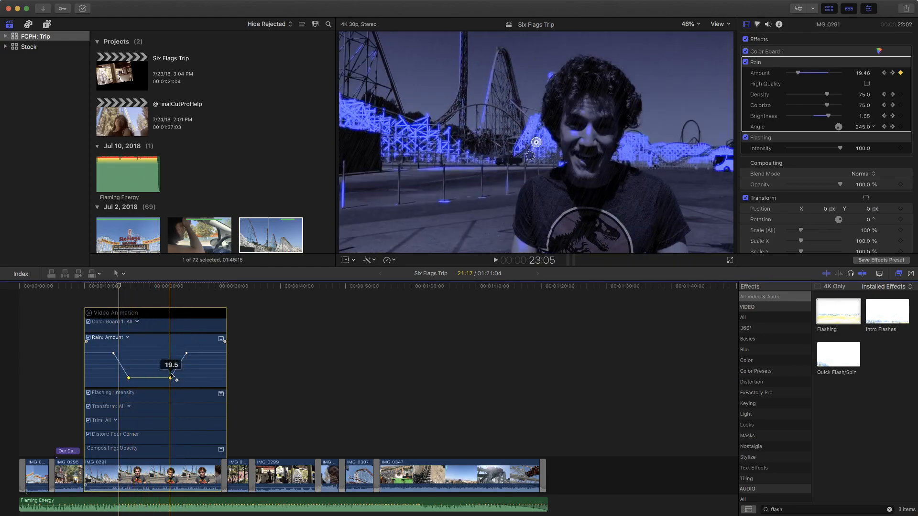
Select all four Rain Amount keyframes on the curve and delete them.
{"action": "left_click_drag", "start_coordinate": [196, 343], "coordinate": [110, 369]}
{"action": "key", "text": "Delete"}
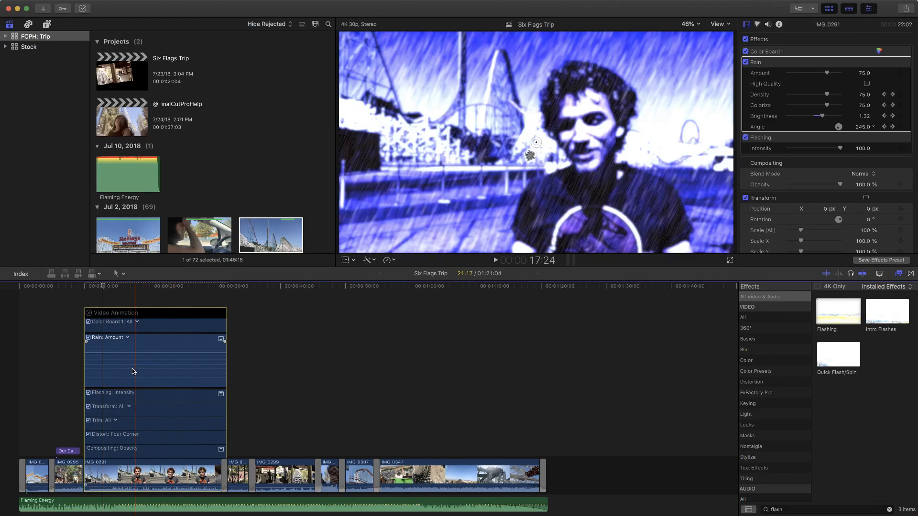
Lower Rain Amount to about 34 over a selected range, and move the outer keyframes outward to about 15 and 30 seconds.
{"action": "left_click_drag", "start_coordinate": [131, 369], "coordinate": [163, 372]}
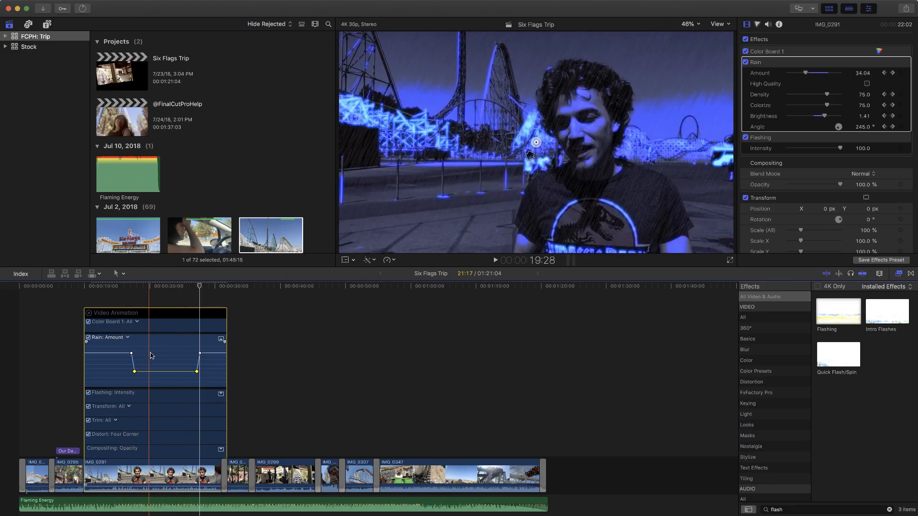
{"action": "left_click_drag", "start_coordinate": [132, 353], "coordinate": [119, 353]}
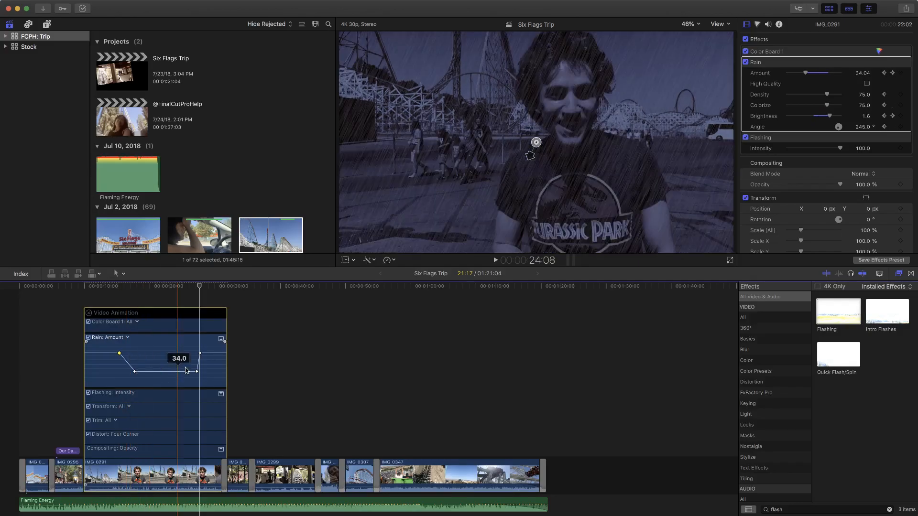
{"action": "left_click_drag", "start_coordinate": [200, 352], "coordinate": [215, 353]}
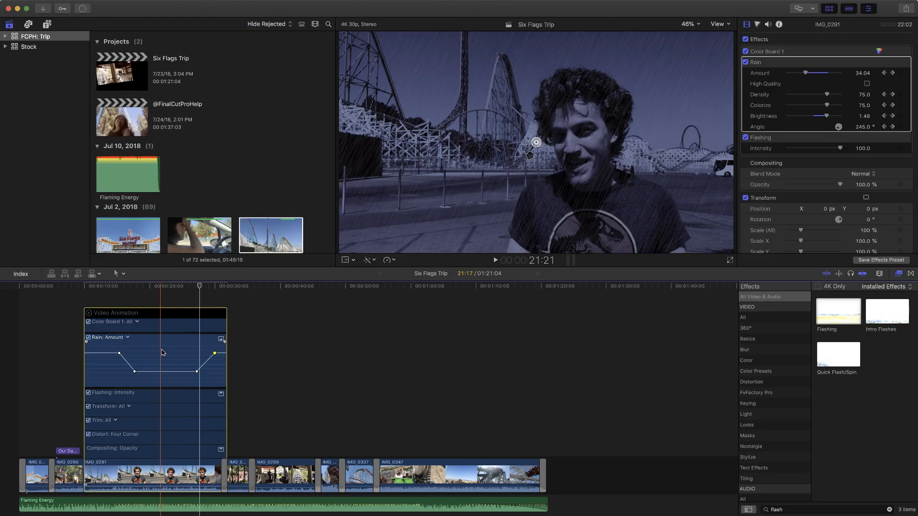
Try selecting Rain Amount keyframes singly and by surrounding them with a selection box, clearing the selection each time.
{"action": "left_click_drag", "start_coordinate": [212, 364], "coordinate": [109, 375]}
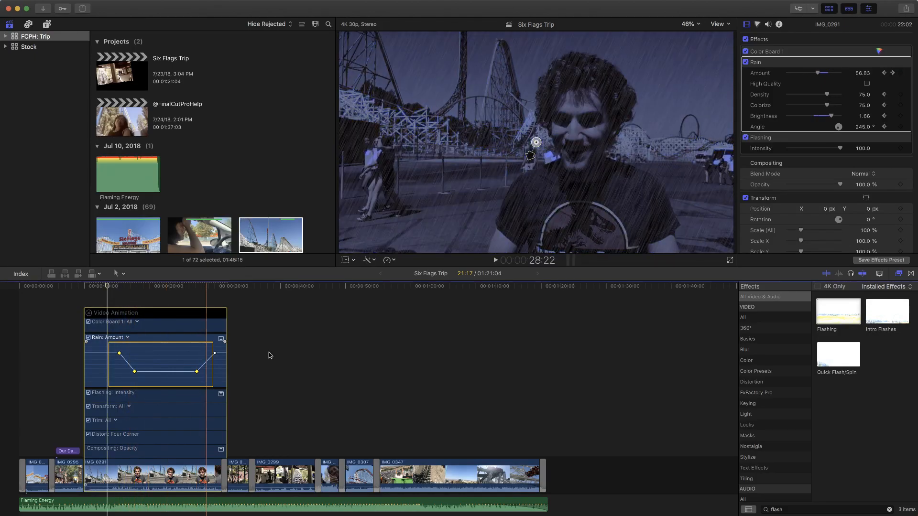
{"action": "left_click", "coordinate": [297, 378]}
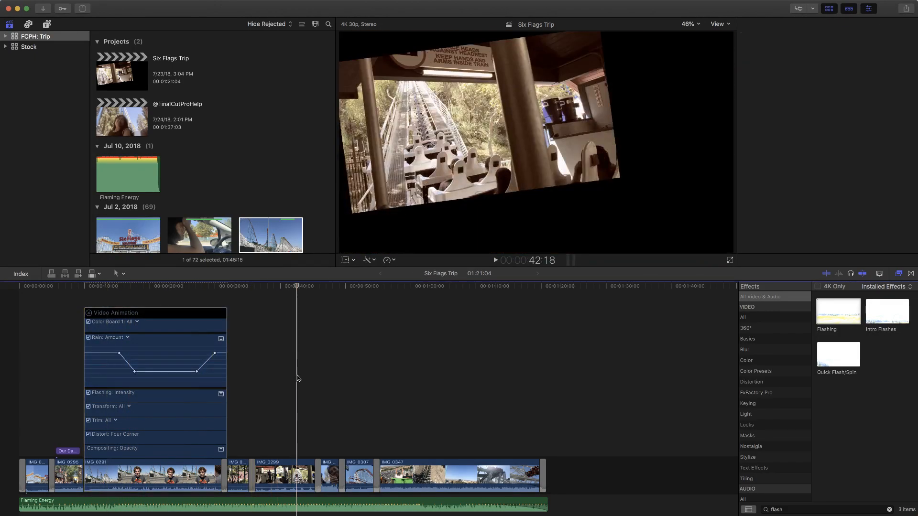
{"action": "left_click", "coordinate": [197, 371]}
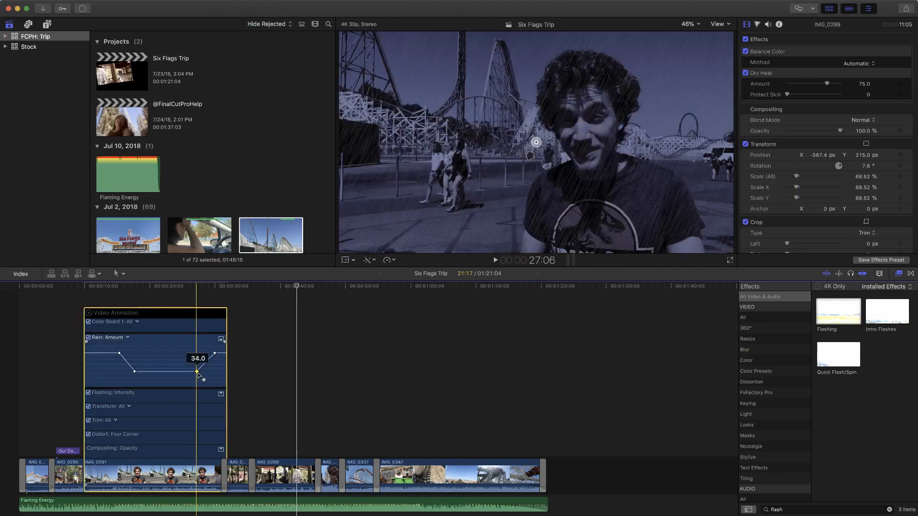
{"action": "left_click", "coordinate": [298, 347]}
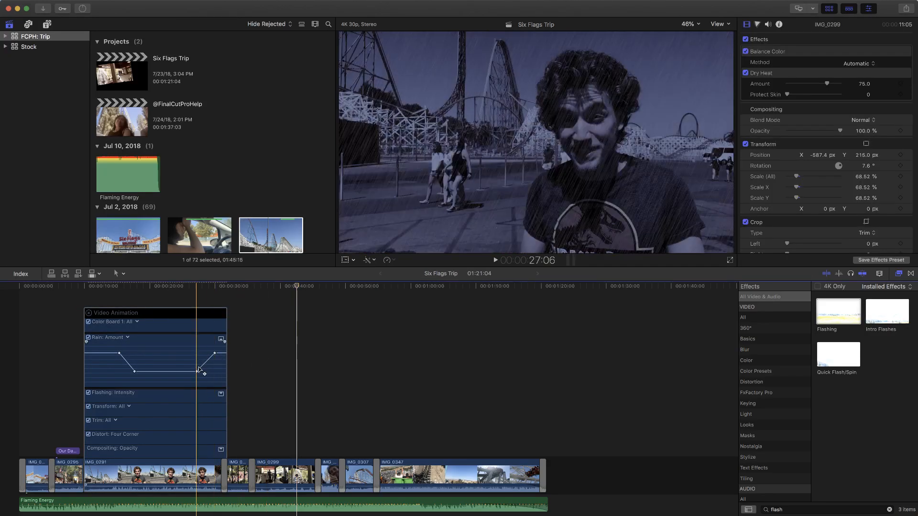
{"action": "left_click_drag", "start_coordinate": [199, 368], "coordinate": [159, 373]}
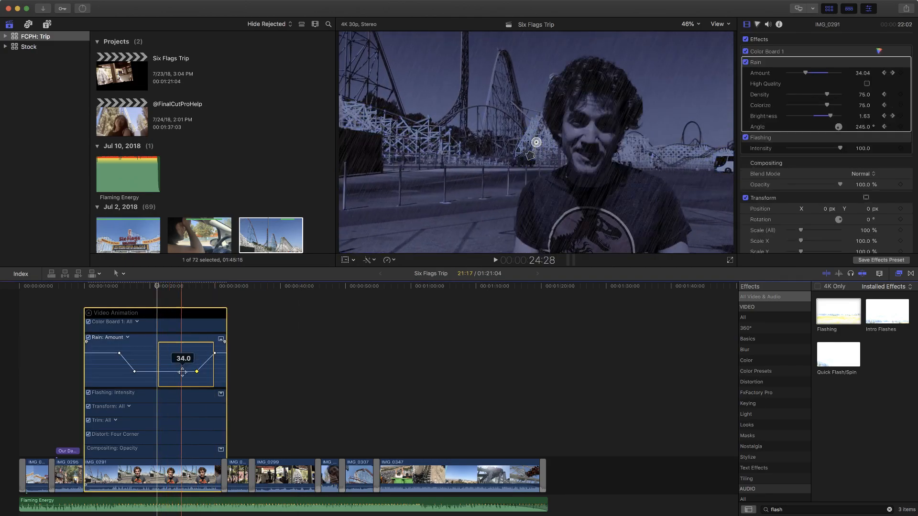
{"action": "left_click", "coordinate": [257, 368]}
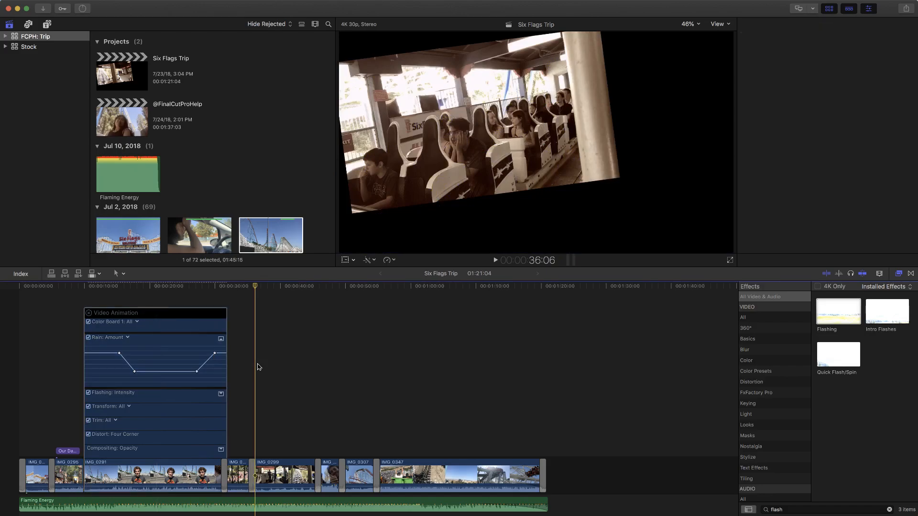
Select the range from about 16 to 29 seconds with the Range Selection tool and raise the Rain Amount curve inside it.
{"action": "left_click_drag", "start_coordinate": [208, 368], "coordinate": [127, 369]}
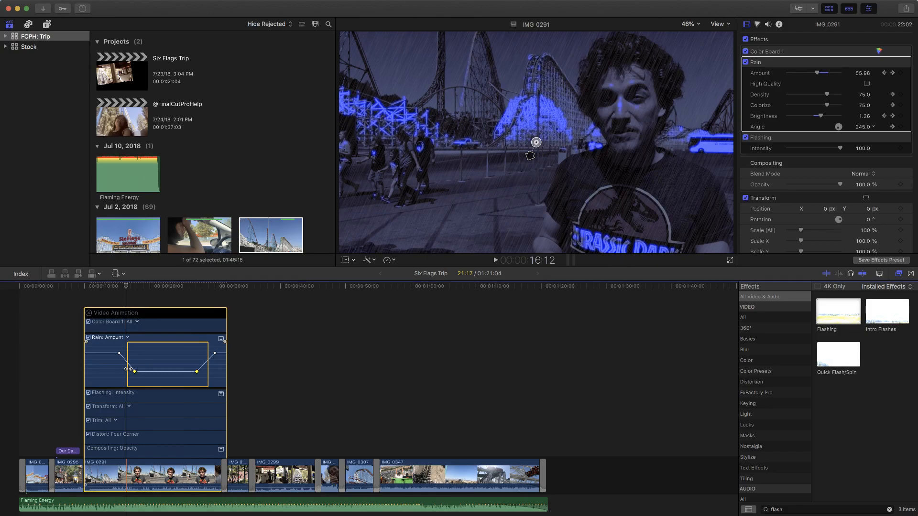
{"action": "mouse_move", "coordinate": [159, 371]}
{"action": "left_mouse_down"}
{"action": "mouse_move", "coordinate": [158, 388]}
{"action": "mouse_move", "coordinate": [159, 355]}
{"action": "left_mouse_up"}
{"action": "left_click", "coordinate": [255, 363]}
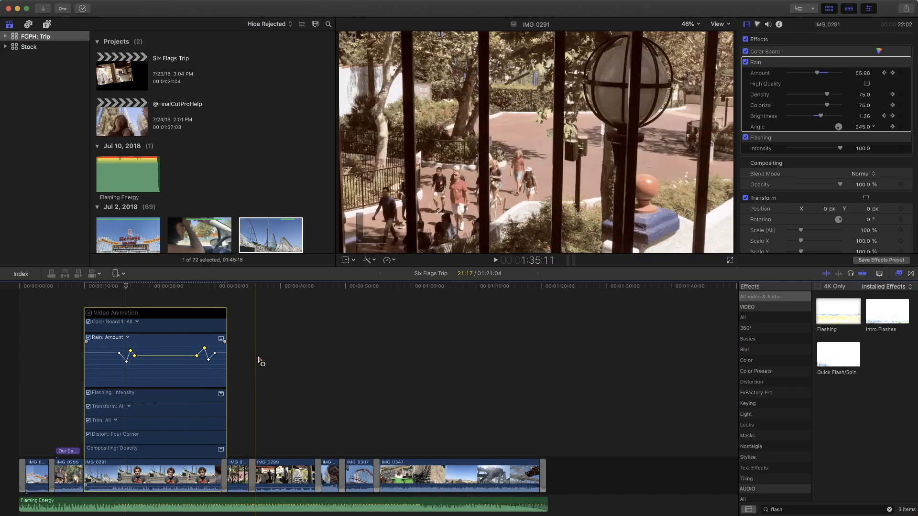
Lower the Rain Amount curve to about 30 between about 20 and 26 seconds, with a raised section from about 22 to 23 seconds.
{"action": "key", "text": "super+4"}
{"action": "left_click_drag", "start_coordinate": [150, 368], "coordinate": [166, 357]}
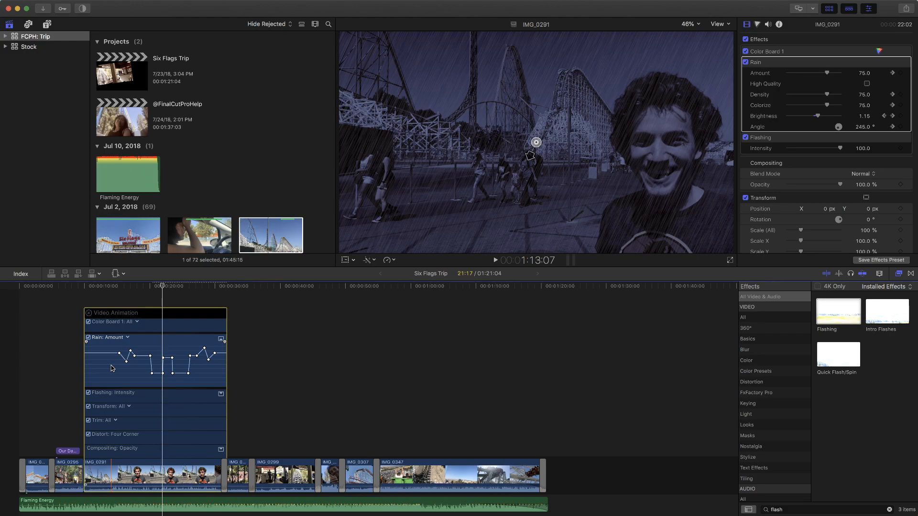
{"action": "mouse_move", "coordinate": [116, 353]}
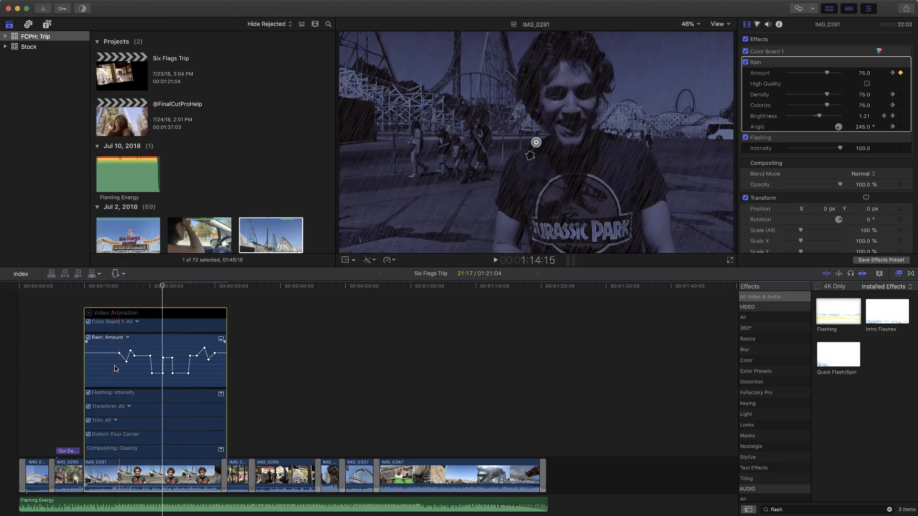
Solo the Rain Amount animation above clip IMG_0291 and bring back all of its animation rows.
{"action": "left_click", "coordinate": [158, 5]}
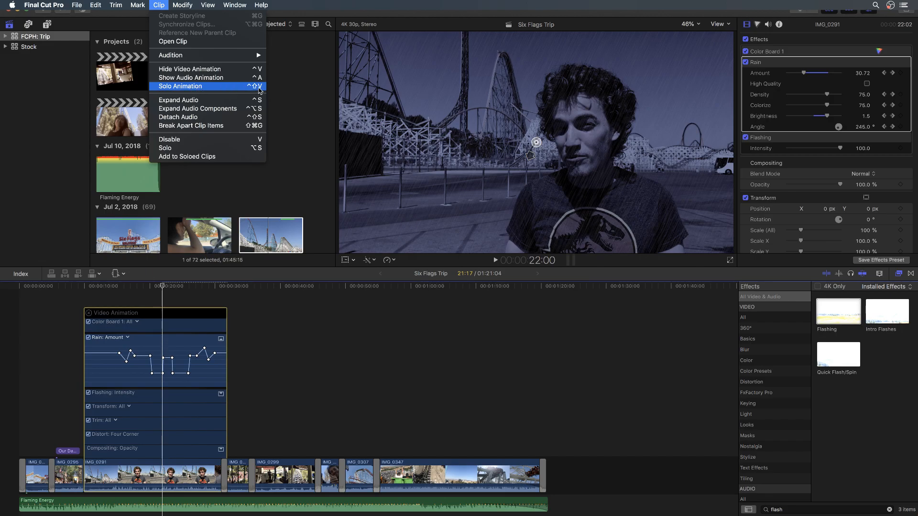
{"action": "left_click", "coordinate": [255, 345]}
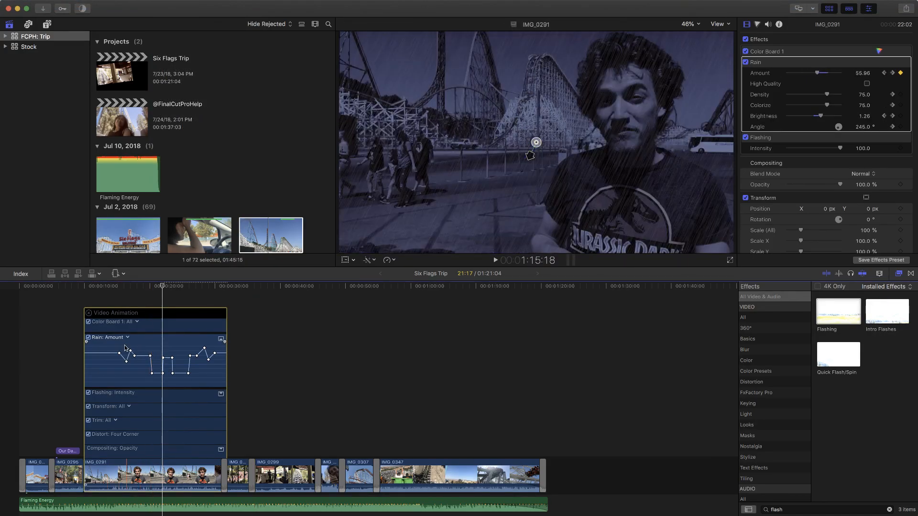
{"action": "key", "text": "ctrl+shift+v"}
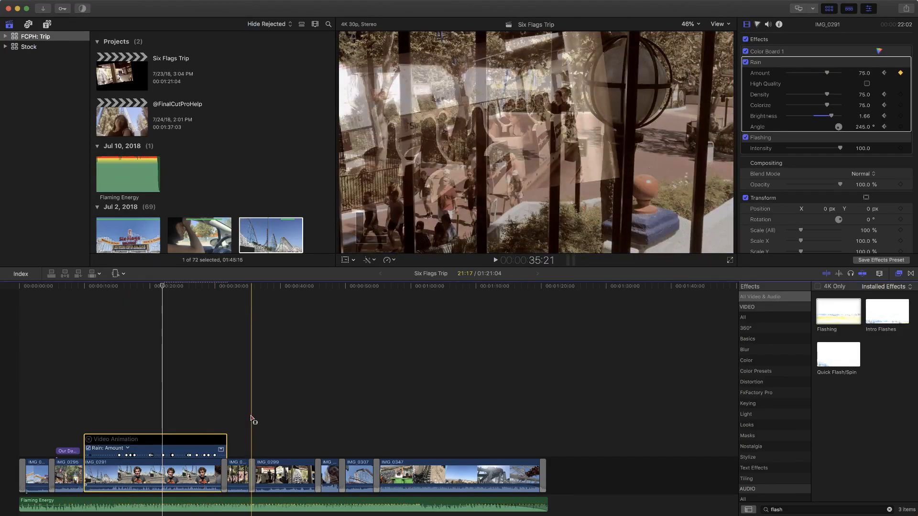
{"action": "key", "text": "ctrl+shift+v"}
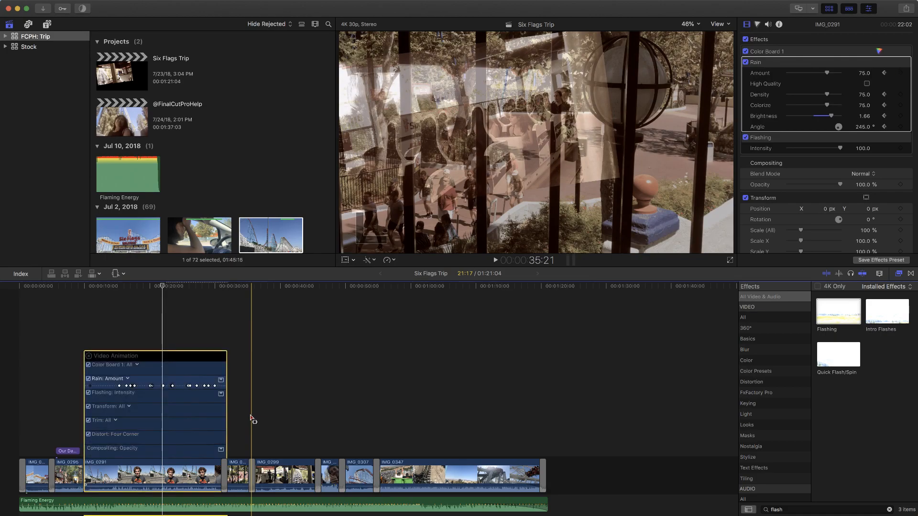
{"action": "left_click", "coordinate": [252, 419]}
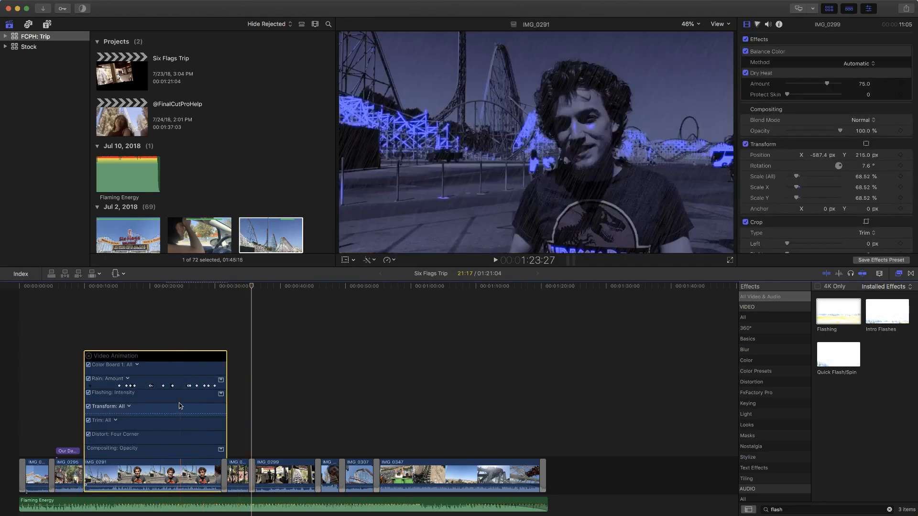
Solo the Rain Amount animation once more, expand its keyframe graph, and collapse it again.
{"action": "left_click", "coordinate": [174, 384]}
{"action": "key", "text": "ctrl+shift+v"}
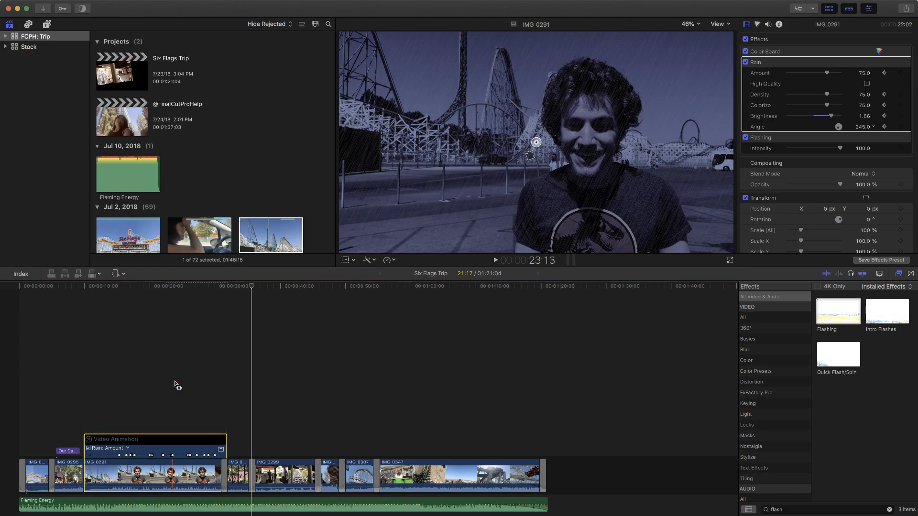
{"action": "left_click", "coordinate": [221, 450]}
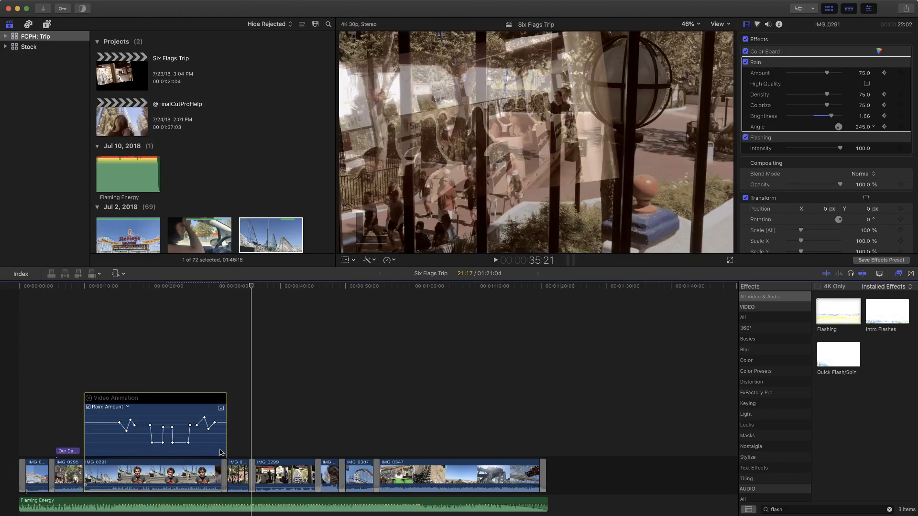
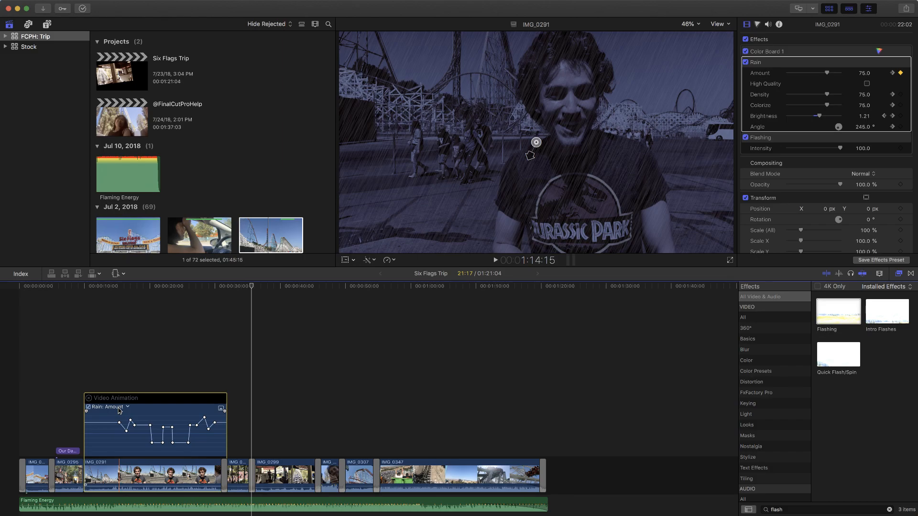
{"action": "double_click", "coordinate": [119, 411]}
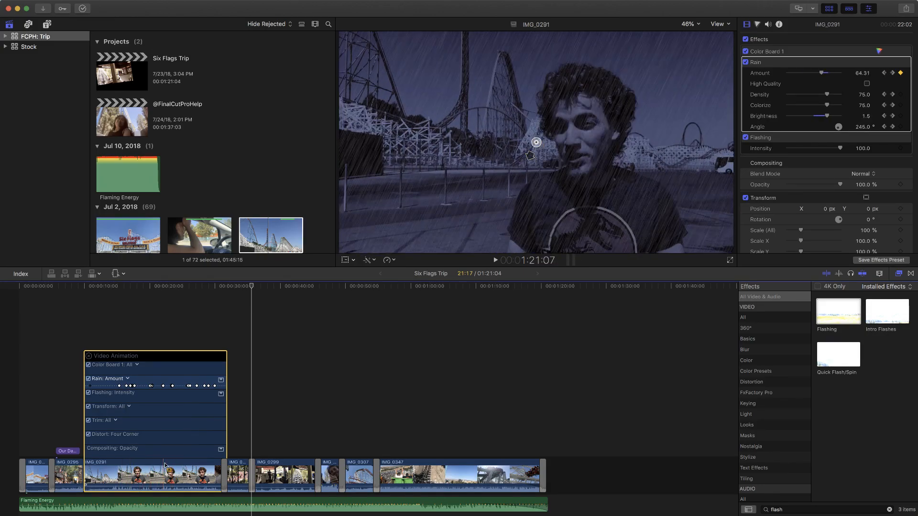
Hide the video animation of clip IMG_0291 and show it again.
{"action": "left_click", "coordinate": [159, 5]}
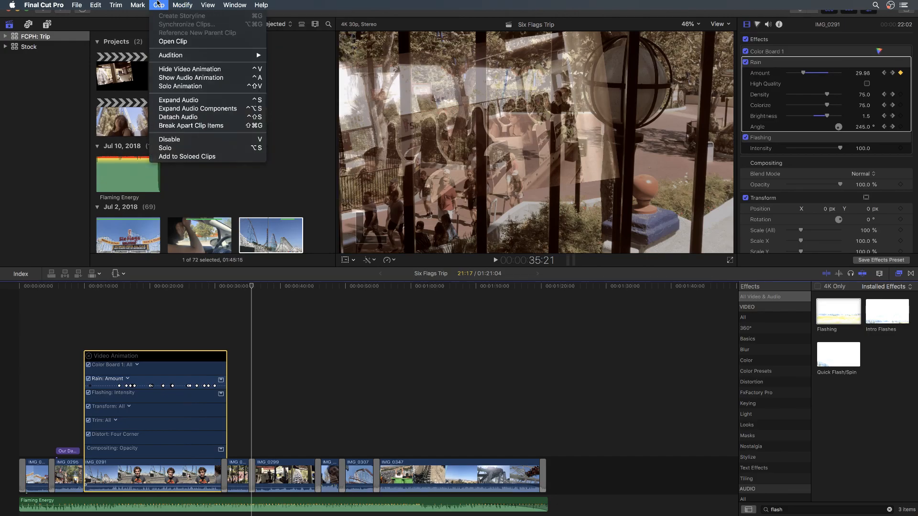
{"action": "left_click", "coordinate": [182, 179]}
{"action": "key", "text": "ctrl+v"}
{"action": "key", "text": "ctrl+v"}
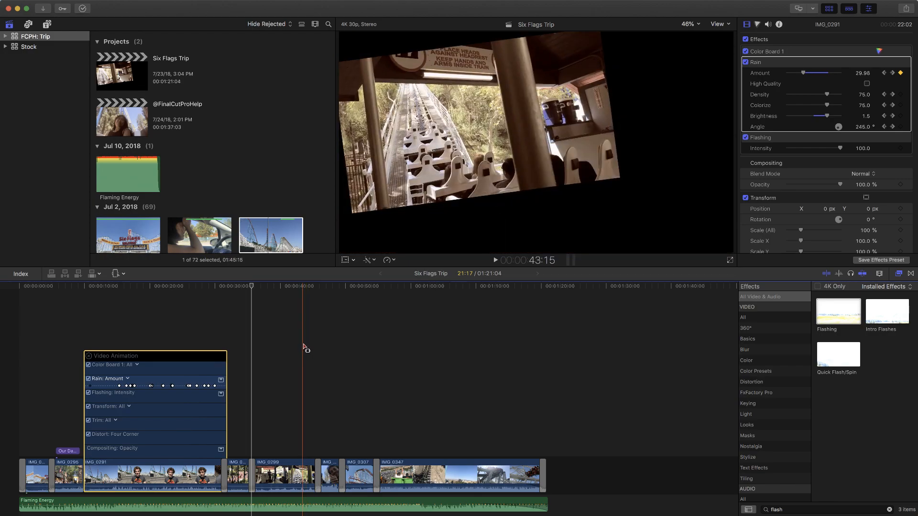
Select clip IMG_0291 with the Select tool, display its audio animation in place of the video animation, and close it.
{"action": "scroll", "coordinate": [303, 345], "scroll_direction": "down", "scroll_amount": 1}
{"action": "scroll", "coordinate": [303, 345], "scroll_direction": "down", "scroll_amount": 5}
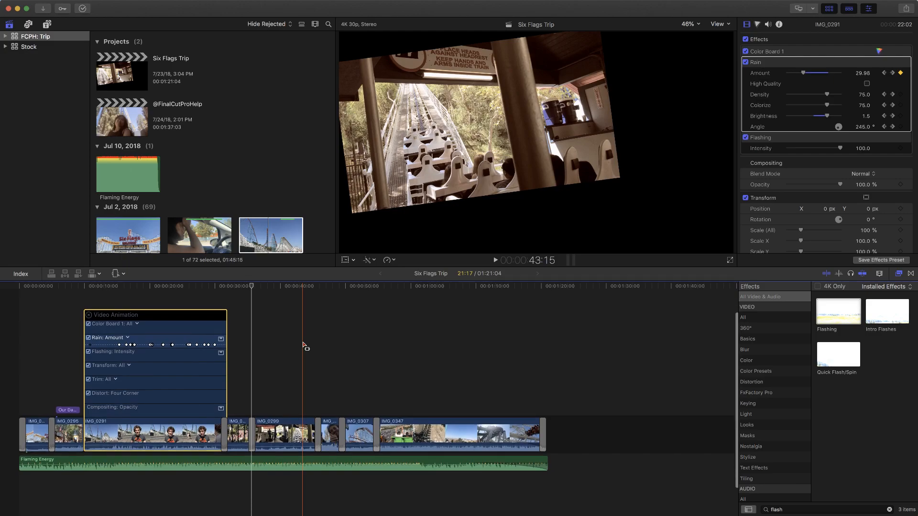
{"action": "left_click", "coordinate": [162, 432]}
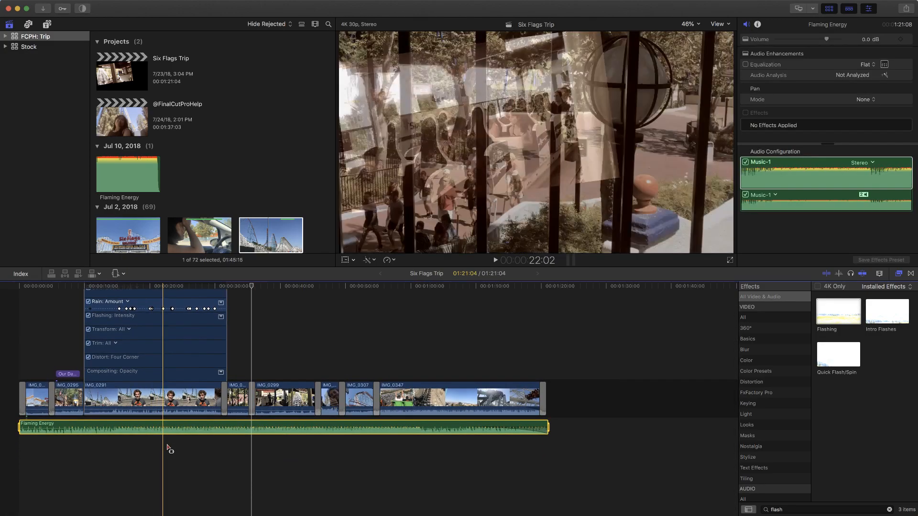
{"action": "left_click", "coordinate": [170, 447]}
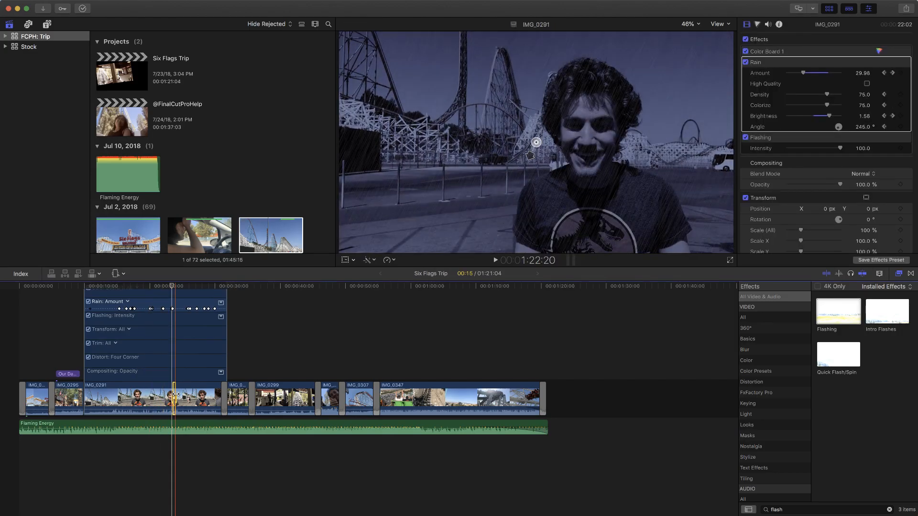
{"action": "left_click", "coordinate": [159, 5]}
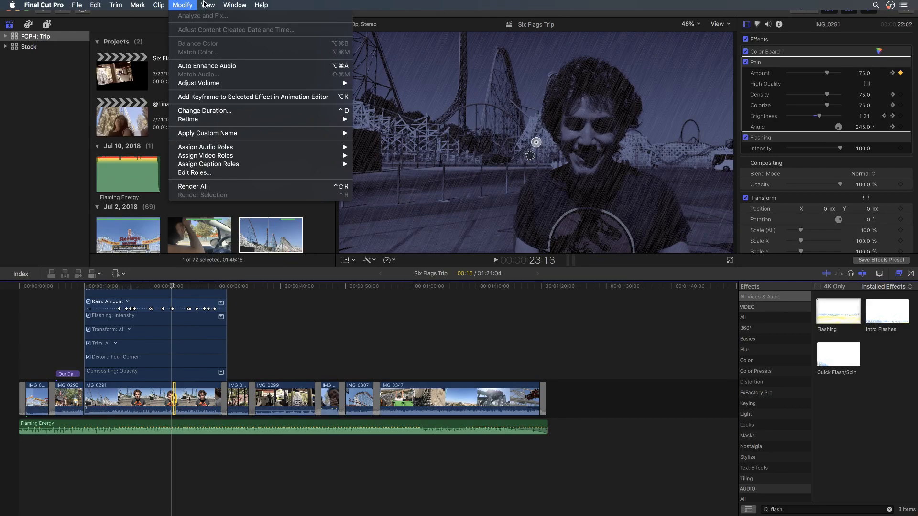
{"action": "left_click", "coordinate": [157, 4]}
{"action": "key", "text": "a"}
{"action": "left_click", "coordinate": [137, 401]}
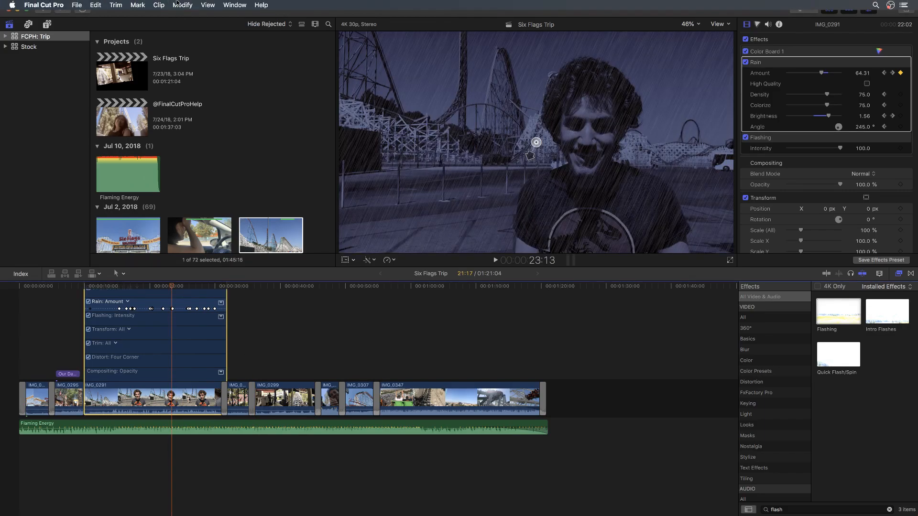
{"action": "left_click", "coordinate": [166, 4]}
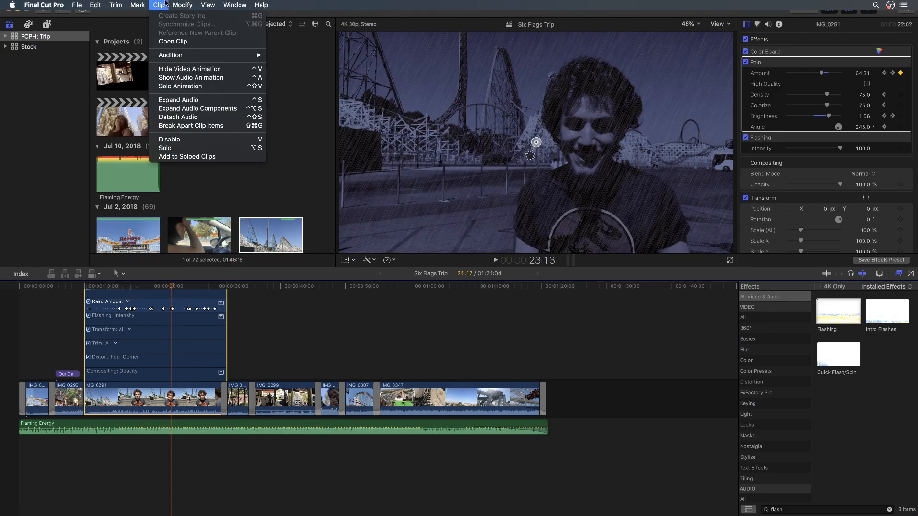
{"action": "left_click", "coordinate": [189, 77]}
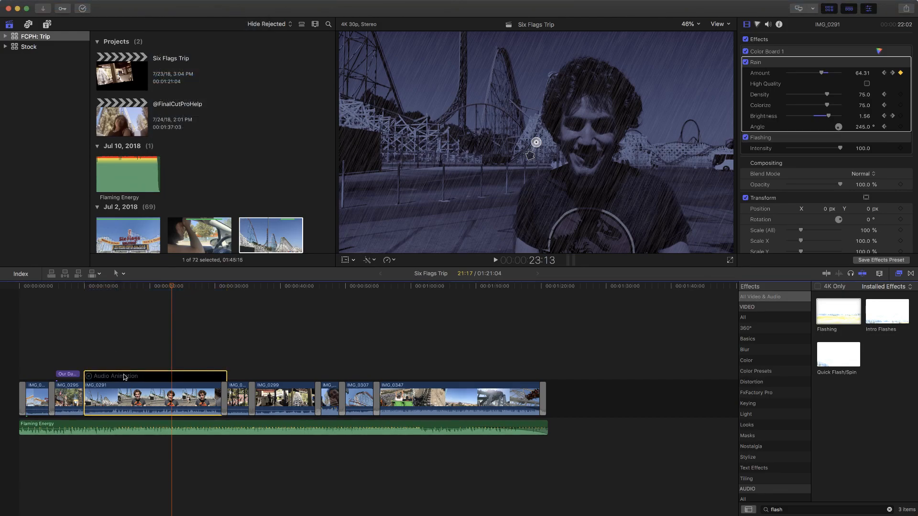
{"action": "left_click", "coordinate": [90, 377]}
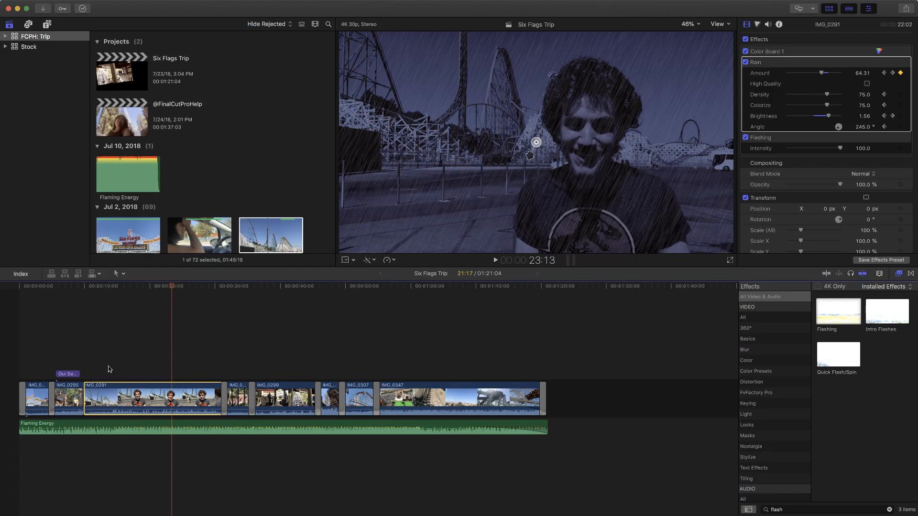
Show the video animation of clip IMG_0291 and toggle its Color Board 1 effect off and back on.
{"action": "key", "text": "ctrl+v"}
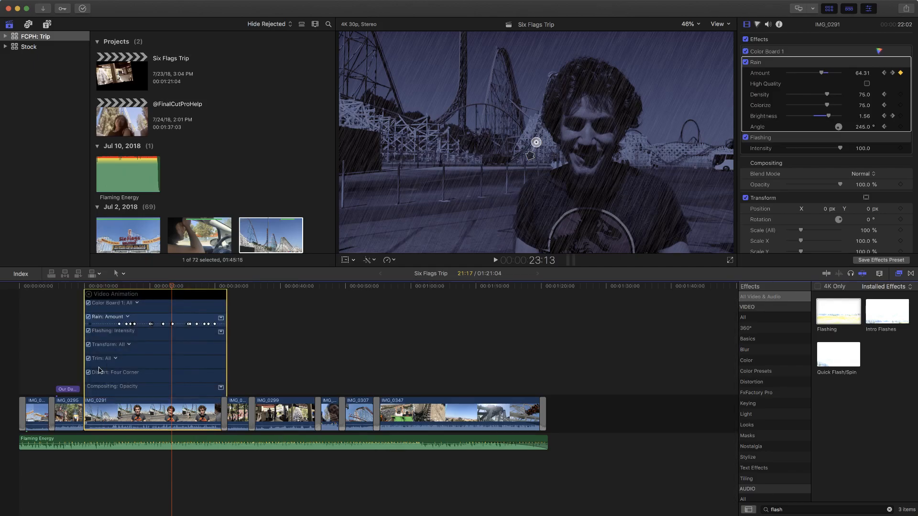
{"action": "left_click", "coordinate": [89, 304]}
{"action": "left_click", "coordinate": [88, 304]}
{"action": "left_click", "coordinate": [88, 305]}
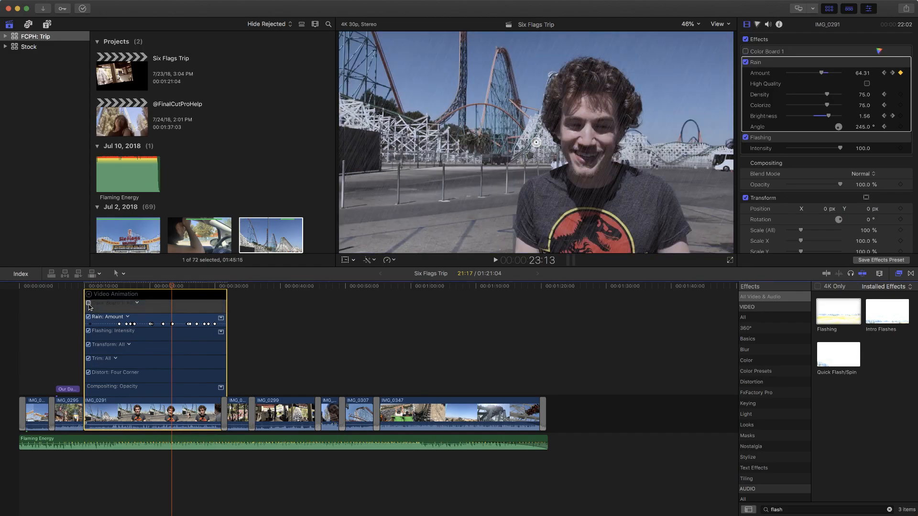
{"action": "left_click", "coordinate": [89, 304]}
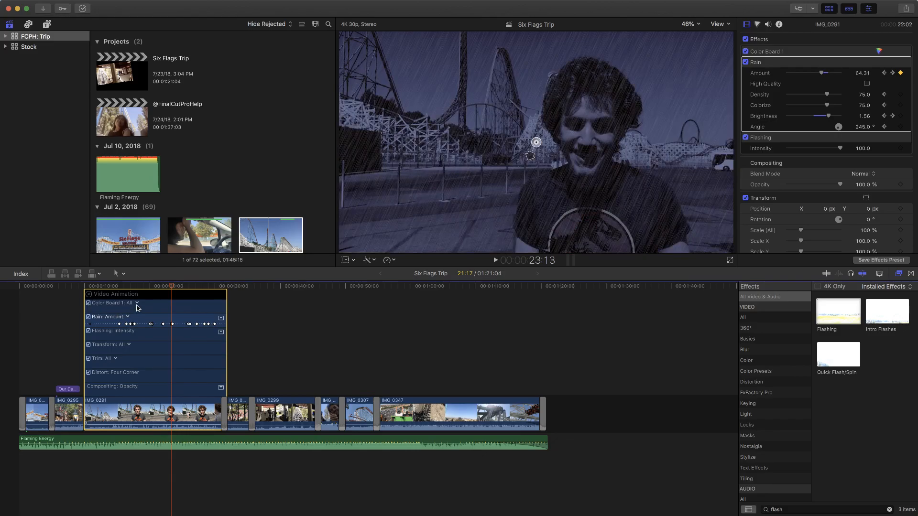
Display all parameters in the Rain animation row, and switch the Transform row to Rotation and finally to Position.
{"action": "left_click", "coordinate": [138, 304]}
{"action": "left_click", "coordinate": [120, 307]}
{"action": "left_click", "coordinate": [128, 319]}
{"action": "left_click", "coordinate": [135, 319]}
{"action": "left_click", "coordinate": [129, 345]}
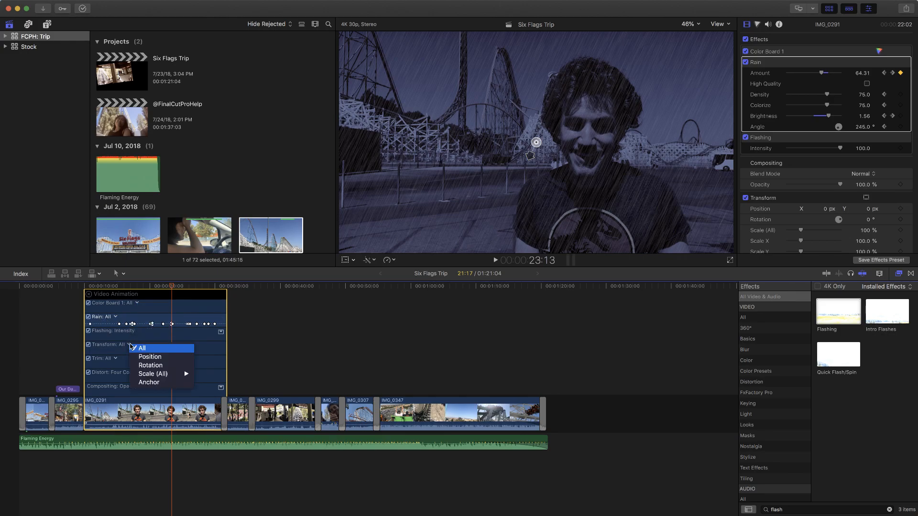
{"action": "left_click", "coordinate": [151, 366]}
{"action": "left_click", "coordinate": [142, 344]}
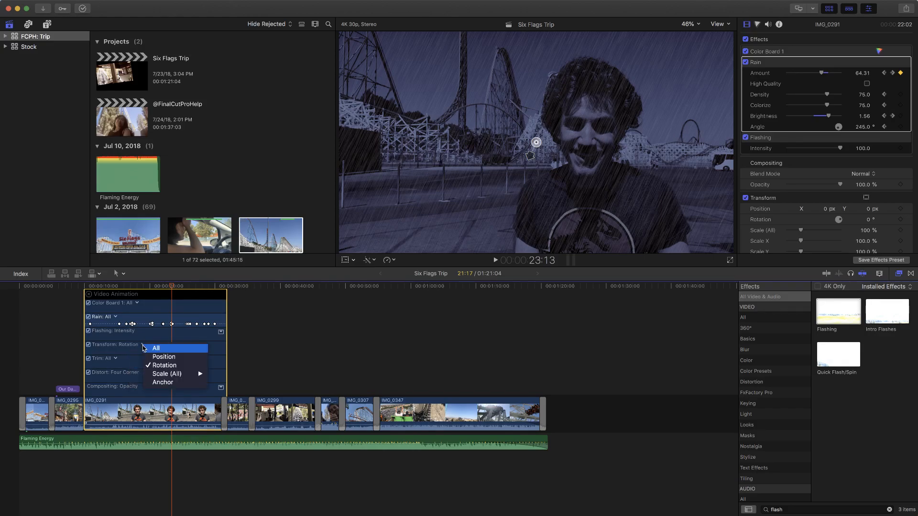
{"action": "left_click", "coordinate": [153, 363]}
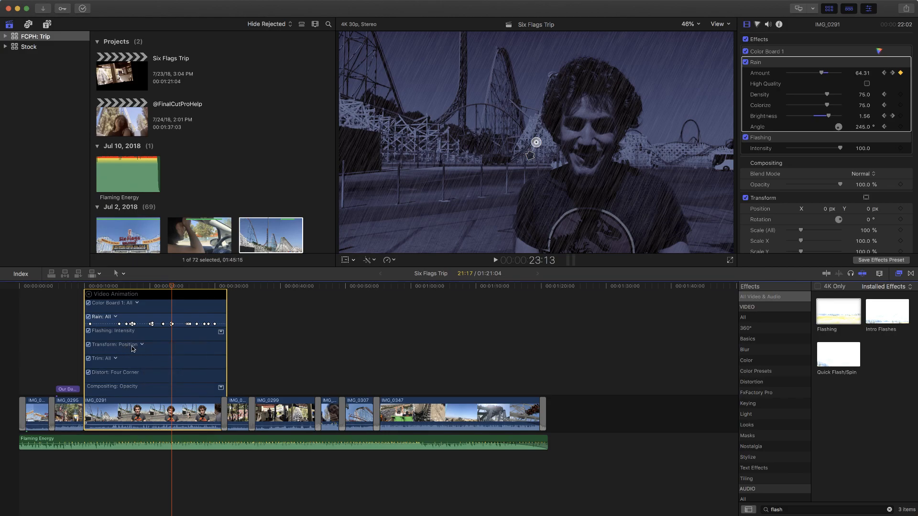
Set the Rain animation row to show only Amount and expand its keyframe graph.
{"action": "left_click", "coordinate": [115, 317]}
{"action": "left_click", "coordinate": [127, 329]}
{"action": "left_click", "coordinate": [221, 319]}
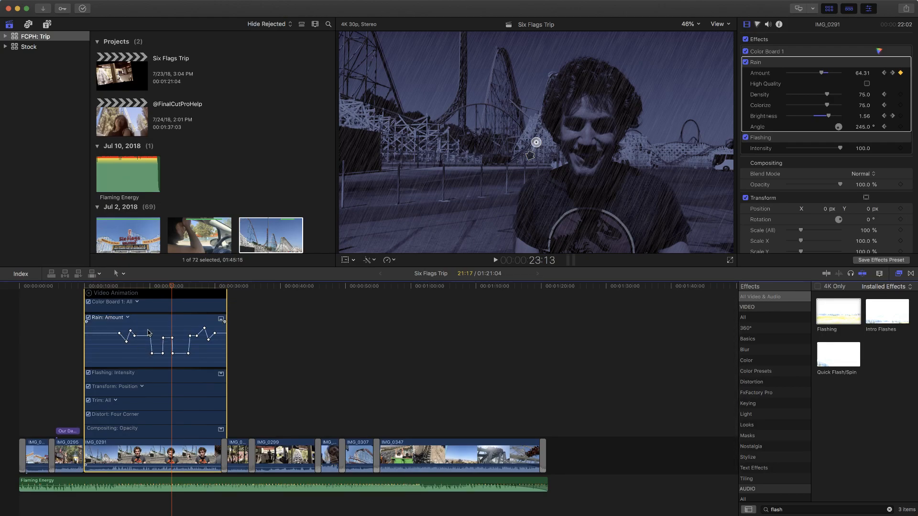
Add Rain Amount keyframes at about 12 and 14 seconds and pull the second one down on the curve.
{"action": "left_click", "coordinate": [101, 334], "text": "alt"}
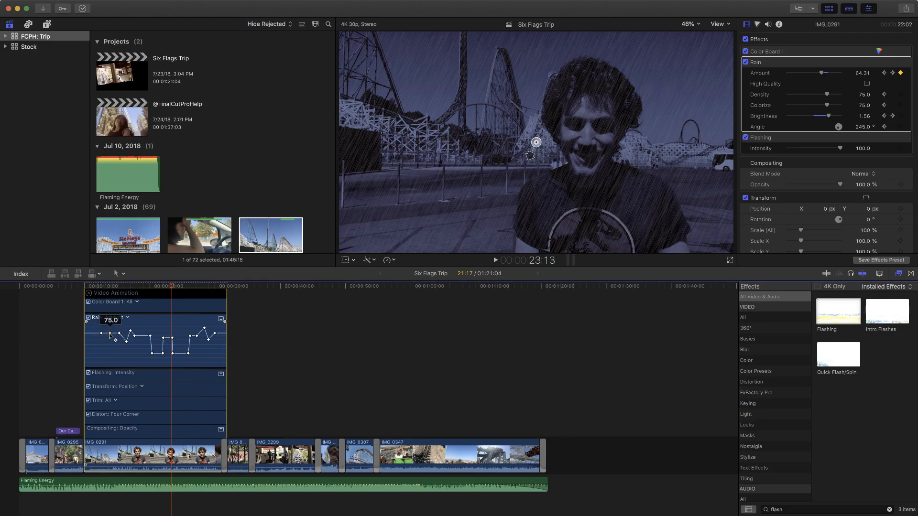
{"action": "left_click_drag", "start_coordinate": [110, 335], "coordinate": [116, 353]}
{"action": "left_click", "coordinate": [276, 330]}
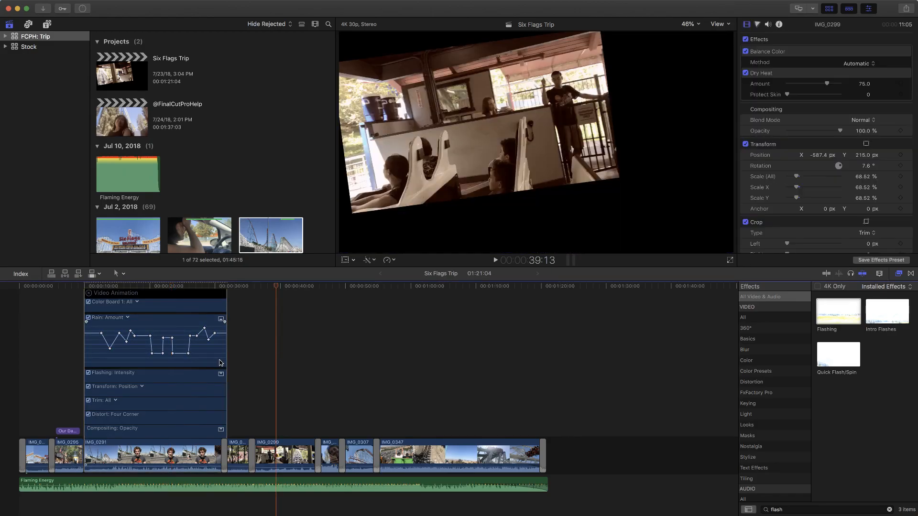
Delete all Rain Amount keyframes from the graph and close the video animation of clip IMG_0291.
{"action": "left_click_drag", "start_coordinate": [219, 366], "coordinate": [98, 323]}
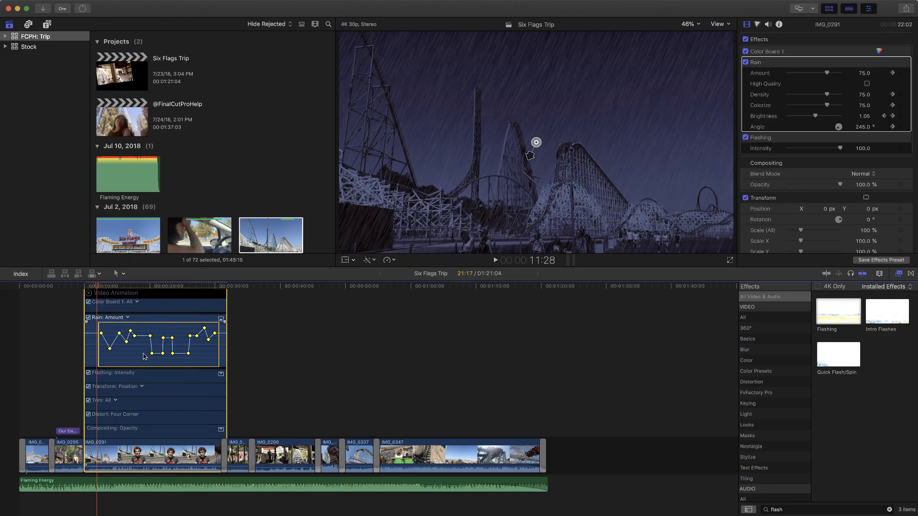
{"action": "key", "text": "Delete"}
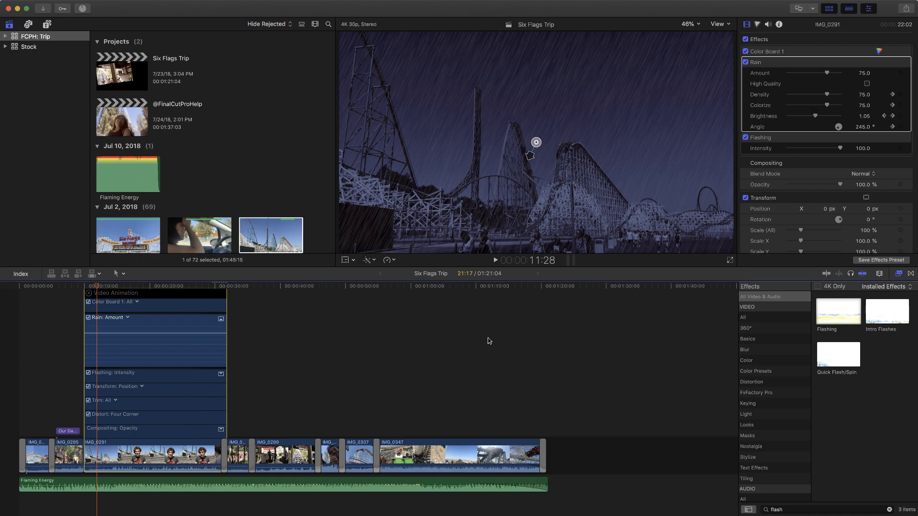
{"action": "left_click", "coordinate": [495, 346]}
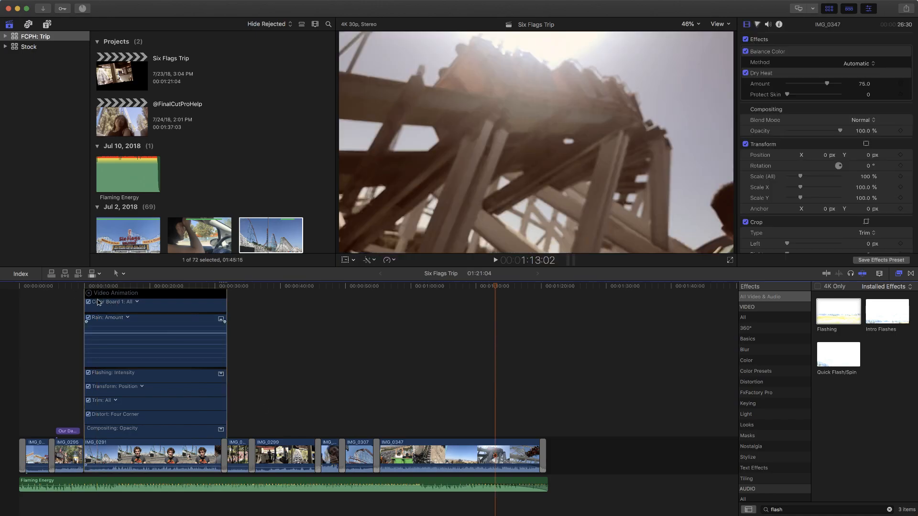
{"action": "left_click", "coordinate": [89, 293]}
Delete the last video clip, IMG_0347, from the end of the storyline.
{"action": "left_click", "coordinate": [443, 449]}
{"action": "left_click_drag", "start_coordinate": [420, 395], "coordinate": [559, 435]}
{"action": "key", "text": "Delete"}
Place the playhead near the end of IMG_0307, set the clip height to maximum, and zoom in on the timeline.
{"action": "left_click", "coordinate": [376, 456]}
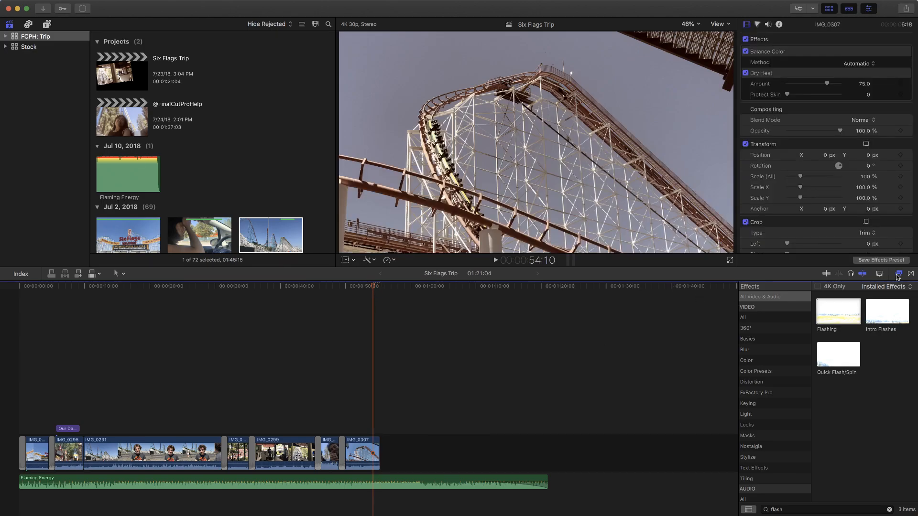
{"action": "left_click", "coordinate": [879, 274]}
{"action": "left_click_drag", "start_coordinate": [831, 334], "coordinate": [887, 334]}
{"action": "left_click_drag", "start_coordinate": [852, 297], "coordinate": [866, 294]}
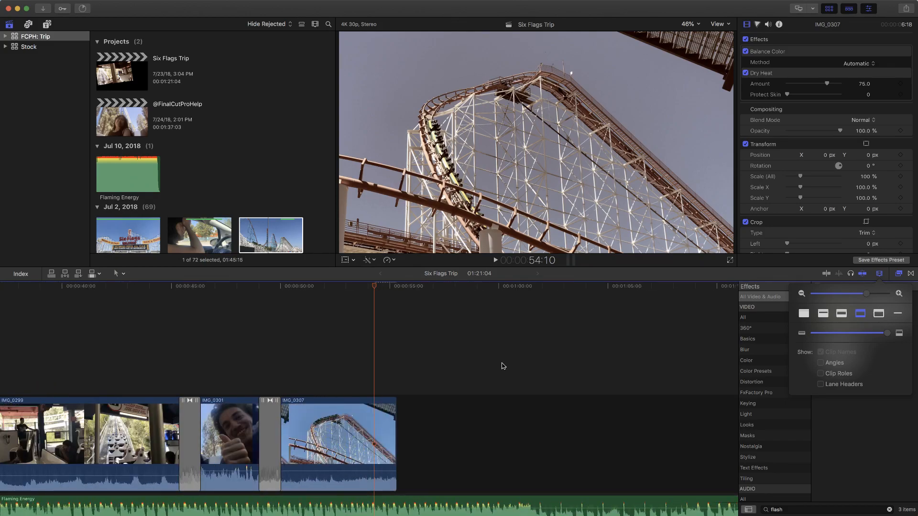
Delete the last video clip, IMG_0307, from the end of the storyline.
{"action": "scroll", "coordinate": [488, 355], "scroll_direction": "down", "scroll_amount": 2}
{"action": "scroll", "coordinate": [490, 355], "scroll_direction": "right", "scroll_amount": 5}
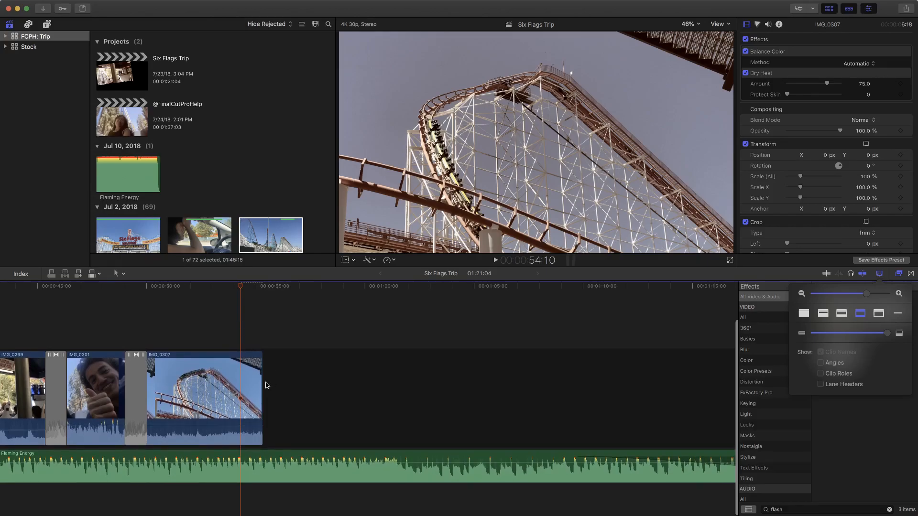
{"action": "left_click", "coordinate": [262, 383]}
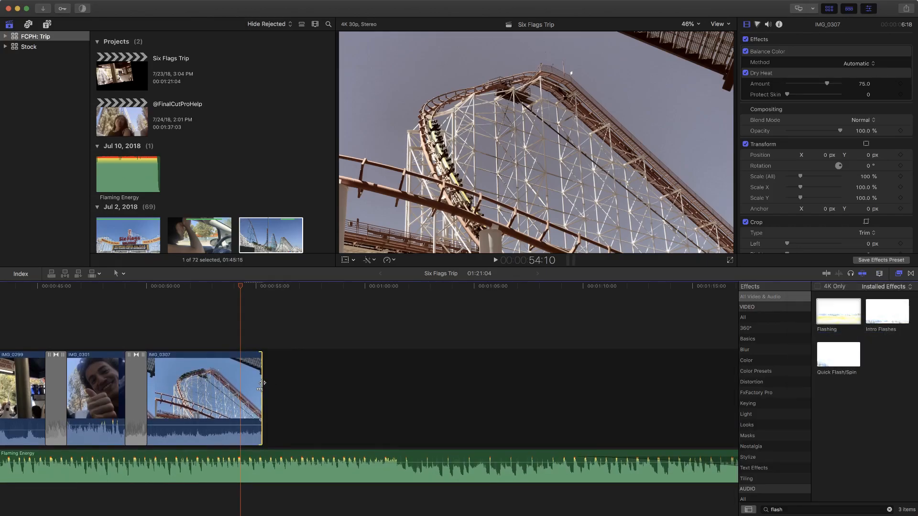
{"action": "left_click", "coordinate": [233, 385]}
{"action": "key", "text": "Delete"}
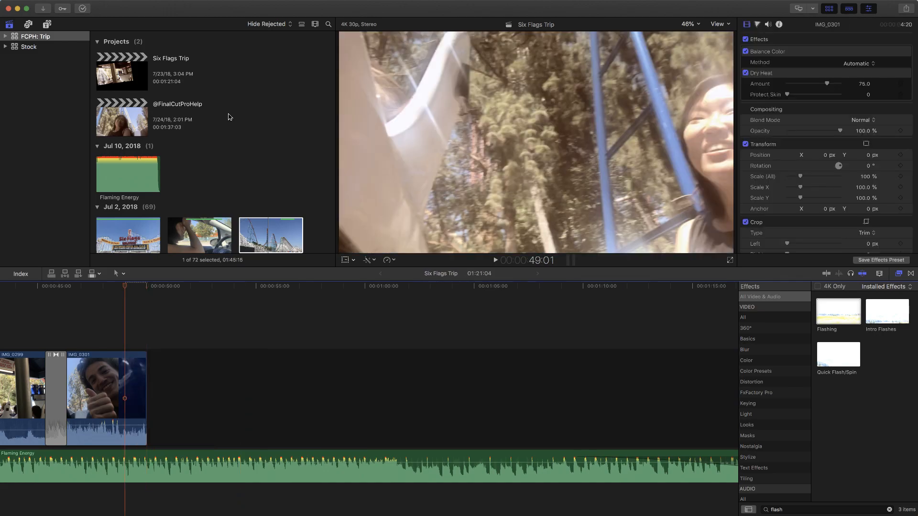
Append the browser clips IMG_0287 and IMG_0293, in that order, to the end of the storyline.
{"action": "scroll", "coordinate": [228, 116], "scroll_direction": "down", "scroll_amount": 5}
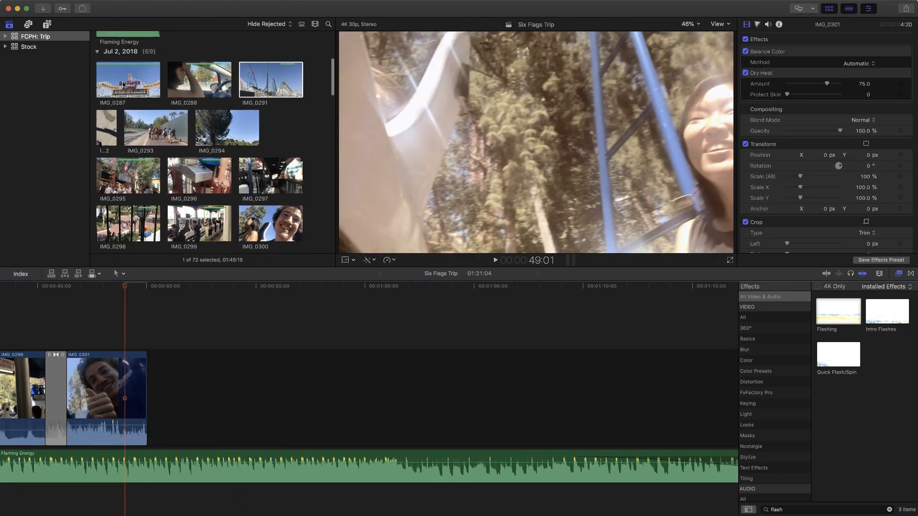
{"action": "left_click_drag", "start_coordinate": [129, 80], "coordinate": [188, 375]}
{"action": "scroll", "coordinate": [188, 375], "scroll_direction": "right", "scroll_amount": 10}
{"action": "scroll", "coordinate": [188, 375], "scroll_direction": "right", "scroll_amount": 5}
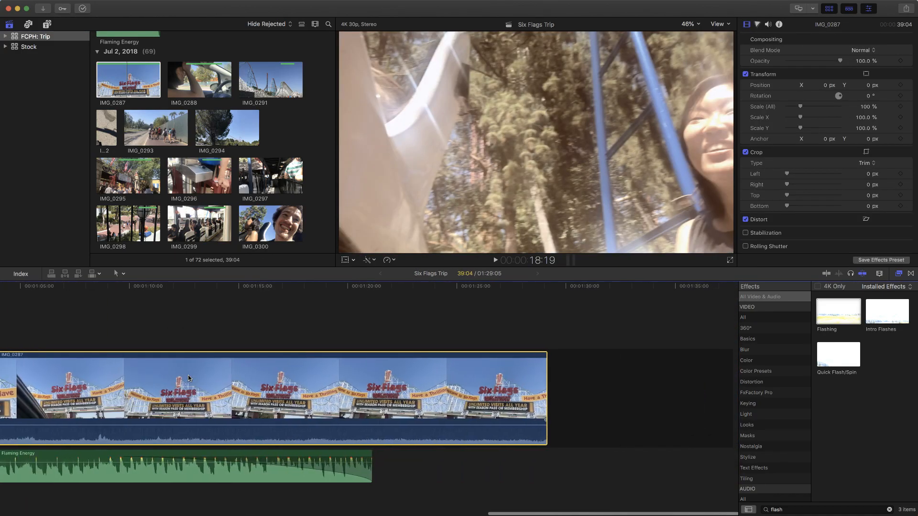
{"action": "left_click_drag", "start_coordinate": [157, 136], "coordinate": [553, 390]}
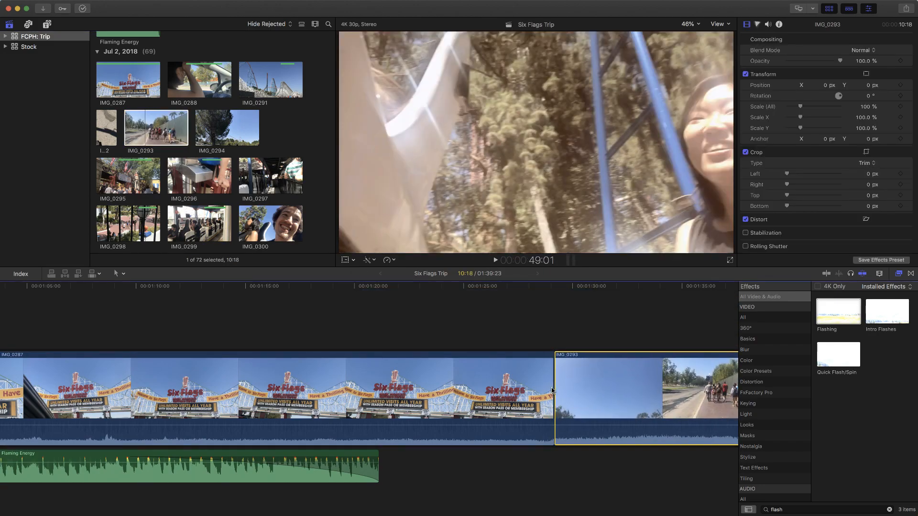
{"action": "scroll", "coordinate": [553, 390], "scroll_direction": "right", "scroll_amount": 7}
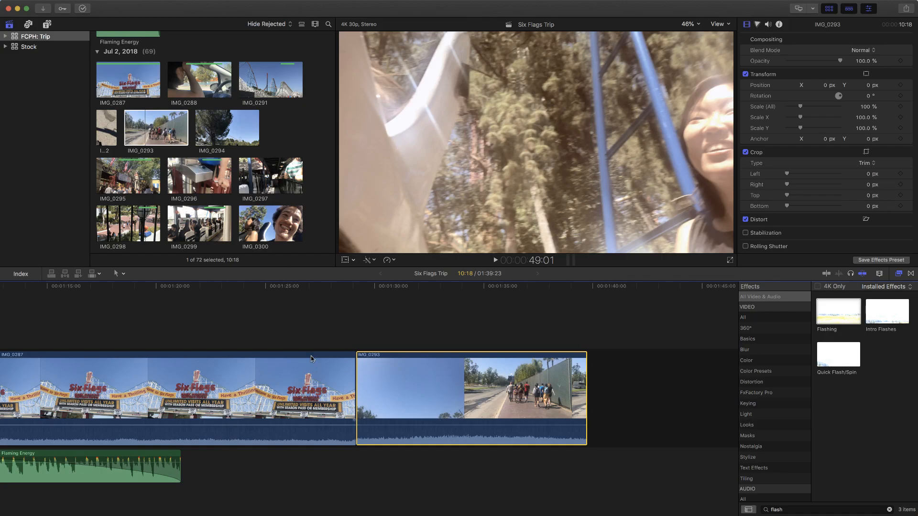
Try to add a Cross Dissolve at the cut between the untrimmed clips IMG_0287 and IMG_0293.
{"action": "left_click", "coordinate": [354, 339]}
{"action": "mouse_move", "coordinate": [359, 383]}
{"action": "left_mouse_down"}
{"action": "mouse_move", "coordinate": [341, 381]}
{"action": "mouse_move", "coordinate": [421, 381]}
{"action": "mouse_move", "coordinate": [310, 380]}
{"action": "mouse_move", "coordinate": [358, 382]}
{"action": "left_mouse_up"}
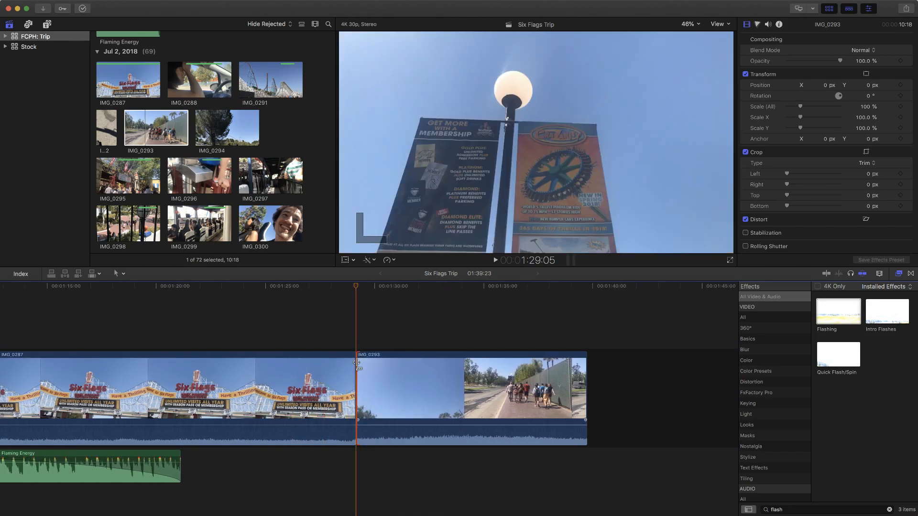
{"action": "left_click_drag", "start_coordinate": [352, 401], "coordinate": [399, 404]}
{"action": "left_click", "coordinate": [911, 274]}
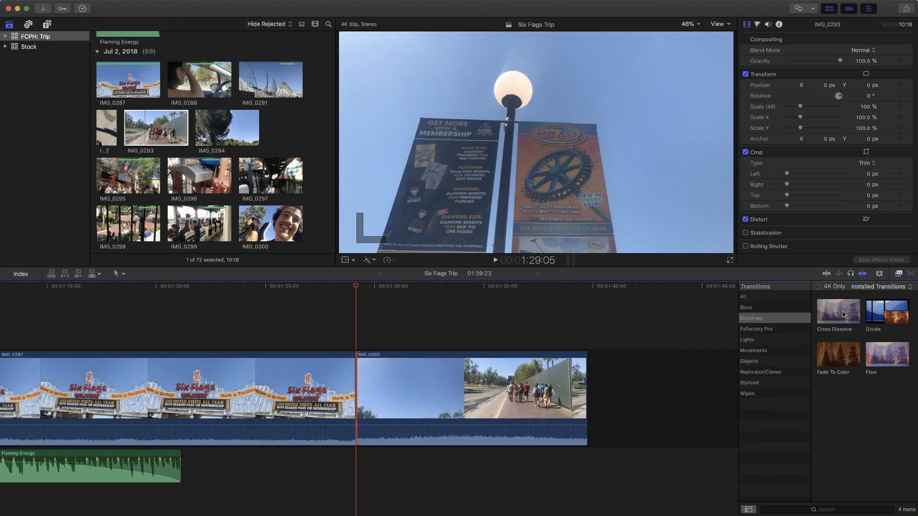
{"action": "left_click_drag", "start_coordinate": [844, 315], "coordinate": [357, 382]}
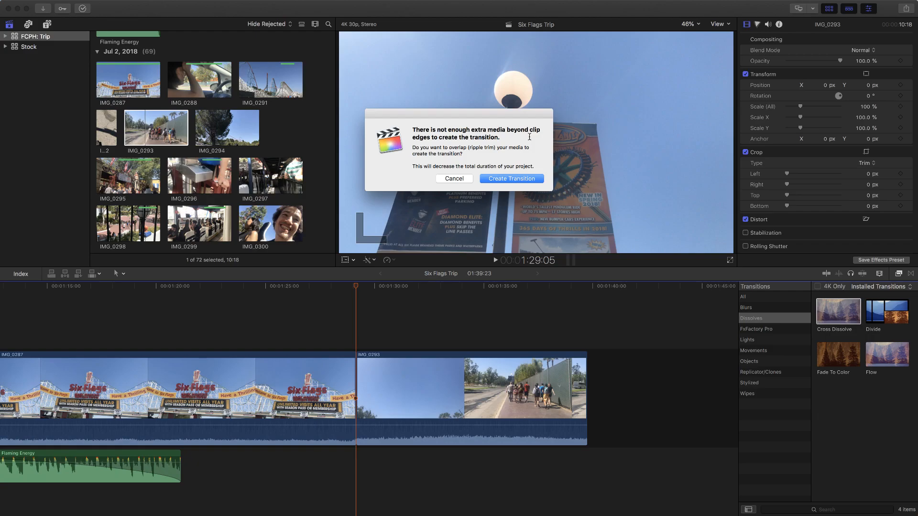
{"action": "left_click", "coordinate": [450, 179]}
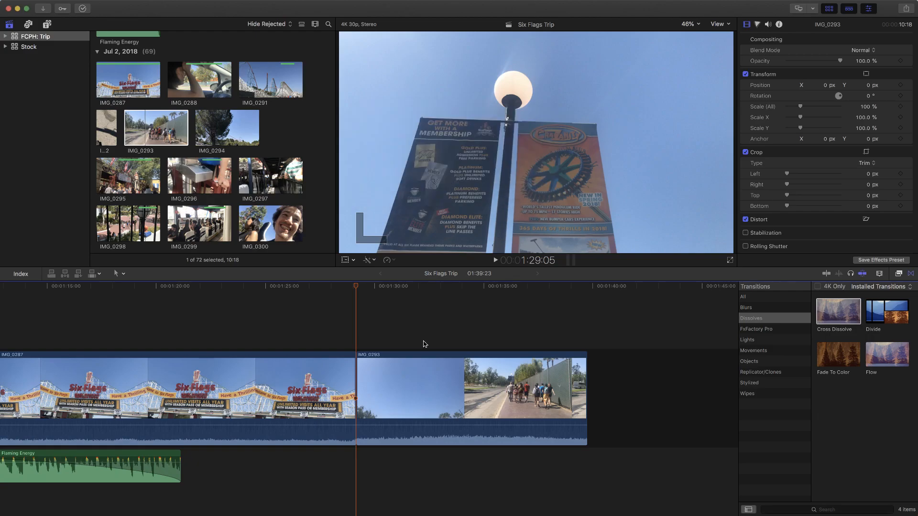
Trim the end of IMG_0287 to about 38:09 and the start of IMG_0293, and add a Cross Dissolve between them.
{"action": "mouse_move", "coordinate": [358, 400]}
{"action": "left_mouse_down"}
{"action": "mouse_move", "coordinate": [379, 398]}
{"action": "mouse_move", "coordinate": [360, 399]}
{"action": "left_mouse_up"}
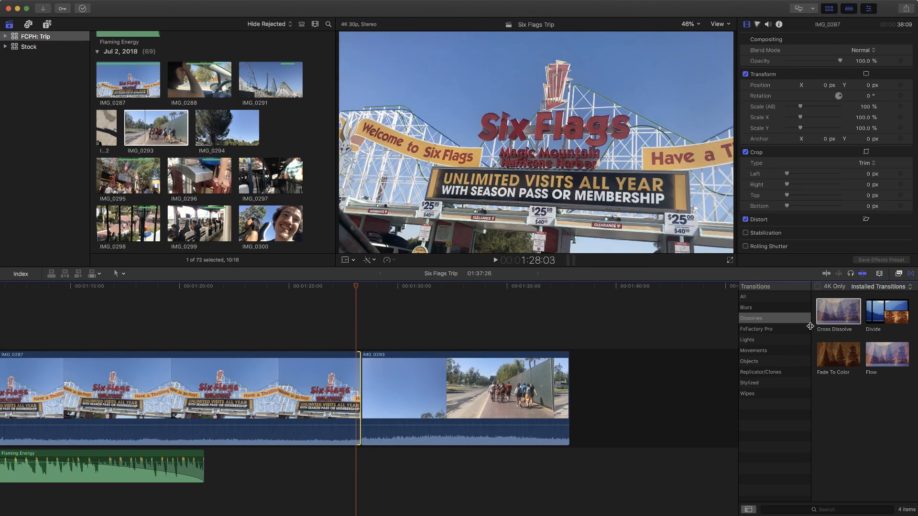
{"action": "left_click_drag", "start_coordinate": [826, 320], "coordinate": [377, 387]}
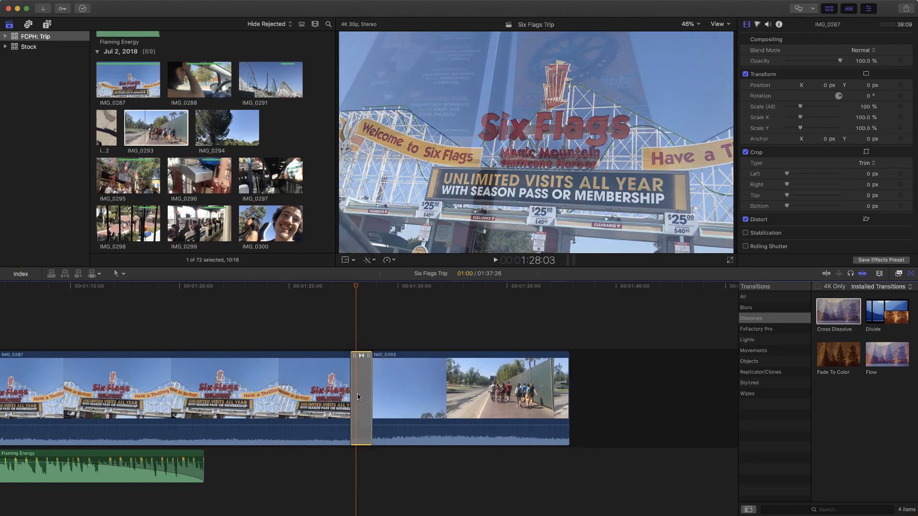
{"action": "left_click", "coordinate": [359, 397]}
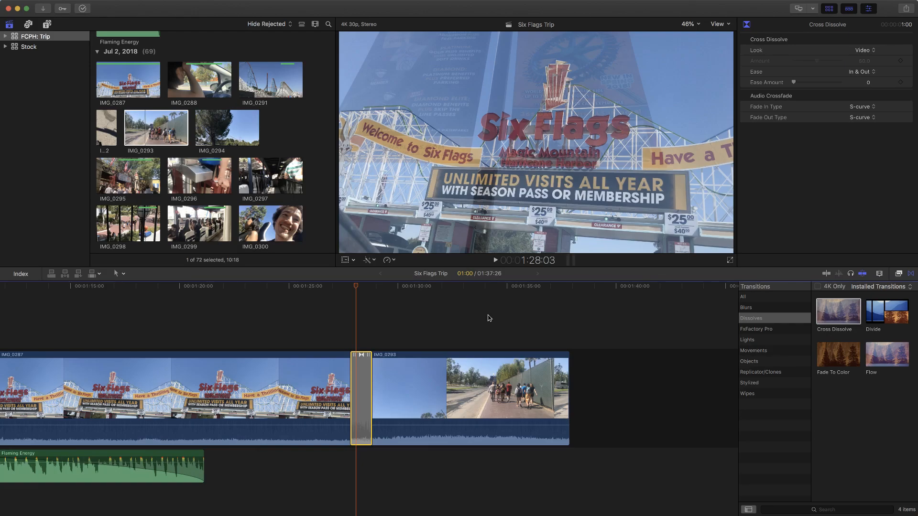
{"action": "left_click", "coordinate": [361, 388]}
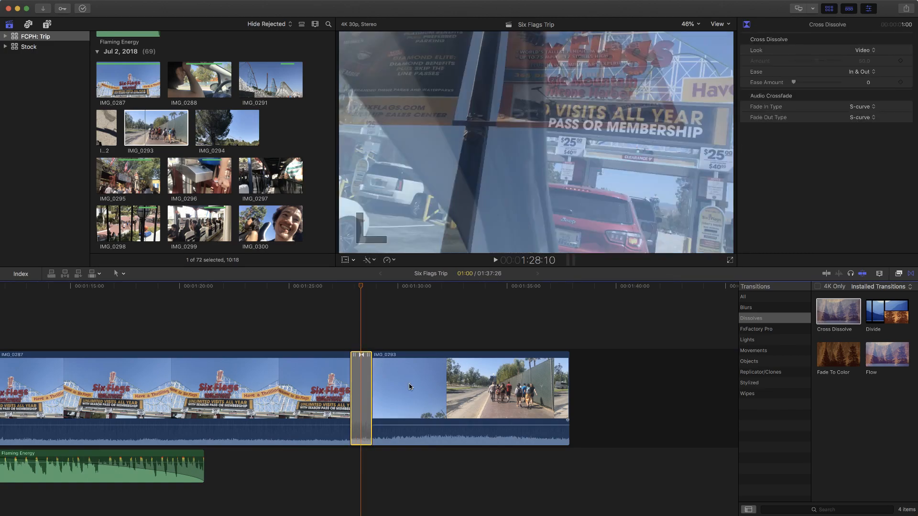
In the Cross Dissolve's precision editor, extend the start of IMG_0293 to a clip duration of about 10:03.
{"action": "double_click", "coordinate": [360, 390]}
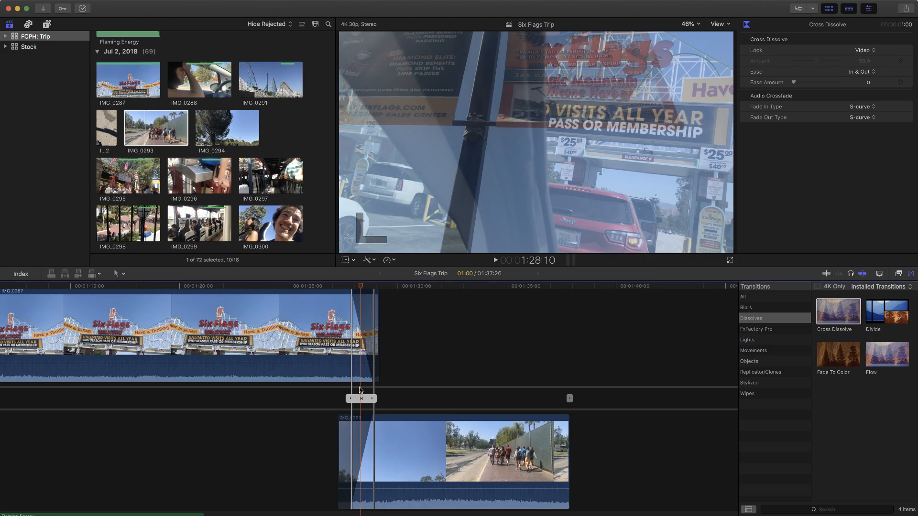
{"action": "scroll", "coordinate": [359, 387], "scroll_direction": "up", "scroll_amount": 1}
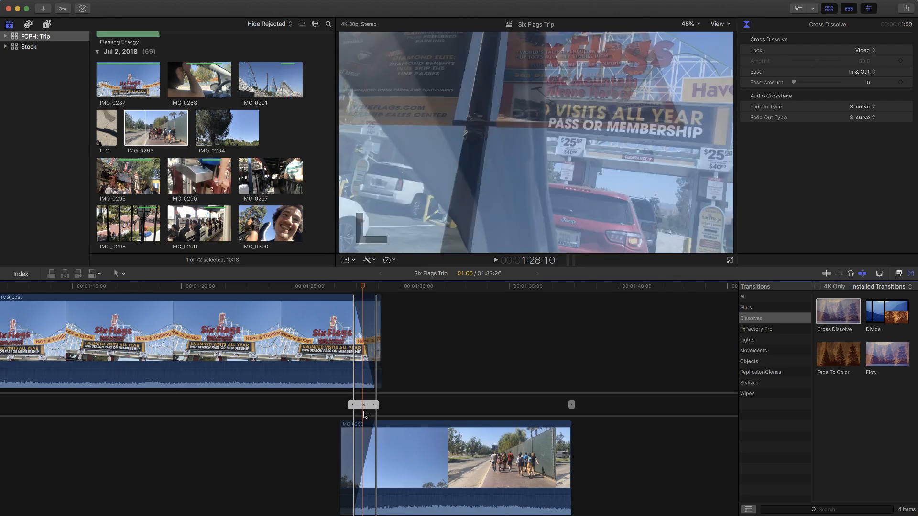
{"action": "scroll", "coordinate": [381, 436], "scroll_direction": "down", "scroll_amount": 1}
{"action": "left_click_drag", "start_coordinate": [383, 460], "coordinate": [455, 467]}
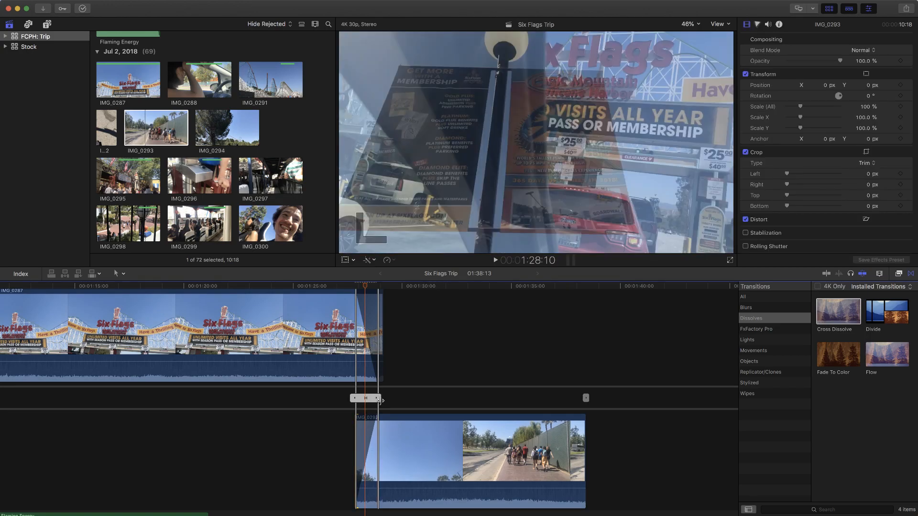
{"action": "left_click_drag", "start_coordinate": [382, 400], "coordinate": [431, 400]}
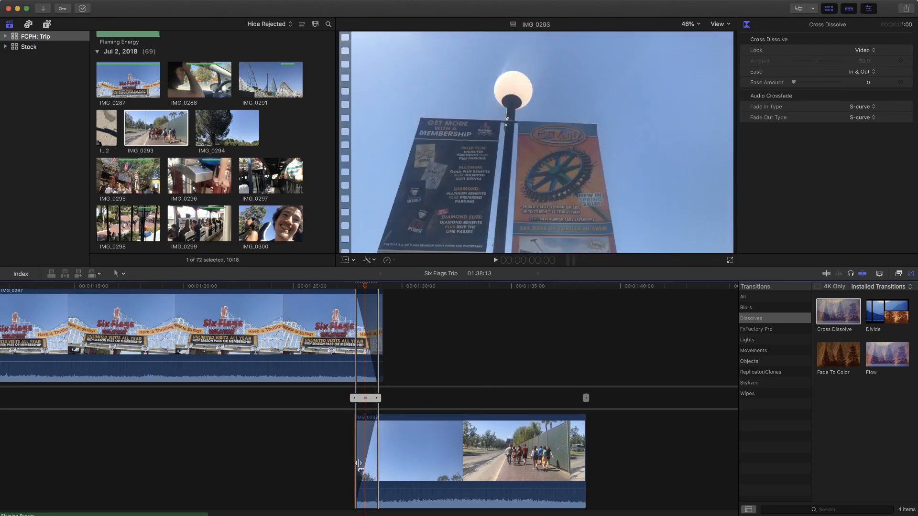
{"action": "double_click", "coordinate": [365, 400]}
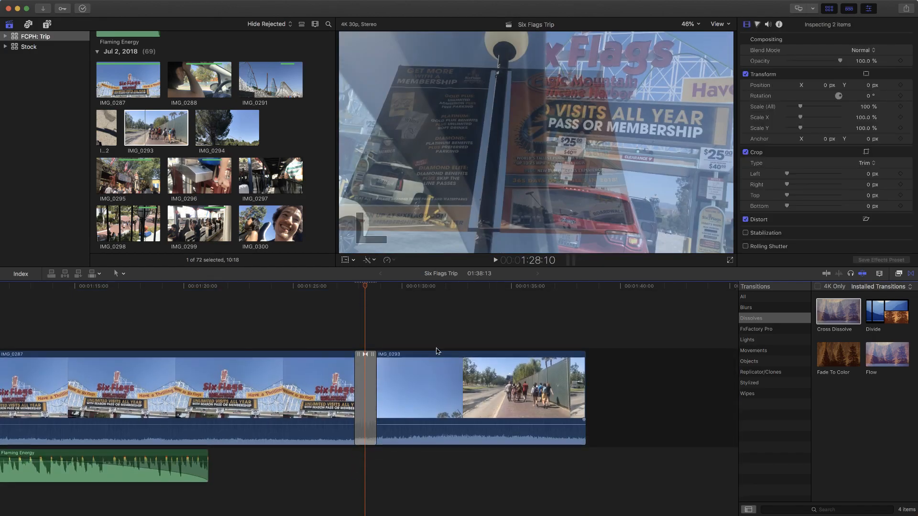
Delete the Cross Dissolve between IMG_0287 and IMG_0293.
{"action": "left_click", "coordinate": [417, 385]}
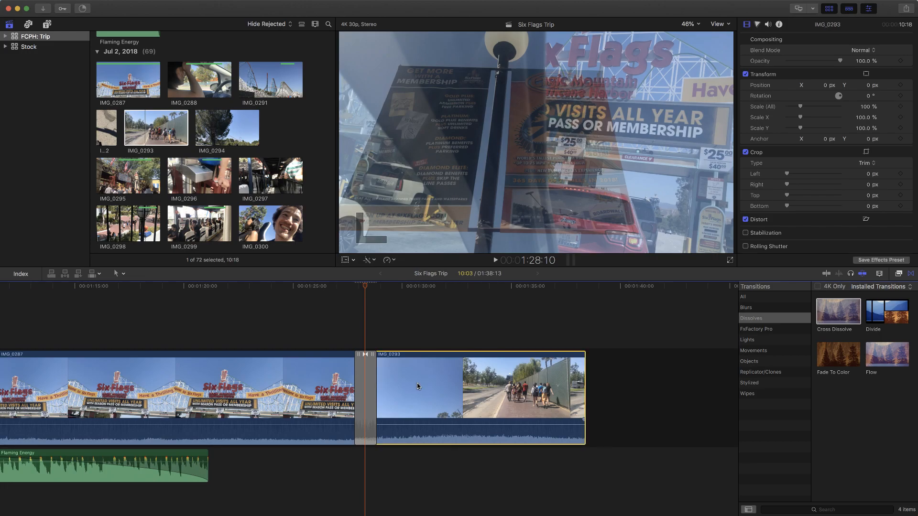
{"action": "left_click", "coordinate": [372, 387]}
{"action": "key", "text": "Delete"}
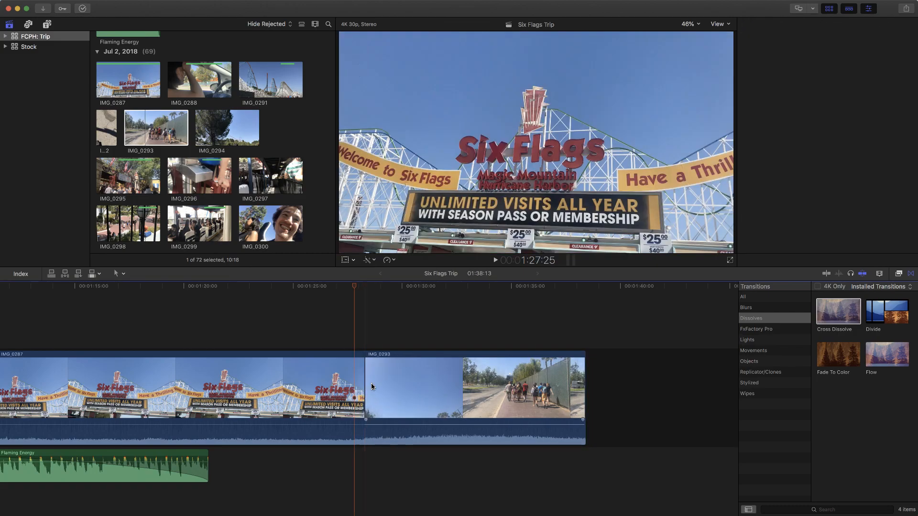
Add a freeze frame at the first frame of IMG_0293.
{"action": "left_click", "coordinate": [366, 286]}
{"action": "left_click", "coordinate": [393, 398]}
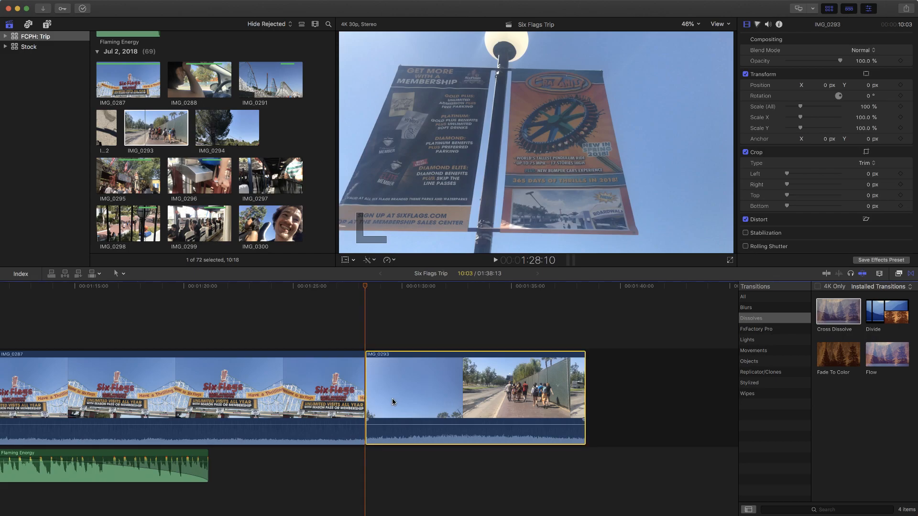
{"action": "mouse_move", "coordinate": [114, 2]}
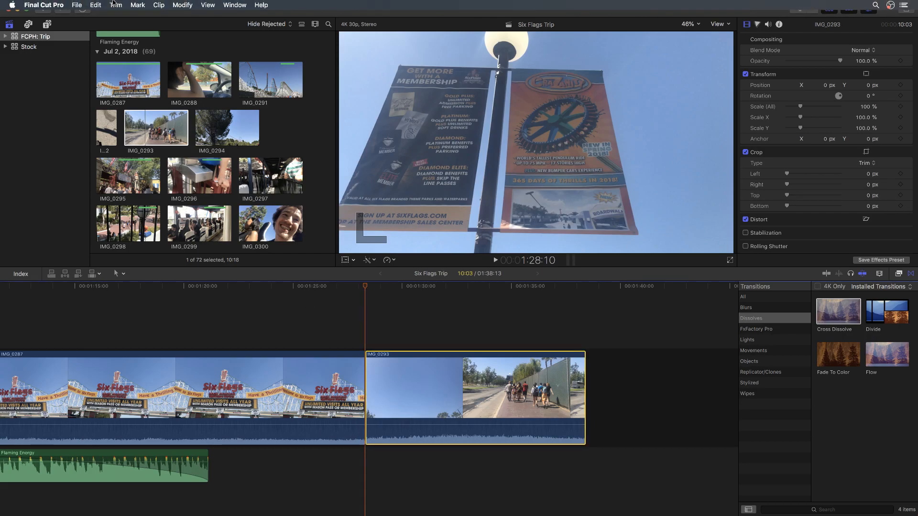
{"action": "left_click", "coordinate": [115, 4]}
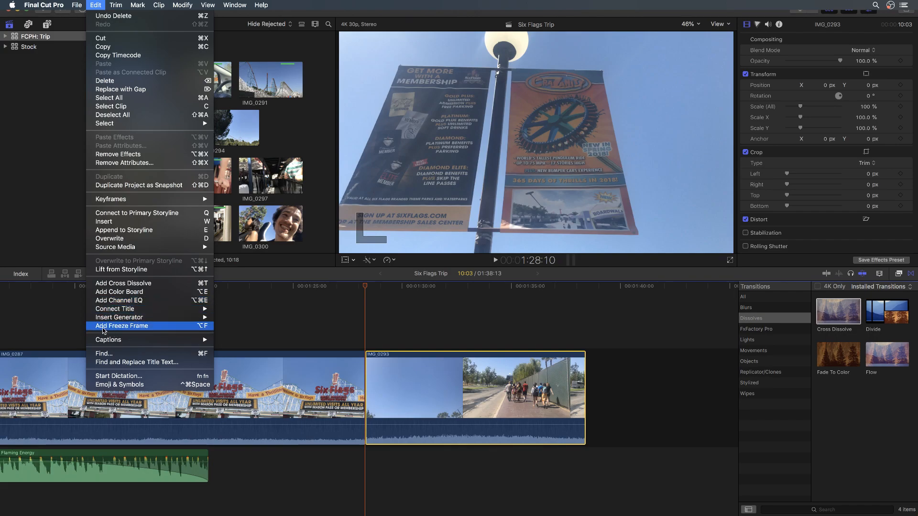
{"action": "left_click", "coordinate": [203, 326]}
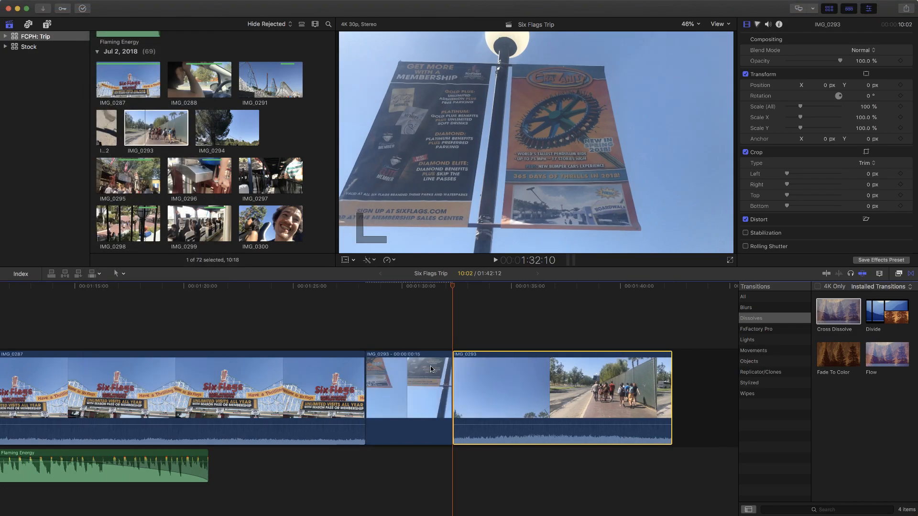
Add a Cross Dissolve between IMG_0287 and the freeze frame, and delete that transition again.
{"action": "left_click_drag", "start_coordinate": [383, 286], "coordinate": [376, 315]}
{"action": "left_click", "coordinate": [368, 390]}
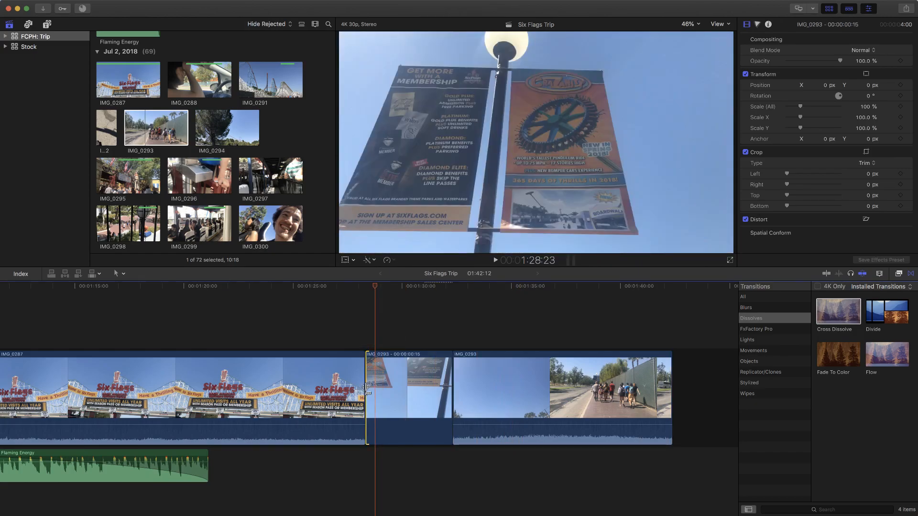
{"action": "key", "text": "super+t"}
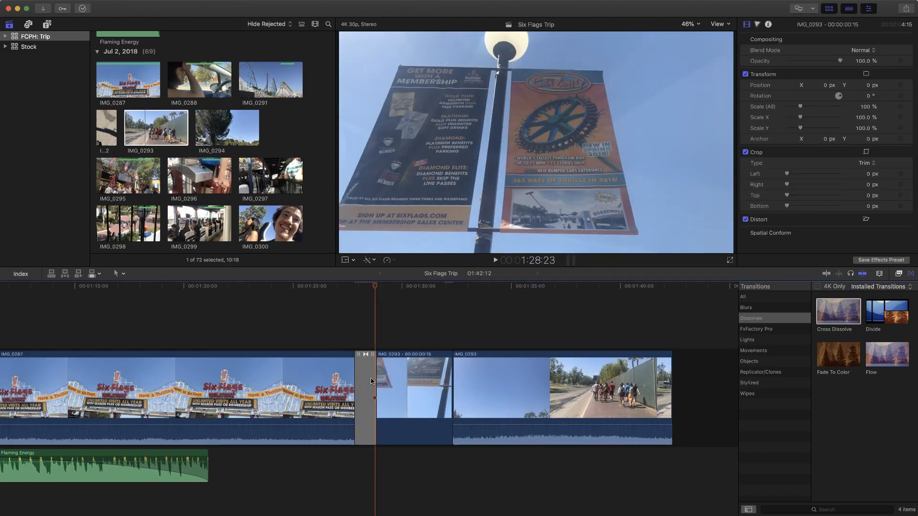
{"action": "left_click", "coordinate": [359, 377]}
{"action": "key", "text": "Delete"}
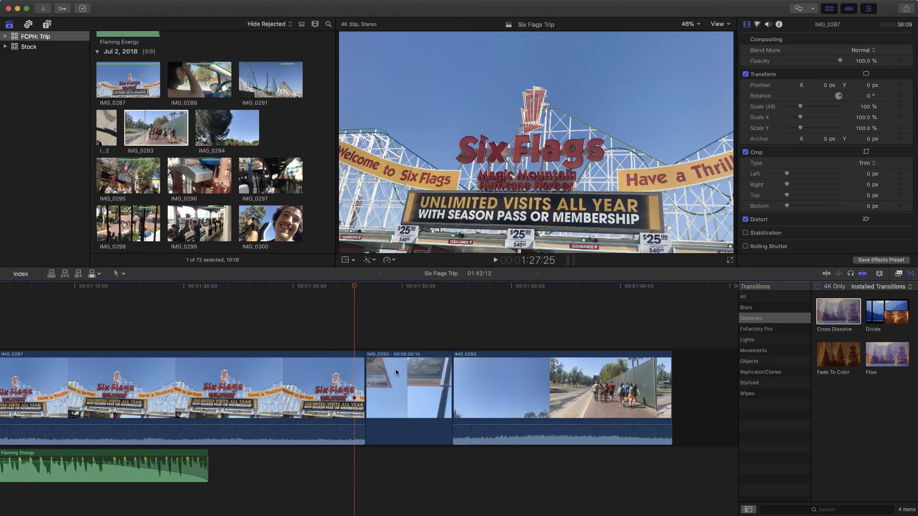
Shorten the freeze frame to 10 frames and combine it with IMG_0293 into a new compound clip with the suggested name.
{"action": "left_click_drag", "start_coordinate": [366, 378], "coordinate": [448, 383]}
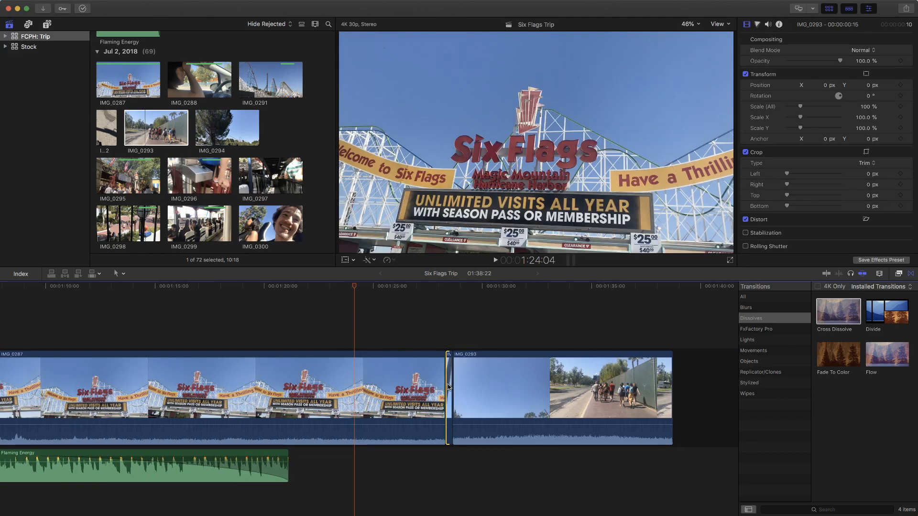
{"action": "left_click", "coordinate": [455, 356]}
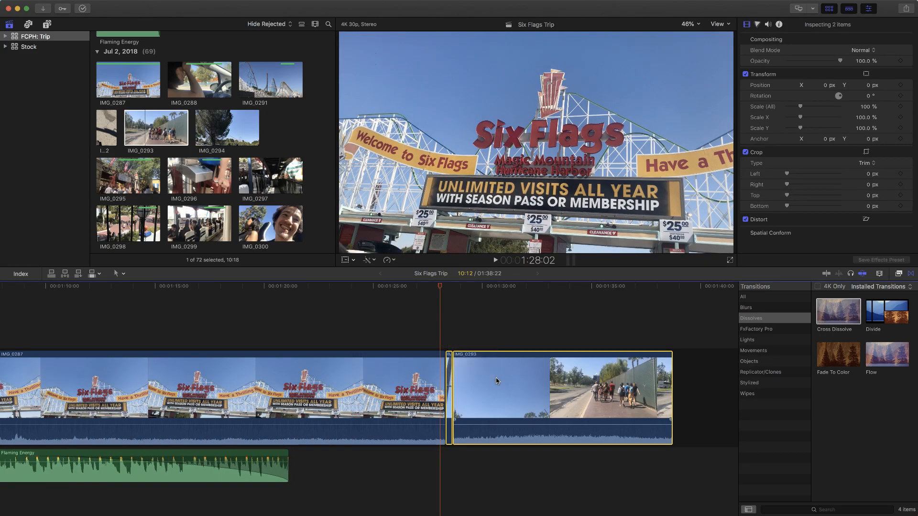
{"action": "right_click", "coordinate": [484, 383]}
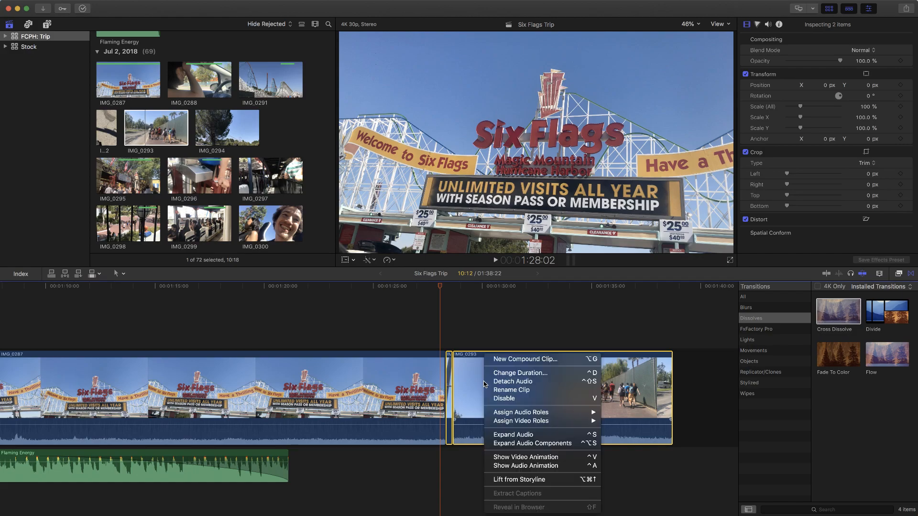
{"action": "left_click", "coordinate": [505, 363]}
{"action": "left_click", "coordinate": [576, 60]}
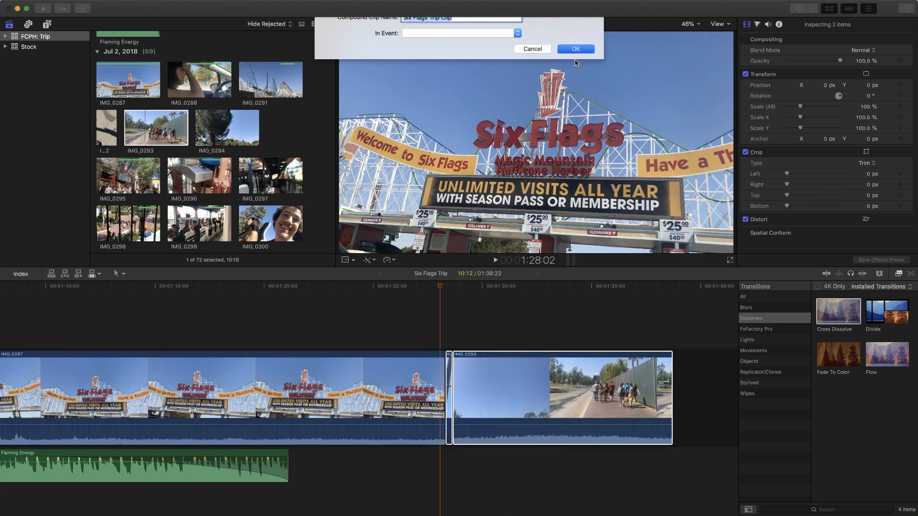
Add a Cross Dissolve between IMG_0287 and the compound clip by overlapping their media, and look inside the compound clip before returning to Six Flags Trip.
{"action": "left_click", "coordinate": [443, 380]}
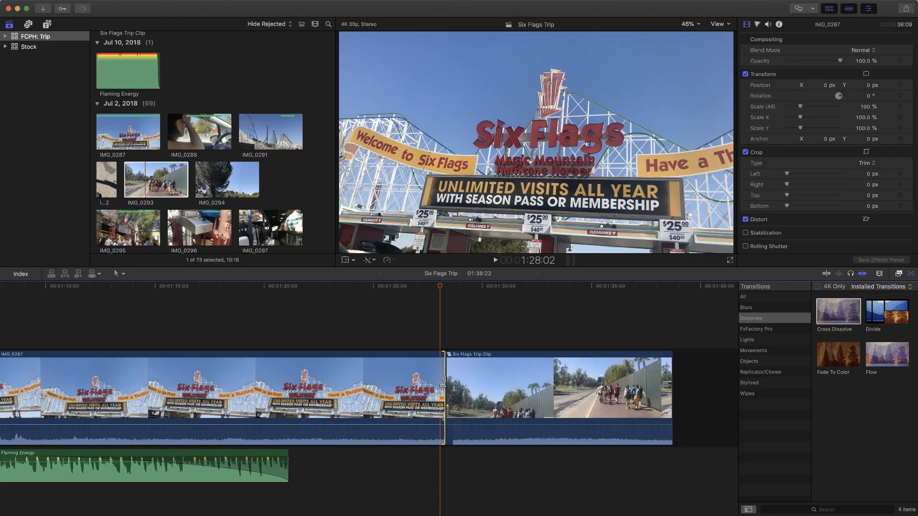
{"action": "key", "text": "super+t"}
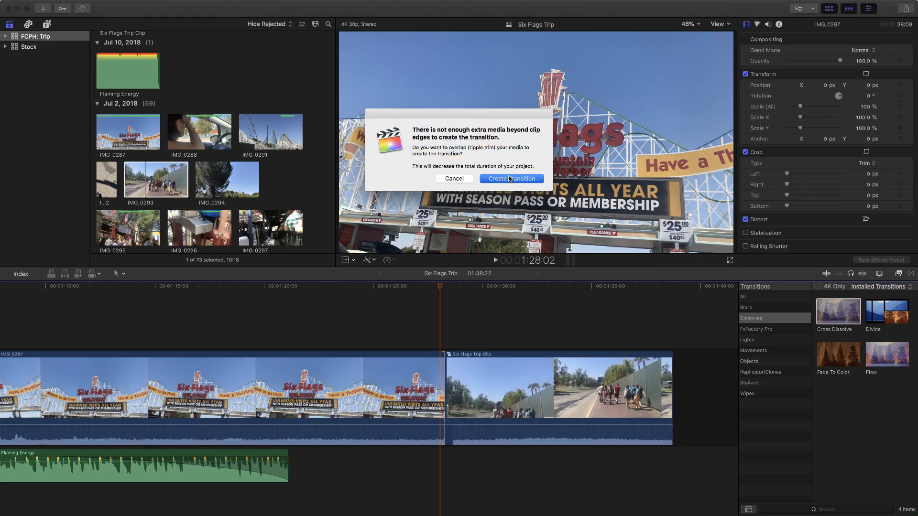
{"action": "left_click", "coordinate": [510, 180]}
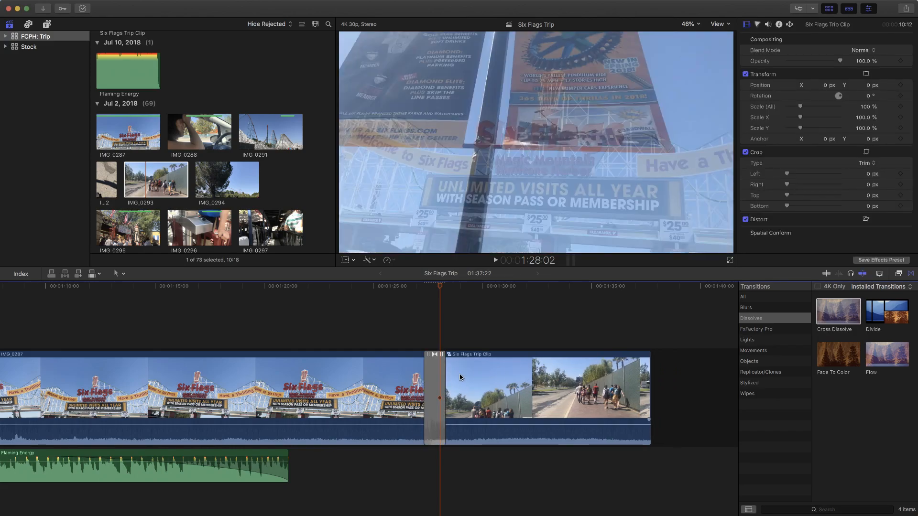
{"action": "double_click", "coordinate": [449, 364]}
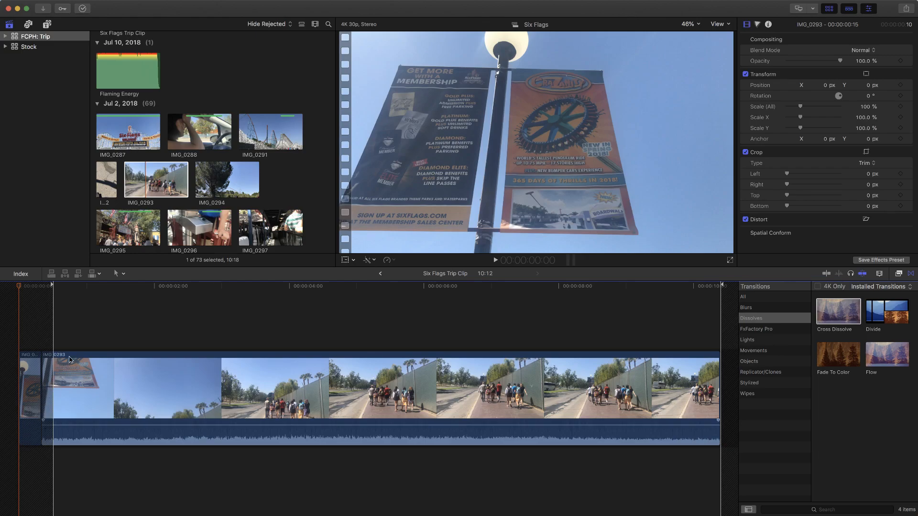
{"action": "left_click", "coordinate": [380, 274]}
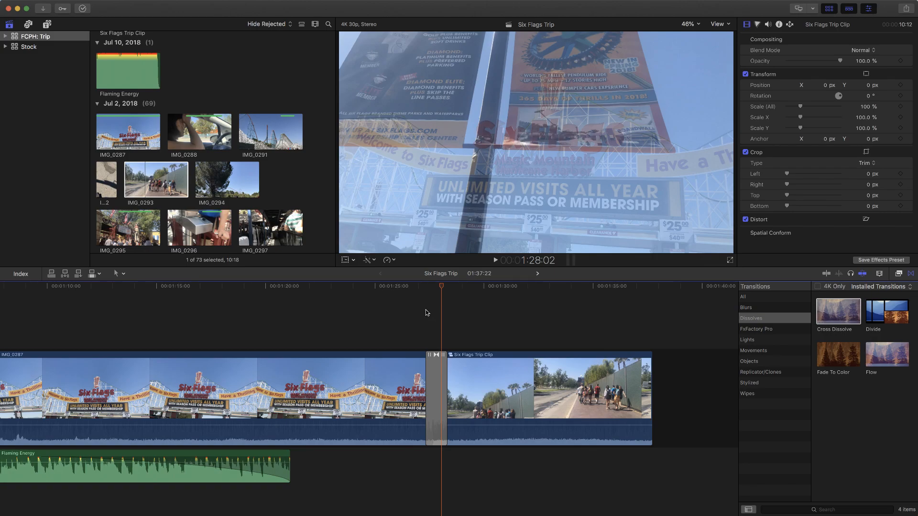
Split IMG_0287 with the Blade tool at about 1:19:14 and return to the Select tool.
{"action": "scroll", "coordinate": [435, 338], "scroll_direction": "left", "scroll_amount": 5}
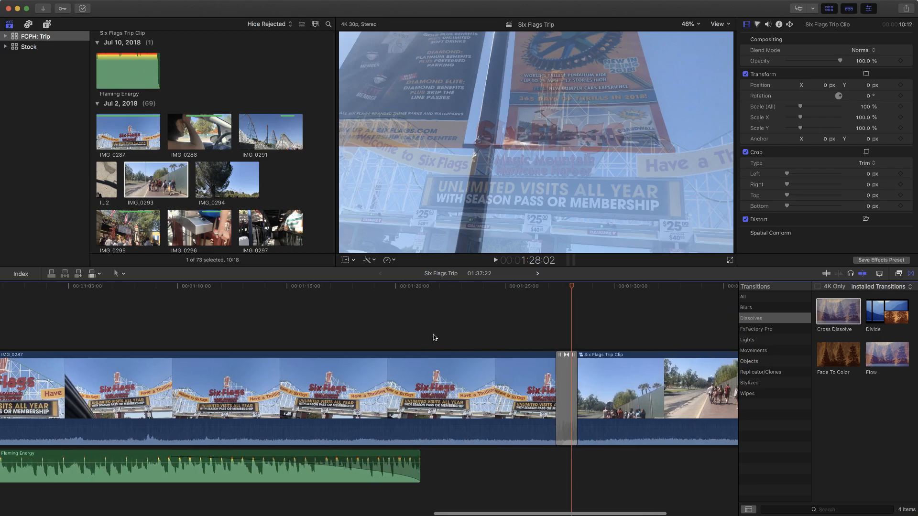
{"action": "left_click", "coordinate": [118, 273]}
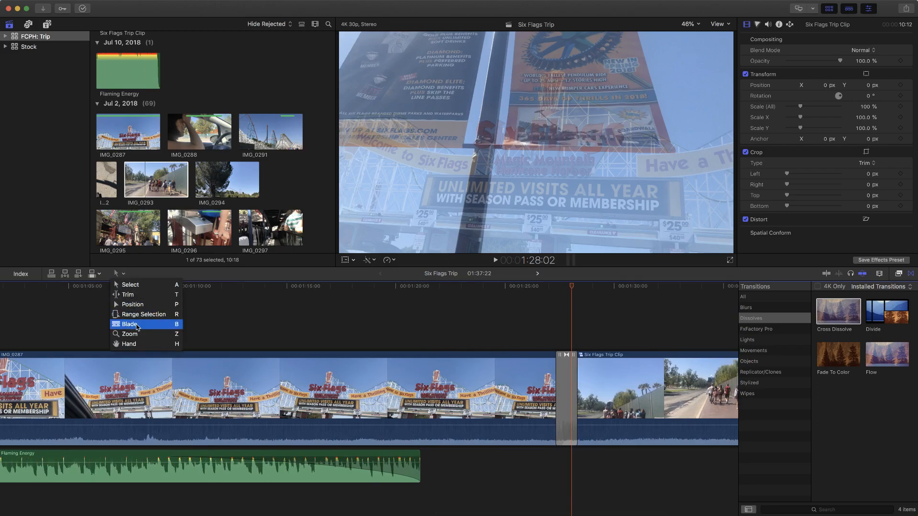
{"action": "left_click", "coordinate": [173, 329]}
{"action": "left_click", "coordinate": [385, 385]}
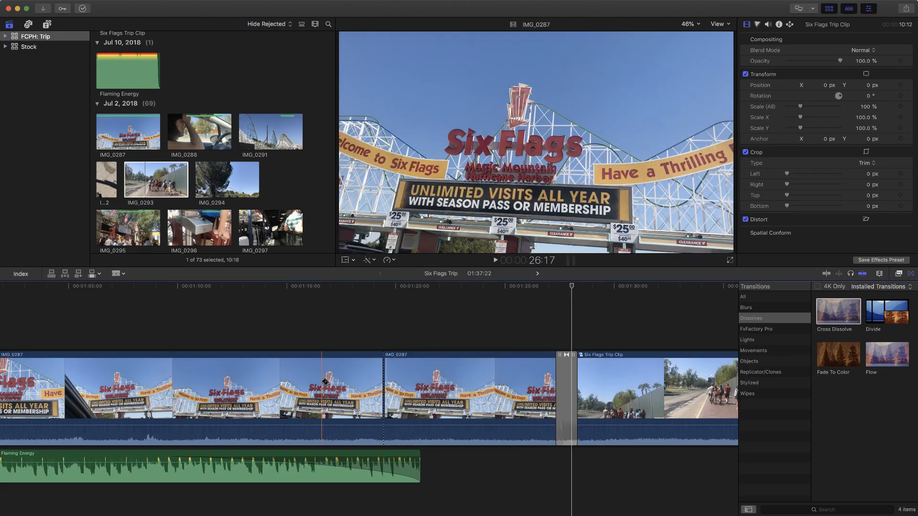
{"action": "key", "text": "a"}
Look through the commands offered at the cut between the two IMG_0287 pieces for a way to join them.
{"action": "left_click", "coordinate": [463, 376]}
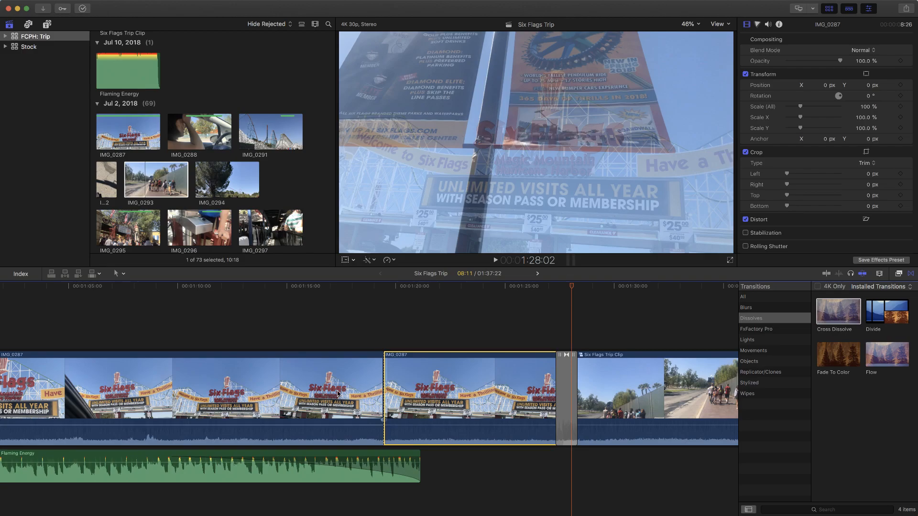
{"action": "left_click", "coordinate": [341, 324]}
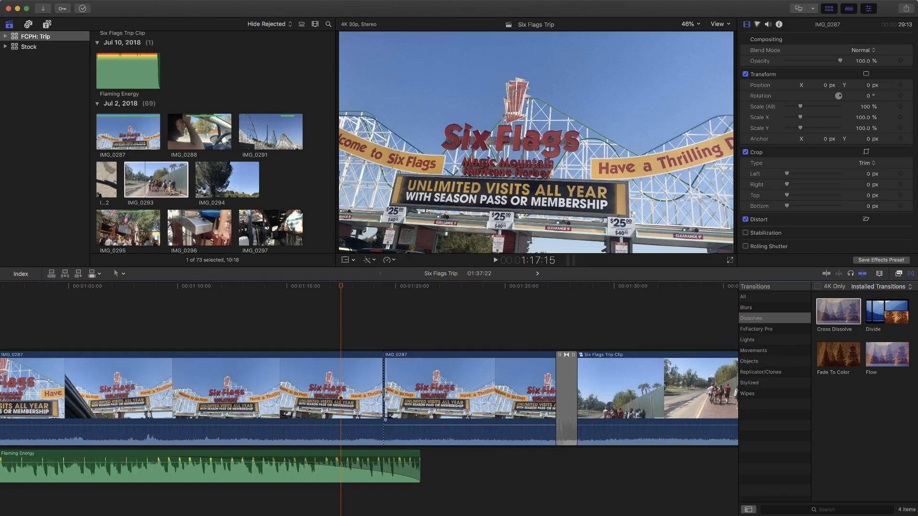
{"action": "right_click", "coordinate": [386, 395]}
{"action": "key", "text": "Escape"}
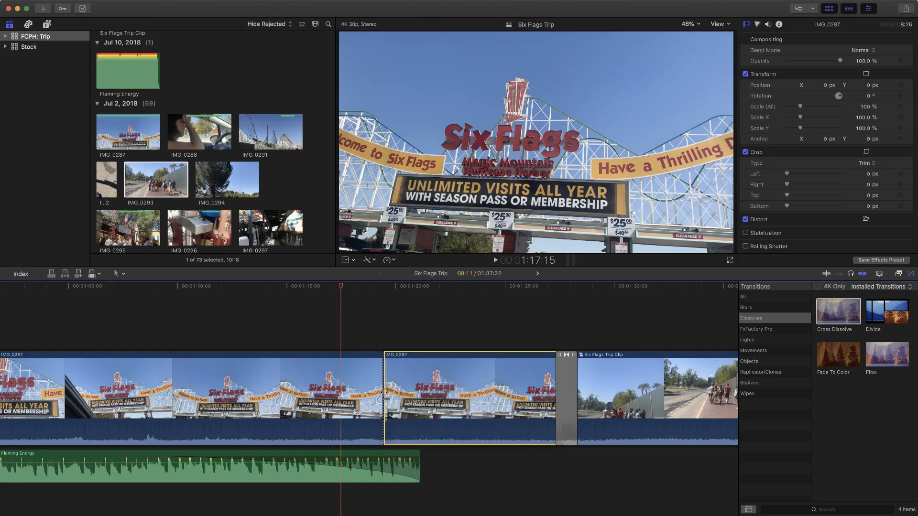
{"action": "right_click", "coordinate": [386, 394]}
{"action": "key", "text": "Escape"}
{"action": "left_click", "coordinate": [382, 390]}
{"action": "right_click", "coordinate": [382, 389]}
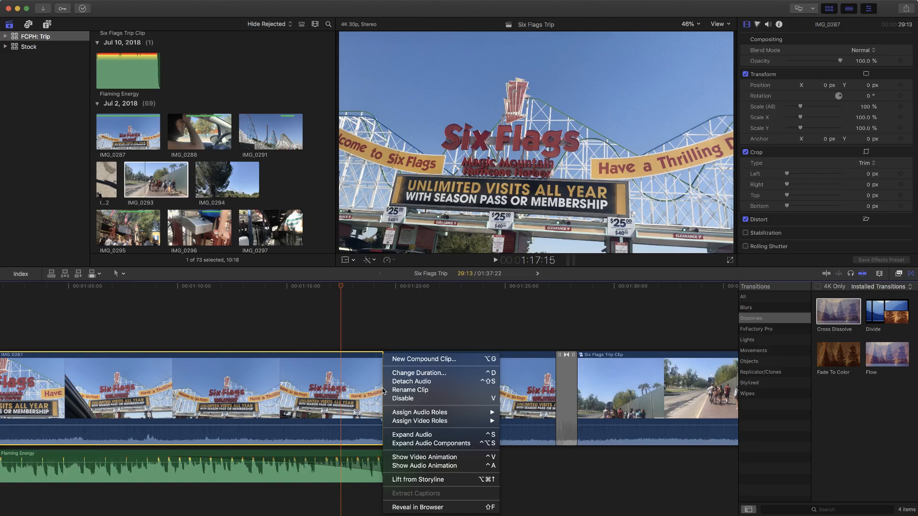
{"action": "key", "text": "Escape"}
{"action": "left_click", "coordinate": [382, 390]}
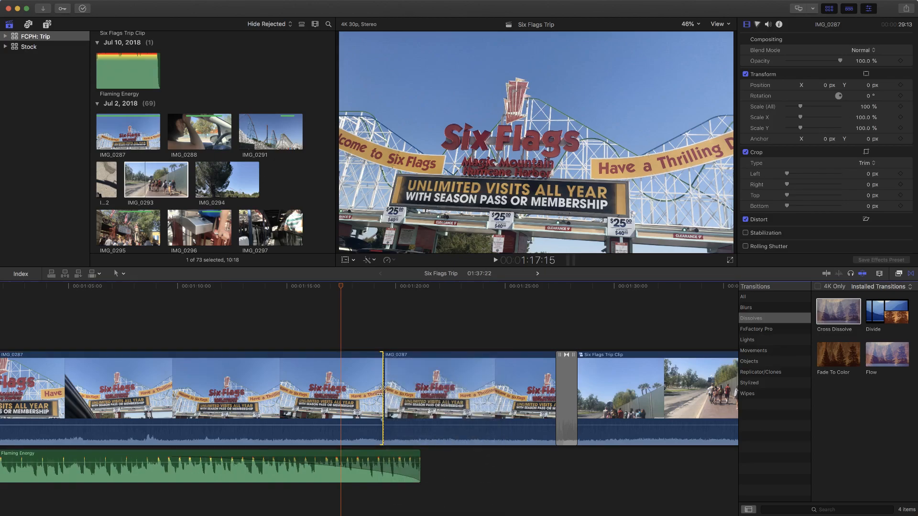
{"action": "left_click", "coordinate": [391, 338]}
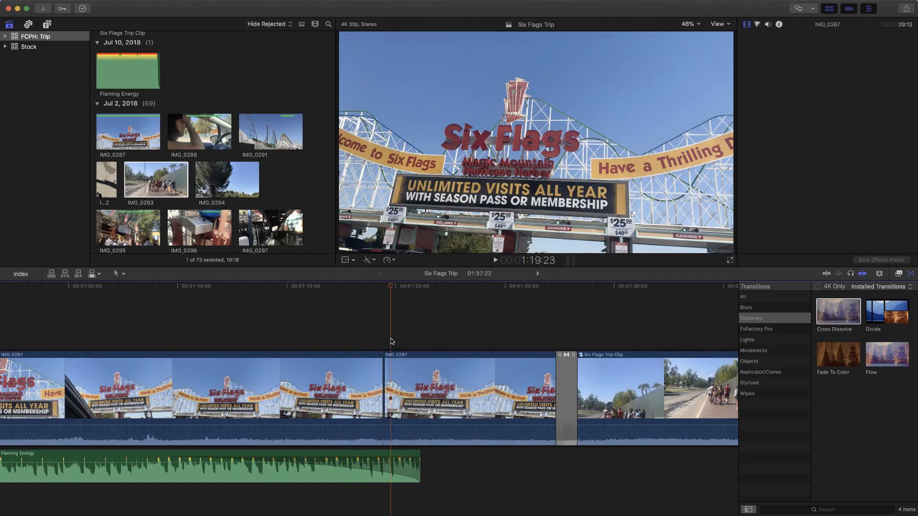
Join the two IMG_0287 pieces by selecting and deleting the through edit at 1:19:14.
{"action": "key", "text": "super+z"}
{"action": "key", "text": "super+b"}
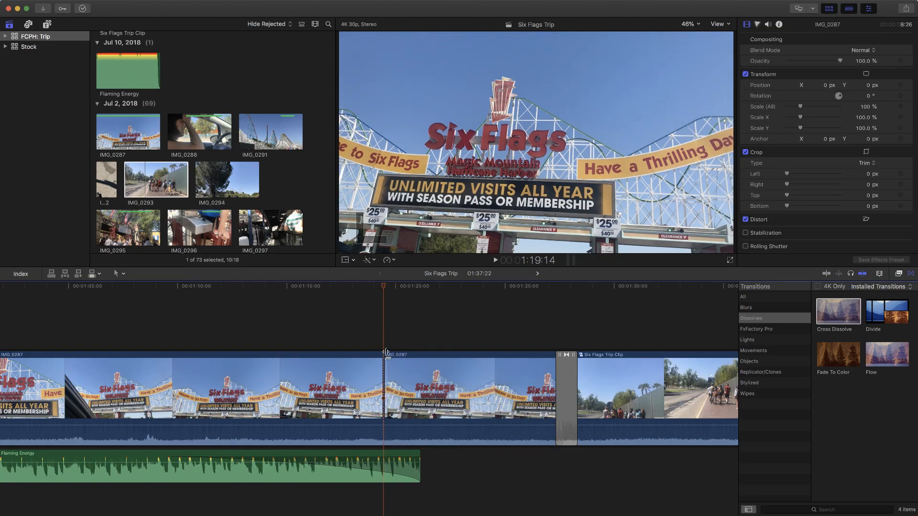
{"action": "left_click", "coordinate": [386, 385]}
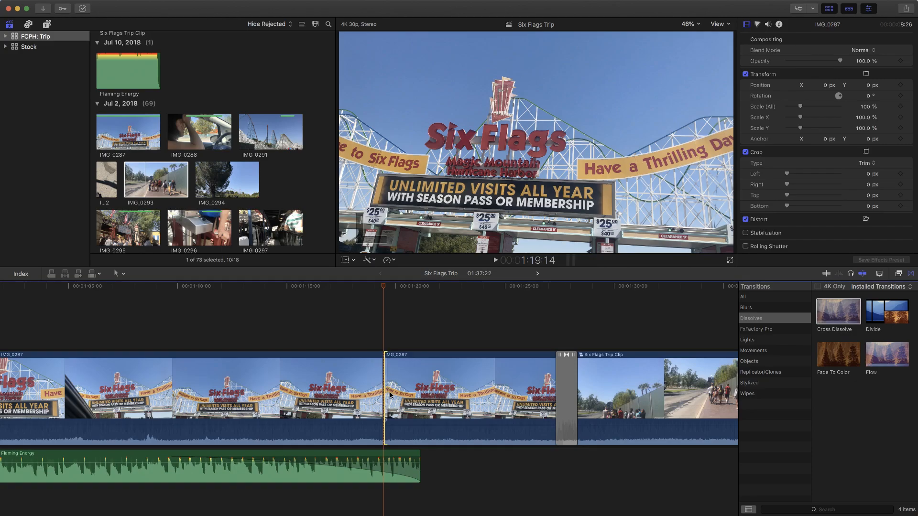
{"action": "key", "text": "Delete"}
{"action": "left_click", "coordinate": [398, 334]}
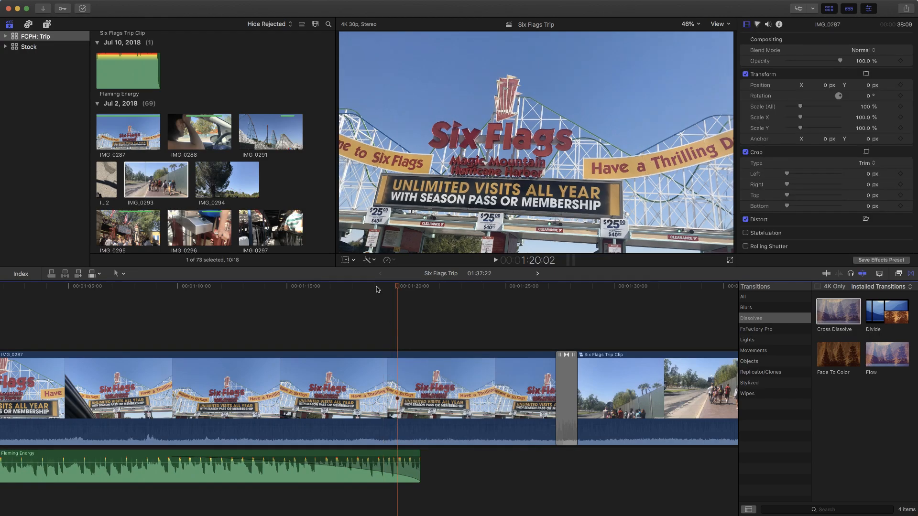
Split IMG_0287 at two points starting at about 1:19:29 and delete the short section between the cuts.
{"action": "left_click", "coordinate": [420, 290]}
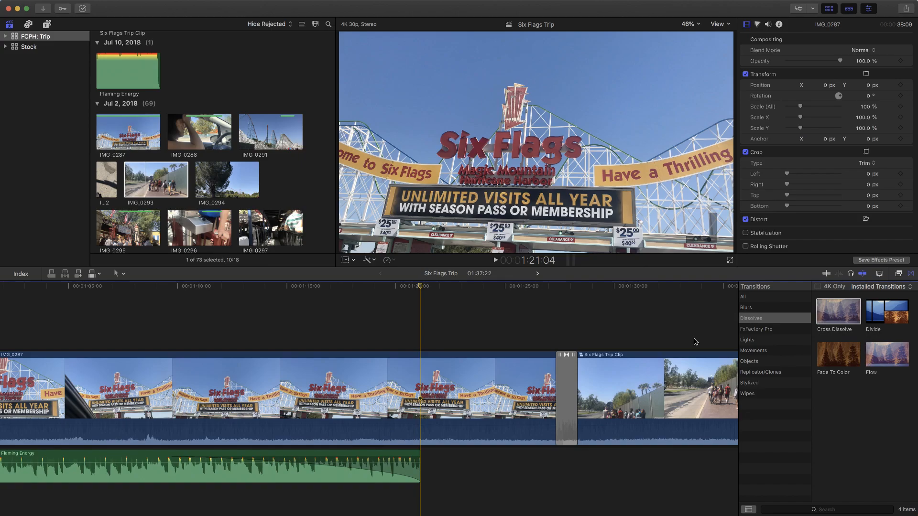
{"action": "key", "text": "b"}
{"action": "left_click", "coordinate": [398, 394]}
{"action": "key", "text": "a"}
{"action": "key", "text": "super+b"}
{"action": "left_click", "coordinate": [398, 392]}
{"action": "left_click", "coordinate": [406, 390]}
{"action": "key", "text": "Delete"}
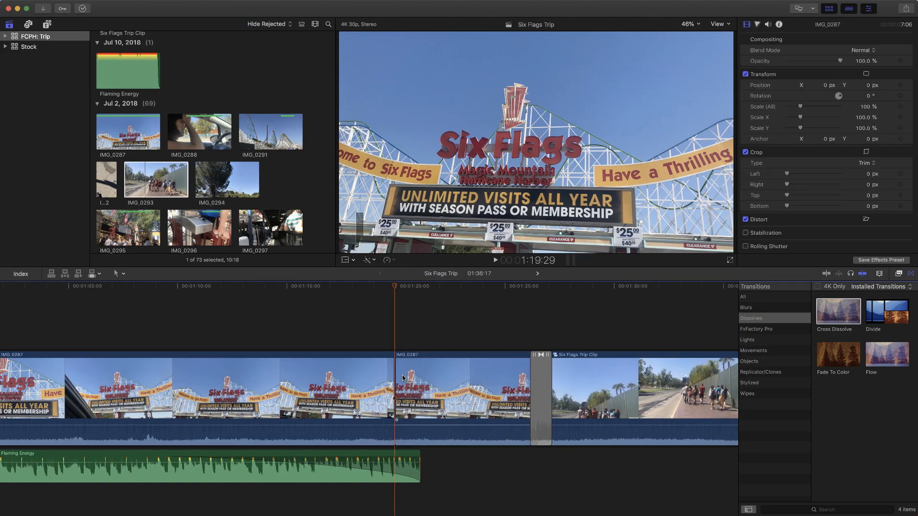
Select both IMG_0287 pieces on either side of the cut at 1:19:29.
{"action": "left_click", "coordinate": [367, 316]}
{"action": "left_click", "coordinate": [367, 368]}
{"action": "left_click", "coordinate": [420, 368]}
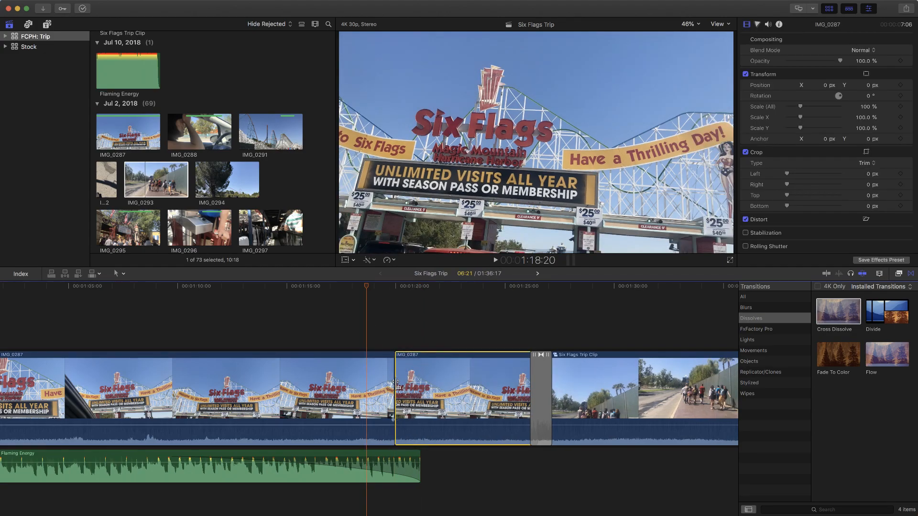
{"action": "left_click", "coordinate": [396, 330]}
{"action": "left_click_drag", "start_coordinate": [365, 339], "coordinate": [436, 389]}
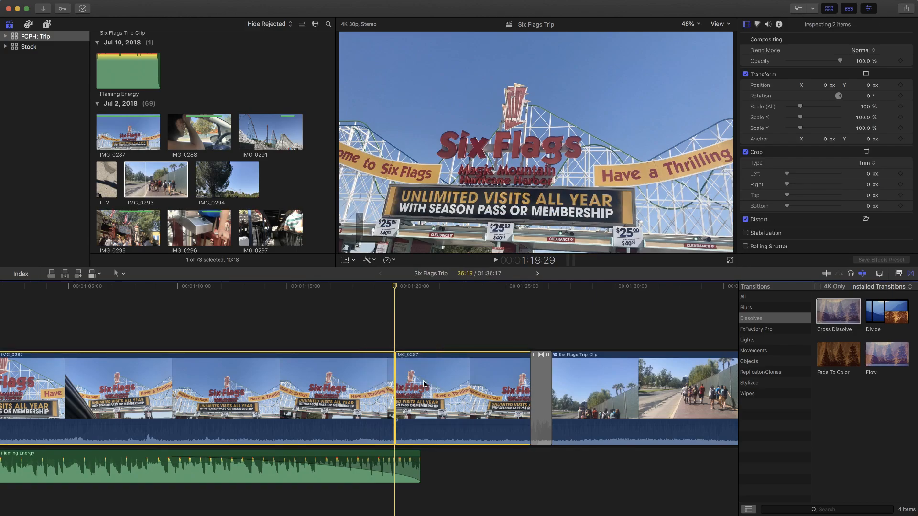
Combine the two selected IMG_0287 clips into a compound clip named Six Flags Trip Clip 1 in the Six Flags event.
{"action": "key", "text": "alt+g"}
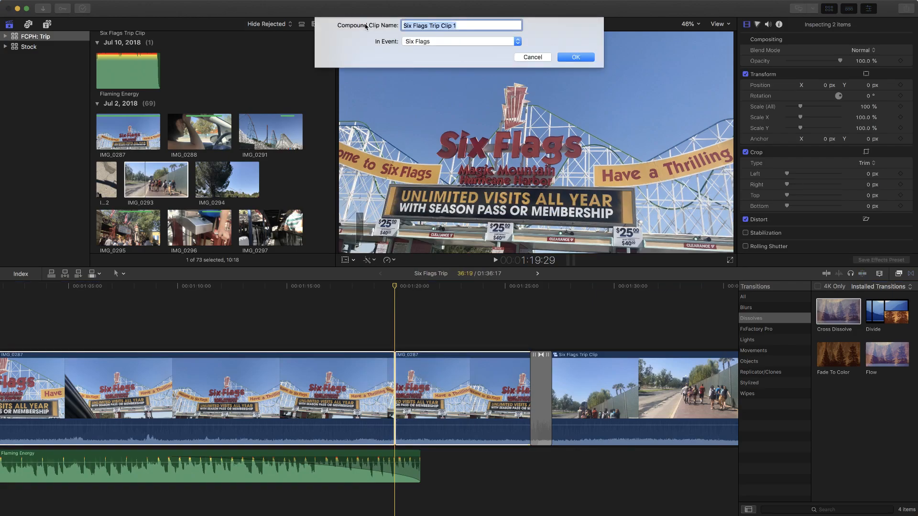
{"action": "left_click", "coordinate": [576, 59]}
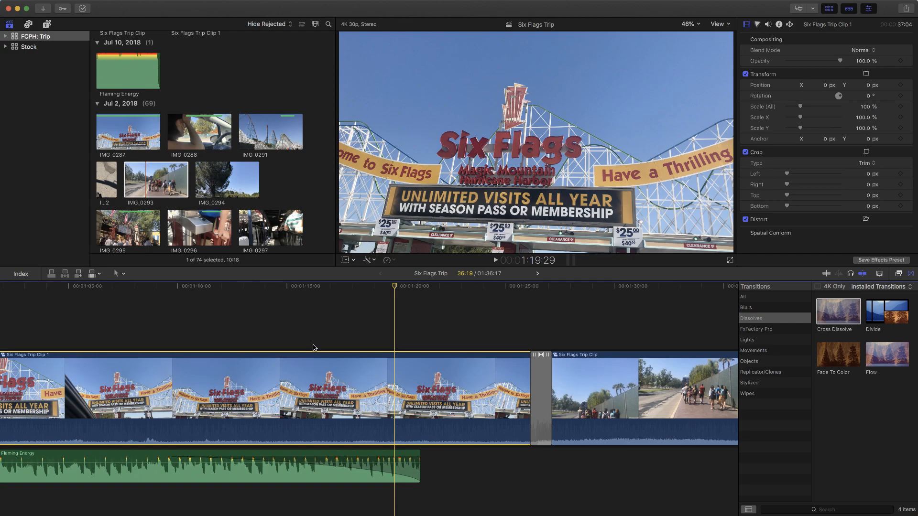
Append the adult-business-businessman-1061588 photo from the Stock library's Tech event to the end of the timeline, accepting the copy between libraries.
{"action": "scroll", "coordinate": [315, 348], "scroll_direction": "right", "scroll_amount": 5}
{"action": "scroll", "coordinate": [314, 348], "scroll_direction": "right", "scroll_amount": 4}
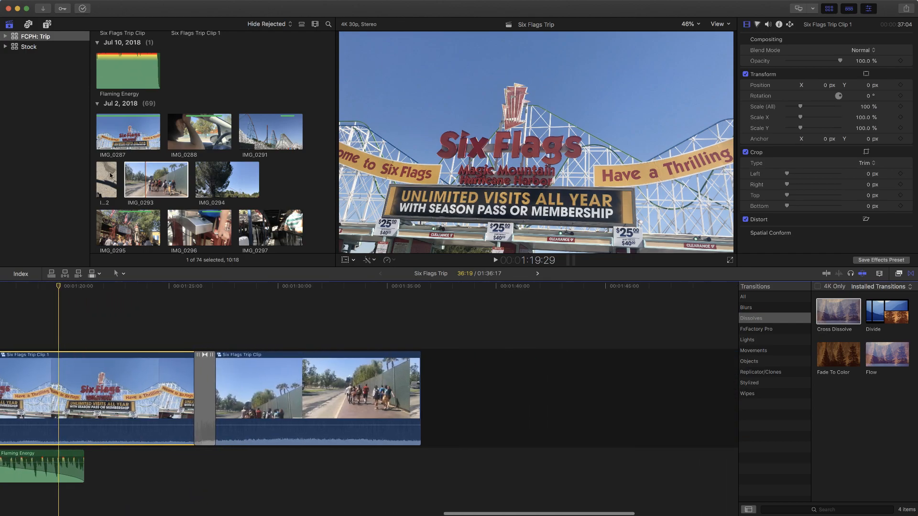
{"action": "left_click", "coordinate": [5, 47]}
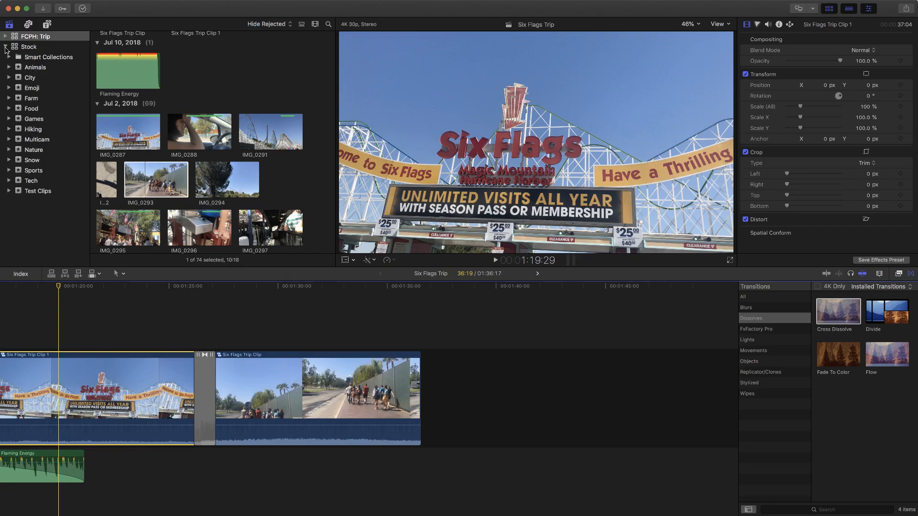
{"action": "left_click", "coordinate": [52, 182]}
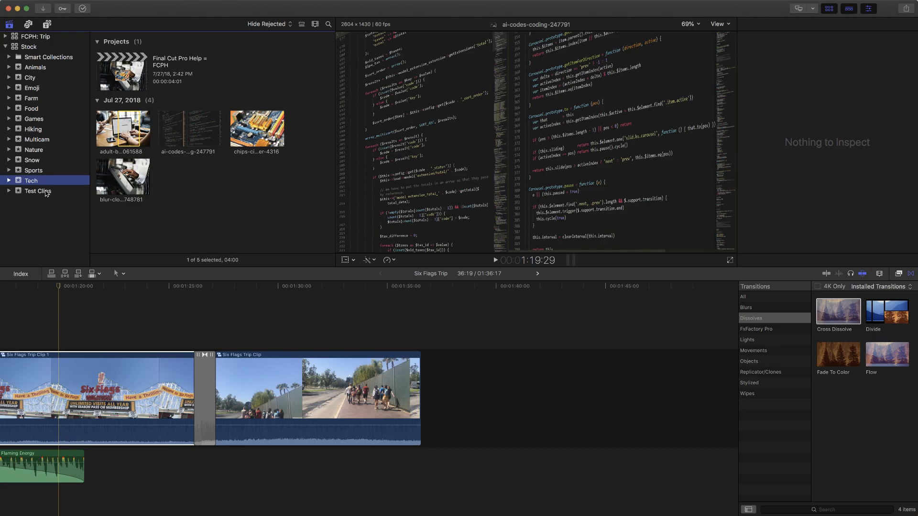
{"action": "left_click", "coordinate": [125, 132]}
{"action": "left_click_drag", "start_coordinate": [328, 260], "coordinate": [500, 391]}
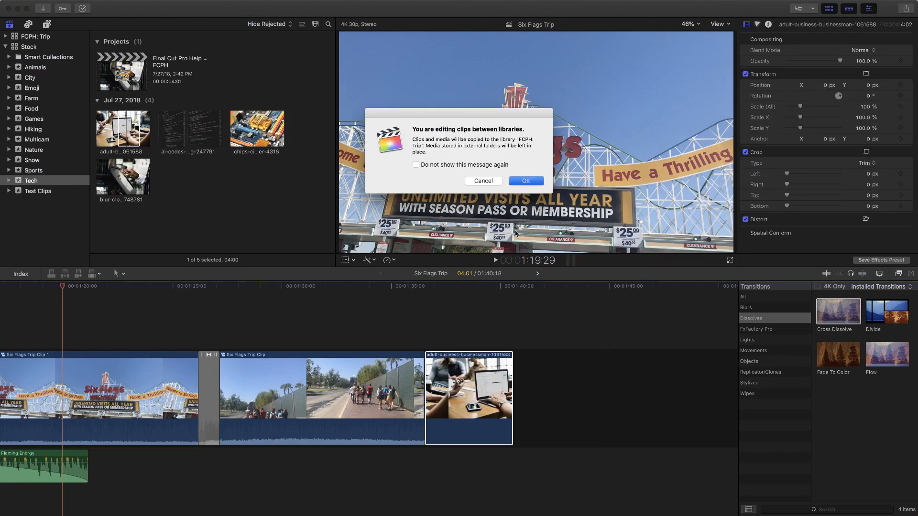
{"action": "key", "text": "Return"}
Trim-crop the appended photo to its laptop screen, about 939 px left, 1016 px right, 395 px top and 656 px bottom.
{"action": "left_click", "coordinate": [471, 286]}
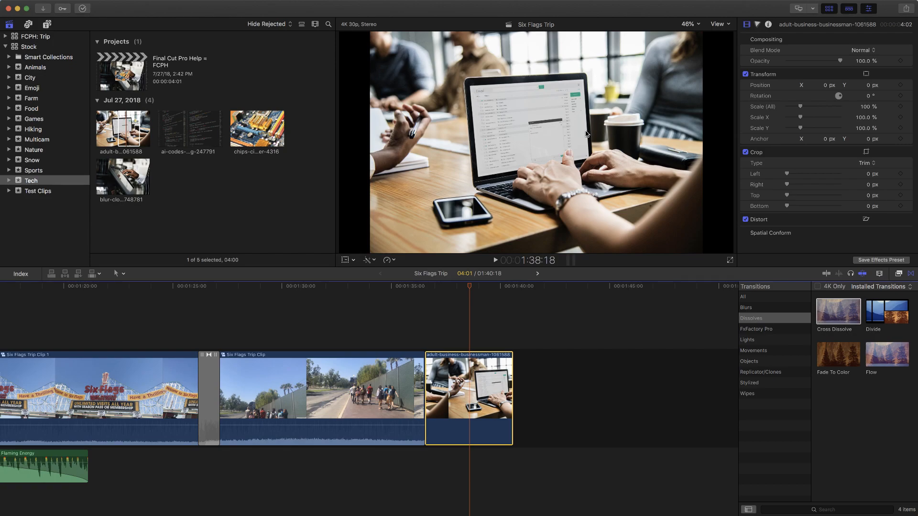
{"action": "left_click", "coordinate": [353, 260]}
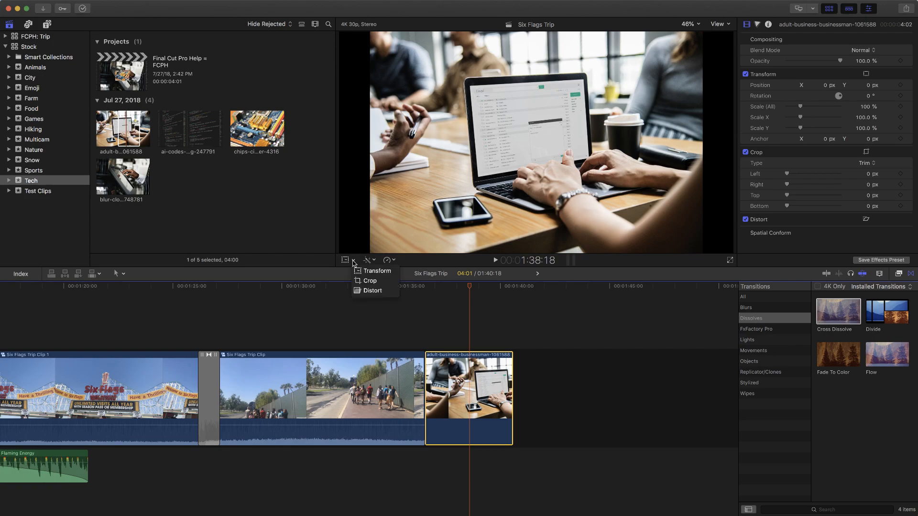
{"action": "left_click", "coordinate": [370, 281]}
{"action": "left_click_drag", "start_coordinate": [371, 253], "coordinate": [475, 181]}
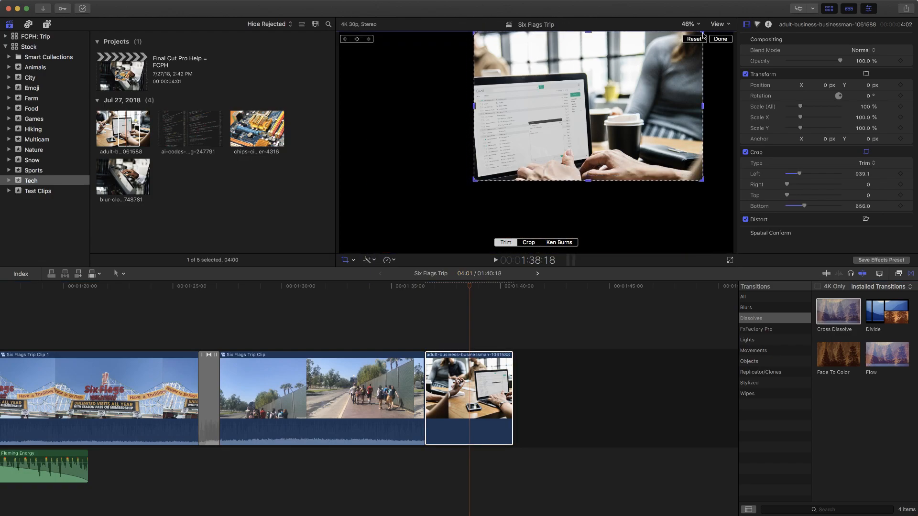
{"action": "left_click_drag", "start_coordinate": [703, 32], "coordinate": [590, 75]}
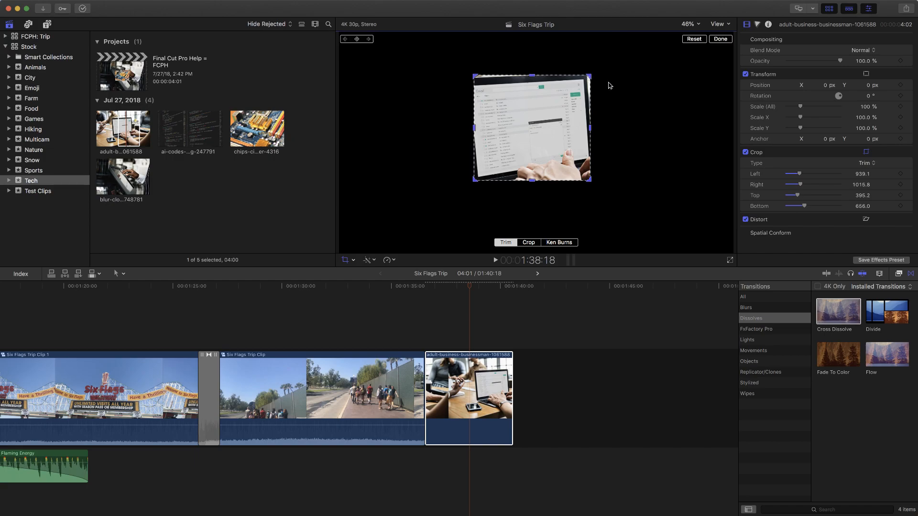
{"action": "left_click", "coordinate": [721, 39]}
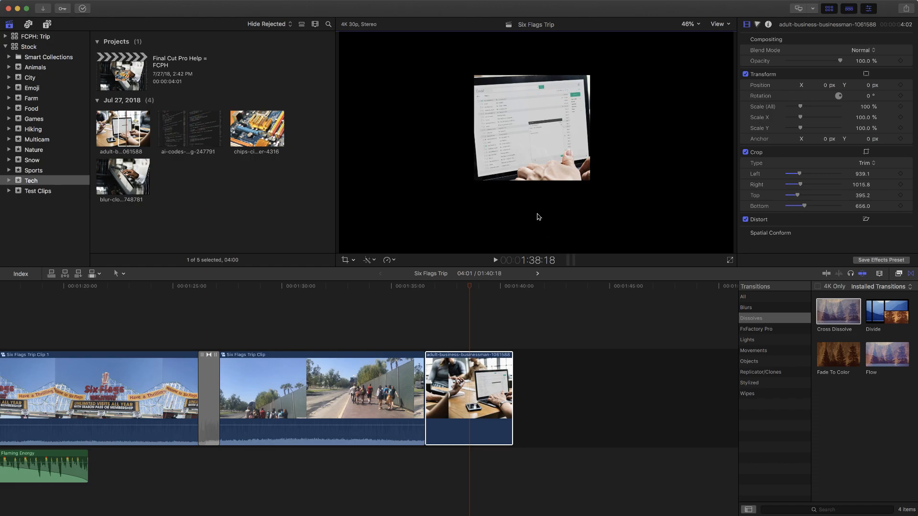
{"action": "left_click", "coordinate": [512, 341]}
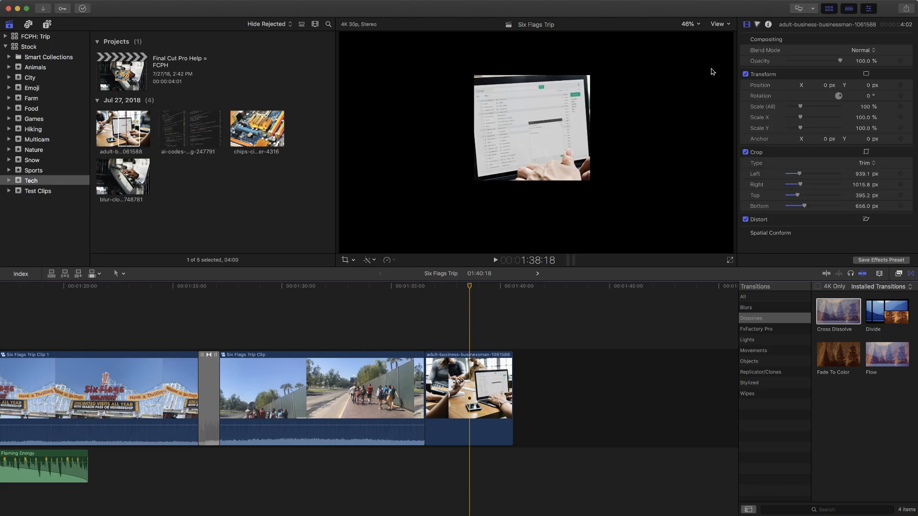
Examine the info details of the cropped photo clip, including its original resolution.
{"action": "left_click", "coordinate": [769, 24]}
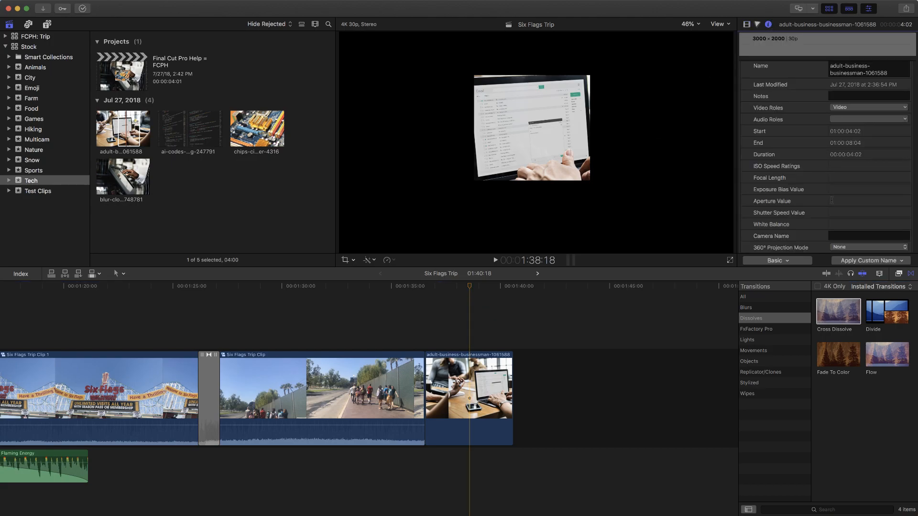
{"action": "scroll", "coordinate": [832, 203], "scroll_direction": "down", "scroll_amount": 5}
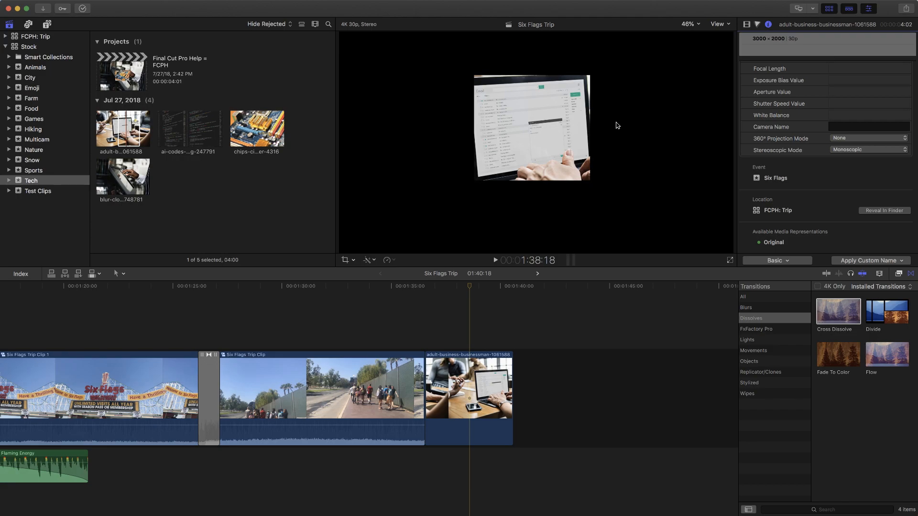
Add Save Current Frame to the list of share destinations in the preferences.
{"action": "mouse_move", "coordinate": [220, 1]}
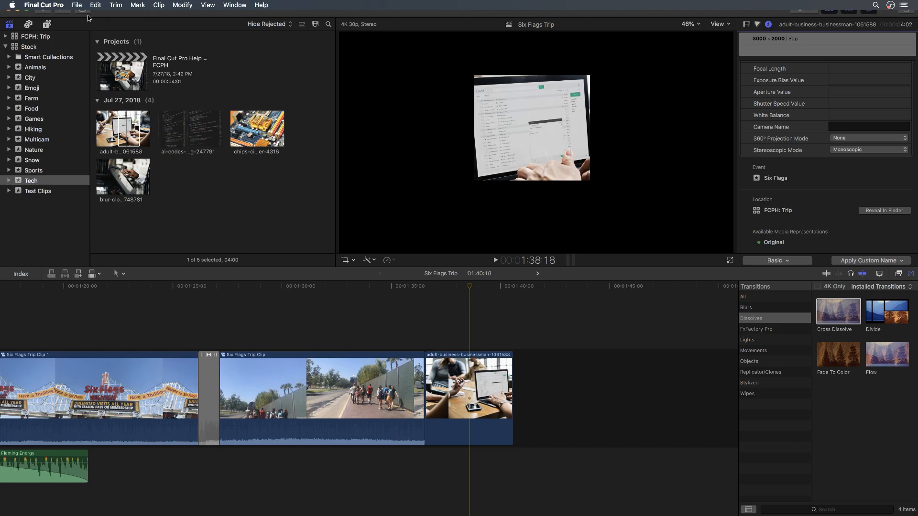
{"action": "left_click", "coordinate": [62, 5]}
{"action": "left_click", "coordinate": [70, 30]}
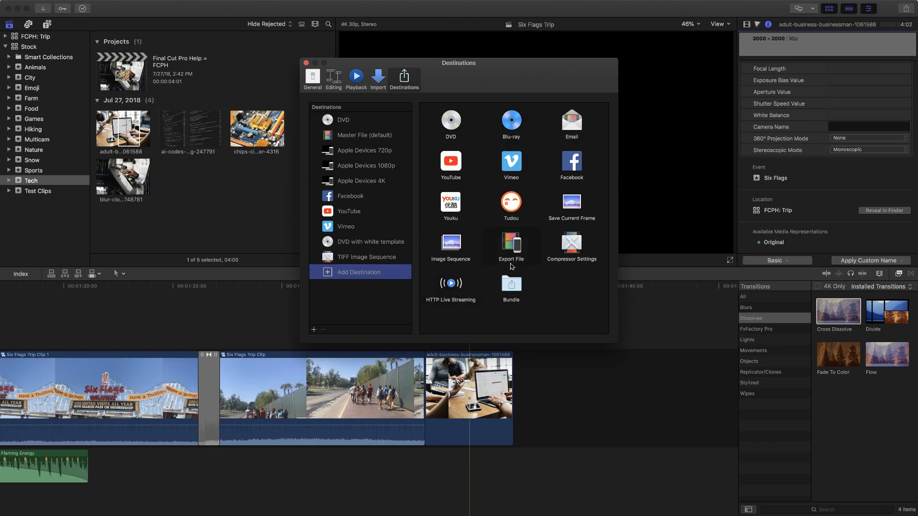
{"action": "left_click_drag", "start_coordinate": [574, 213], "coordinate": [364, 129]}
{"action": "left_click", "coordinate": [306, 63]}
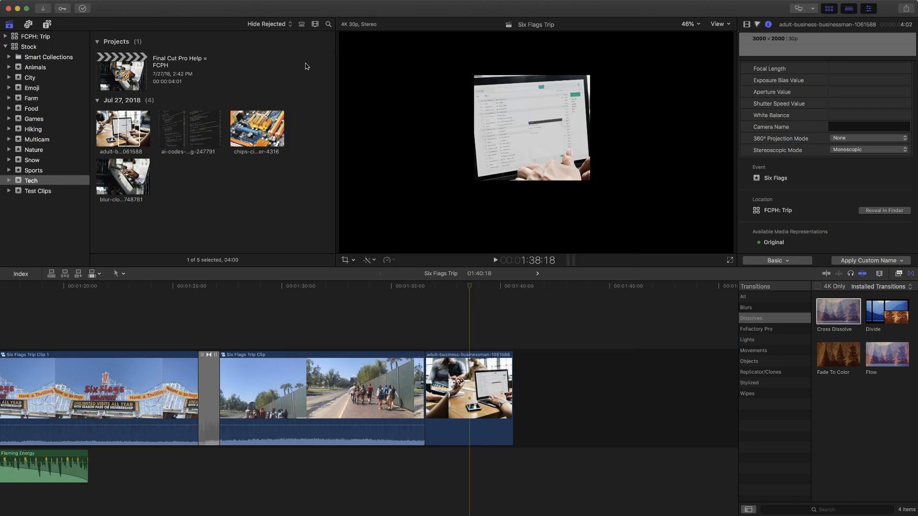
Export the current frame of the cropped photo as a TIFF image named Still to the Desktop.
{"action": "left_click", "coordinate": [472, 290]}
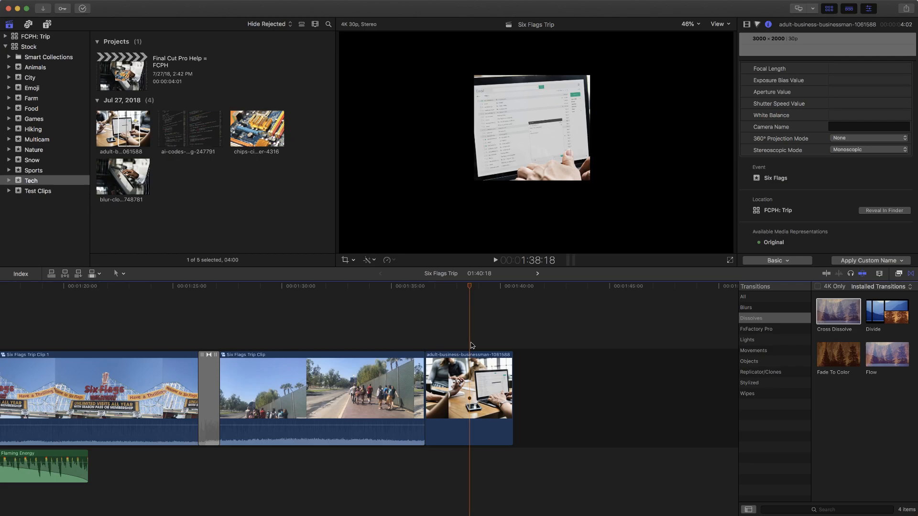
{"action": "left_click", "coordinate": [905, 8]}
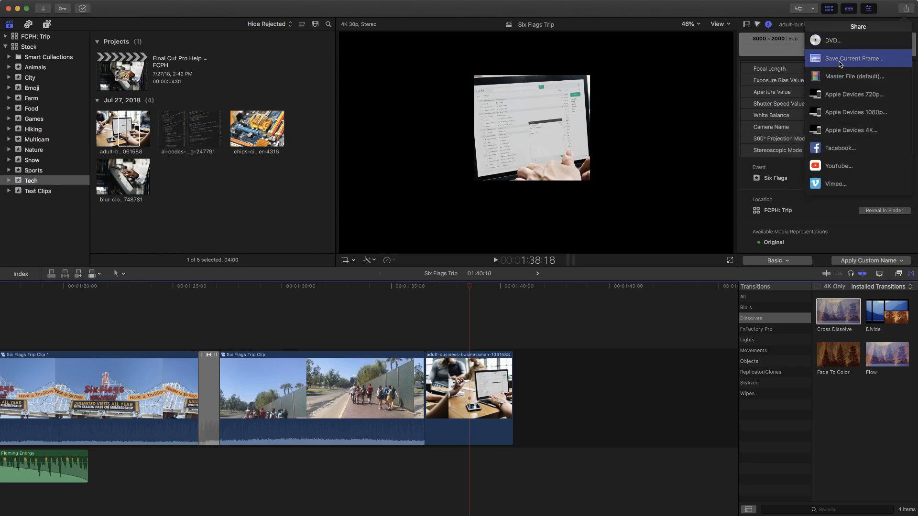
{"action": "left_click", "coordinate": [840, 59]}
{"action": "triple_click", "coordinate": [487, 122]}
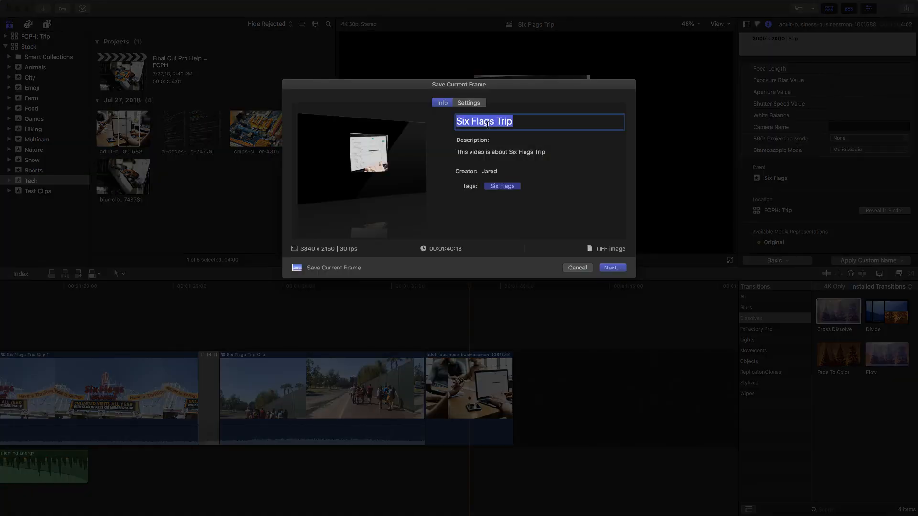
{"action": "type", "text": "Still"}
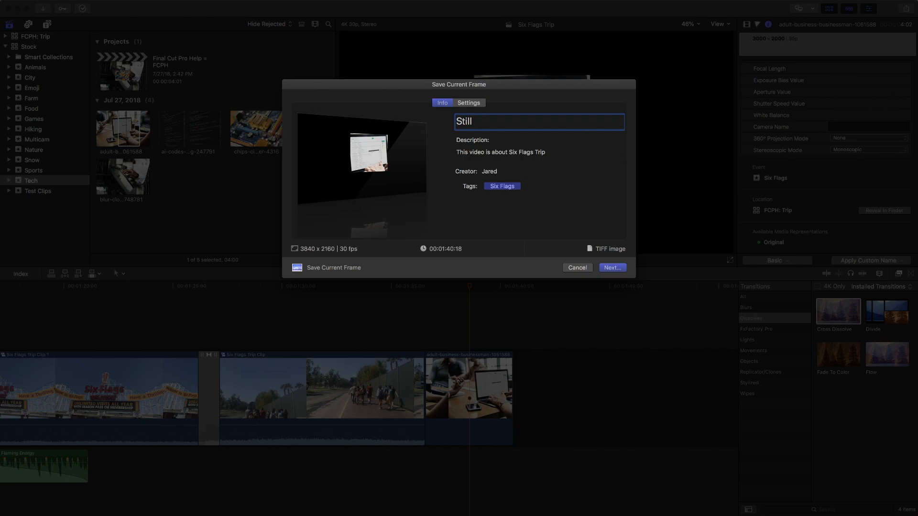
{"action": "left_click", "coordinate": [617, 269]}
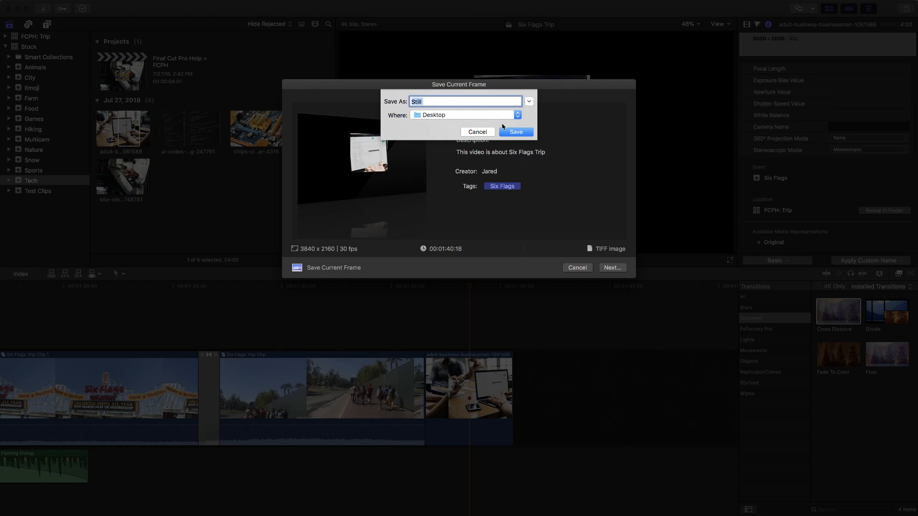
{"action": "left_click", "coordinate": [519, 133]}
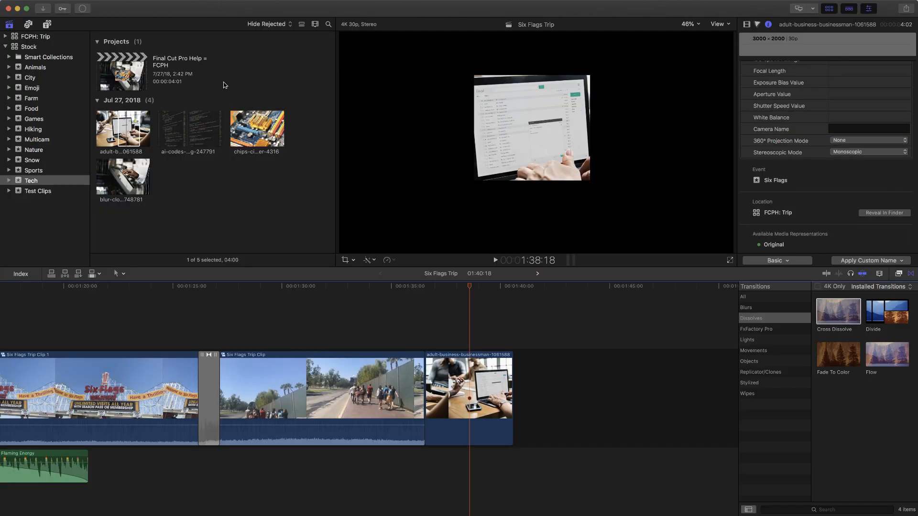
Switch to Finder, show the Desktop folder and open the exported Still .tiff image.
{"action": "key", "text": "super+h"}
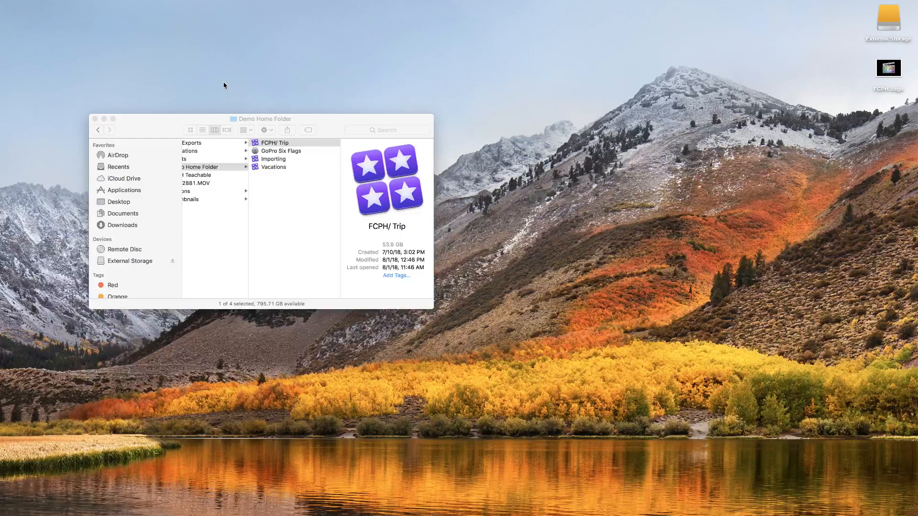
{"action": "left_click", "coordinate": [94, 118]}
{"action": "key", "text": "super+n"}
{"action": "key", "text": "super+shift+d"}
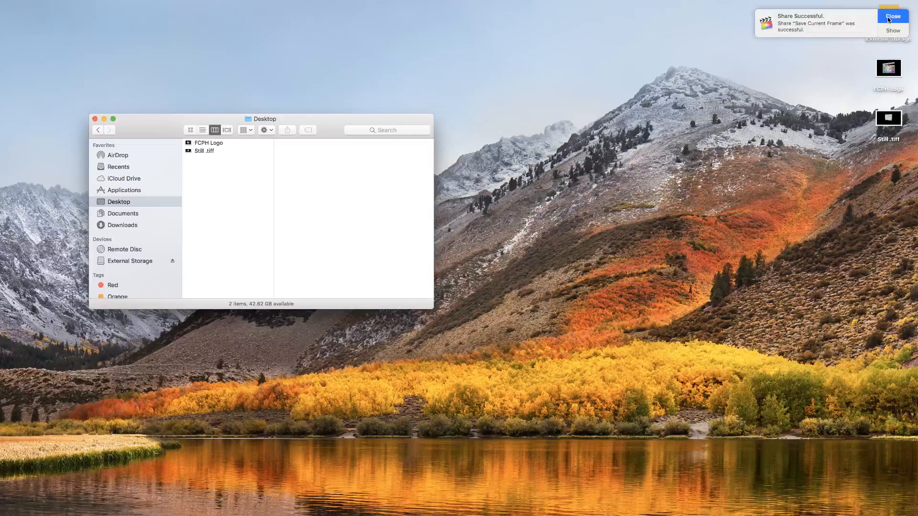
{"action": "left_click", "coordinate": [888, 19]}
{"action": "left_click", "coordinate": [885, 119]}
{"action": "double_click", "coordinate": [886, 119]}
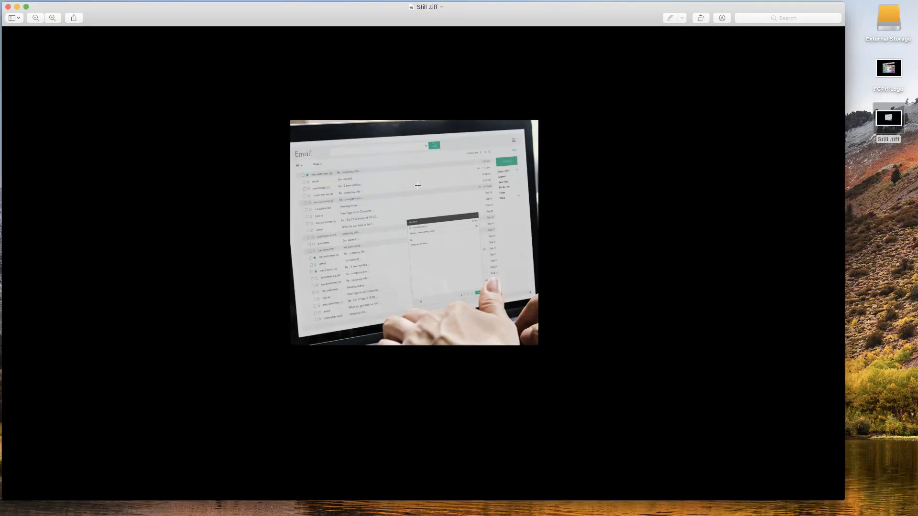
Crop Still .tiff tightly to the laptop picture, removing the black area around it.
{"action": "left_click_drag", "start_coordinate": [289, 118], "coordinate": [538, 344]}
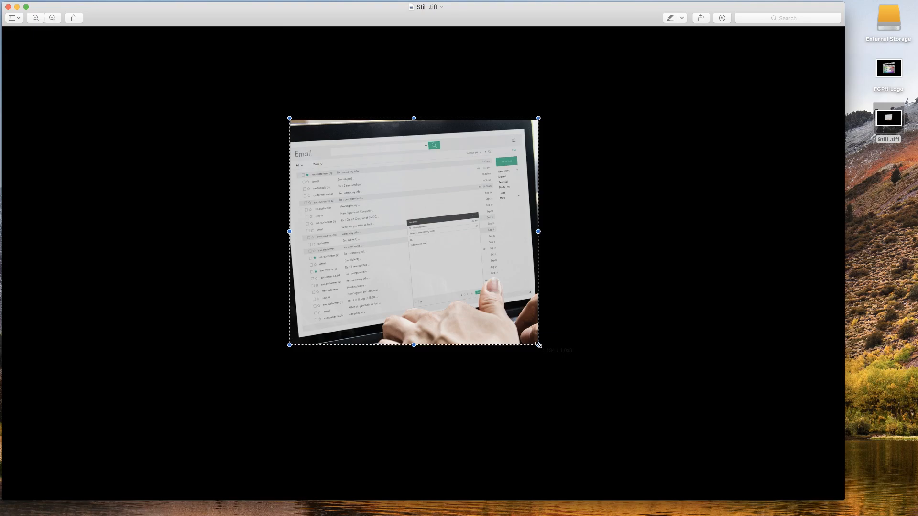
{"action": "left_click_drag", "start_coordinate": [289, 118], "coordinate": [291, 119]}
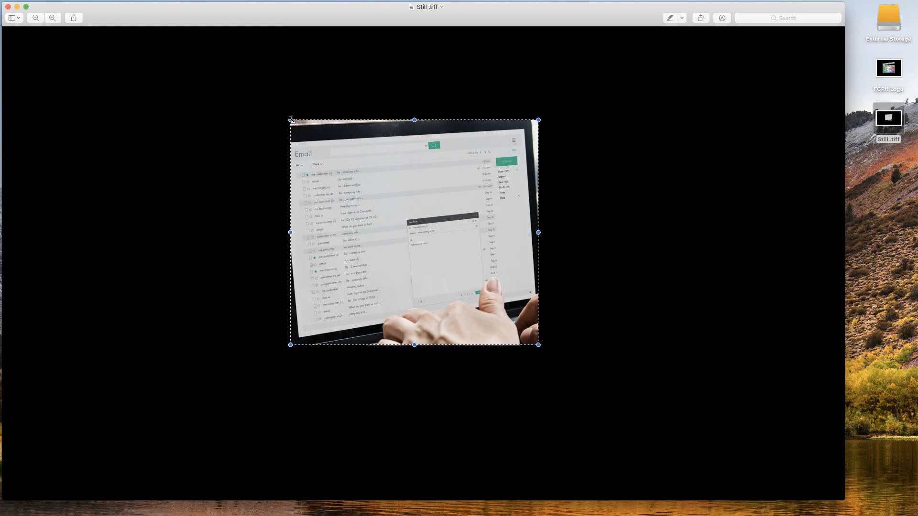
{"action": "key", "text": "super+k"}
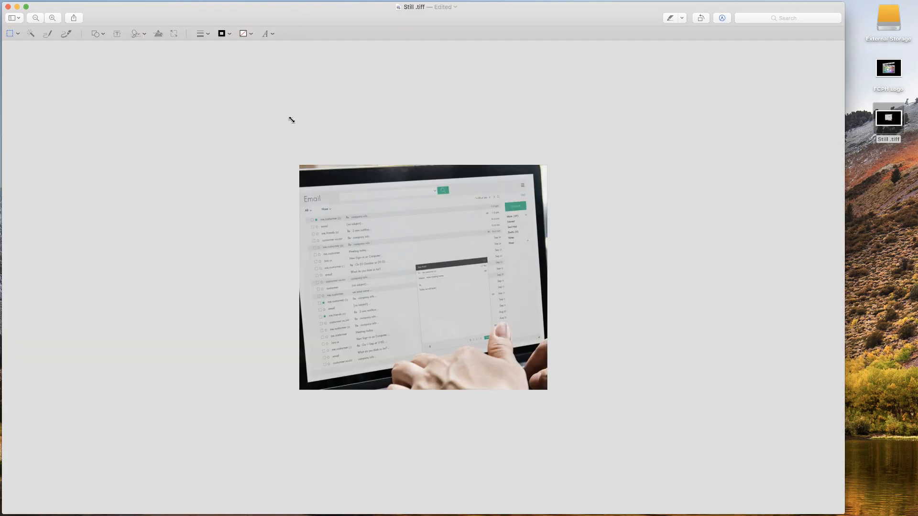
Select the whole cropped image and resize the selection from its corner to read the pixel dimensions.
{"action": "key", "text": "super+a"}
{"action": "left_click_drag", "start_coordinate": [546, 166], "coordinate": [563, 157]}
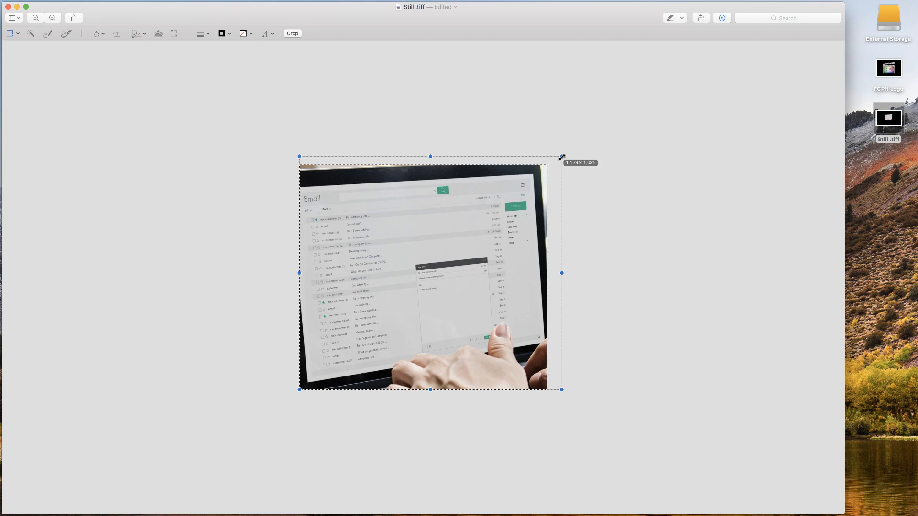
{"action": "left_click_drag", "start_coordinate": [563, 158], "coordinate": [562, 158]}
Switch to Final Cut Pro and start a new project in the Tech event with the video format set to Custom.
{"action": "key", "text": "super+Tab"}
{"action": "key", "text": "super+Tab"}
{"action": "key", "text": "super+Tab"}
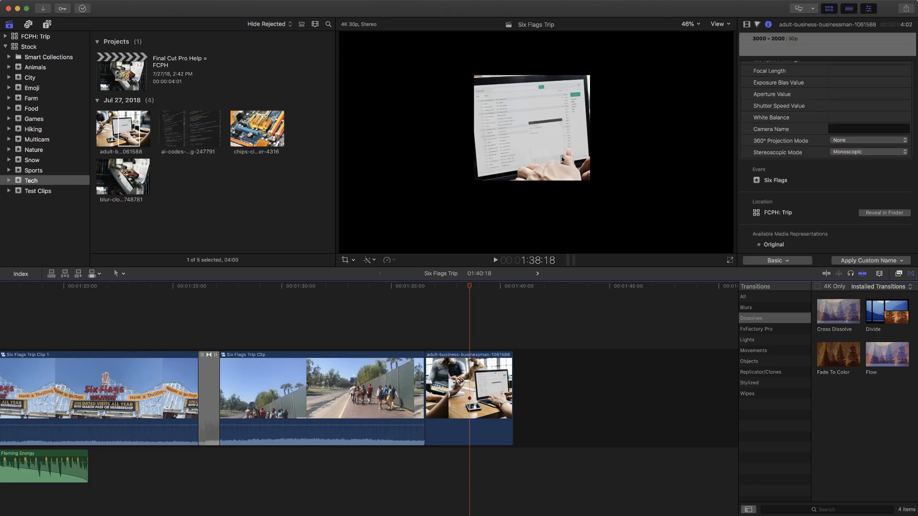
{"action": "left_click", "coordinate": [203, 203]}
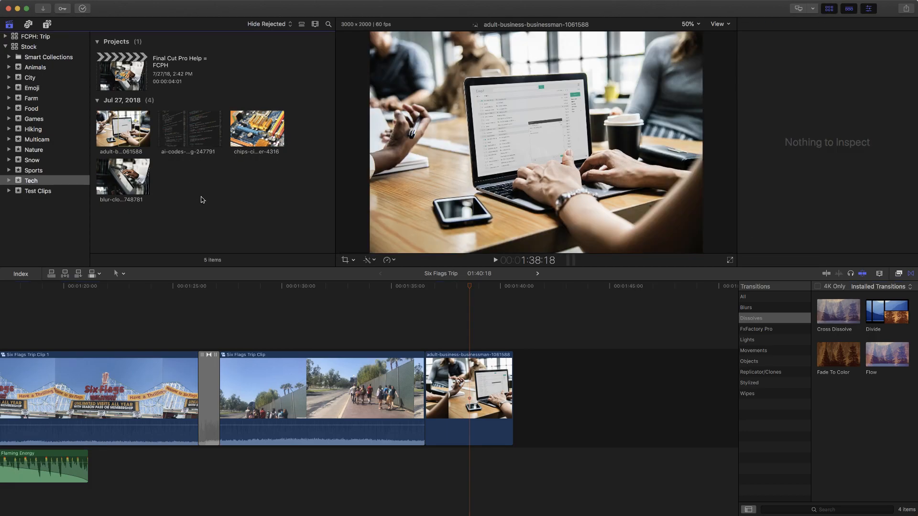
{"action": "left_click", "coordinate": [77, 5]}
{"action": "mouse_move", "coordinate": [133, 16]}
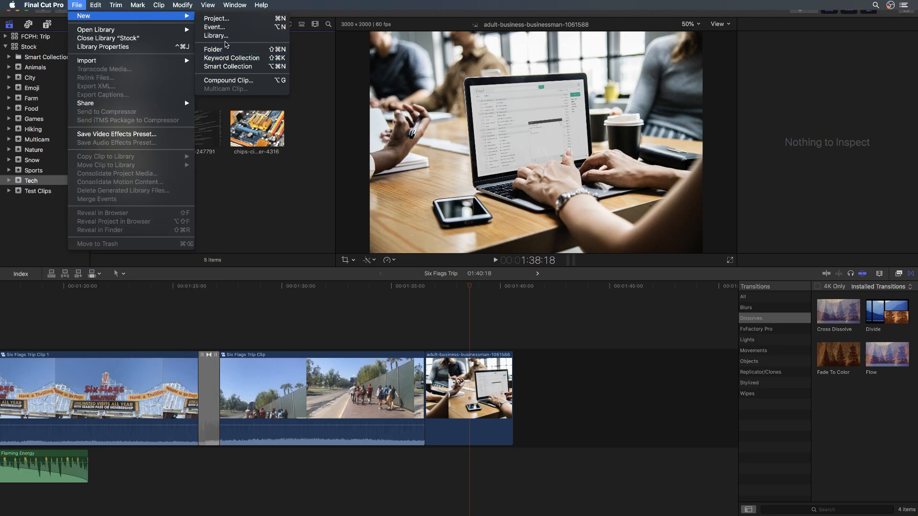
{"action": "left_click", "coordinate": [225, 21]}
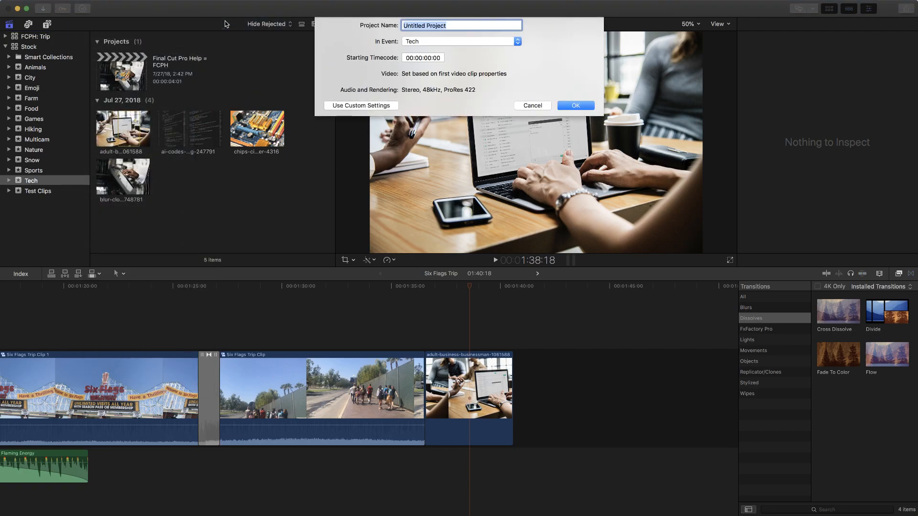
{"action": "left_click", "coordinate": [357, 106]}
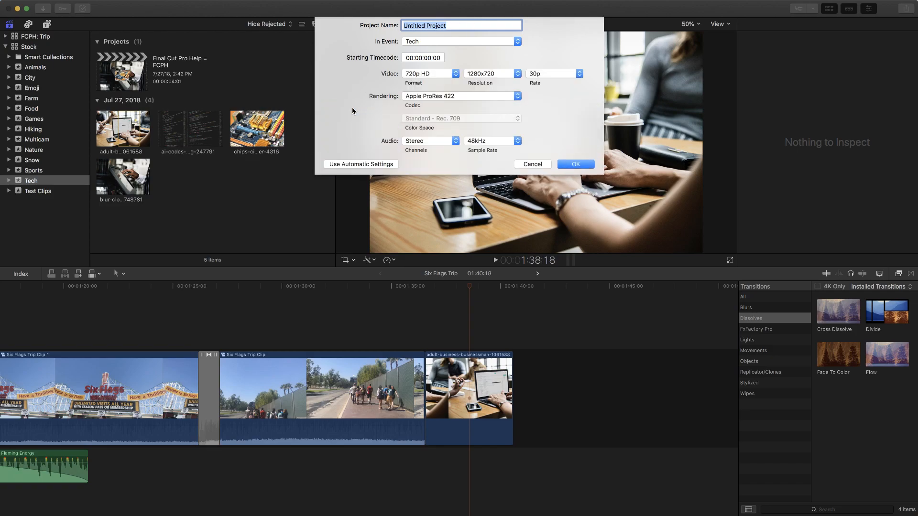
{"action": "left_click", "coordinate": [425, 73]}
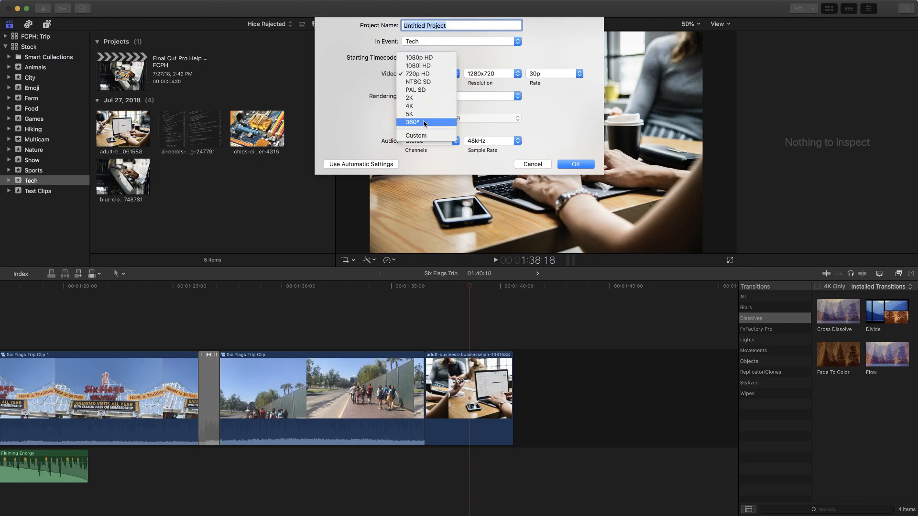
{"action": "left_click", "coordinate": [423, 136]}
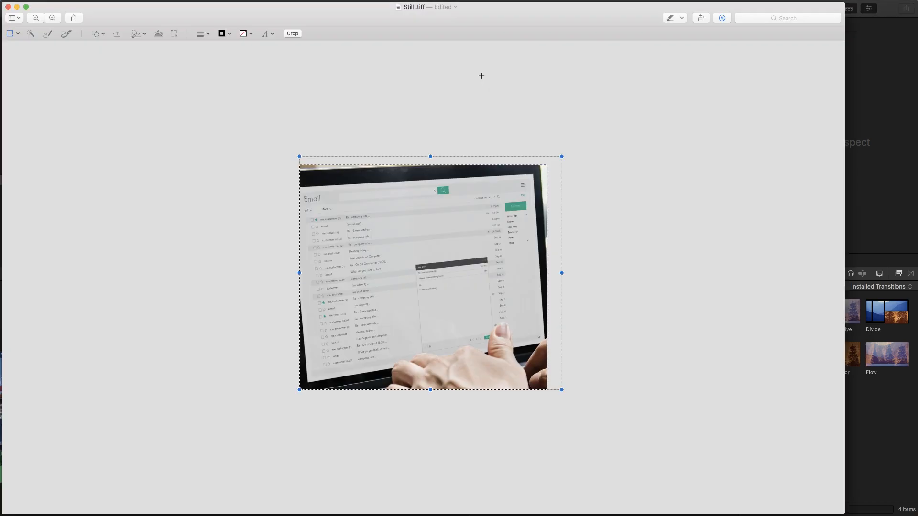
Recheck the selection size in Still .tiff, set the project's resolution to 1129 x 1025, and create the project.
{"action": "left_click_drag", "start_coordinate": [563, 156], "coordinate": [567, 150]}
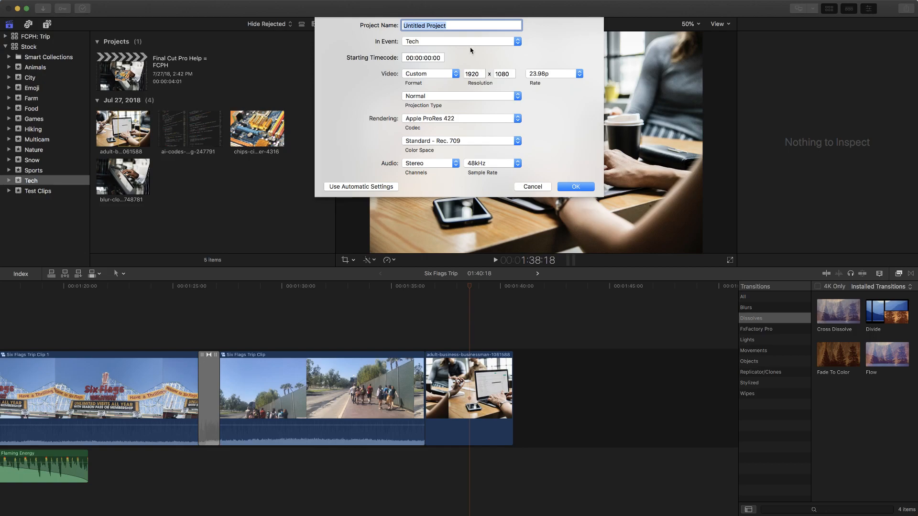
{"action": "double_click", "coordinate": [471, 72]}
{"action": "type", "text": "1129"}
{"action": "key", "text": "Tab"}
{"action": "type", "text": "1"}
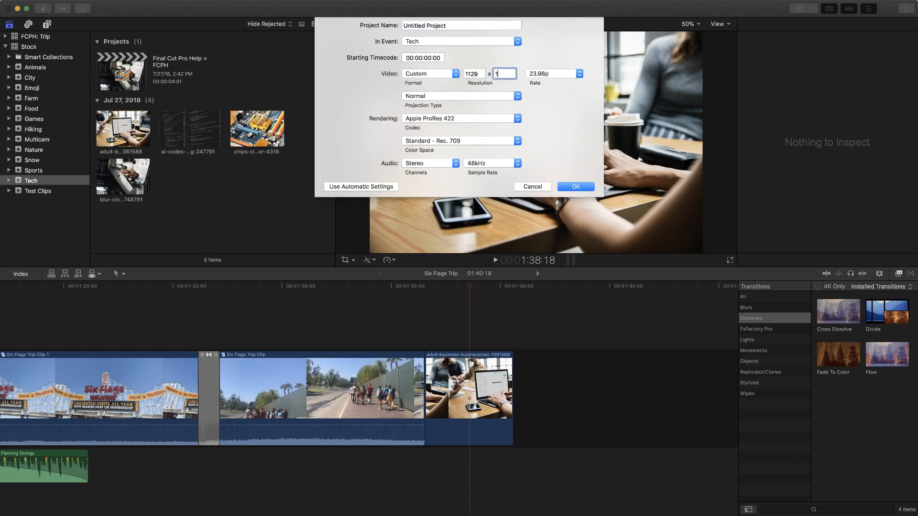
{"action": "type", "text": "025"}
{"action": "key", "text": "Return"}
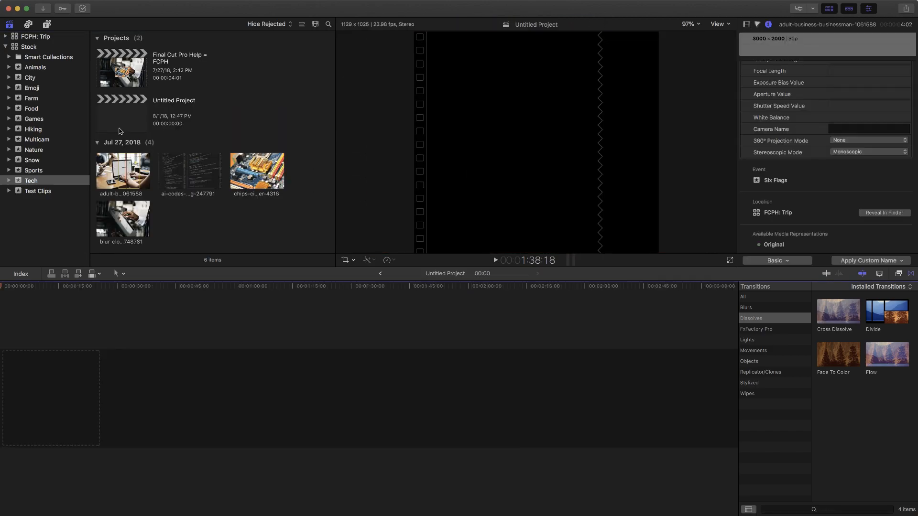
Copy the cropped laptop photo clip from the Six Flags Trip timeline and paste it into the empty Untitled Project.
{"action": "double_click", "coordinate": [127, 85]}
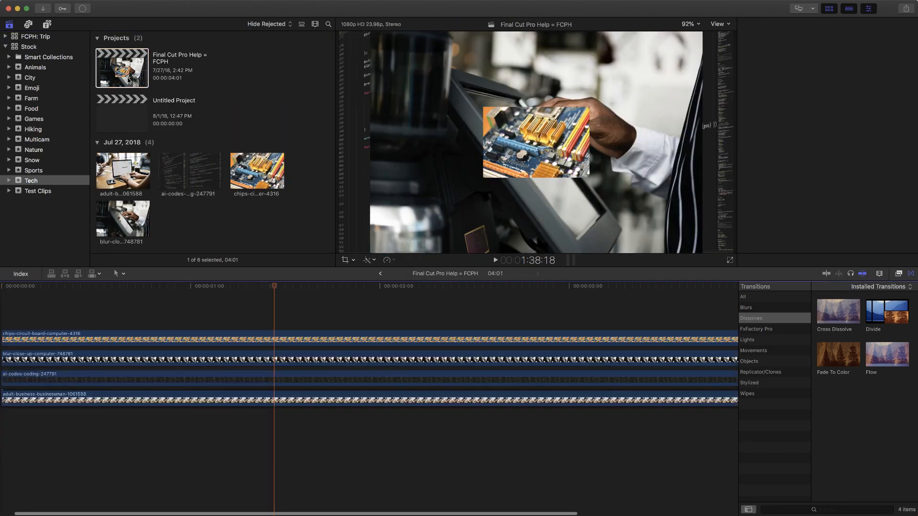
{"action": "double_click", "coordinate": [127, 117]}
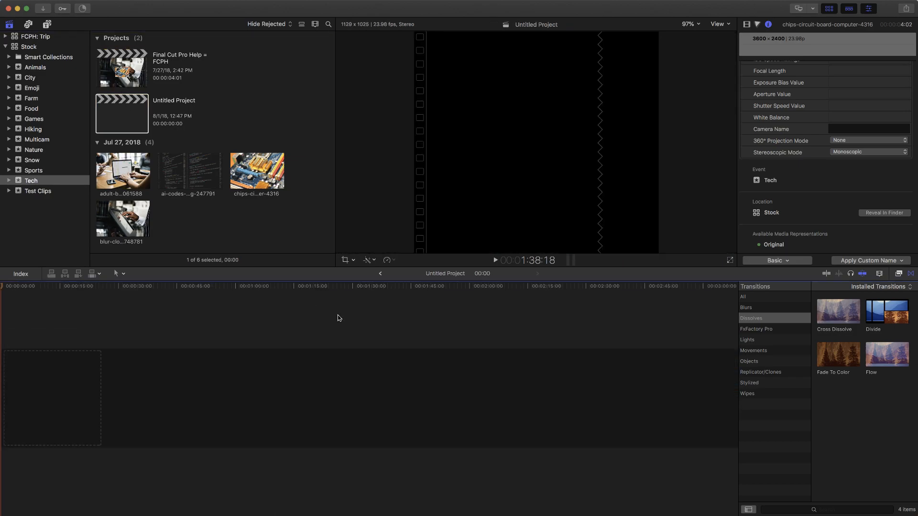
{"action": "left_click", "coordinate": [382, 274]}
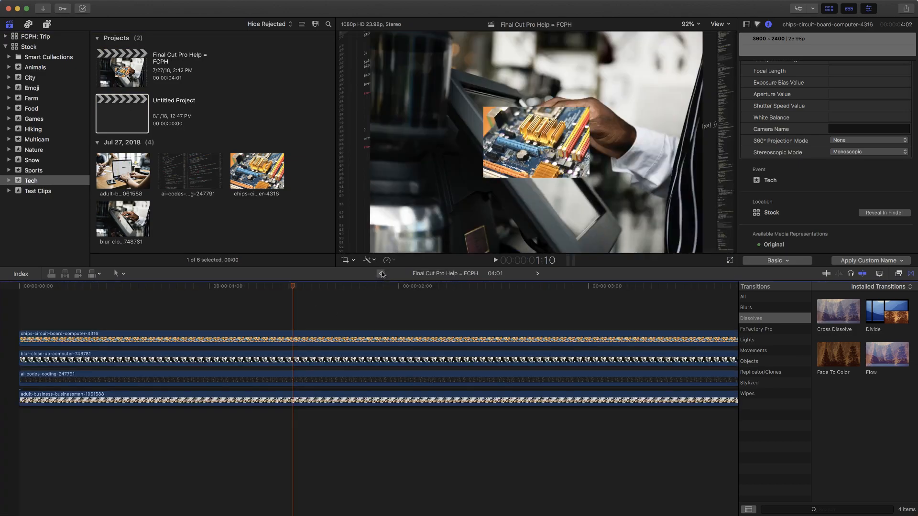
{"action": "left_click", "coordinate": [382, 274]}
{"action": "left_click", "coordinate": [512, 387]}
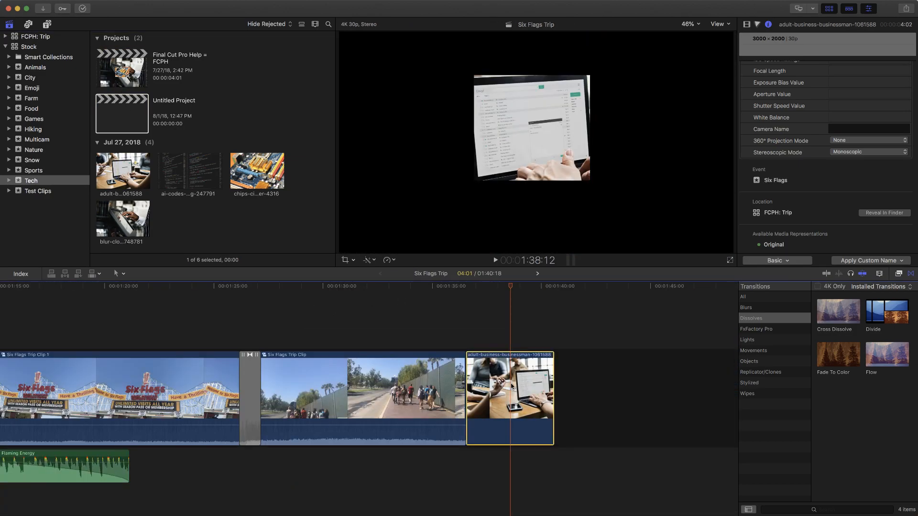
{"action": "double_click", "coordinate": [144, 119]}
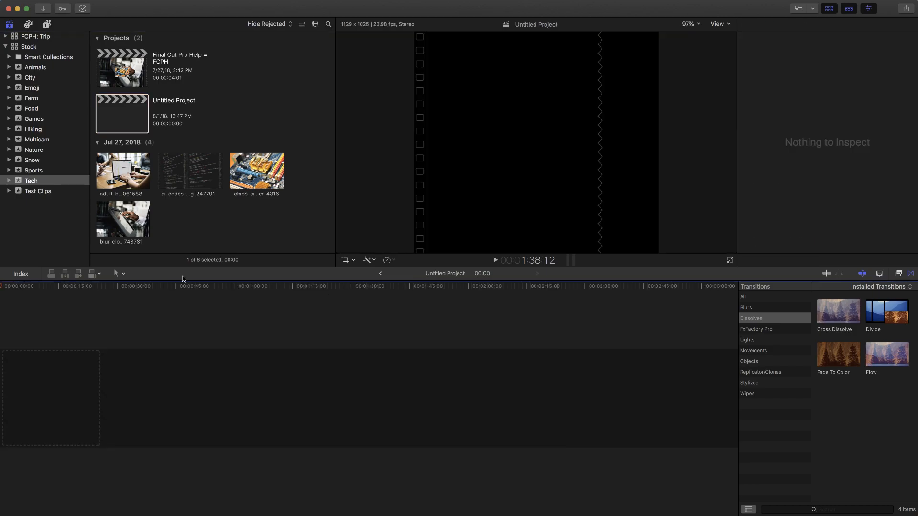
{"action": "key", "text": "super+v"}
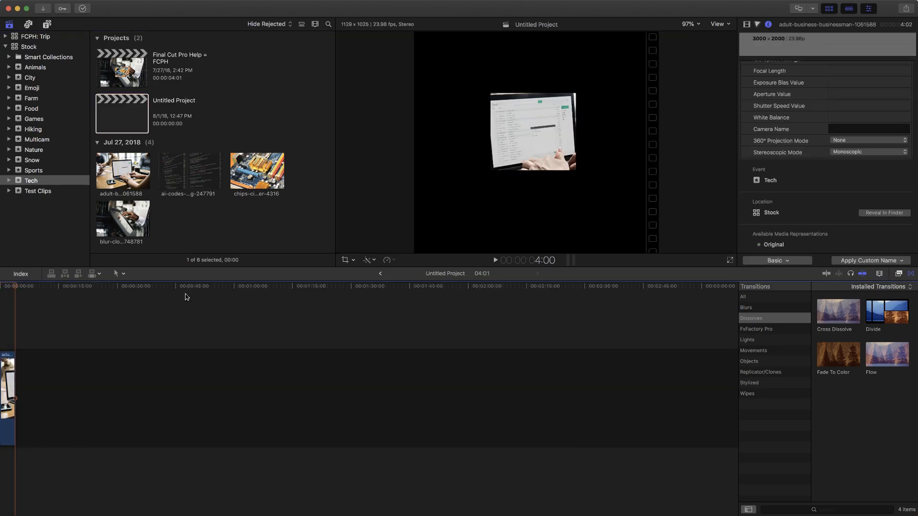
Scale the pasted photo clip to 303% and set its position to X 48 px, Y -116 px so it fills the frame.
{"action": "left_click", "coordinate": [36, 337]}
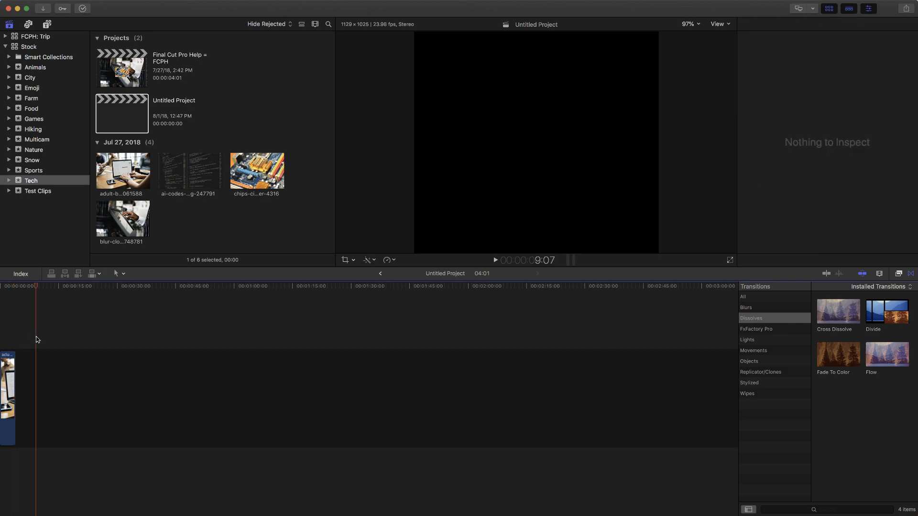
{"action": "key", "text": "shift+z"}
{"action": "left_click", "coordinate": [250, 343]}
{"action": "left_click", "coordinate": [286, 359]}
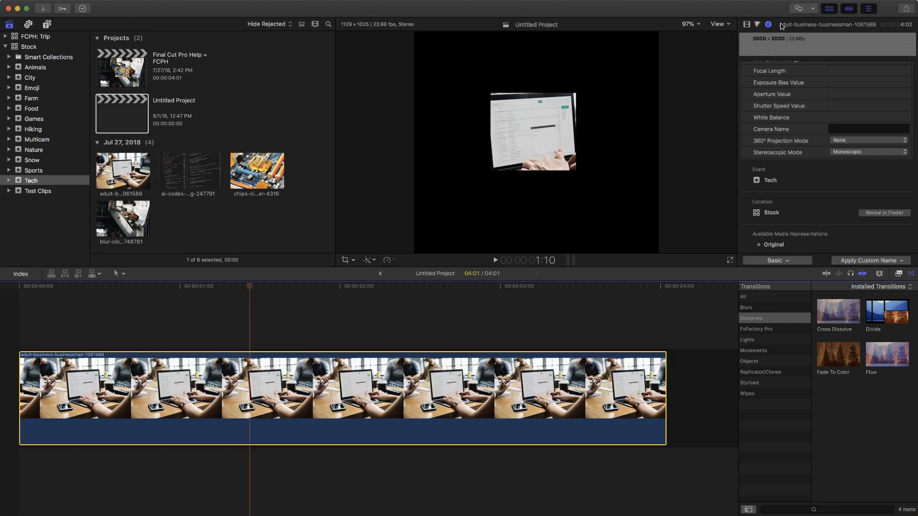
{"action": "left_click", "coordinate": [747, 25]}
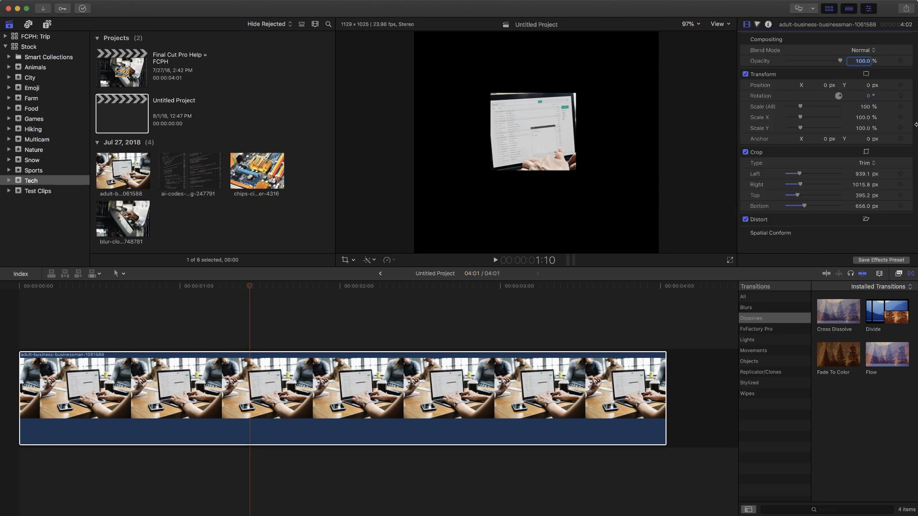
{"action": "left_click_drag", "start_coordinate": [865, 107], "coordinate": [864, 48]}
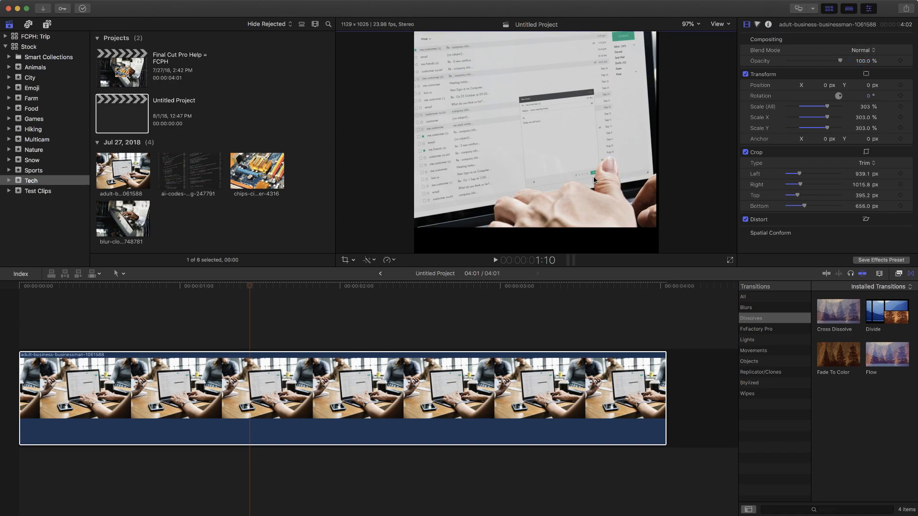
{"action": "left_click_drag", "start_coordinate": [826, 87], "coordinate": [868, 86]}
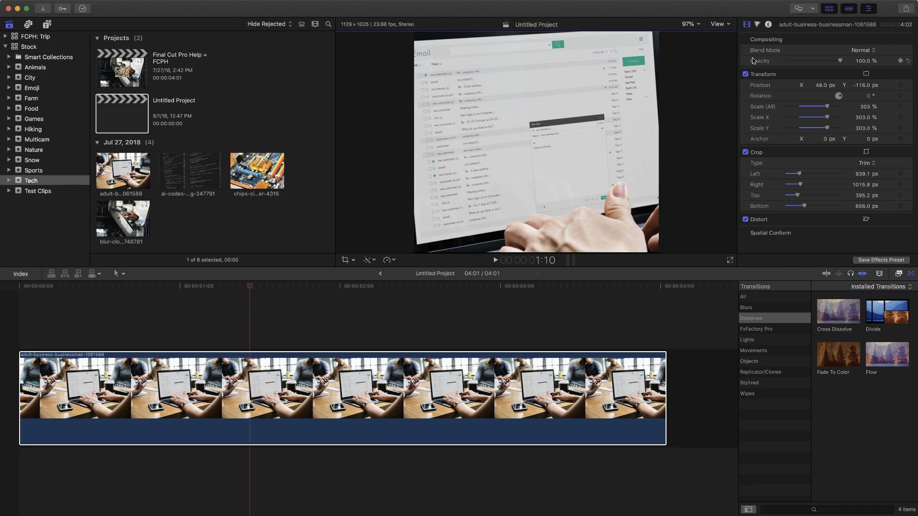
Add Email to the list of share destinations, placed after DVD, and close the destination preferences.
{"action": "left_click", "coordinate": [905, 9]}
{"action": "left_click", "coordinate": [905, 9]}
{"action": "left_click", "coordinate": [907, 8]}
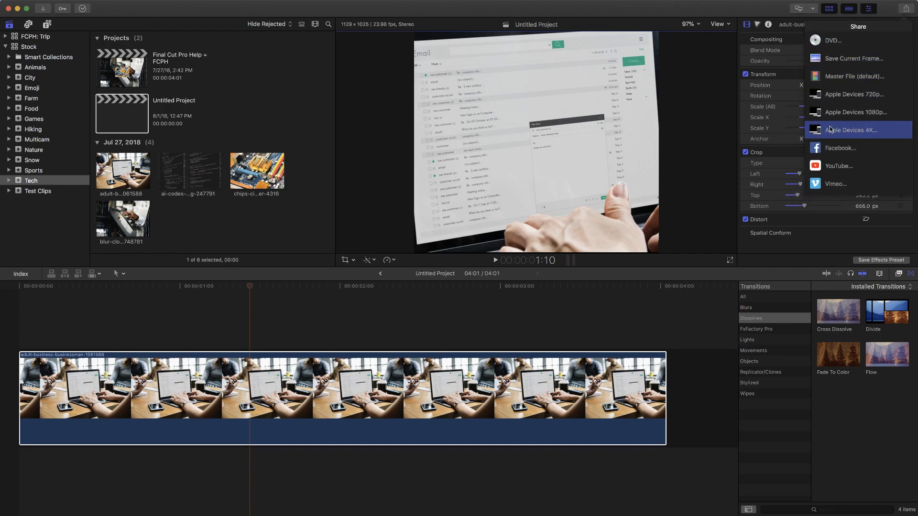
{"action": "scroll", "coordinate": [831, 120], "scroll_direction": "down", "scroll_amount": 3}
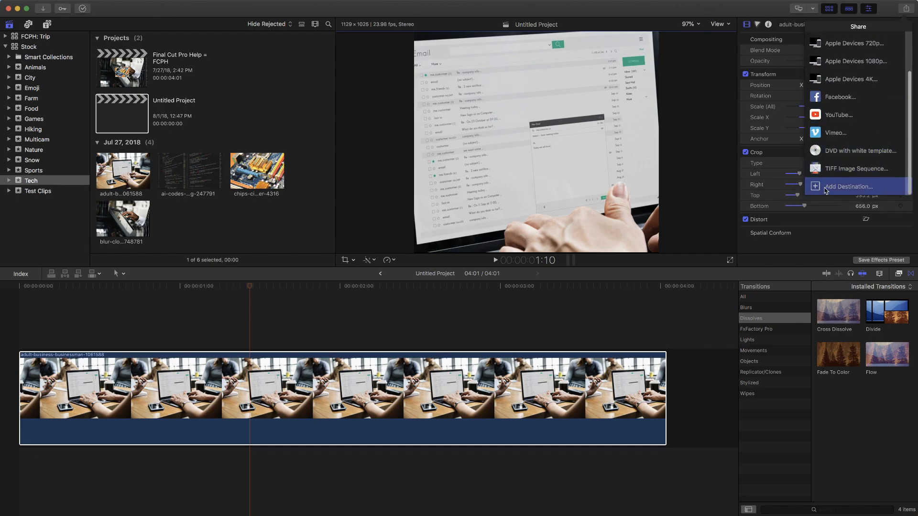
{"action": "left_click", "coordinate": [830, 187]}
{"action": "left_click_drag", "start_coordinate": [557, 125], "coordinate": [348, 128]}
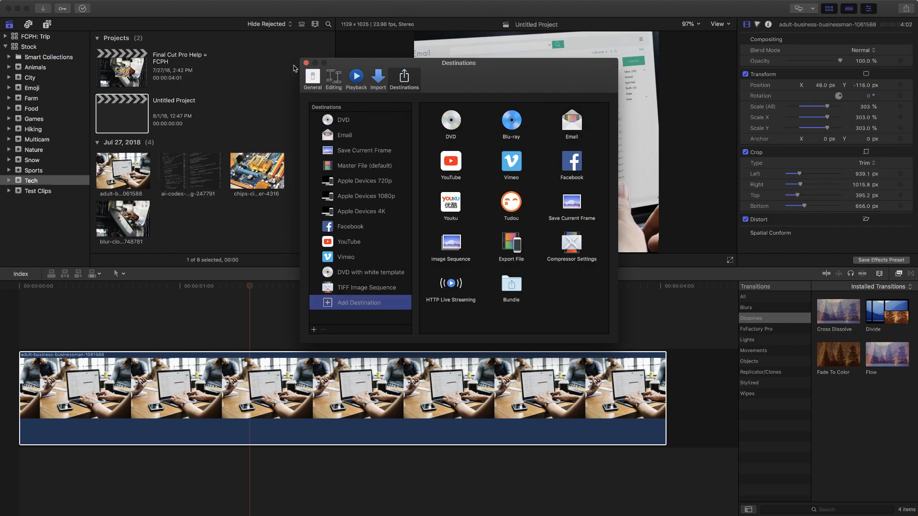
{"action": "left_click", "coordinate": [307, 63]}
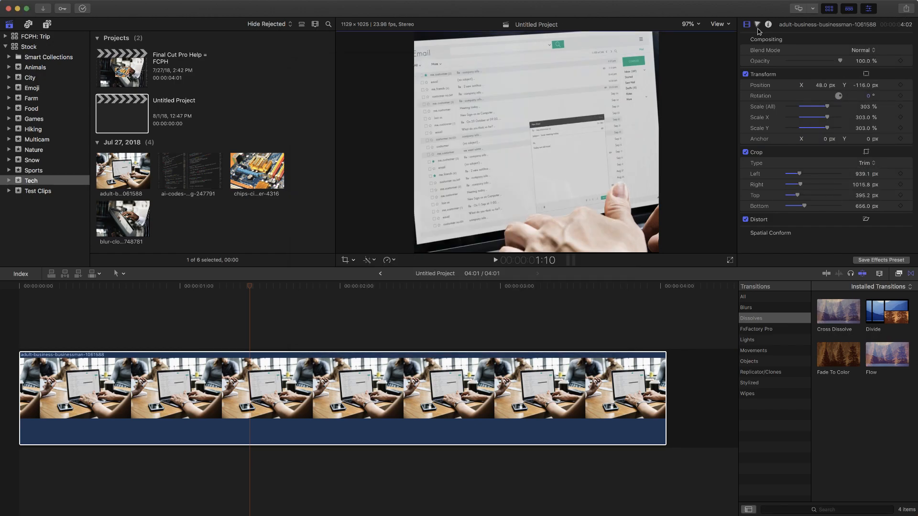
Open an Email share of the project, set its resolution to HD 1080p (1129 x 1025), and cancel the share.
{"action": "left_click", "coordinate": [905, 8]}
{"action": "left_click", "coordinate": [847, 62]}
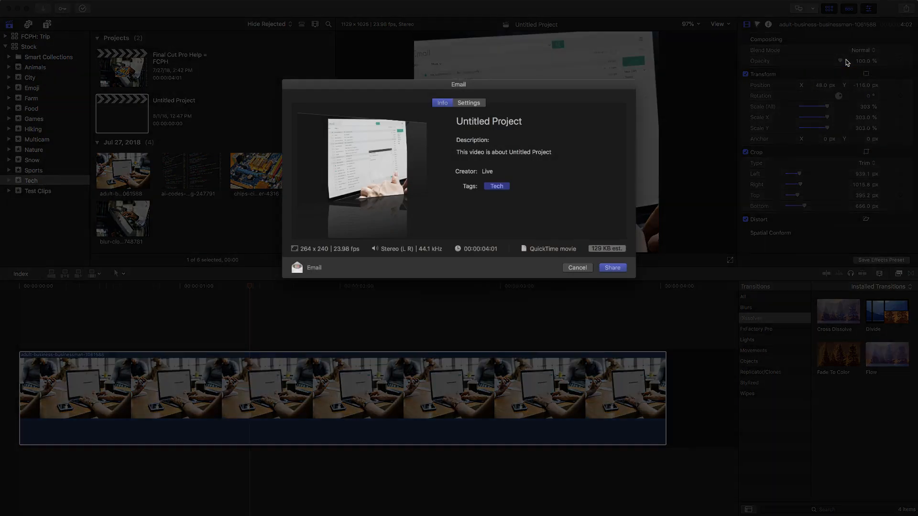
{"action": "left_click", "coordinate": [469, 107]}
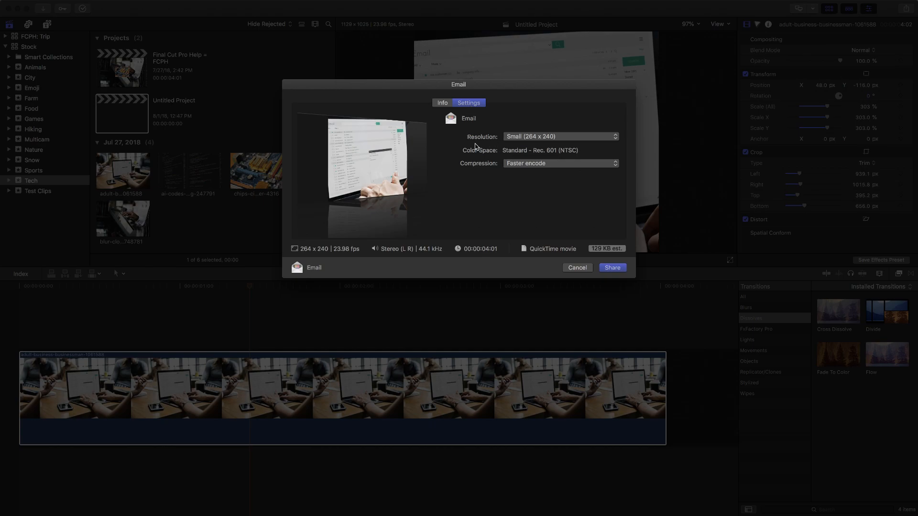
{"action": "left_click", "coordinate": [538, 139]}
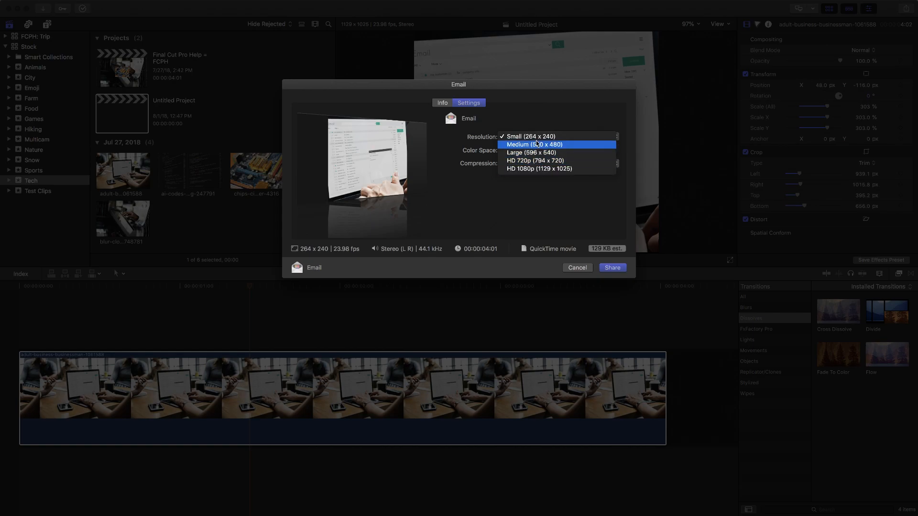
{"action": "left_click", "coordinate": [521, 169]}
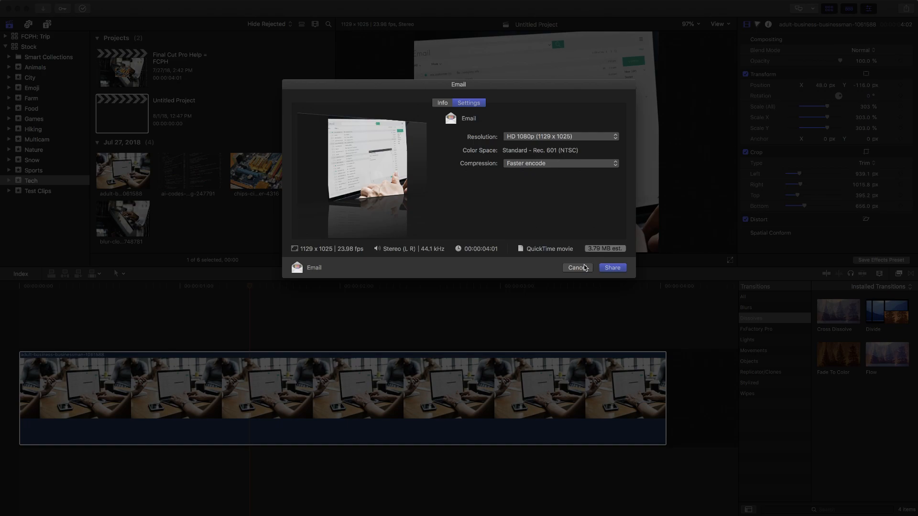
{"action": "left_click", "coordinate": [582, 266]}
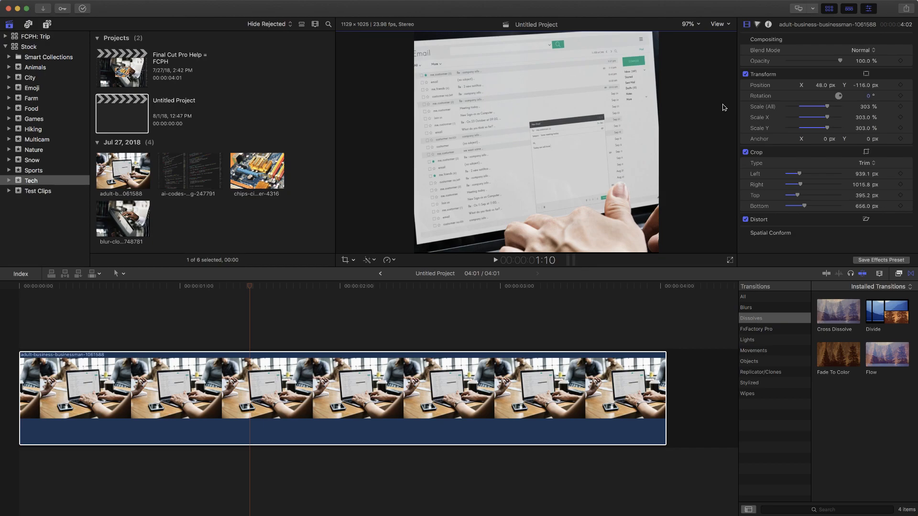
Open a Master File share of the Untitled Project and title it "For IGTV".
{"action": "left_click", "coordinate": [910, 10]}
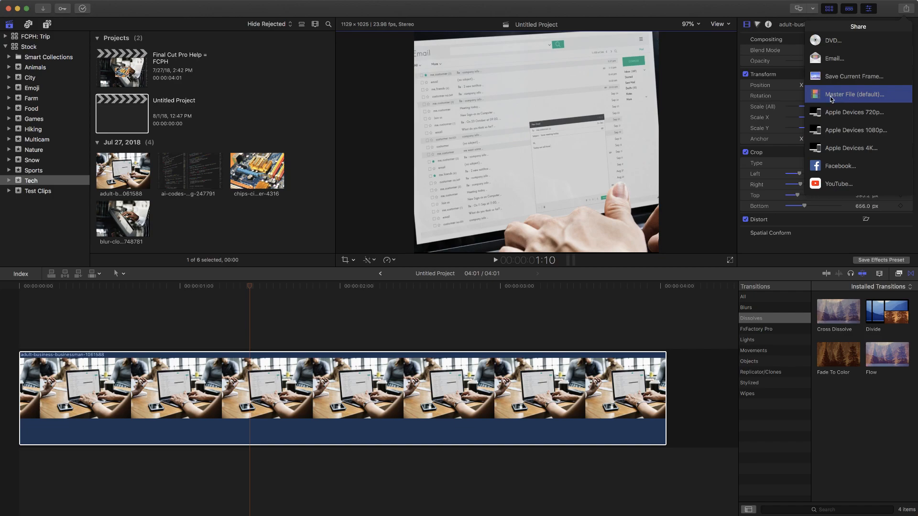
{"action": "left_click", "coordinate": [832, 99]}
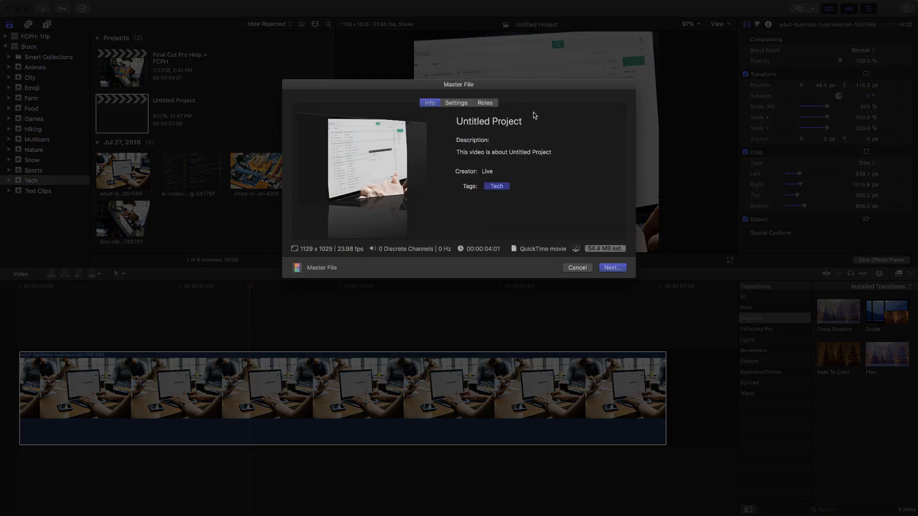
{"action": "triple_click", "coordinate": [524, 123]}
{"action": "type", "text": "For "}
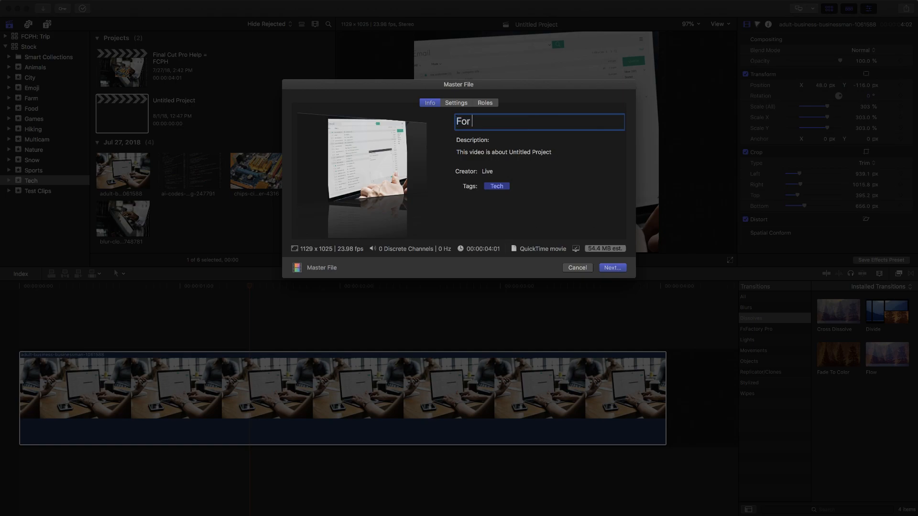
{"action": "type", "text": "IGTV"}
Check the master file's export settings and save it to the Desktop as "For IGTV".
{"action": "left_click", "coordinate": [612, 268]}
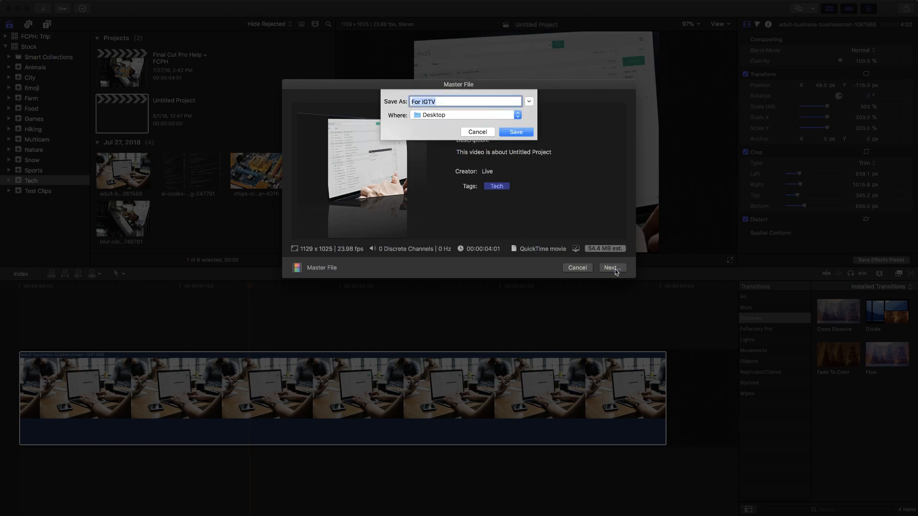
{"action": "left_click", "coordinate": [478, 132]}
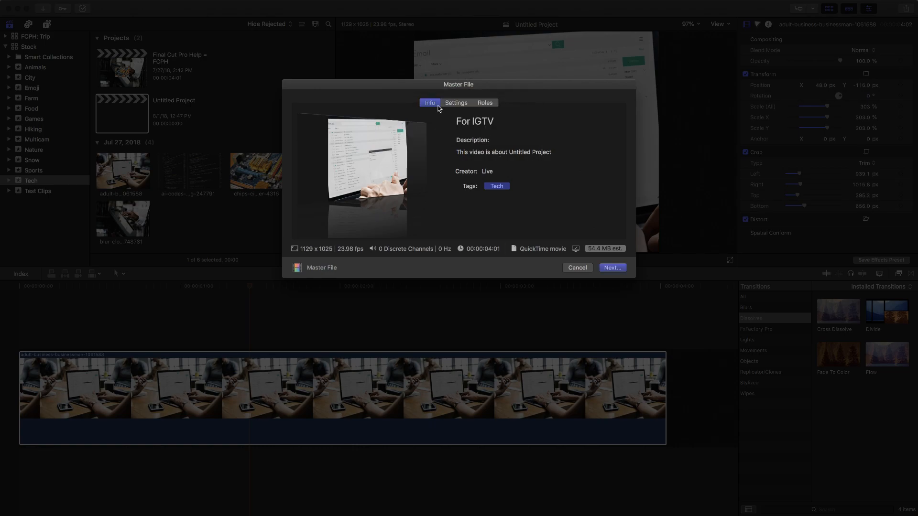
{"action": "left_click", "coordinate": [456, 104]}
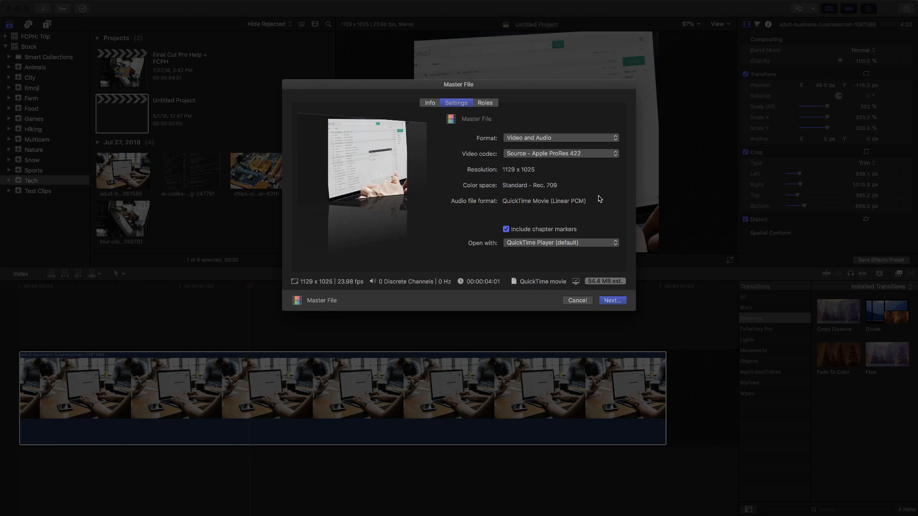
{"action": "left_click", "coordinate": [612, 300]}
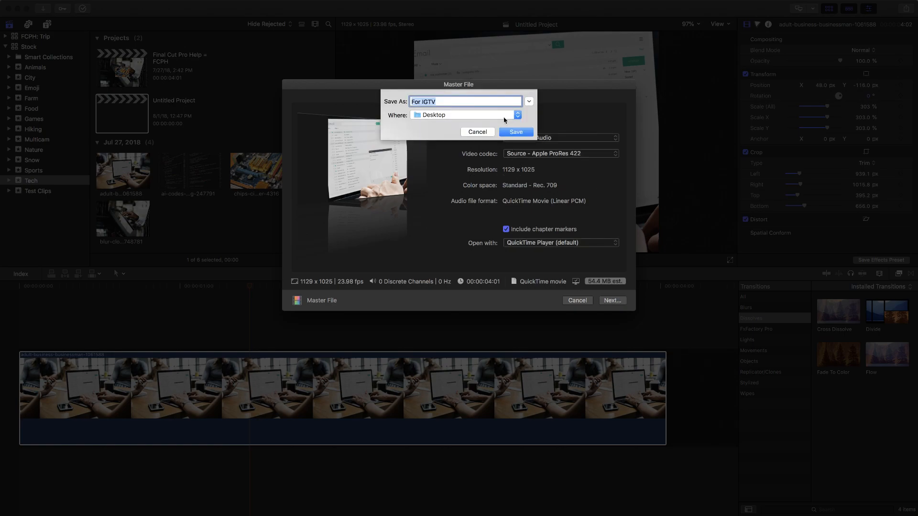
{"action": "left_click", "coordinate": [506, 130]}
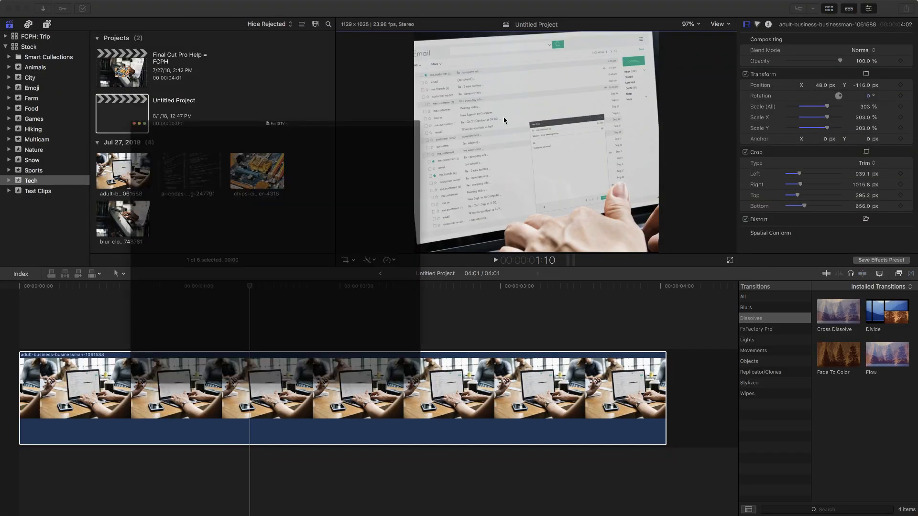
Hide the open applications and preview the exported For IGTV.mov on the desktop with Quick Look.
{"action": "key", "text": "super+h"}
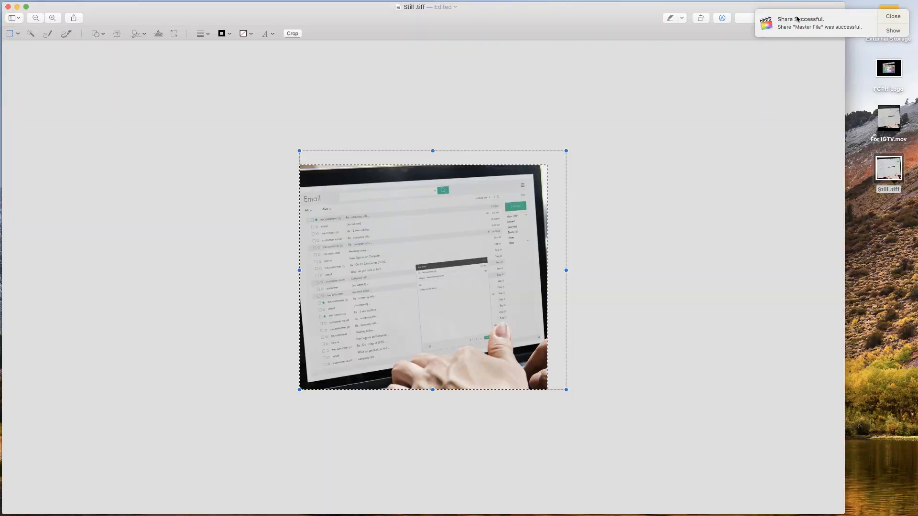
{"action": "left_click", "coordinate": [636, 126]}
{"action": "key", "text": "super+h"}
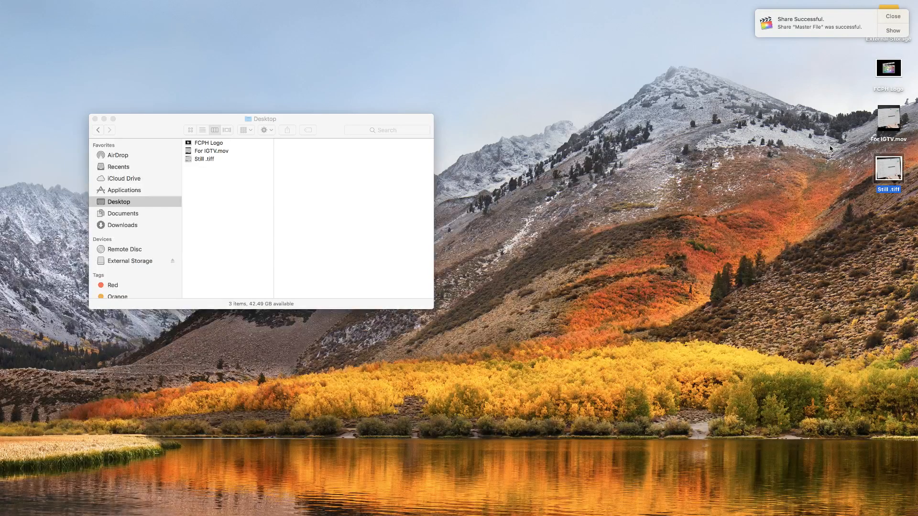
{"action": "left_click", "coordinate": [884, 144]}
{"action": "key", "text": "space"}
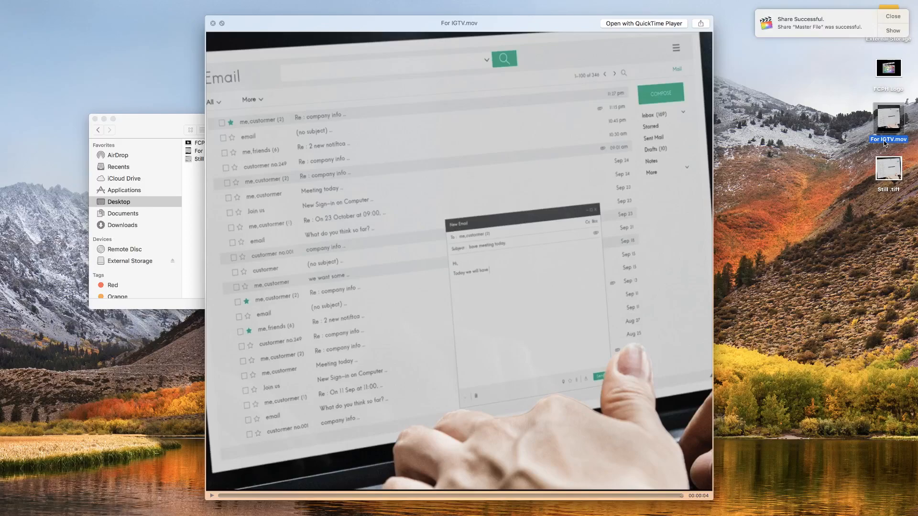
{"action": "key", "text": "space"}
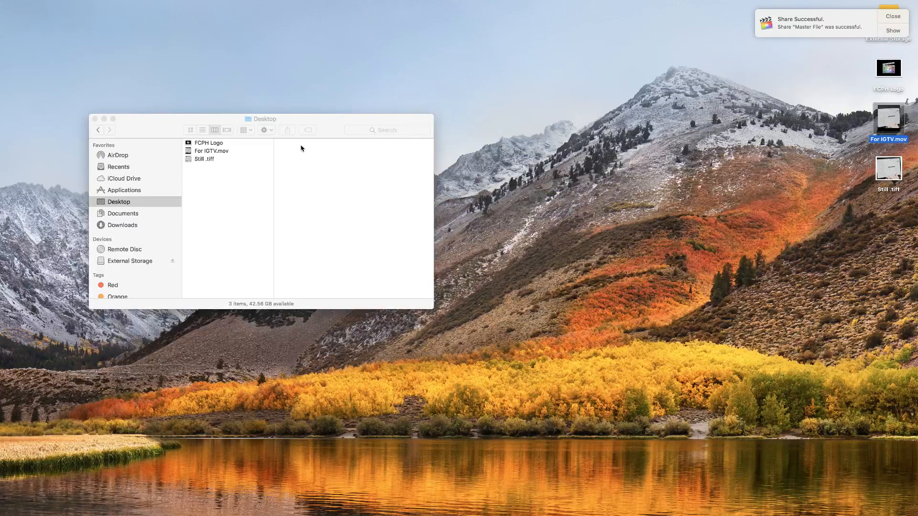
Select For IGTV.mov in the Desktop folder window, view its sharing options including AirDrop, and dismiss the share notification.
{"action": "left_click", "coordinate": [224, 153]}
{"action": "left_click", "coordinate": [229, 152]}
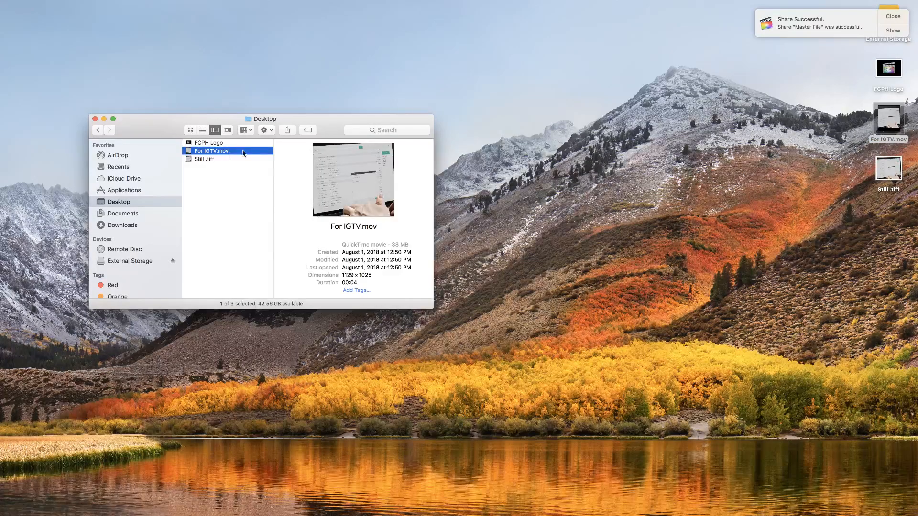
{"action": "left_click", "coordinate": [290, 132]}
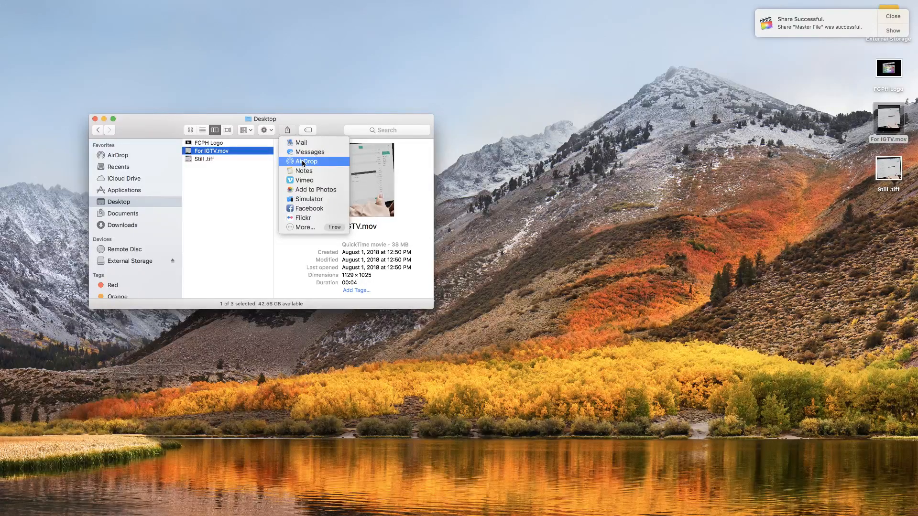
{"action": "left_click", "coordinate": [262, 182]}
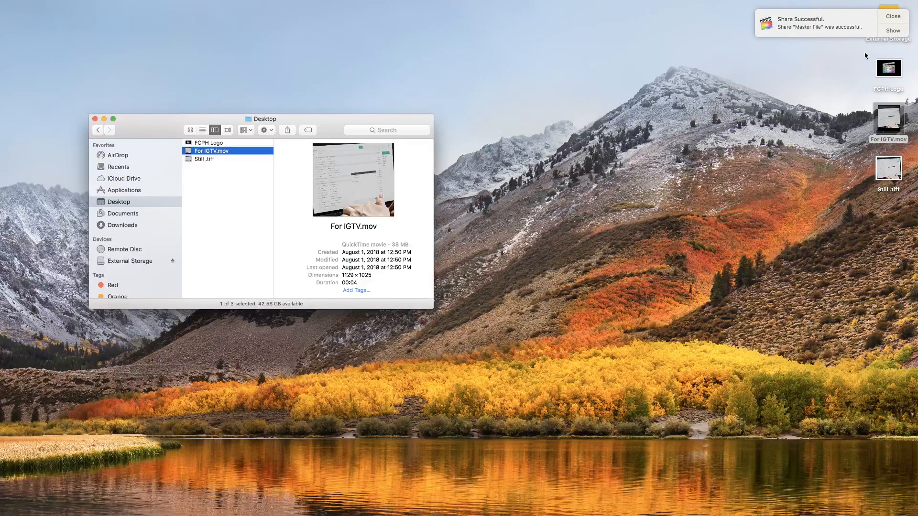
{"action": "left_click", "coordinate": [896, 21]}
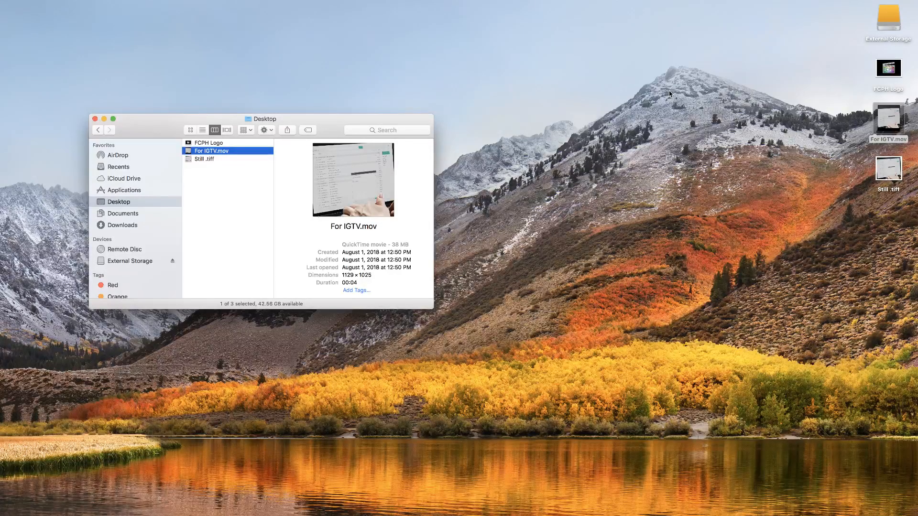
Switch to Final Cut Pro, return to the Six Flags Trip project, and fit its whole timeline in view.
{"action": "mouse_move", "coordinate": [335, 515]}
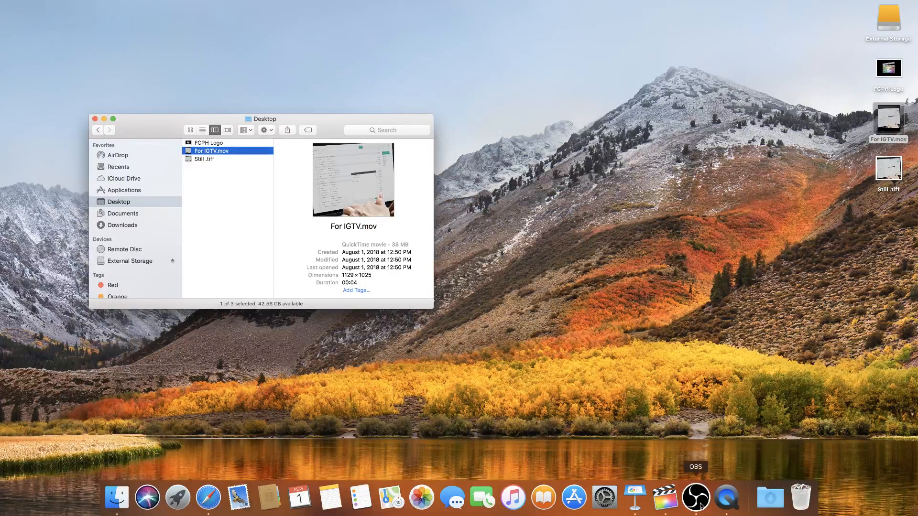
{"action": "left_click", "coordinate": [671, 508]}
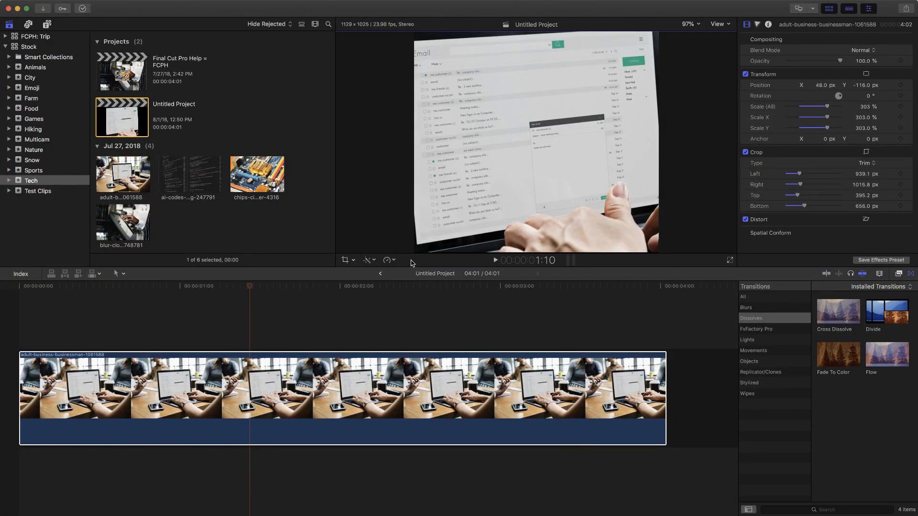
{"action": "left_click", "coordinate": [380, 274]}
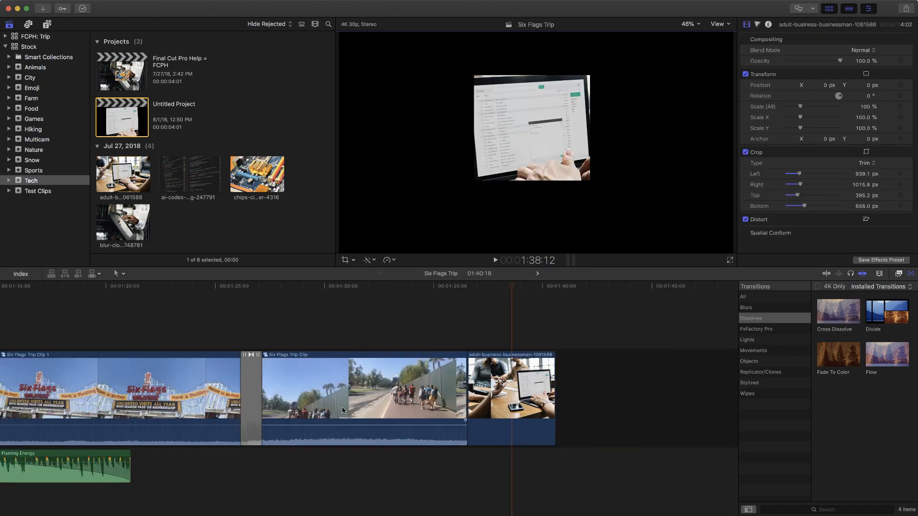
{"action": "left_click_drag", "start_coordinate": [349, 287], "coordinate": [289, 293]}
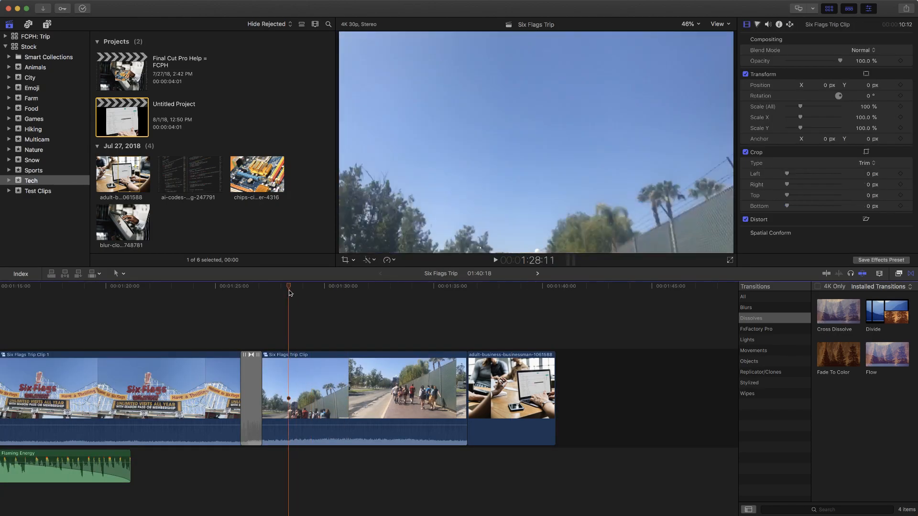
{"action": "scroll", "coordinate": [290, 293], "scroll_direction": "left", "scroll_amount": 20}
{"action": "scroll", "coordinate": [290, 292], "scroll_direction": "left", "scroll_amount": 20}
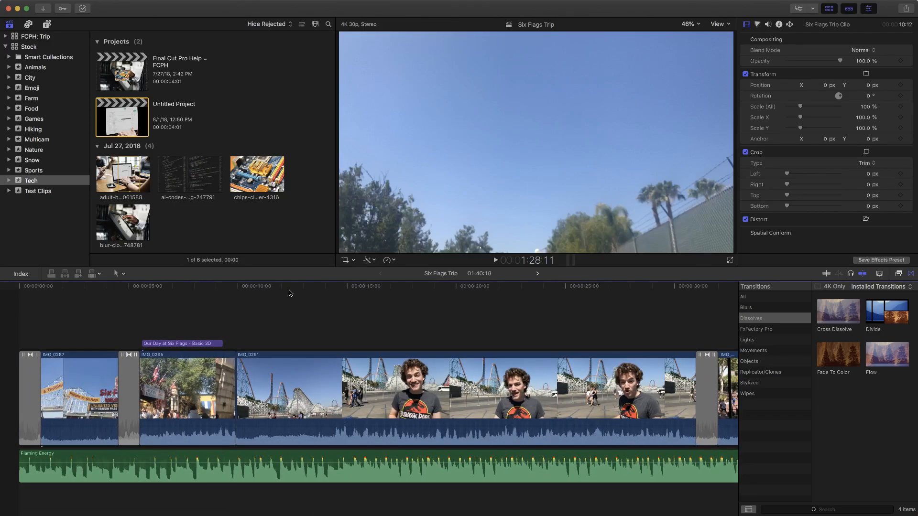
{"action": "key", "text": "shift+z"}
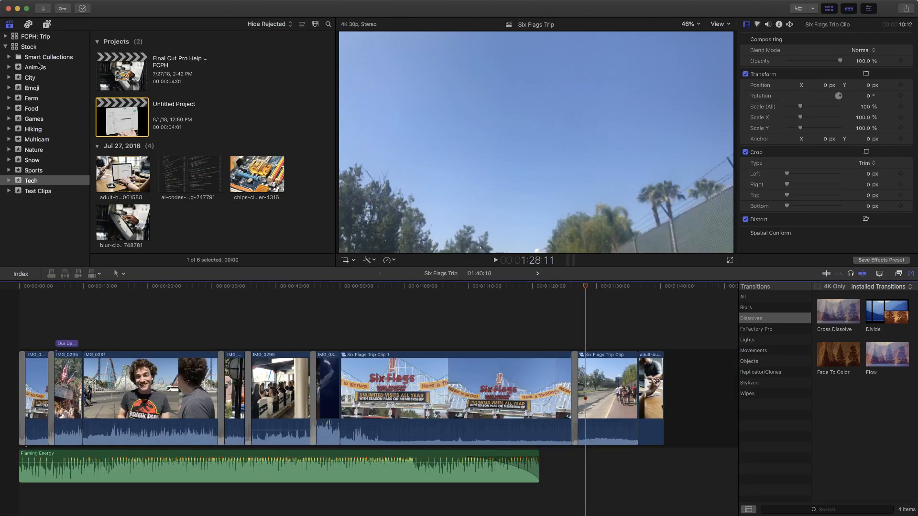
Add about 7 seconds of IMG_0326 from the FCPH: Trip library to the end of the Six Flags Trip timeline.
{"action": "left_click", "coordinate": [5, 37]}
{"action": "left_click", "coordinate": [34, 36]}
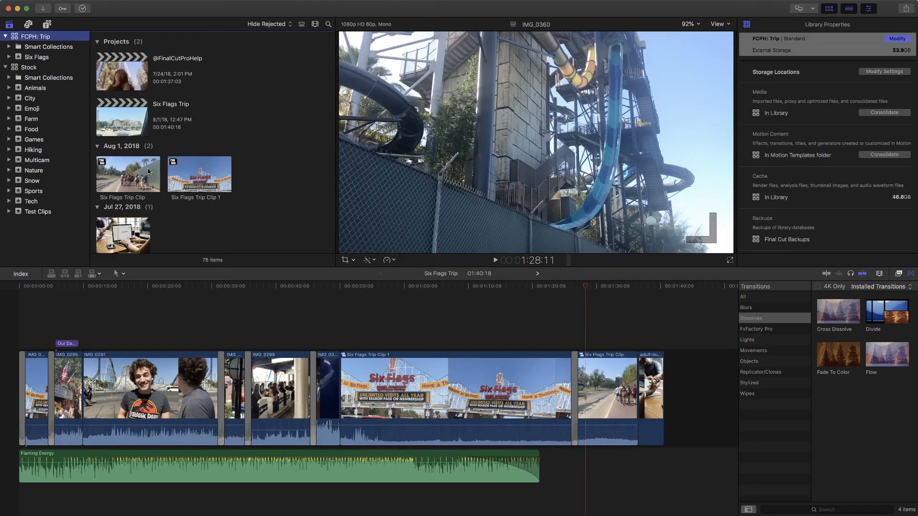
{"action": "scroll", "coordinate": [149, 172], "scroll_direction": "down", "scroll_amount": 15}
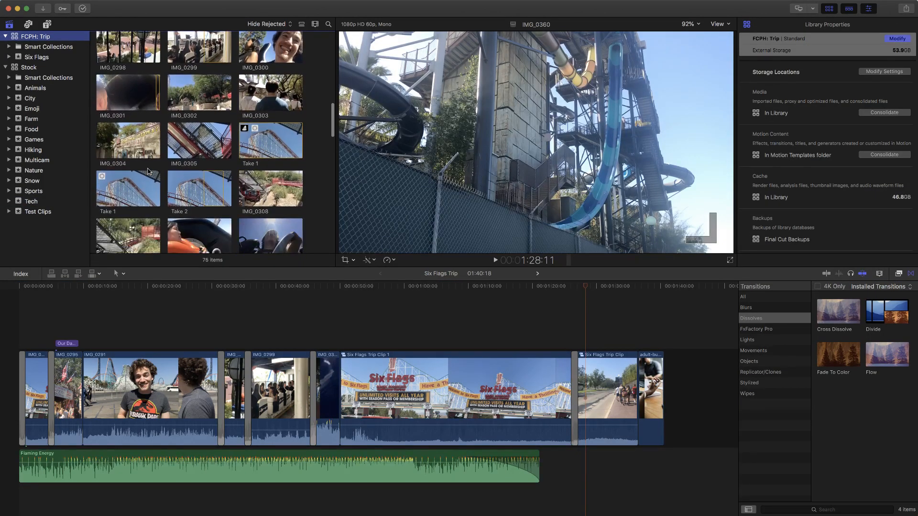
{"action": "scroll", "coordinate": [148, 171], "scroll_direction": "down", "scroll_amount": 8}
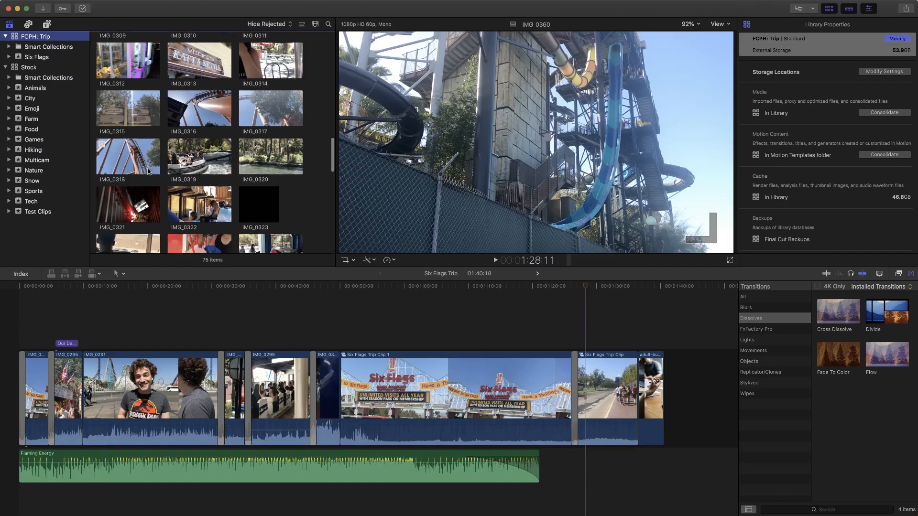
{"action": "scroll", "coordinate": [148, 172], "scroll_direction": "down", "scroll_amount": 5}
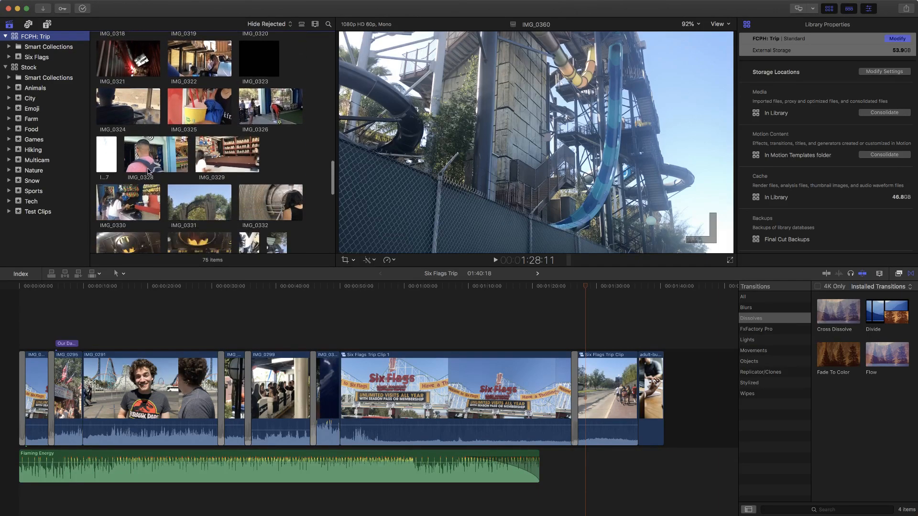
{"action": "left_click", "coordinate": [293, 165]}
{"action": "left_click", "coordinate": [255, 112]}
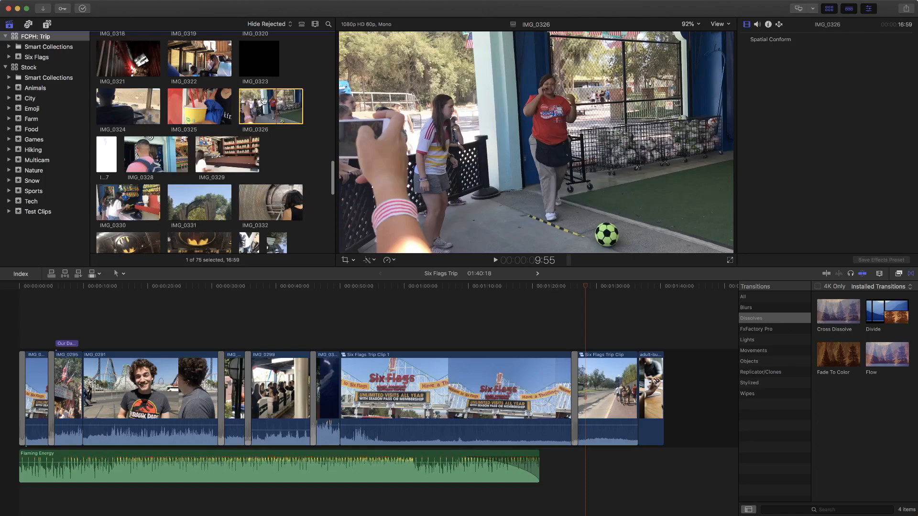
{"action": "left_click_drag", "start_coordinate": [282, 108], "coordinate": [640, 384]}
{"action": "scroll", "coordinate": [638, 283], "scroll_direction": "right", "scroll_amount": 2}
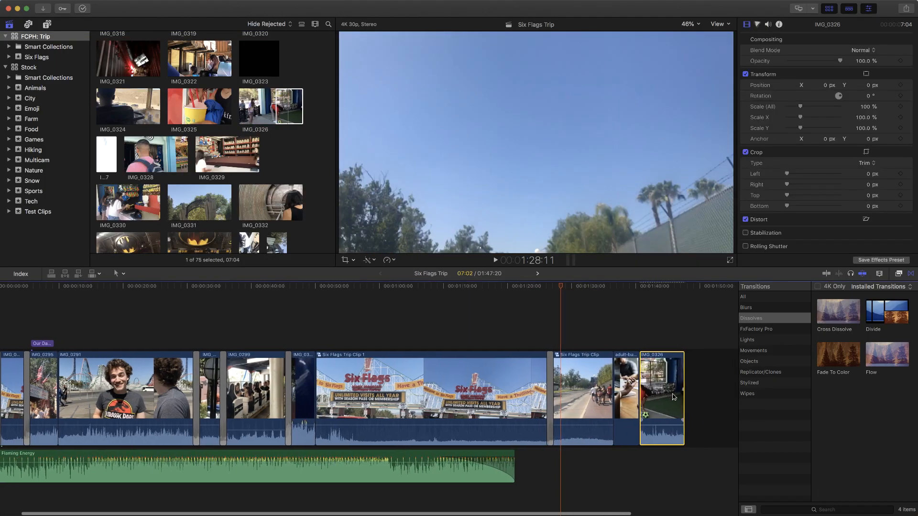
Play the added IMG_0326 clip from its start to review the ball being kicked at the target.
{"action": "left_click", "coordinate": [637, 285]}
{"action": "scroll", "coordinate": [637, 286], "scroll_direction": "right", "scroll_amount": 2}
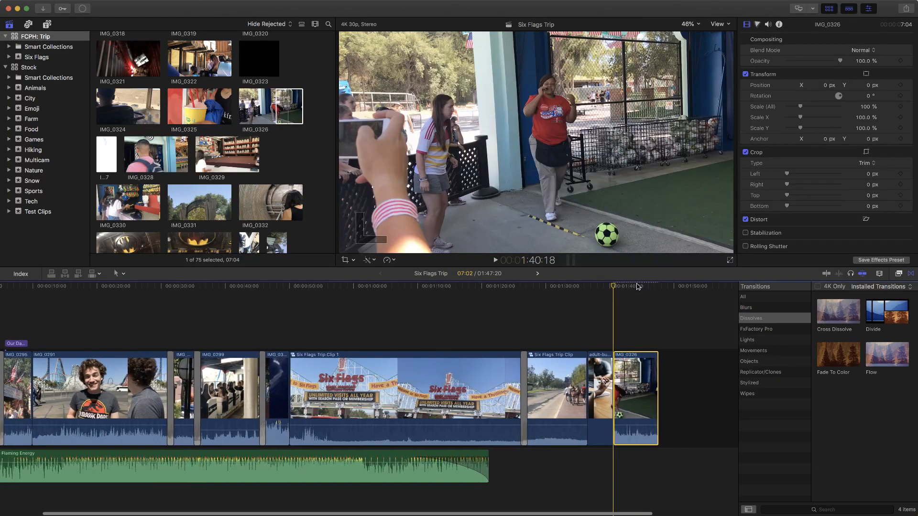
{"action": "key", "text": "space"}
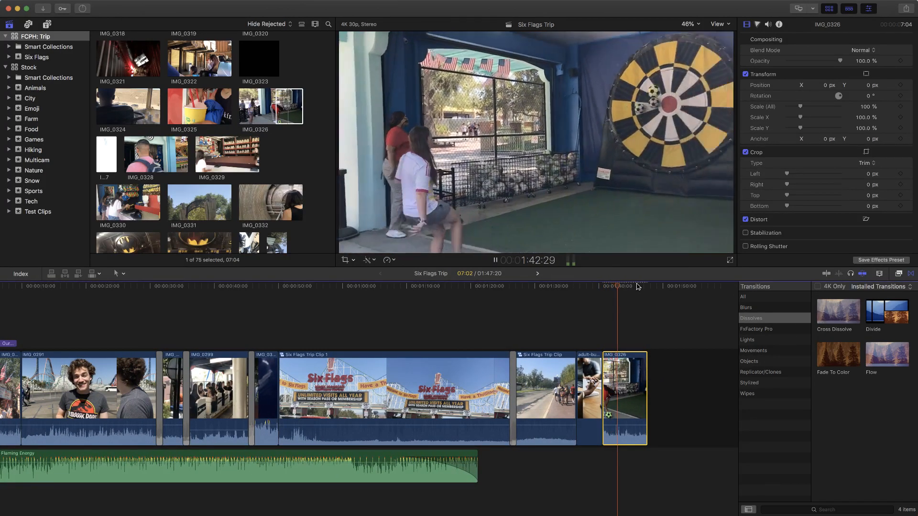
{"action": "key", "text": "space"}
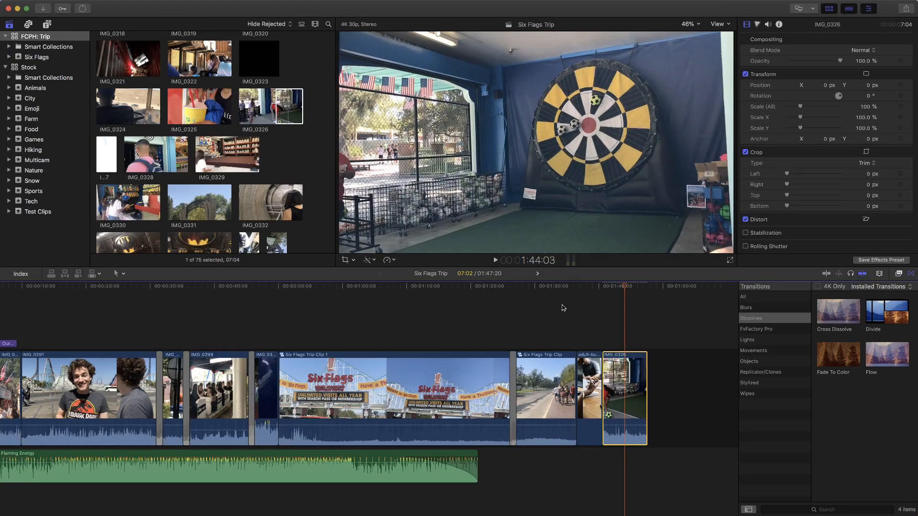
Open the Custom Speed settings for the IMG_0326 clip and try the Reverse direction before returning it to Forward.
{"action": "left_click", "coordinate": [613, 287]}
{"action": "left_click_drag", "start_coordinate": [613, 287], "coordinate": [619, 287]}
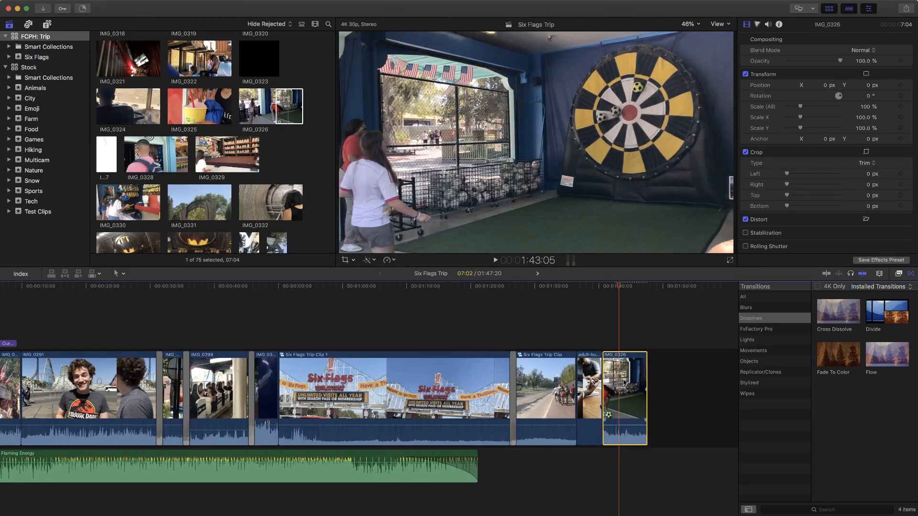
{"action": "left_click", "coordinate": [392, 261]}
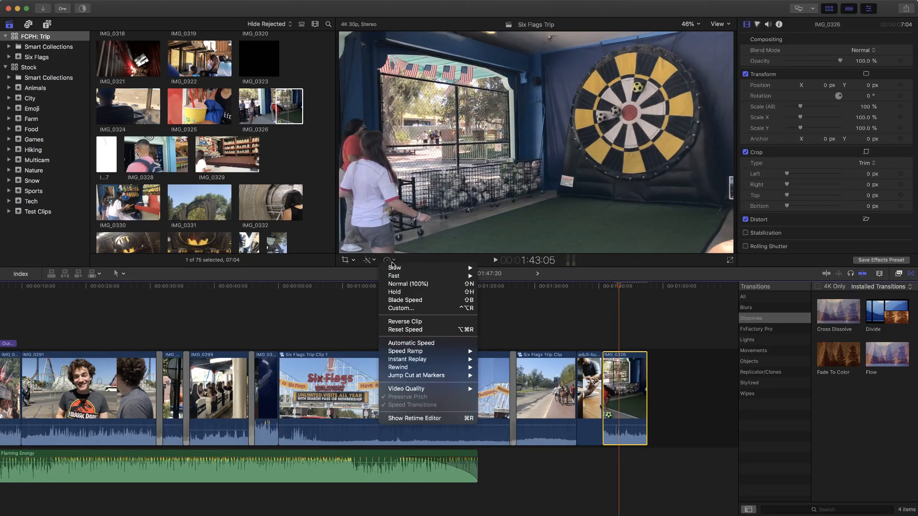
{"action": "mouse_move", "coordinate": [417, 269]}
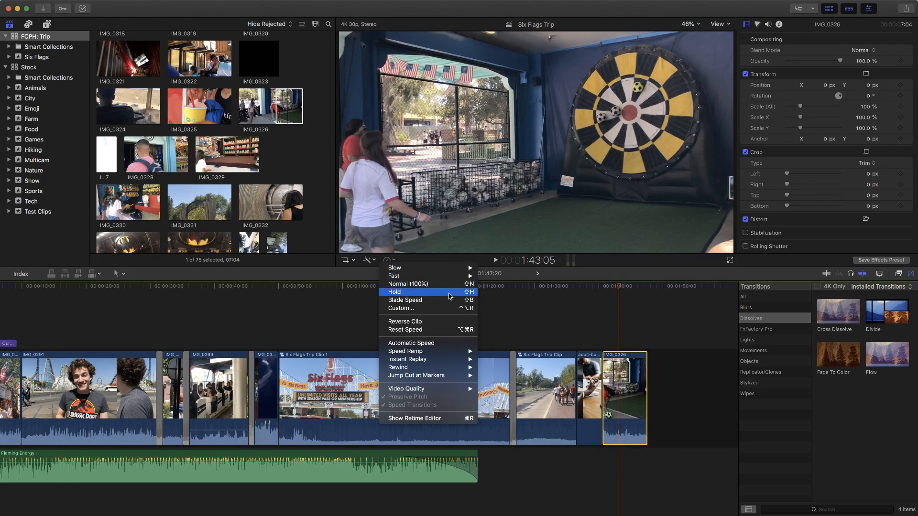
{"action": "left_click", "coordinate": [448, 311]}
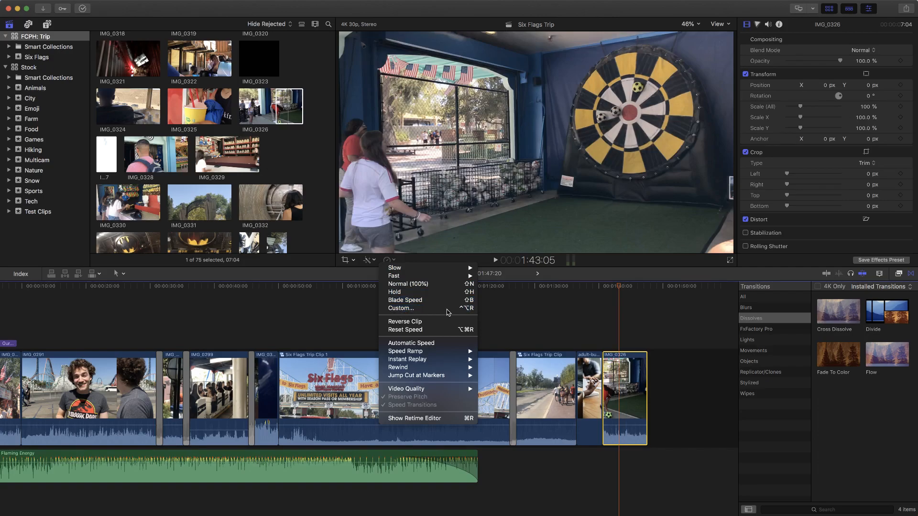
{"action": "scroll", "coordinate": [522, 344], "scroll_direction": "right", "scroll_amount": 3}
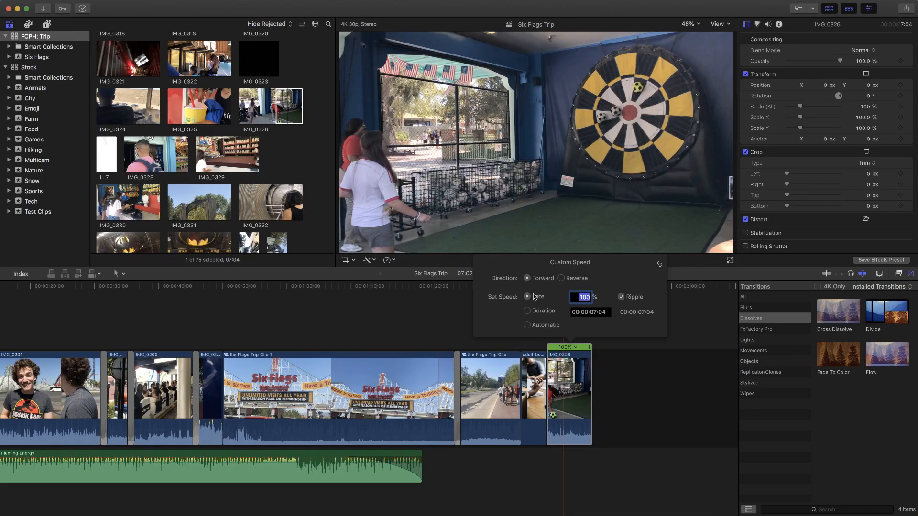
{"action": "left_click", "coordinate": [563, 278]}
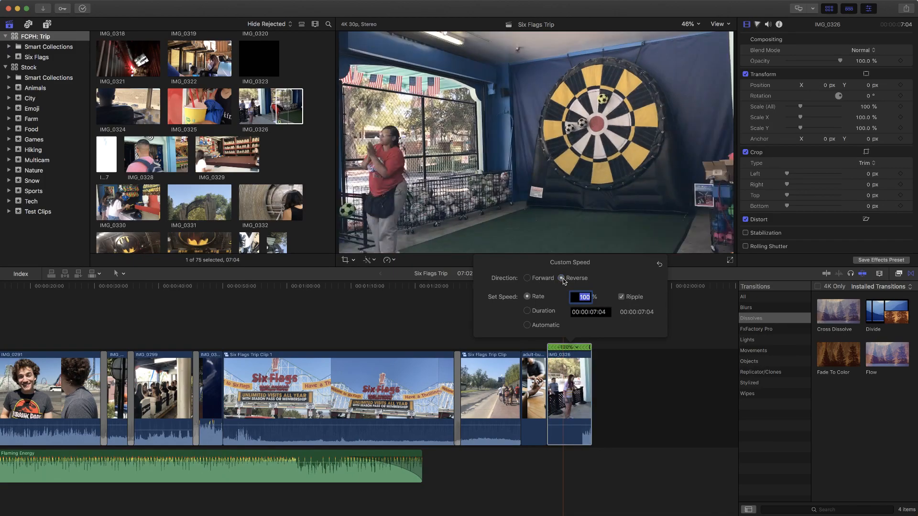
{"action": "left_click", "coordinate": [527, 277]}
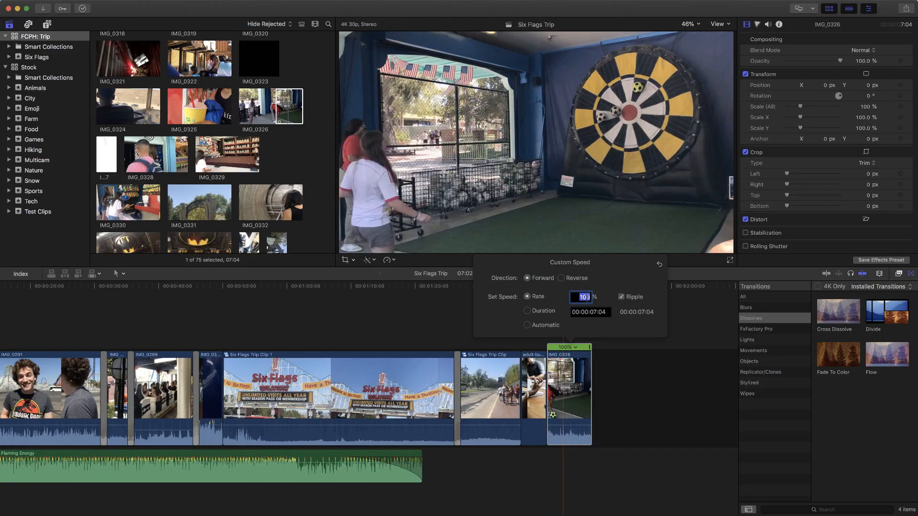
Set the IMG_0326 clip's speed rate to 50%, and stretch its retime bar further to slow it to 40%.
{"action": "type", "text": "50"}
{"action": "left_click", "coordinate": [617, 342]}
{"action": "left_click_drag", "start_coordinate": [590, 348], "coordinate": [665, 356]}
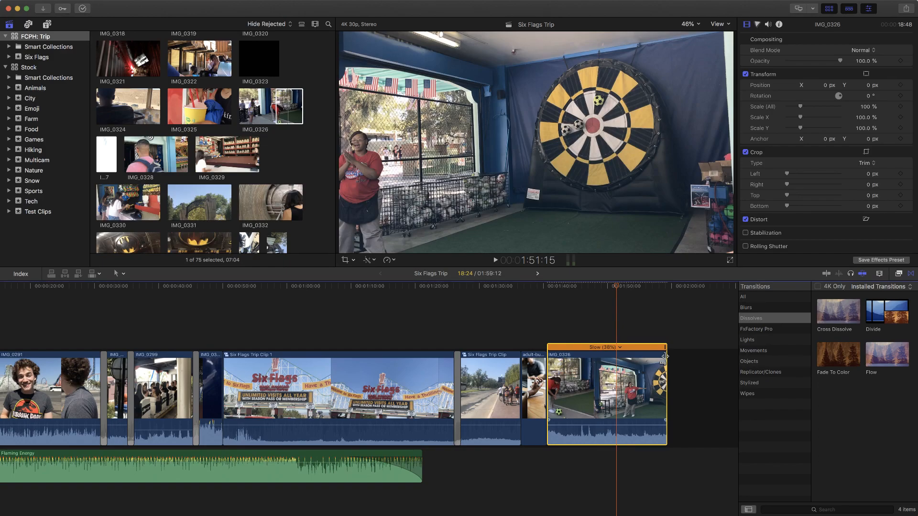
{"action": "mouse_move", "coordinate": [664, 356]}
{"action": "left_mouse_down"}
{"action": "mouse_move", "coordinate": [623, 350]}
{"action": "mouse_move", "coordinate": [659, 351]}
{"action": "left_mouse_up"}
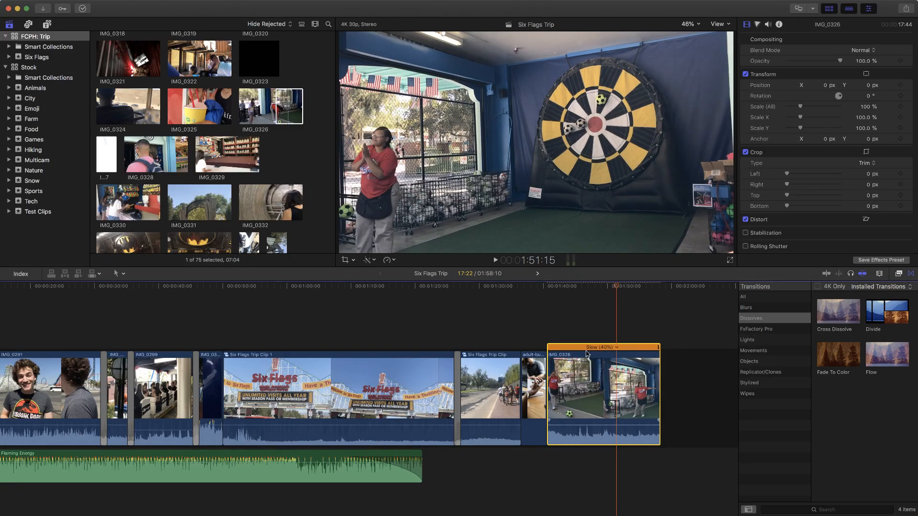
Play the slowed IMG_0326 clip from near its start to review the motion of the kick.
{"action": "left_click", "coordinate": [568, 287]}
{"action": "key", "text": "space"}
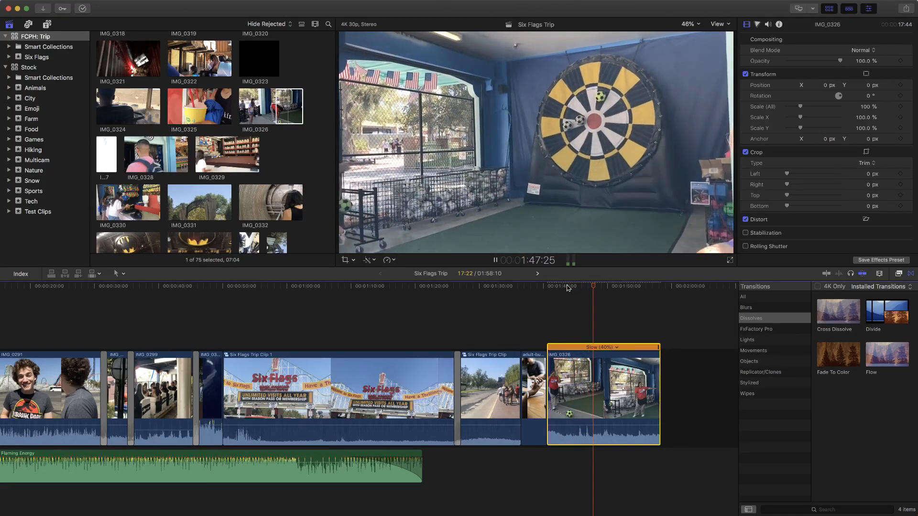
{"action": "key", "text": "space"}
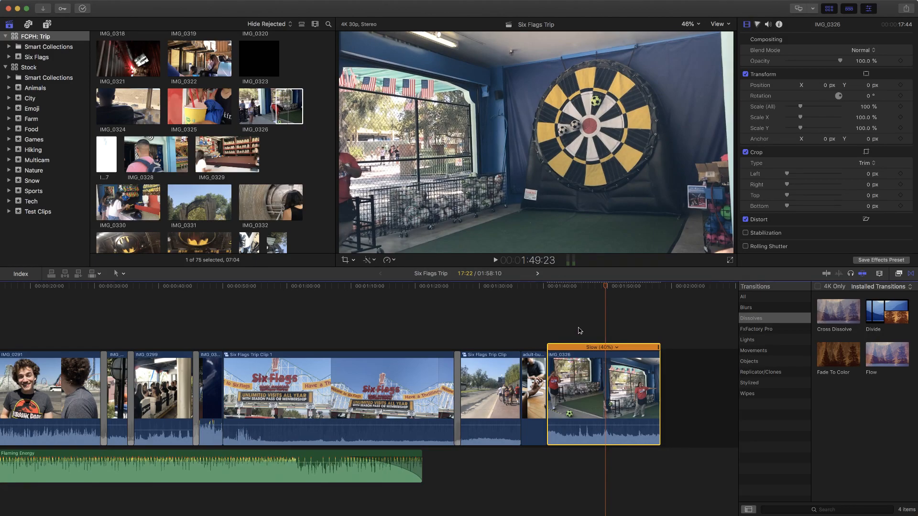
Set the retimed IMG_0326 clip's video quality to Frame Blending and play the clip to check the motion.
{"action": "scroll", "coordinate": [767, 217], "scroll_direction": "down", "scroll_amount": 3}
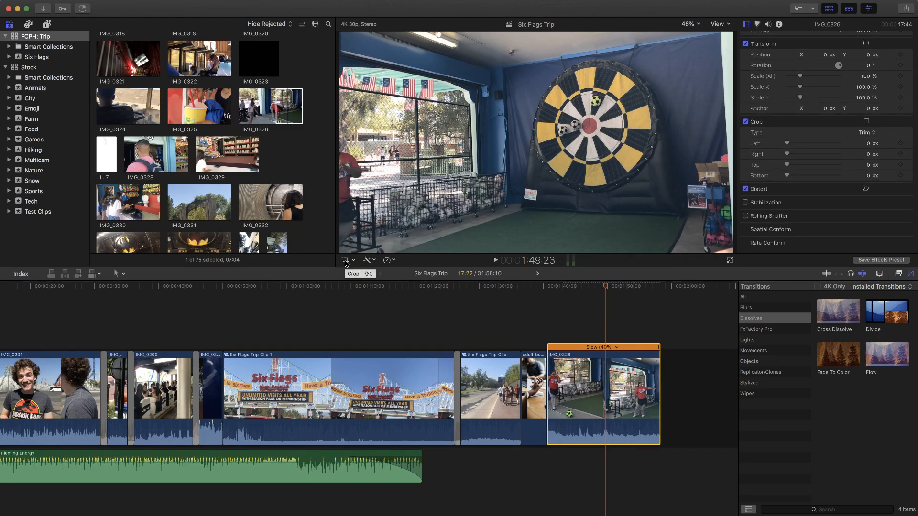
{"action": "left_click", "coordinate": [389, 261]}
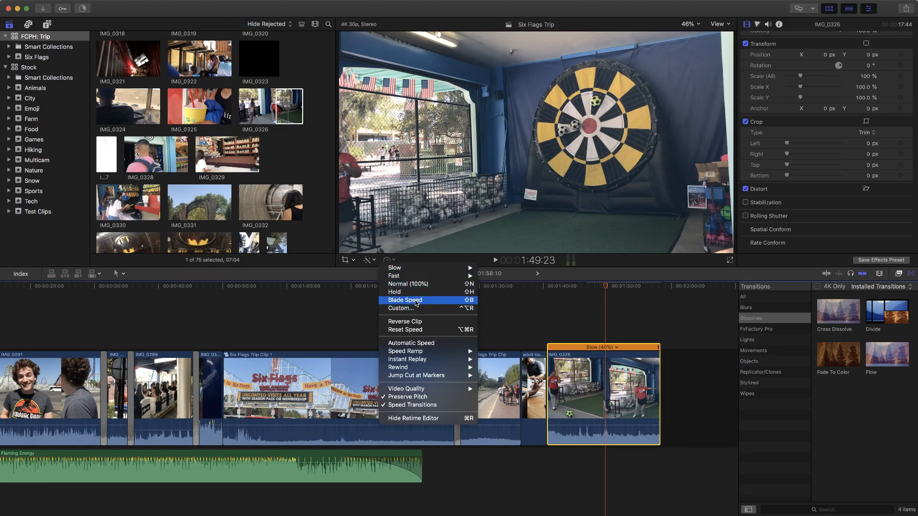
{"action": "mouse_move", "coordinate": [418, 390]}
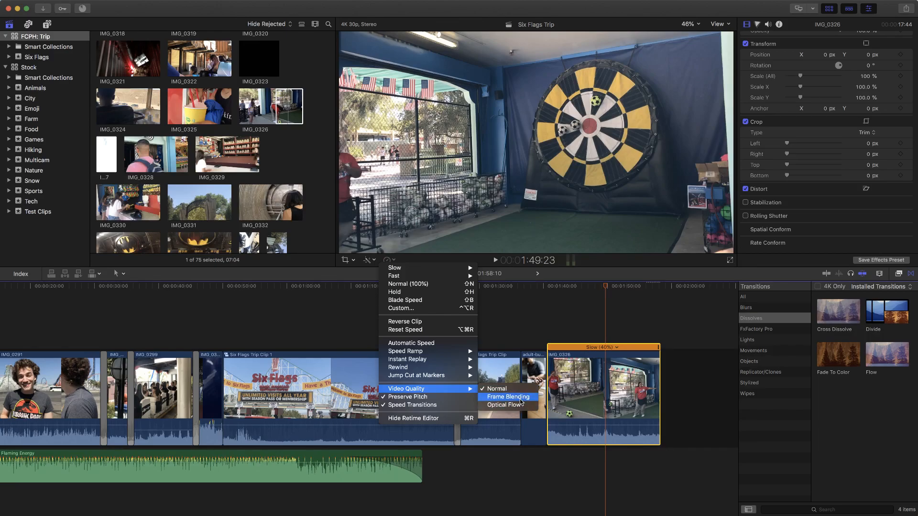
{"action": "left_click", "coordinate": [521, 397]}
{"action": "left_click", "coordinate": [559, 287]}
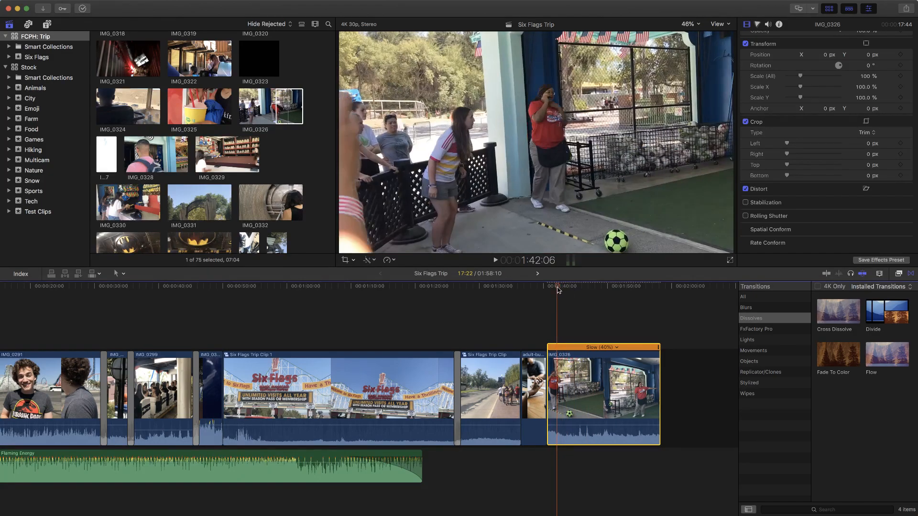
{"action": "key", "text": "space"}
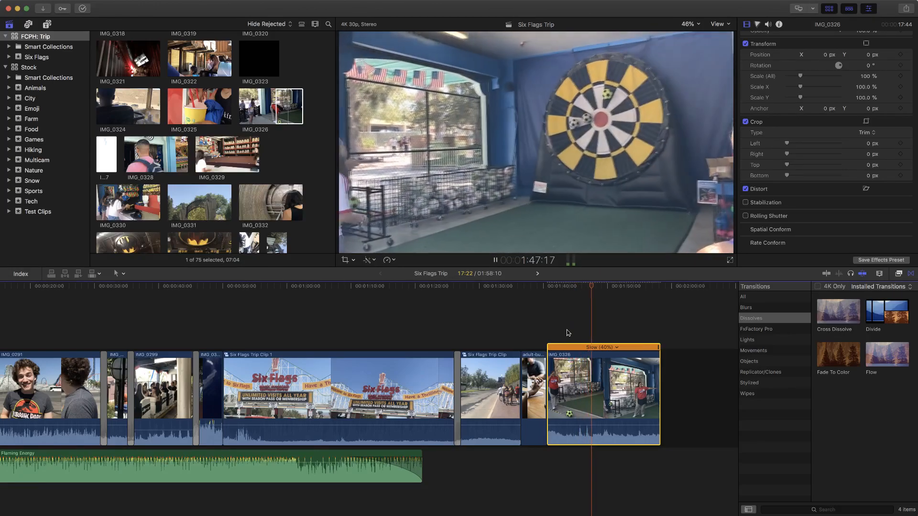
{"action": "key", "text": "space"}
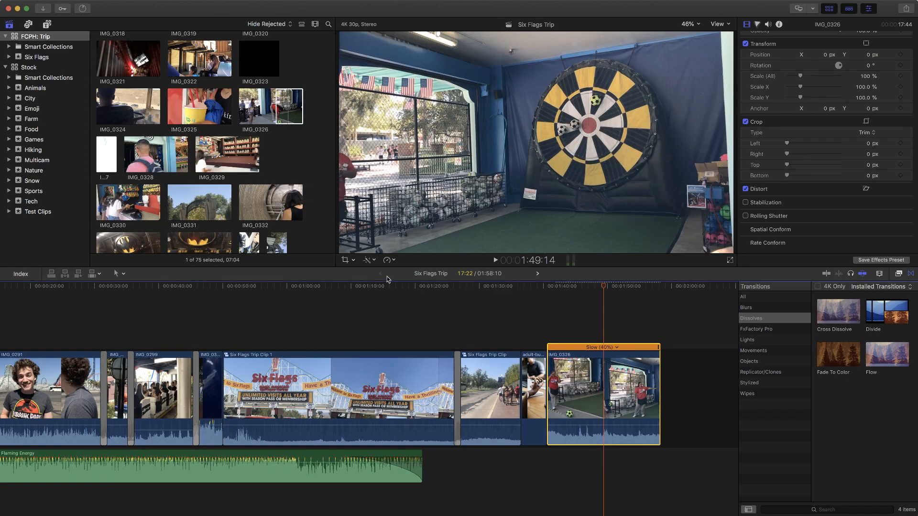
Show IMG_0326's clip information and replay the frame-blended slow motion from just before the kick.
{"action": "left_click", "coordinate": [388, 260]}
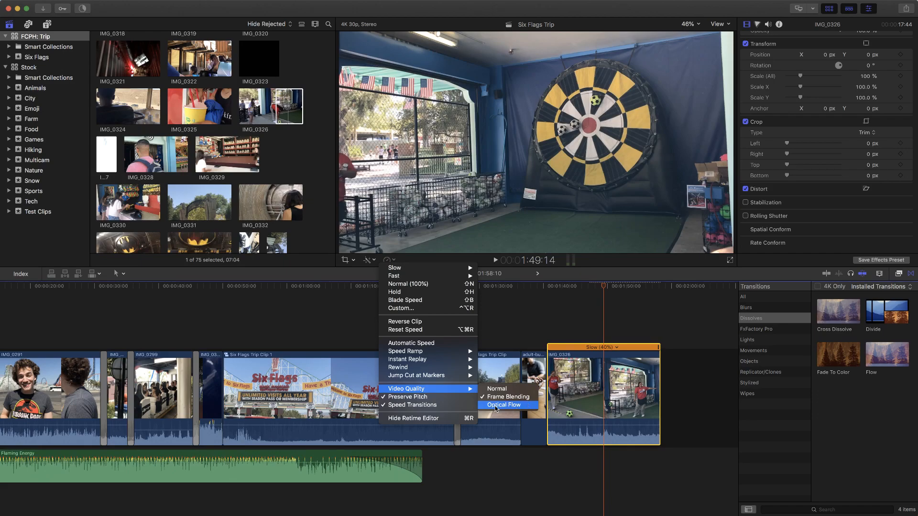
{"action": "left_click", "coordinate": [570, 293]}
{"action": "left_click", "coordinate": [573, 288]}
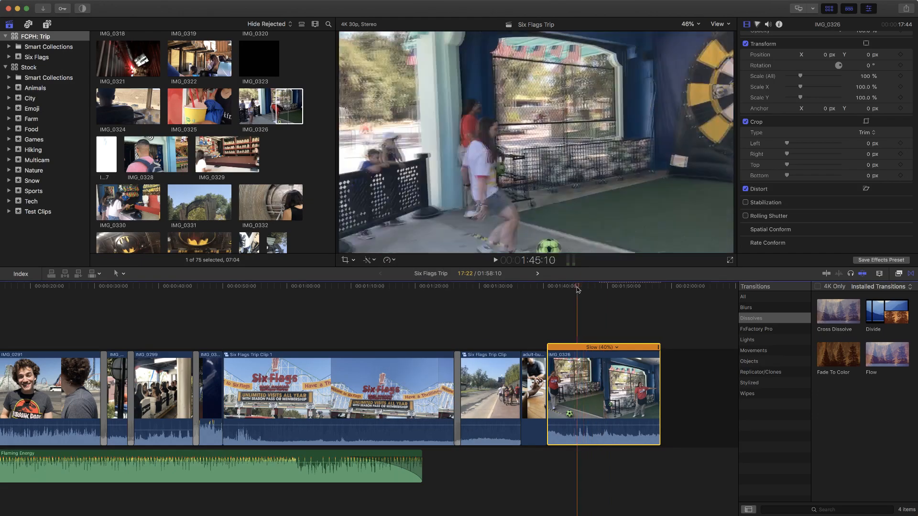
{"action": "left_click_drag", "start_coordinate": [574, 288], "coordinate": [577, 289]}
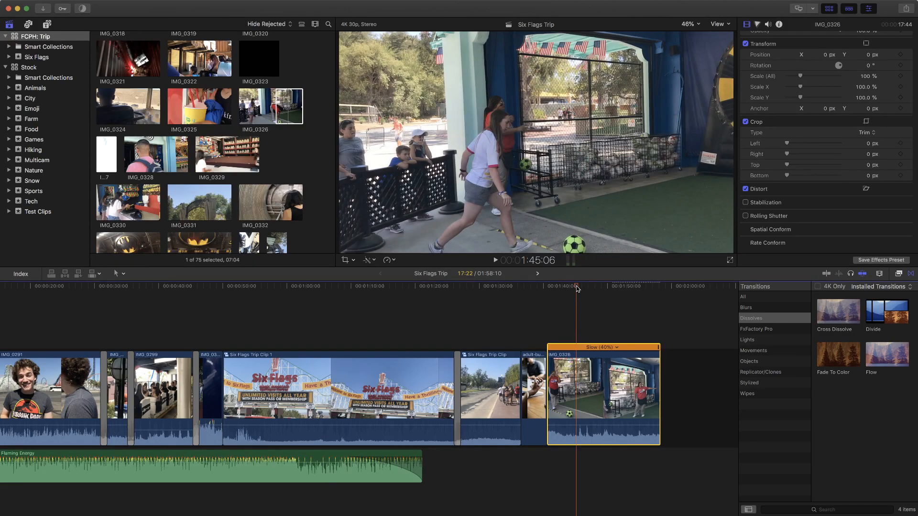
{"action": "left_click_drag", "start_coordinate": [577, 289], "coordinate": [569, 288]}
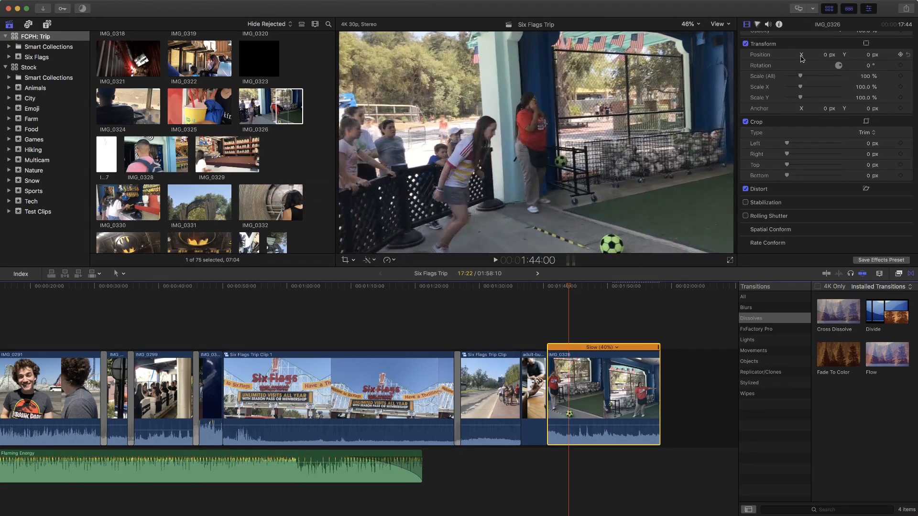
{"action": "left_click", "coordinate": [779, 25]}
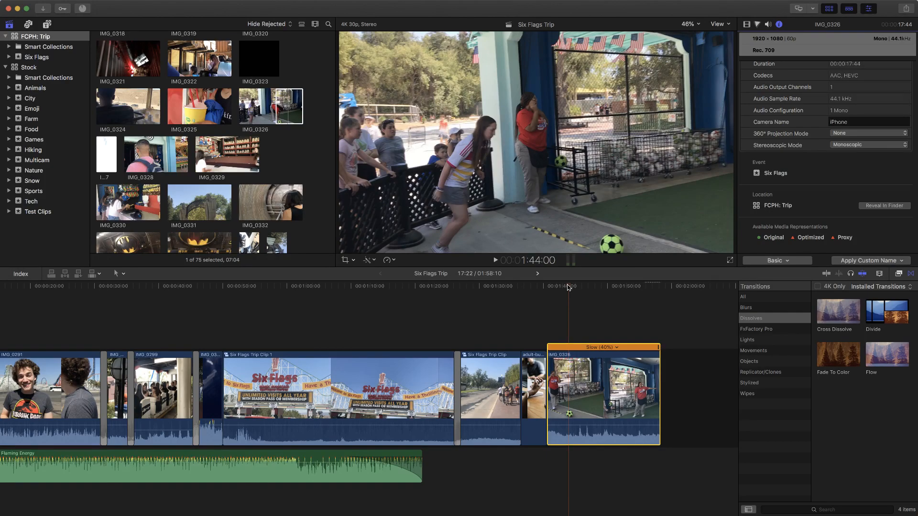
{"action": "key", "text": "space"}
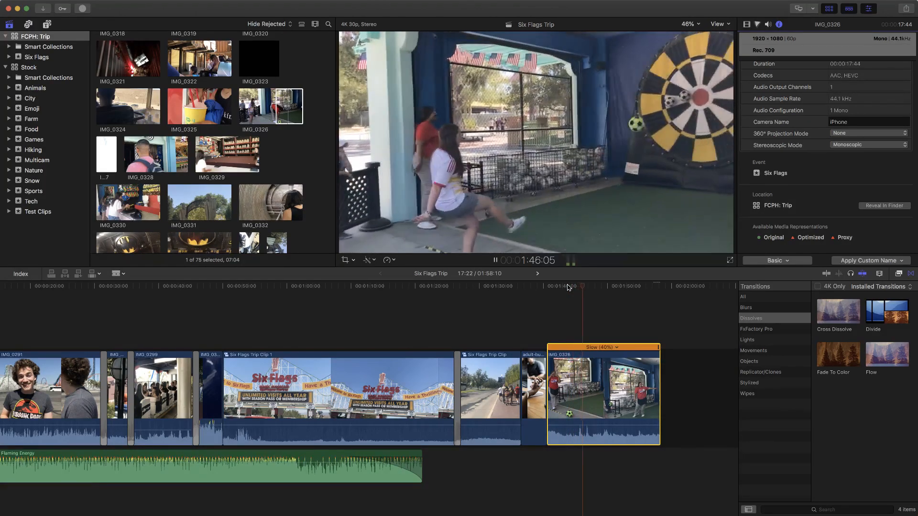
{"action": "key", "text": "space"}
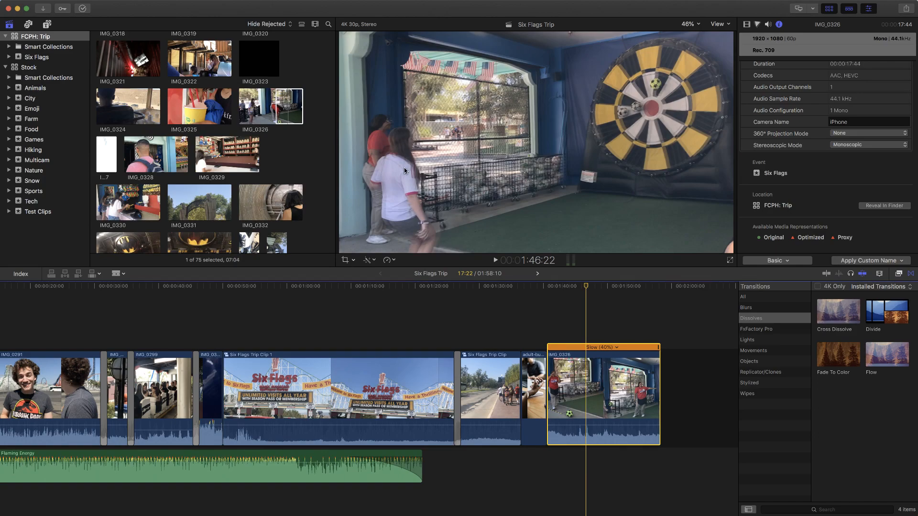
Switch the retimed IMG_0326 clip's video quality to Normal and play the kick to compare the motion.
{"action": "left_click", "coordinate": [391, 260]}
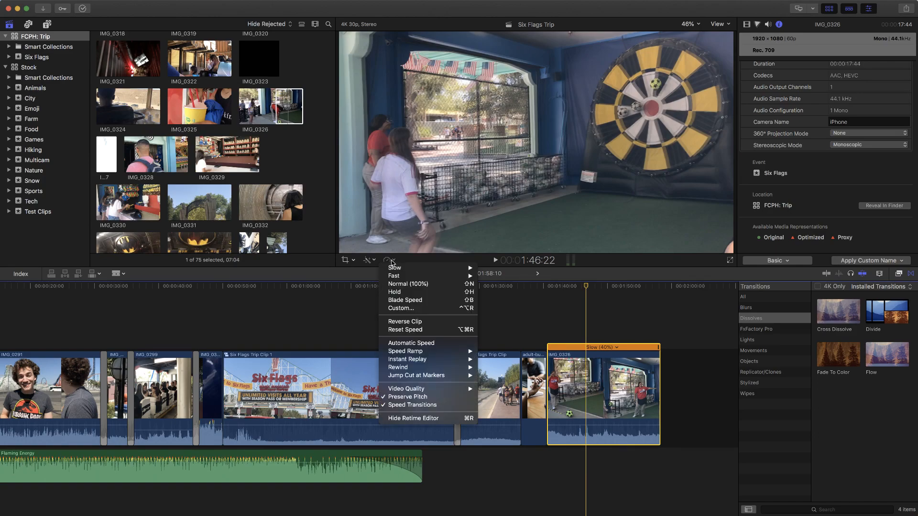
{"action": "mouse_move", "coordinate": [427, 363]}
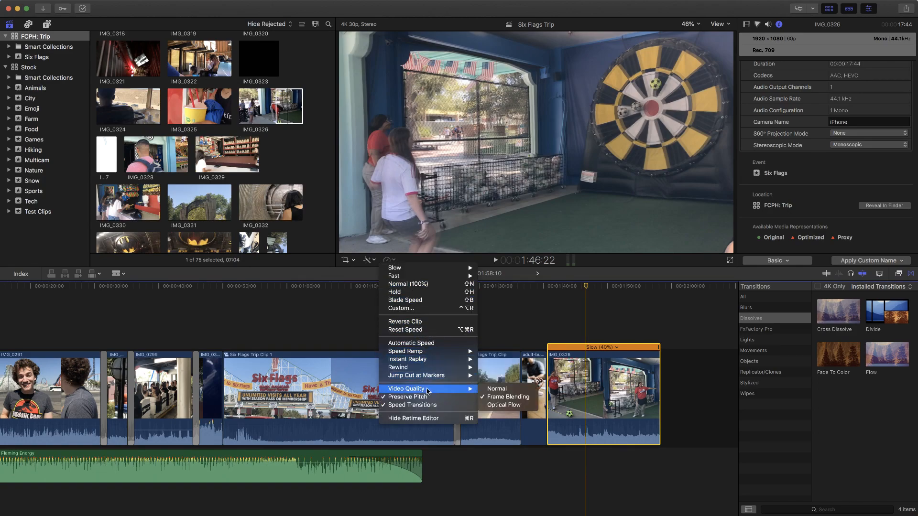
{"action": "left_click", "coordinate": [502, 389]}
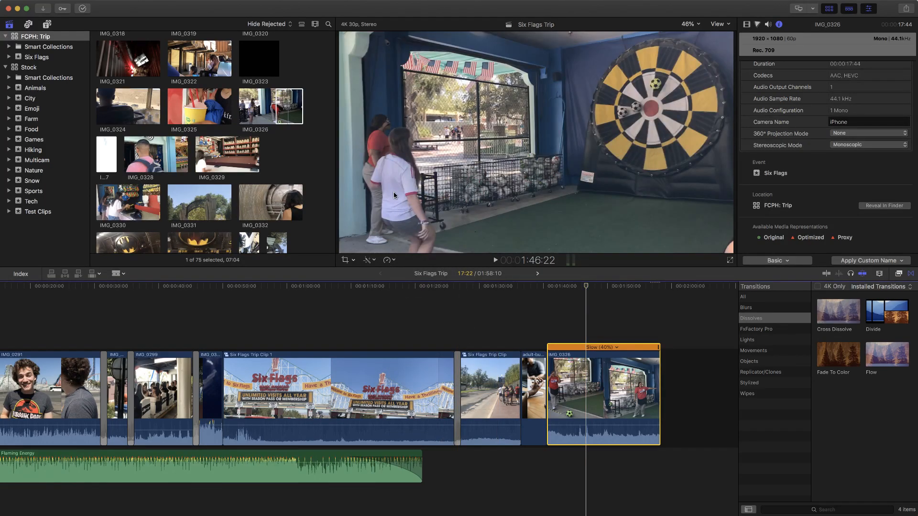
{"action": "left_click", "coordinate": [562, 286]}
{"action": "key", "text": "space"}
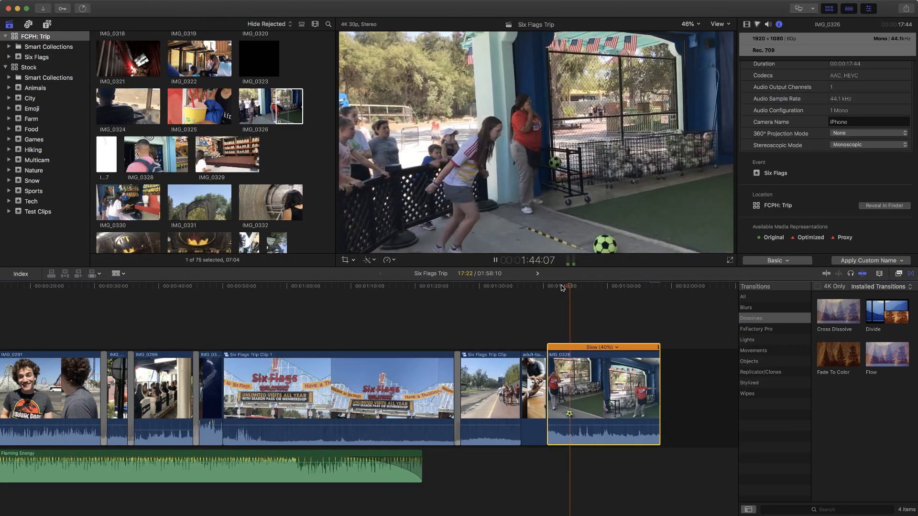
{"action": "key", "text": "space"}
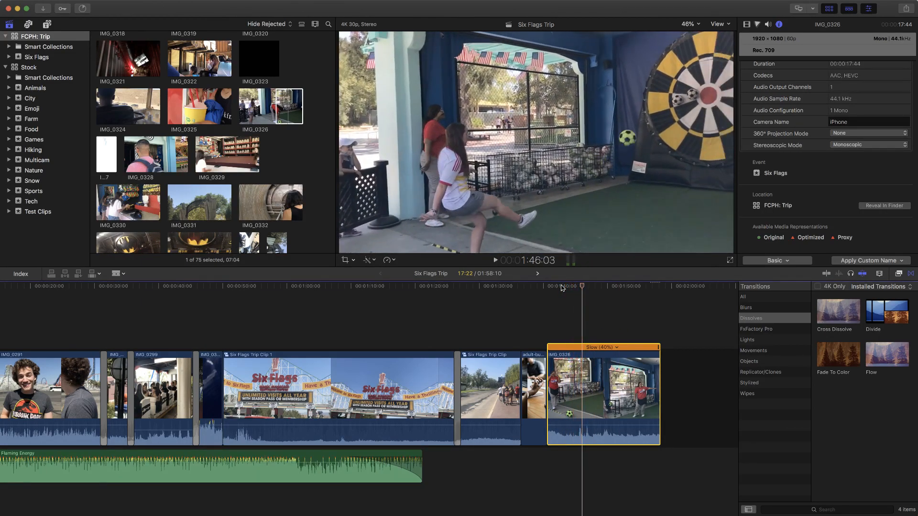
Set the retimed IMG_0326 clip's video quality to Optical Flow.
{"action": "left_click", "coordinate": [388, 261]}
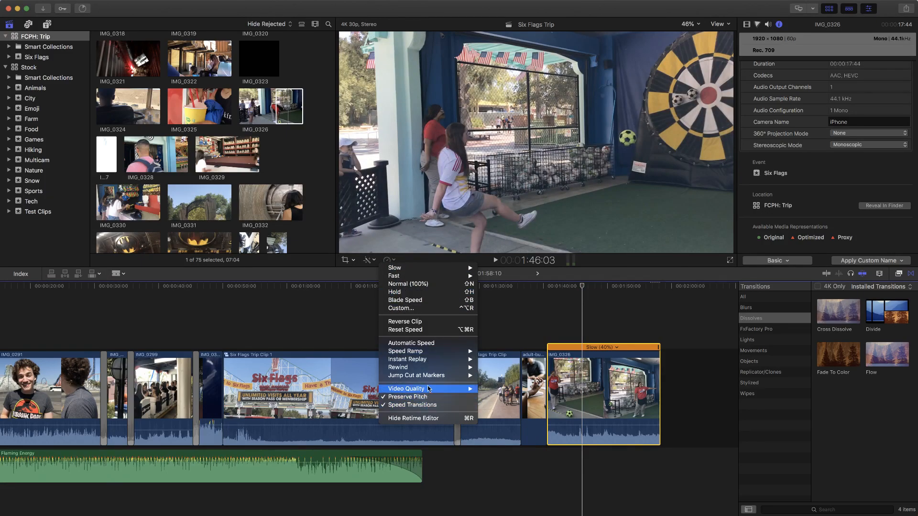
{"action": "mouse_move", "coordinate": [431, 390]}
{"action": "left_click", "coordinate": [506, 406]}
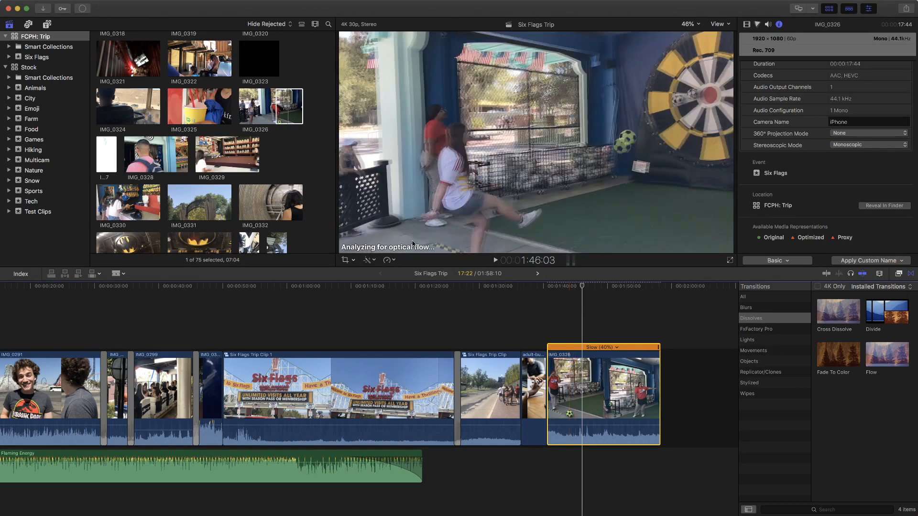
{"action": "left_click", "coordinate": [393, 261]}
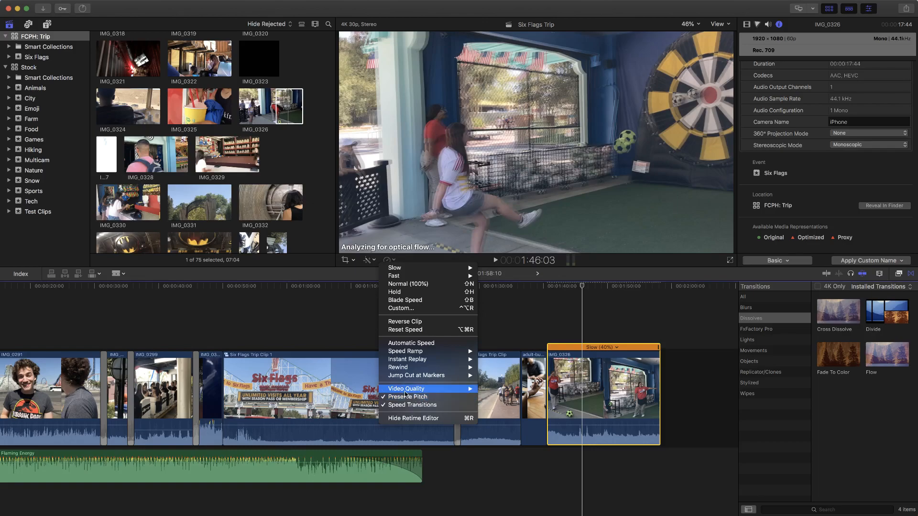
{"action": "mouse_move", "coordinate": [407, 390]}
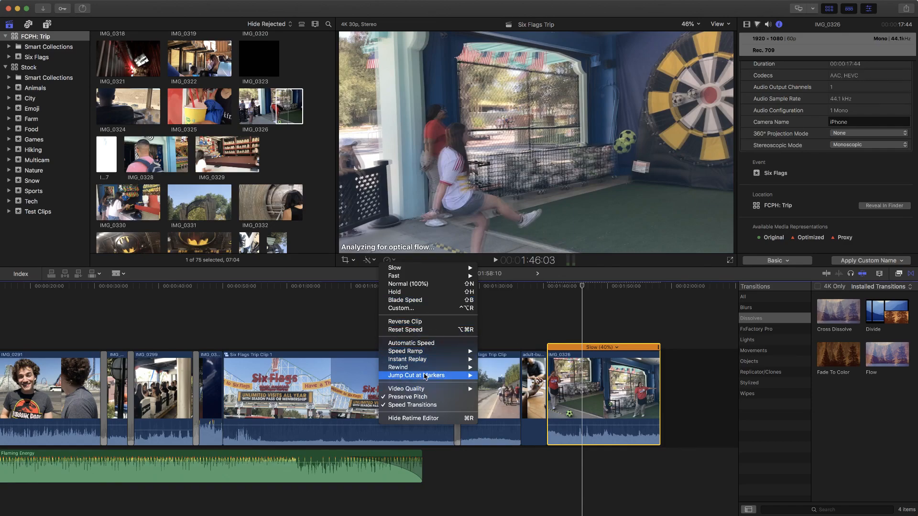
{"action": "mouse_move", "coordinate": [425, 377]}
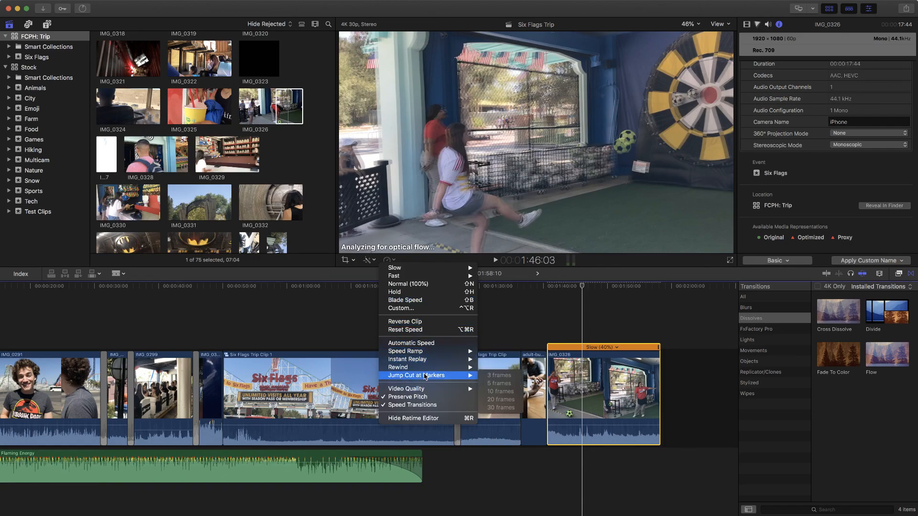
{"action": "mouse_move", "coordinate": [427, 351]}
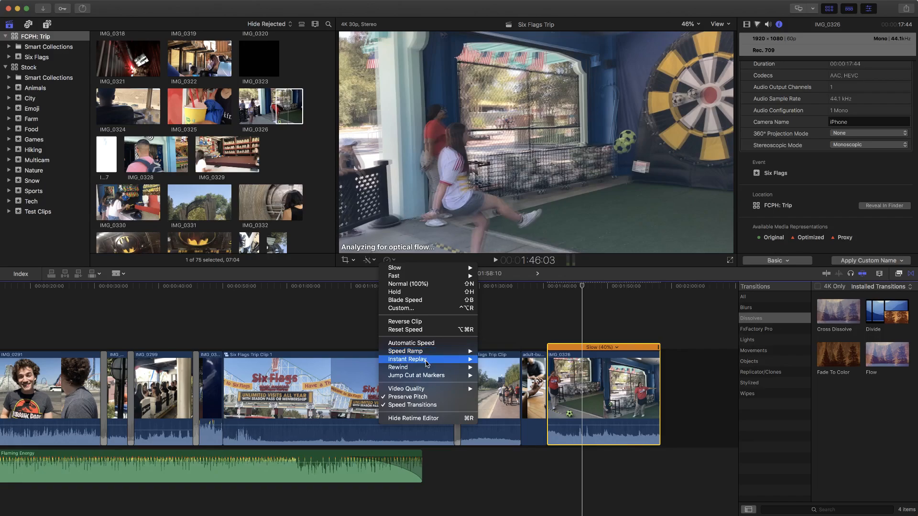
{"action": "left_click", "coordinate": [541, 315]}
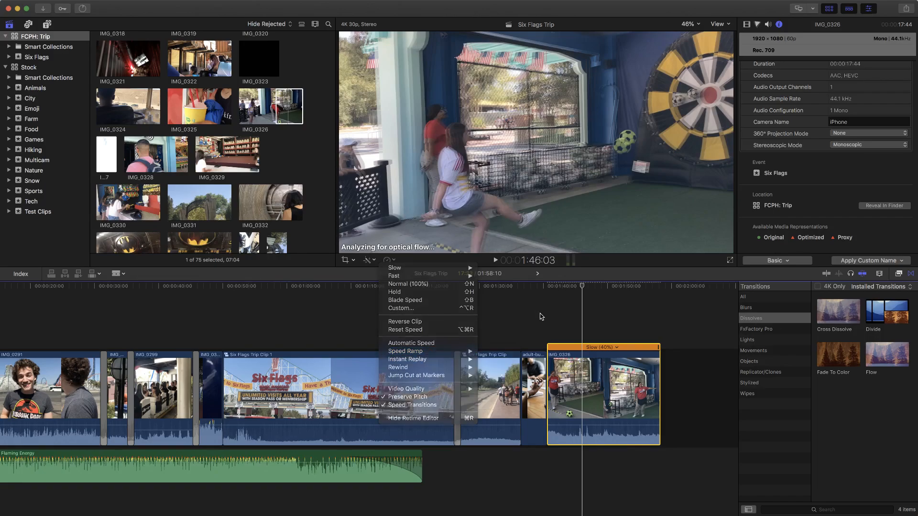
{"action": "scroll", "coordinate": [563, 335], "scroll_direction": "right", "scroll_amount": 2}
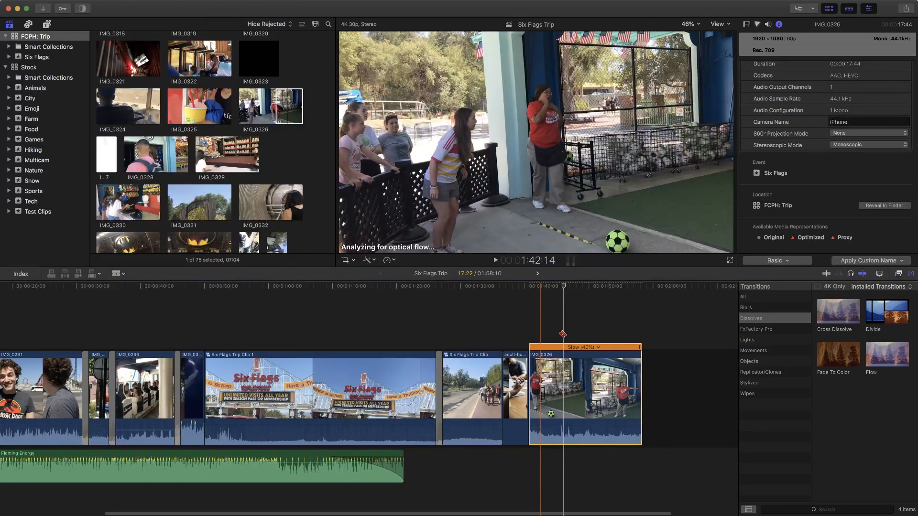
{"action": "key", "text": "ctrl+v"}
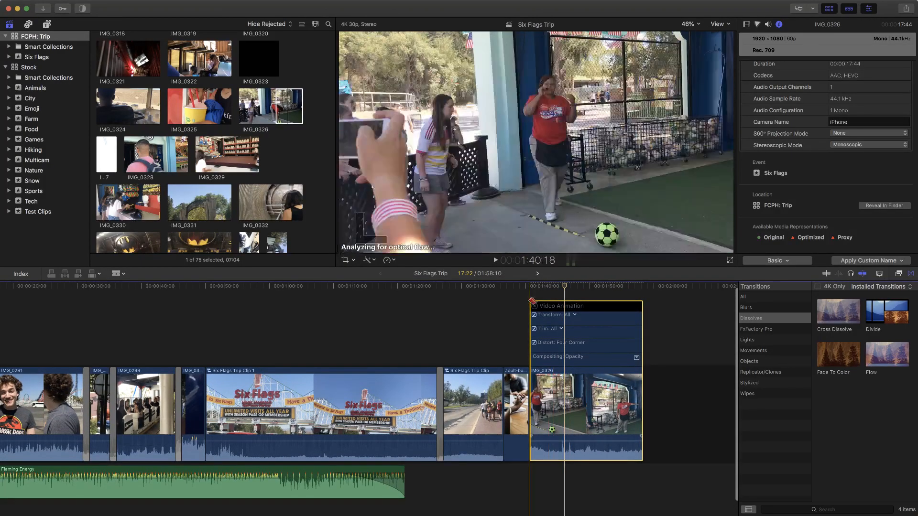
{"action": "left_click", "coordinate": [535, 307]}
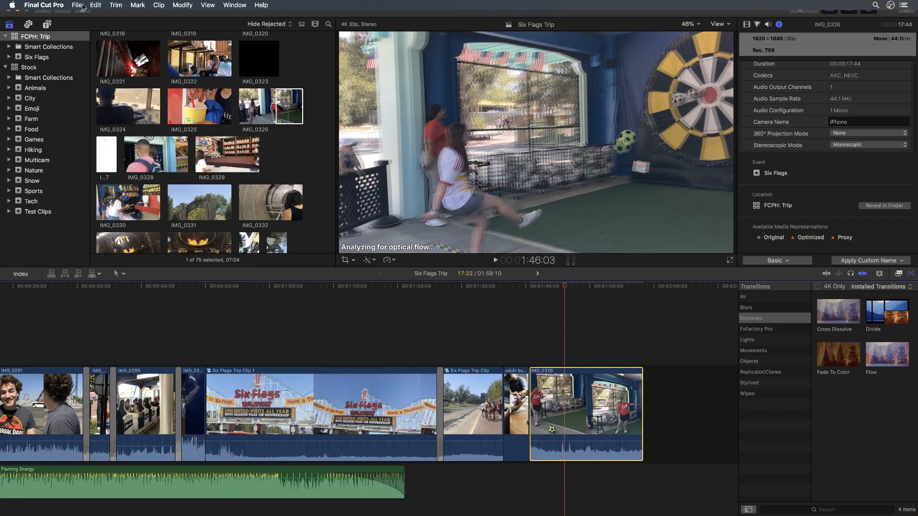
Remove the video and audio Retiming and Rate Conform attributes from the IMG_0326 clip.
{"action": "left_click", "coordinate": [93, 6]}
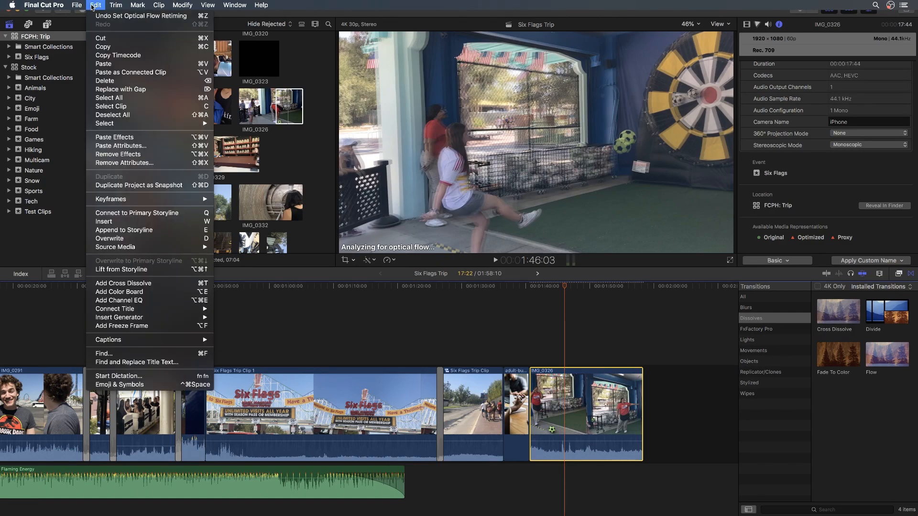
{"action": "left_click", "coordinate": [123, 163]}
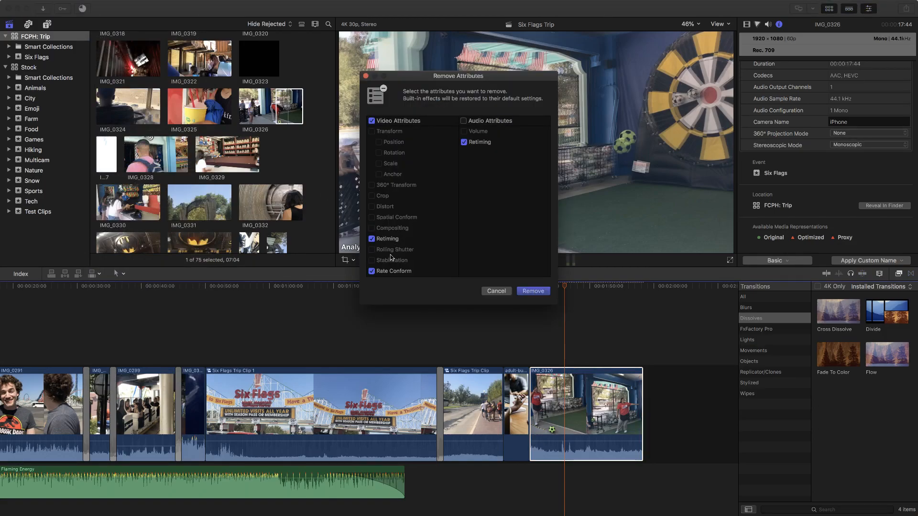
{"action": "scroll", "coordinate": [390, 260], "scroll_direction": "down", "scroll_amount": 1}
{"action": "scroll", "coordinate": [411, 259], "scroll_direction": "down", "scroll_amount": 2}
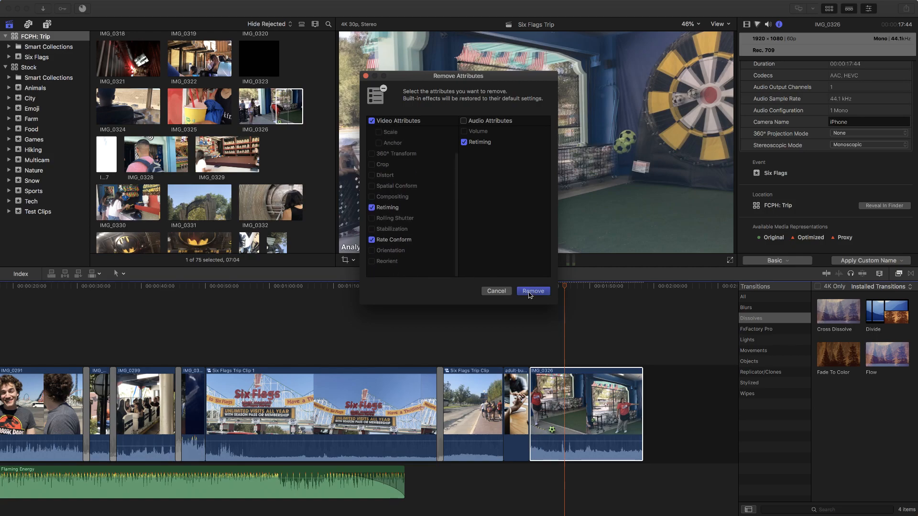
{"action": "left_click", "coordinate": [531, 295]}
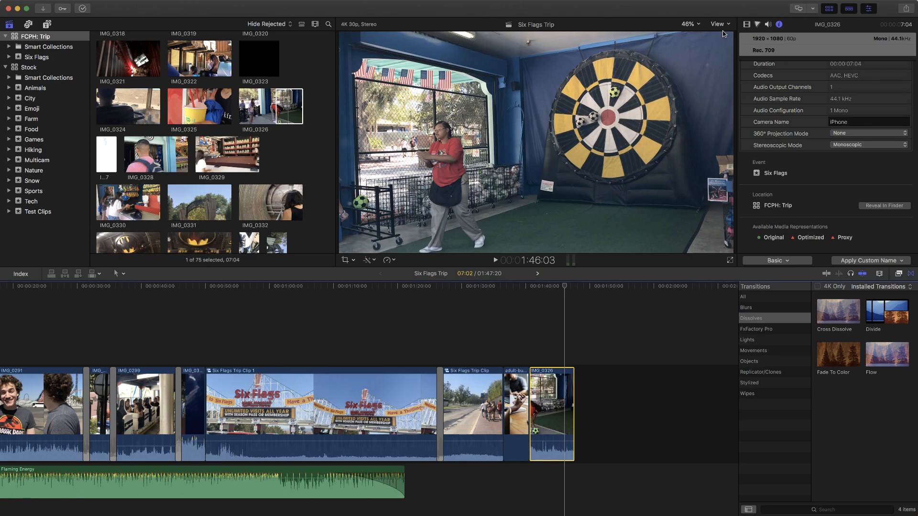
Show the video scopes beside the viewer in a two-by-two layout of four scopes.
{"action": "left_click", "coordinate": [727, 28]}
{"action": "left_click", "coordinate": [742, 42]}
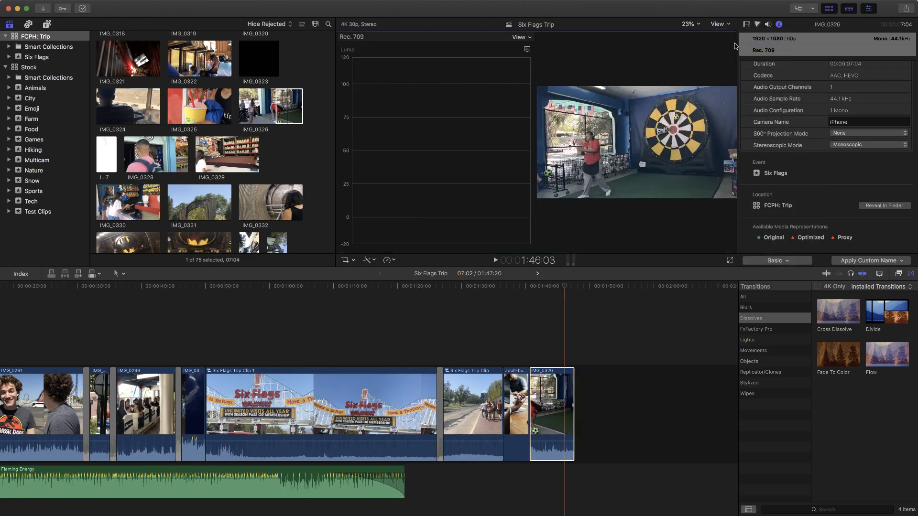
{"action": "left_click", "coordinate": [526, 38]}
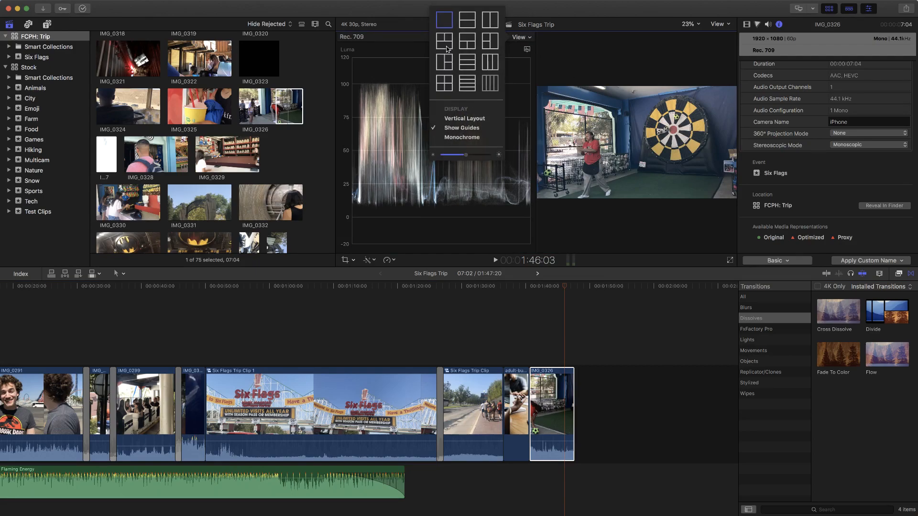
{"action": "left_click", "coordinate": [449, 81]}
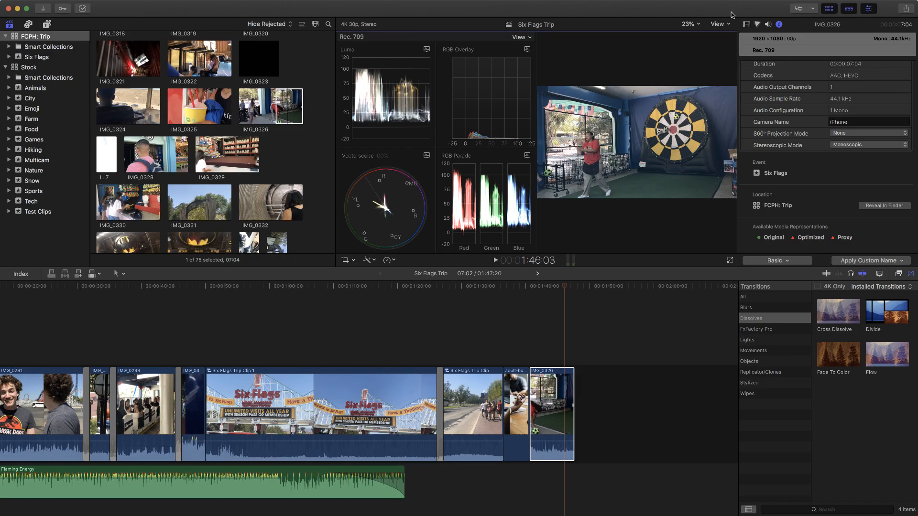
Deselect the IMG_0326 clip, bring up the Master File export for the project, and cancel it.
{"action": "left_click", "coordinate": [429, 316]}
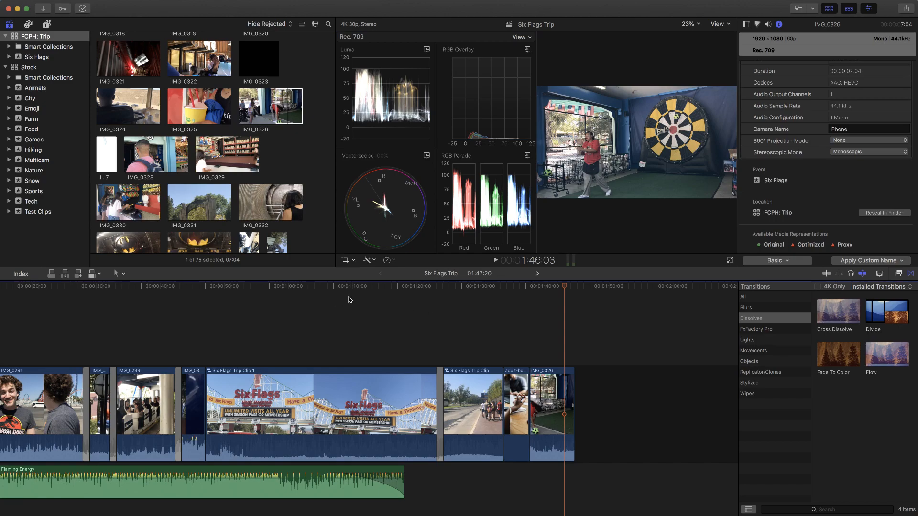
{"action": "key", "text": "super+e"}
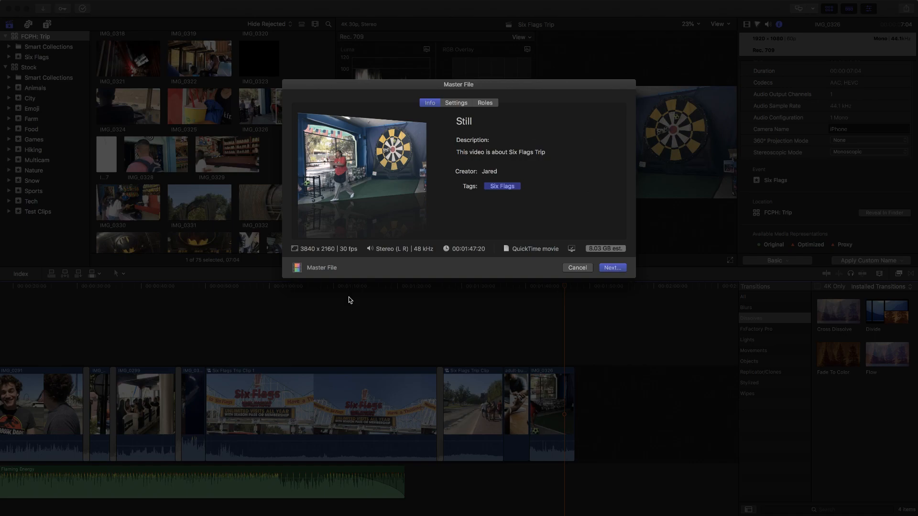
{"action": "left_click", "coordinate": [577, 268]}
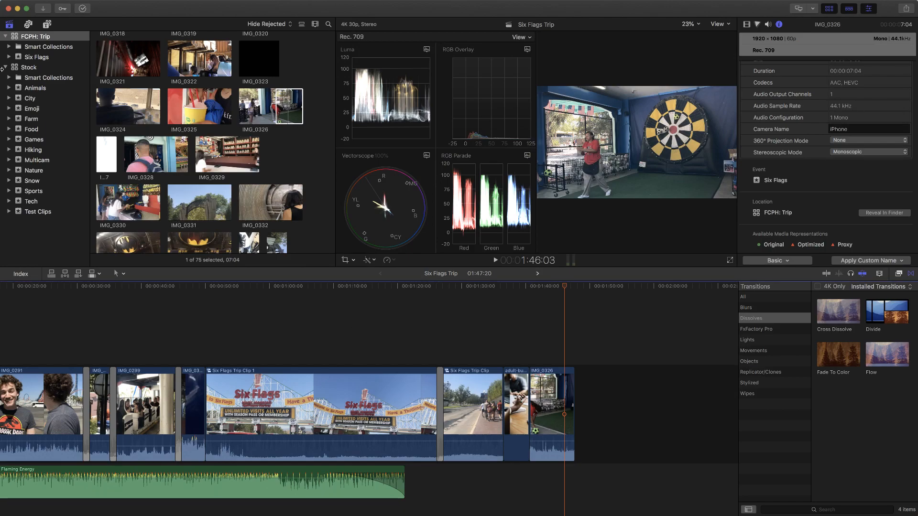
Open the Command Editor for customizing shortcuts and browse its full command list.
{"action": "left_click", "coordinate": [39, 4]}
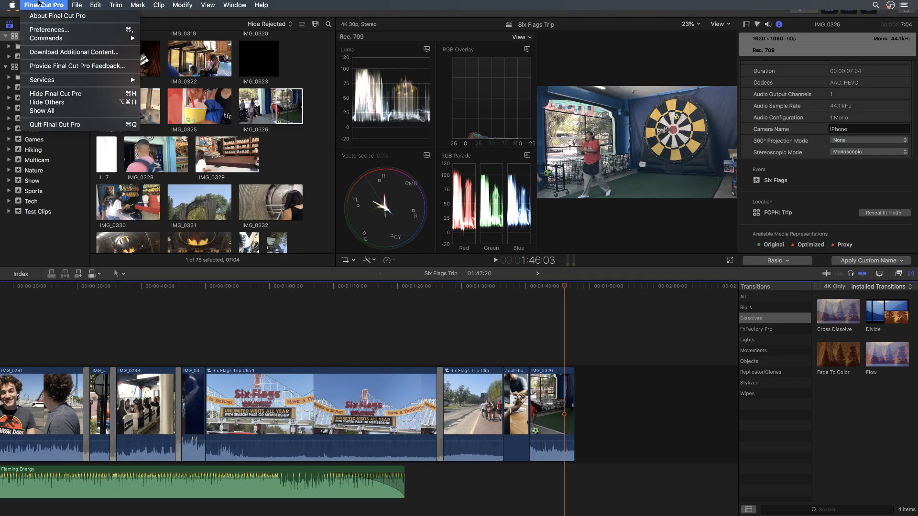
{"action": "mouse_move", "coordinate": [58, 41]}
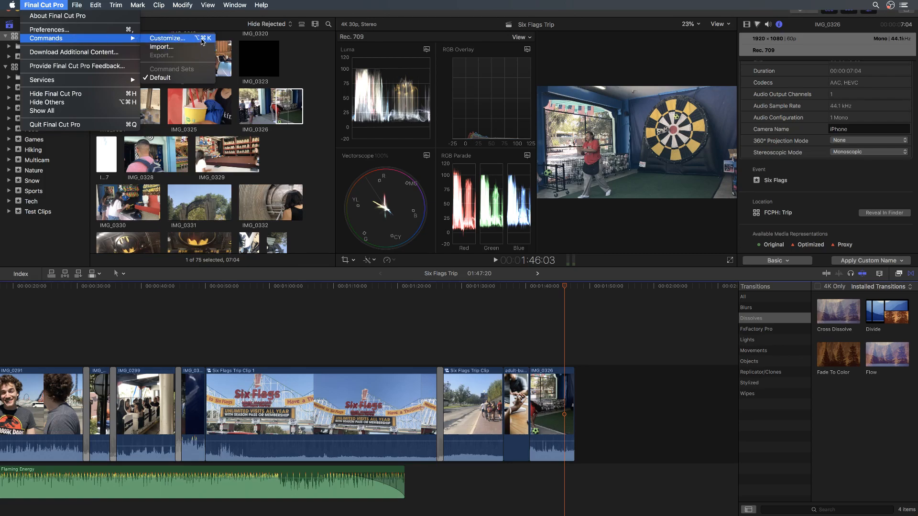
{"action": "left_click", "coordinate": [201, 40]}
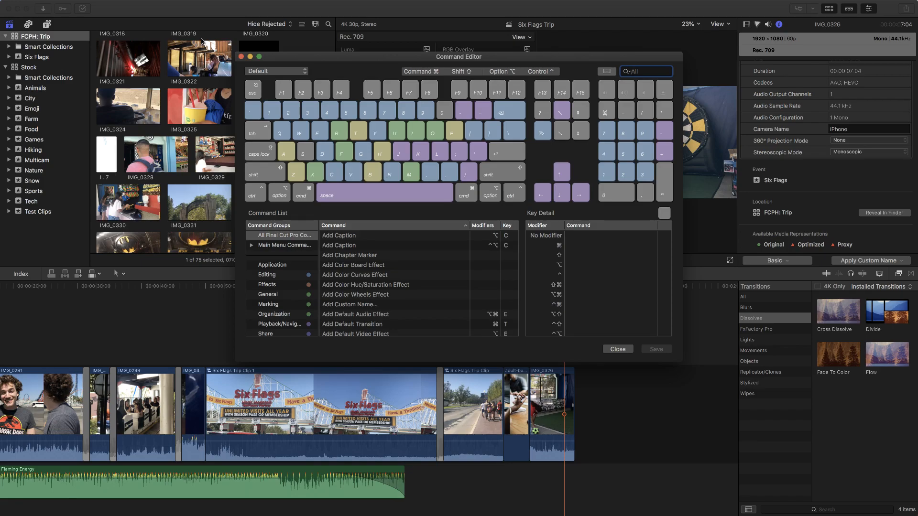
{"action": "scroll", "coordinate": [430, 264], "scroll_direction": "down", "scroll_amount": 10}
{"action": "scroll", "coordinate": [430, 264], "scroll_direction": "down", "scroll_amount": 15}
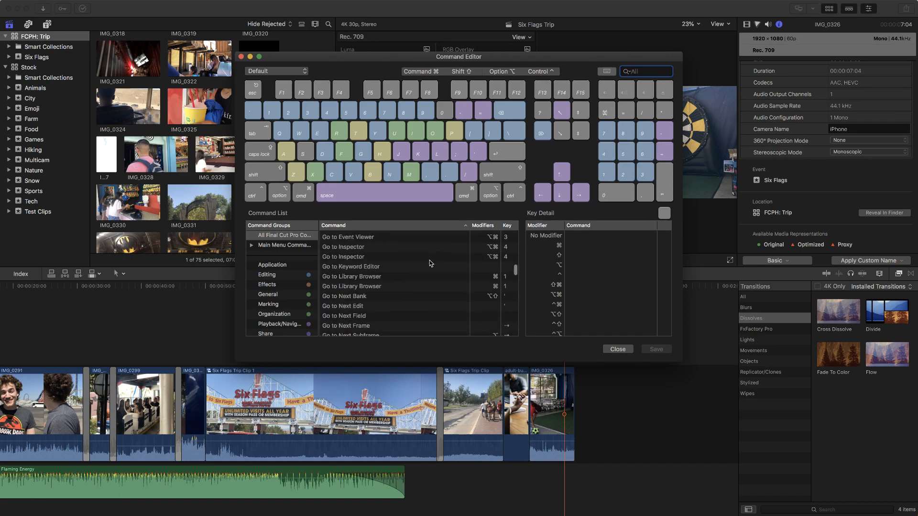
{"action": "scroll", "coordinate": [430, 264], "scroll_direction": "up", "scroll_amount": 5}
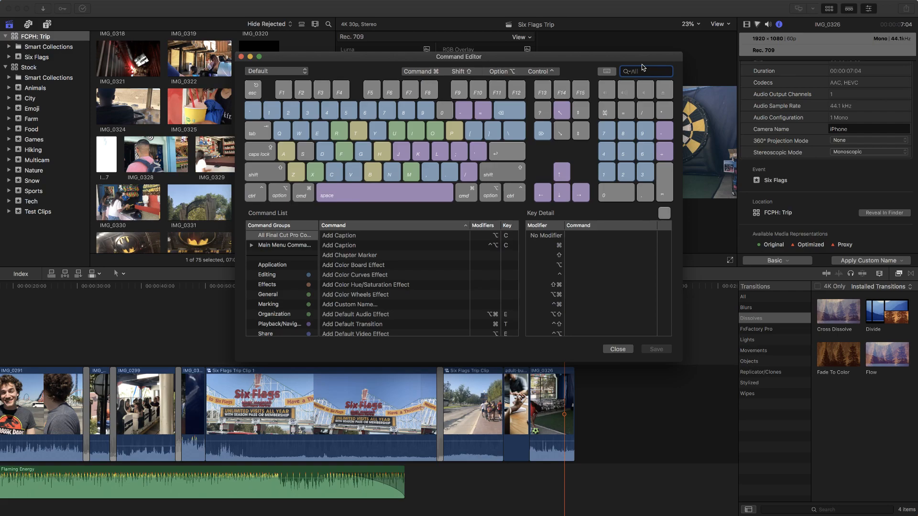
Examine which commands are assigned to the E key, with and without modifiers, including the Command-E export shortcut.
{"action": "key", "text": "super"}
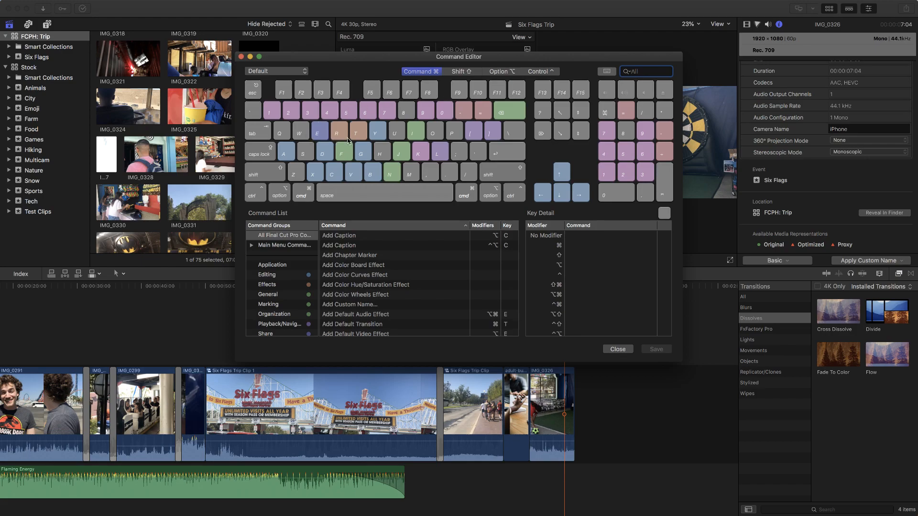
{"action": "left_click", "coordinate": [323, 134]}
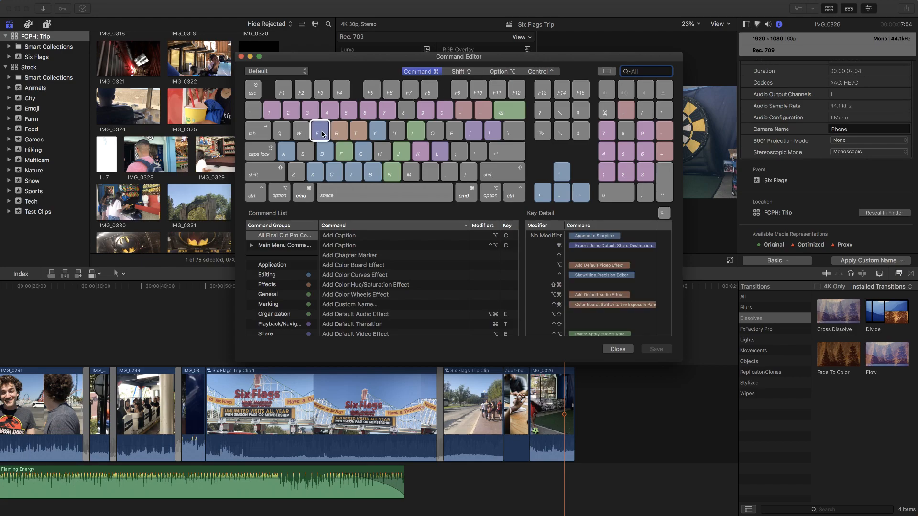
{"action": "key", "text": "super"}
{"action": "key", "text": "super"}
{"action": "key", "text": "super"}
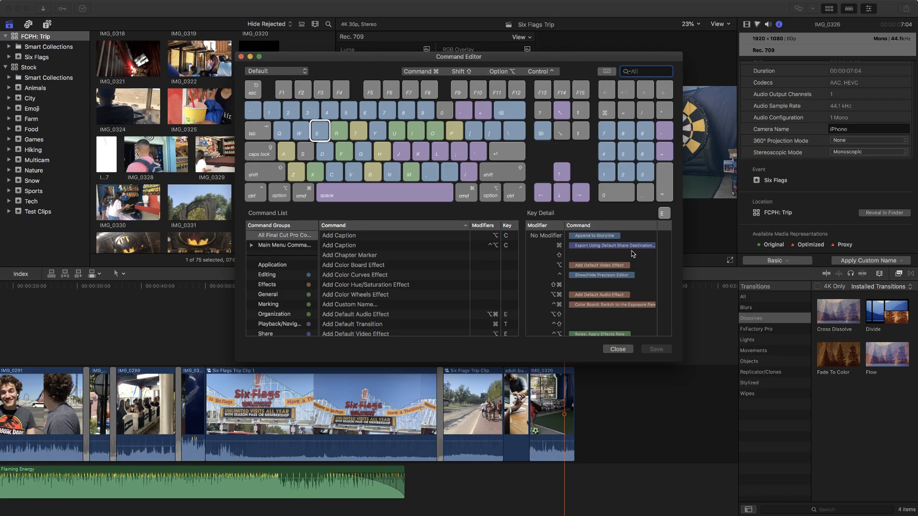
{"action": "left_click", "coordinate": [650, 247]}
Search the command list for "export" and view the description of Export Using Default Share Destination.
{"action": "left_click", "coordinate": [653, 70]}
{"action": "type", "text": "export"}
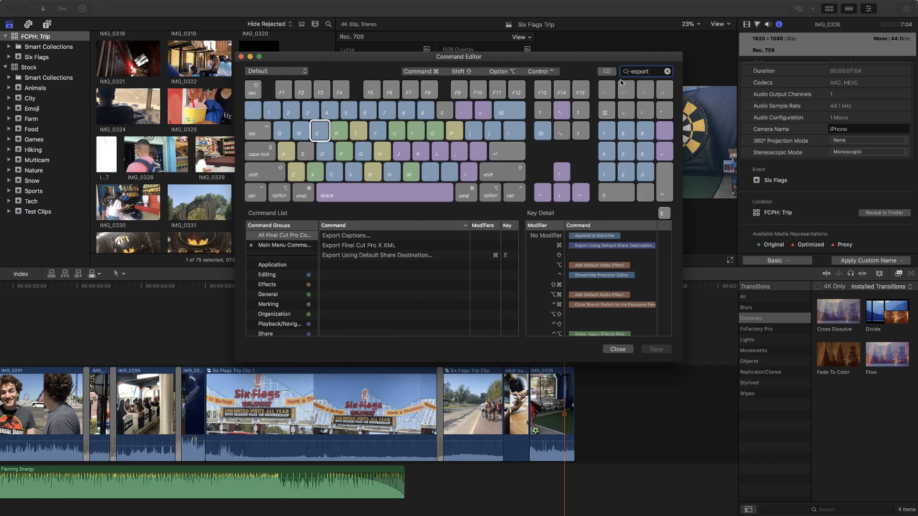
{"action": "left_click", "coordinate": [335, 257]}
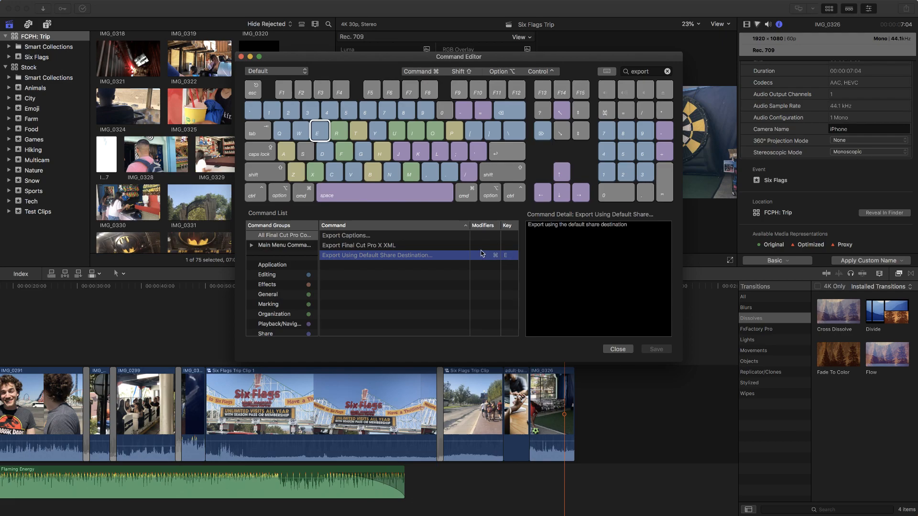
Reassign Command-E to Export Captions in a copied command set named "test", save the set, and close the Command Editor.
{"action": "left_click", "coordinate": [431, 236]}
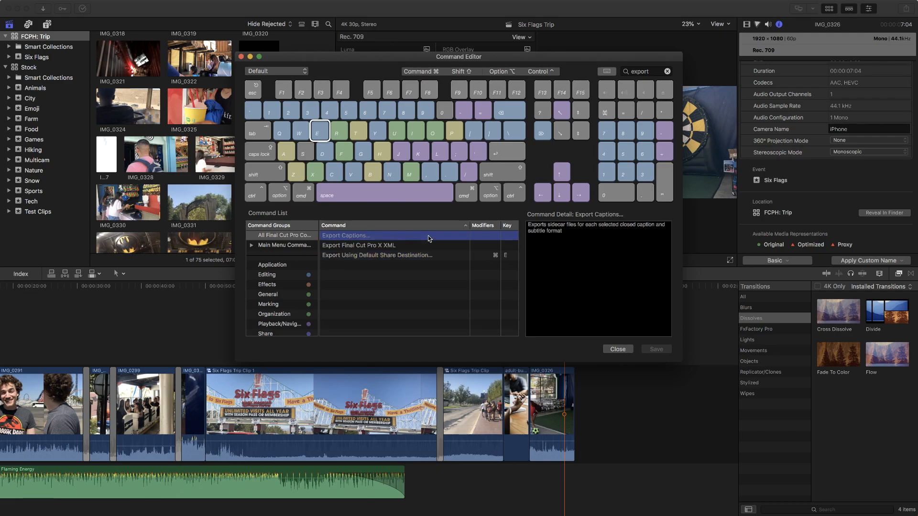
{"action": "key", "text": "super+e"}
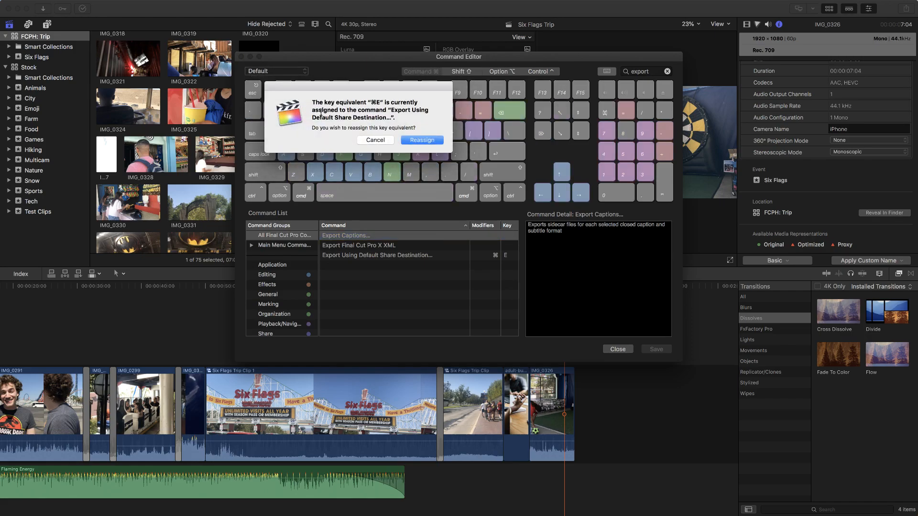
{"action": "left_click", "coordinate": [417, 140]}
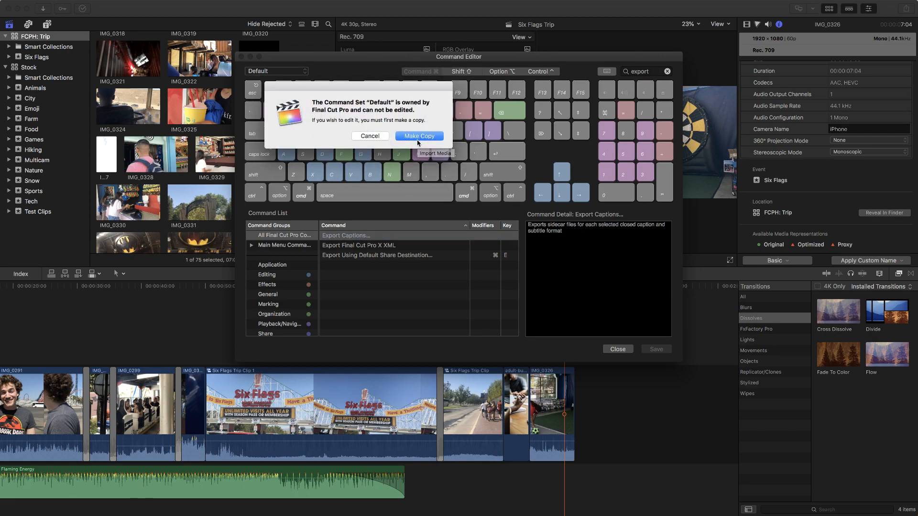
{"action": "left_click", "coordinate": [417, 141]}
{"action": "type", "text": "test"}
{"action": "key", "text": "Return"}
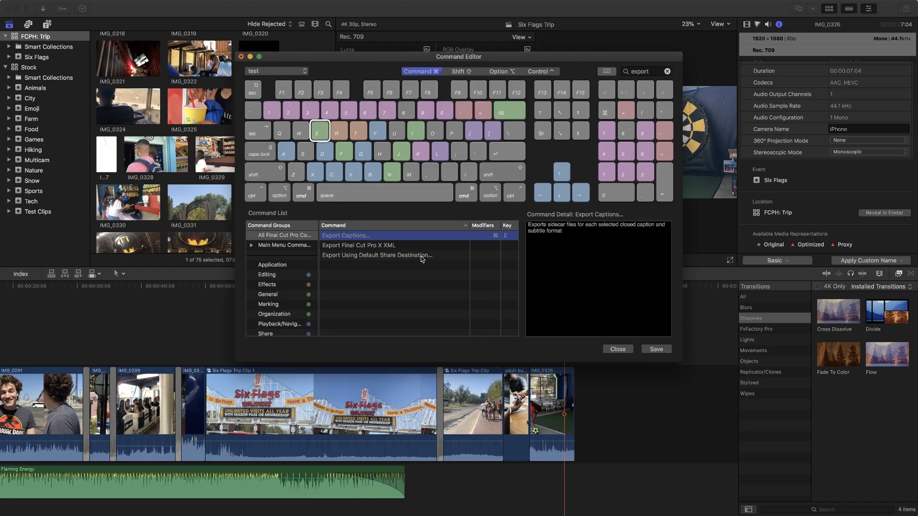
{"action": "left_click", "coordinate": [656, 350]}
{"action": "left_click", "coordinate": [241, 58]}
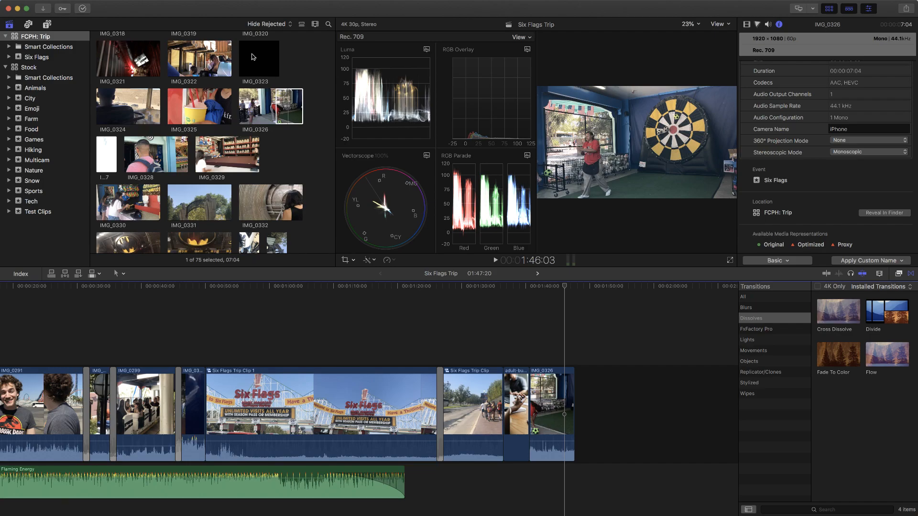
Park the playhead over Six Flags Trip Clip 1 and switch the active command set back to Default.
{"action": "left_click", "coordinate": [368, 301]}
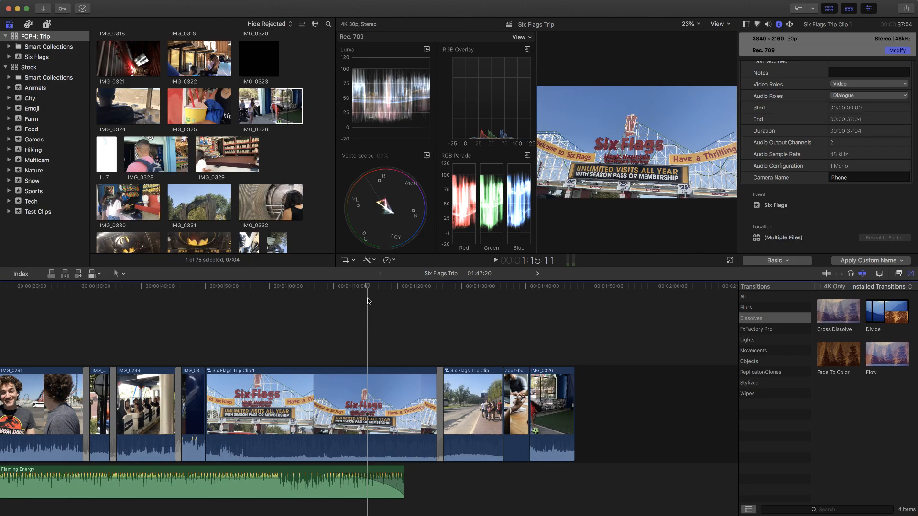
{"action": "left_click", "coordinate": [44, 4]}
{"action": "mouse_move", "coordinate": [71, 84]}
{"action": "mouse_move", "coordinate": [73, 41]}
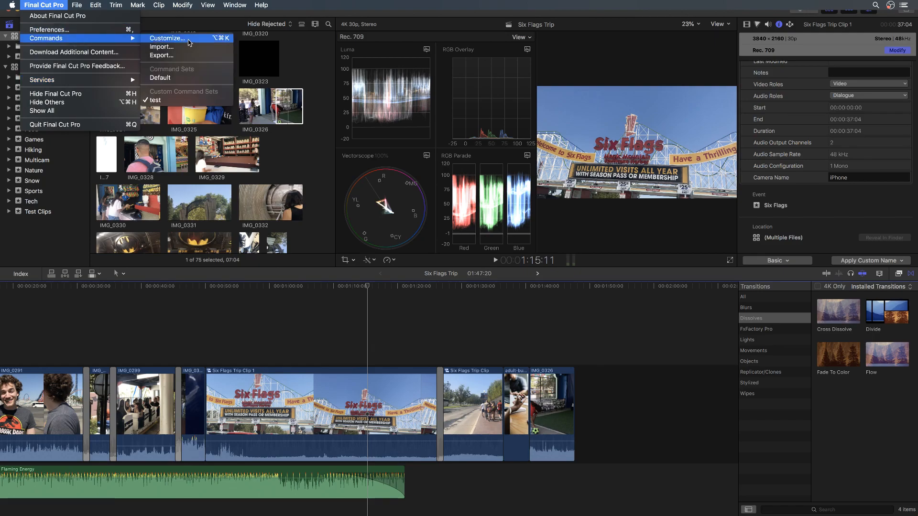
{"action": "left_click", "coordinate": [161, 78]}
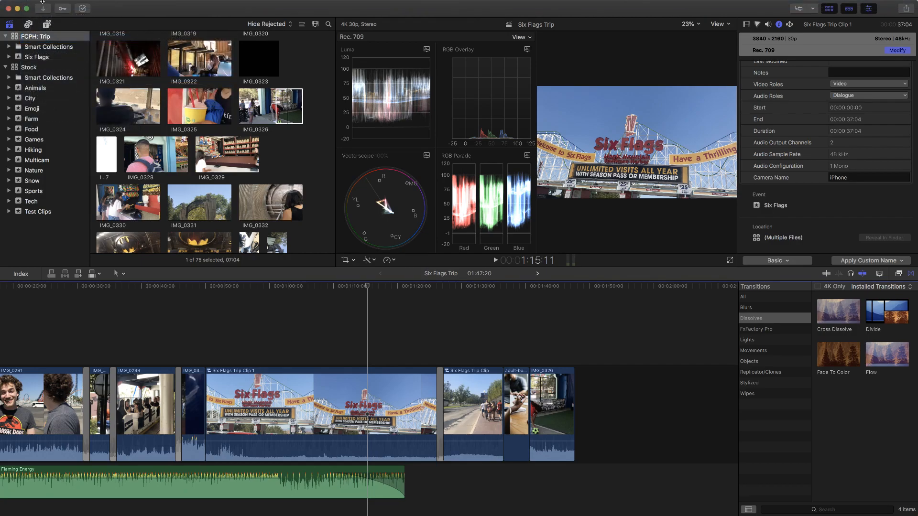
Examine the Keyboard, Text and Shortcuts settings of the keyboard preferences in System Preferences, and close the window.
{"action": "left_click", "coordinate": [44, 5]}
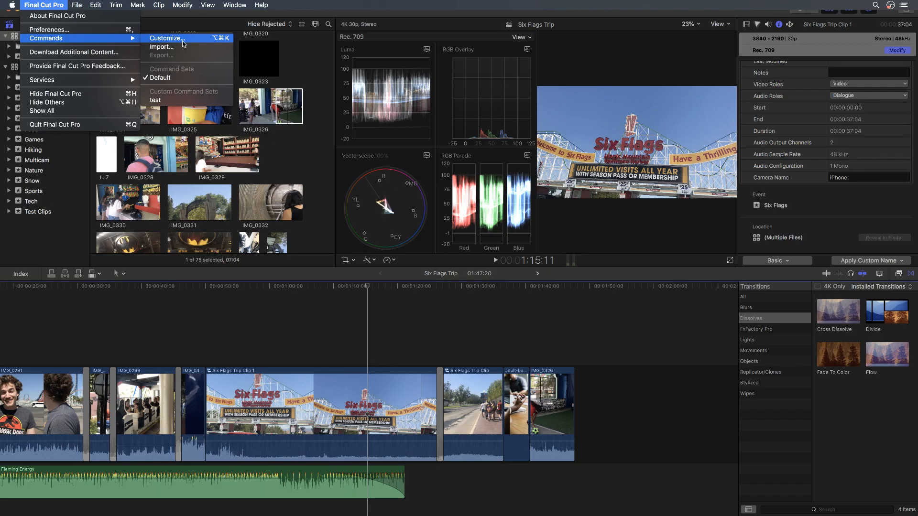
{"action": "mouse_move", "coordinate": [12, 5]}
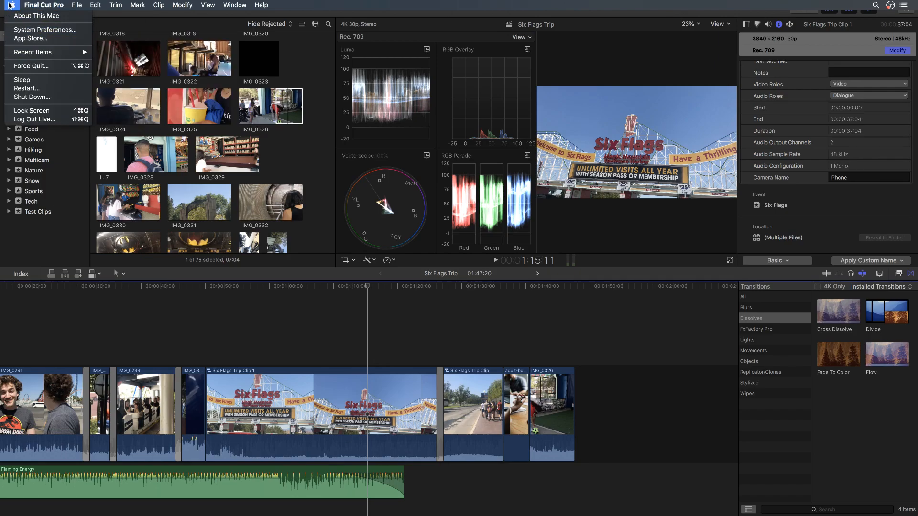
{"action": "left_click", "coordinate": [28, 31]}
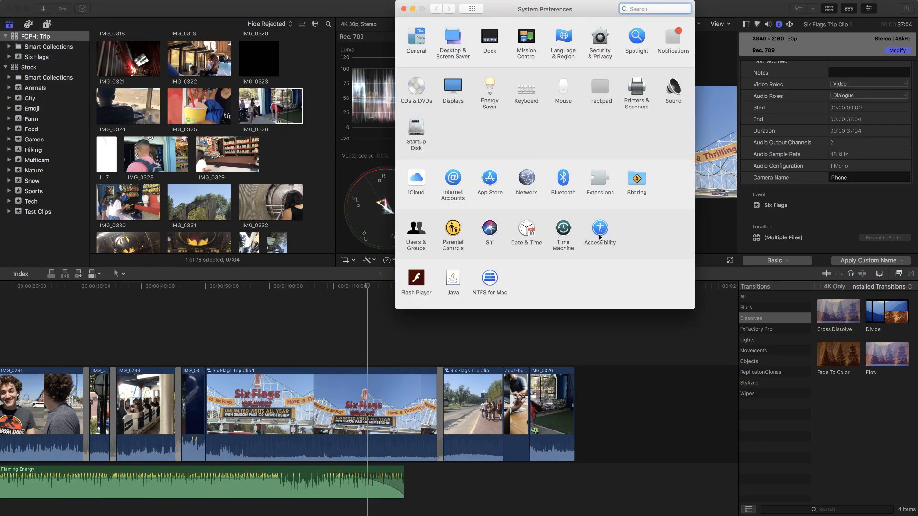
{"action": "left_click", "coordinate": [529, 91]}
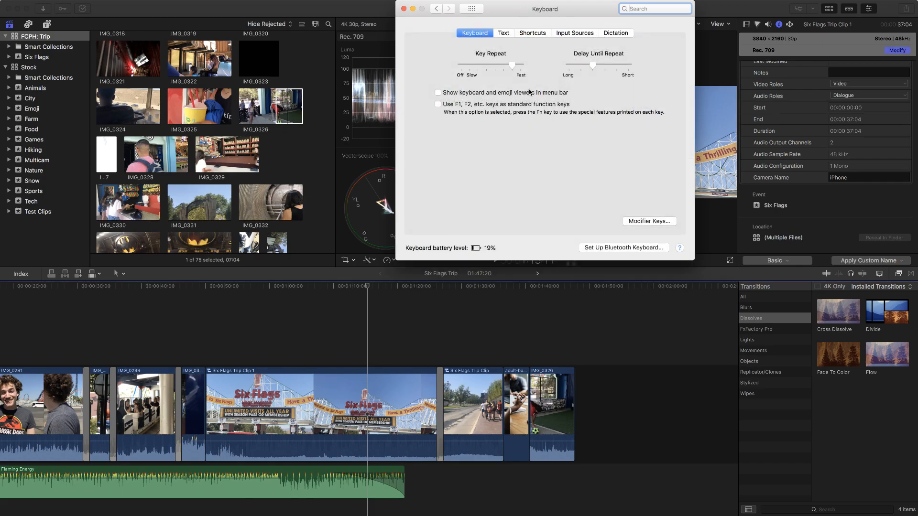
{"action": "left_click", "coordinate": [504, 33]}
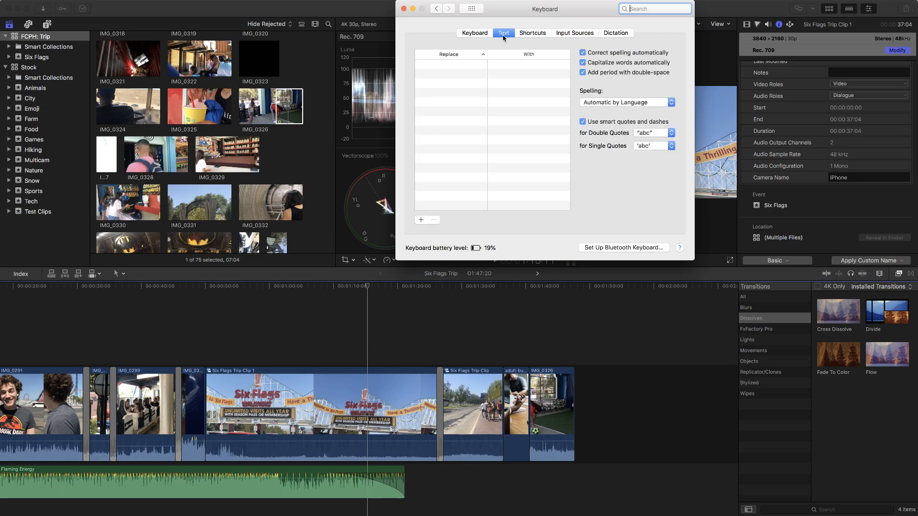
{"action": "left_click", "coordinate": [529, 33]}
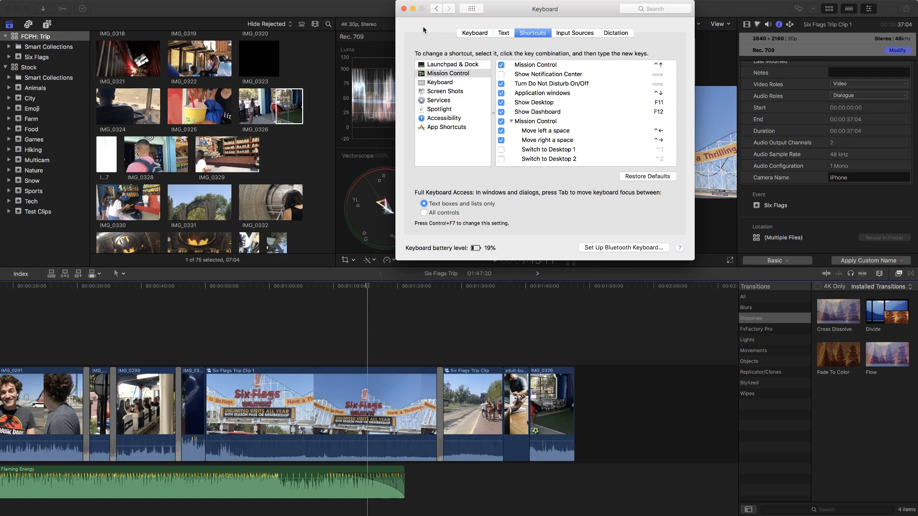
{"action": "left_click", "coordinate": [404, 9]}
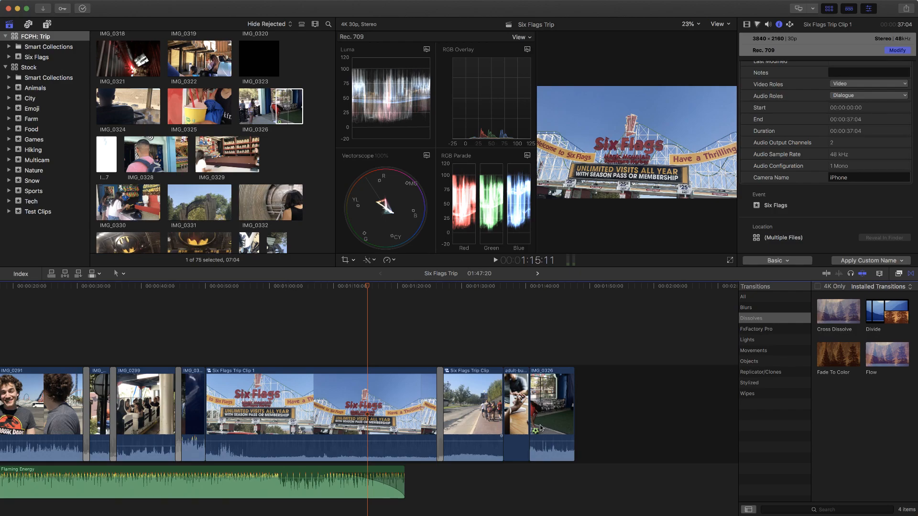
Switch to Keynote, create a presentation with the standard Black theme, and title its first slide "Slide 1".
{"action": "mouse_move", "coordinate": [632, 514]}
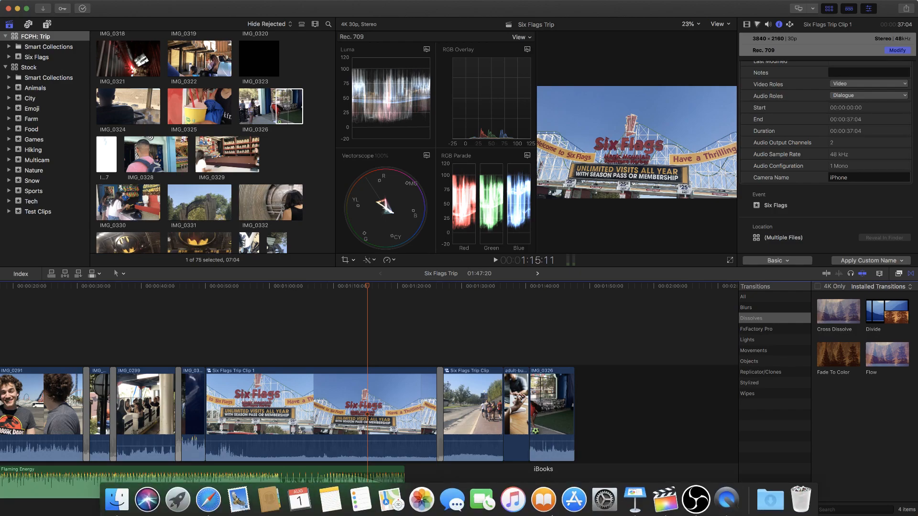
{"action": "left_click", "coordinate": [633, 490]}
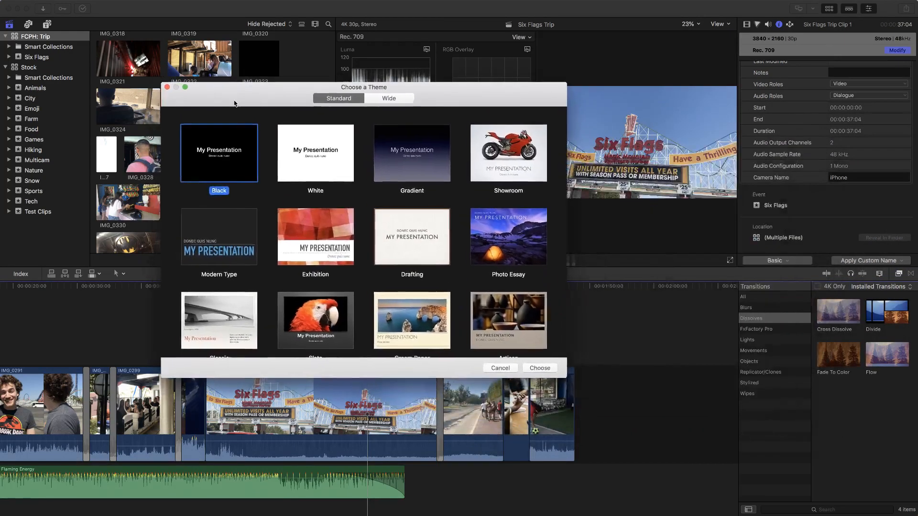
{"action": "double_click", "coordinate": [227, 169]}
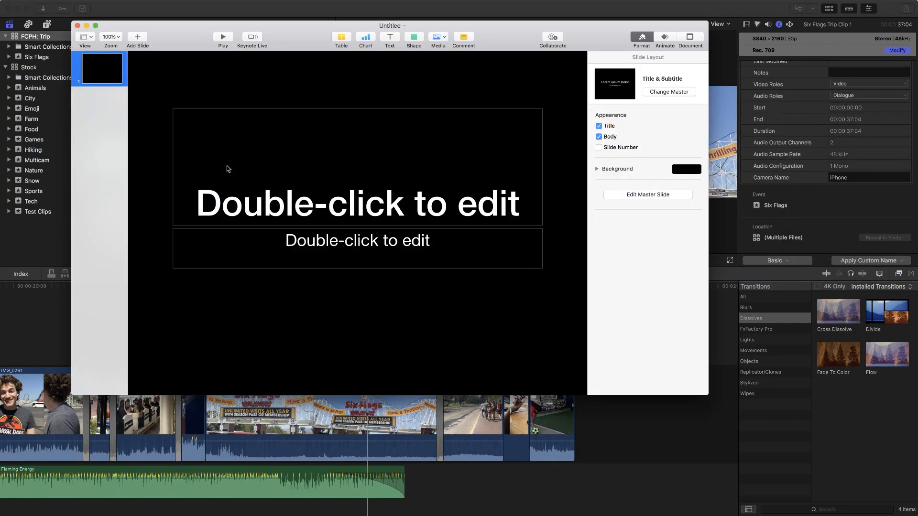
{"action": "double_click", "coordinate": [263, 154]}
{"action": "type", "text": "Sl"}
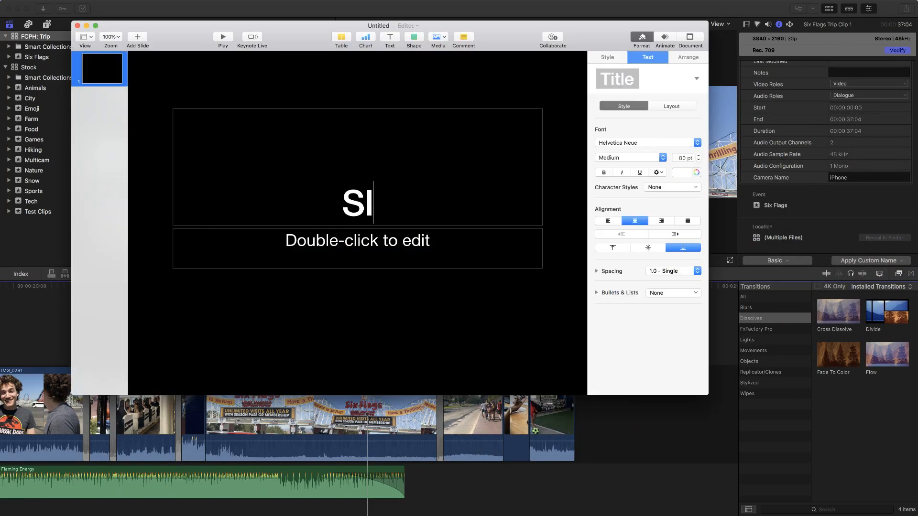
{"action": "type", "text": "ide 1"}
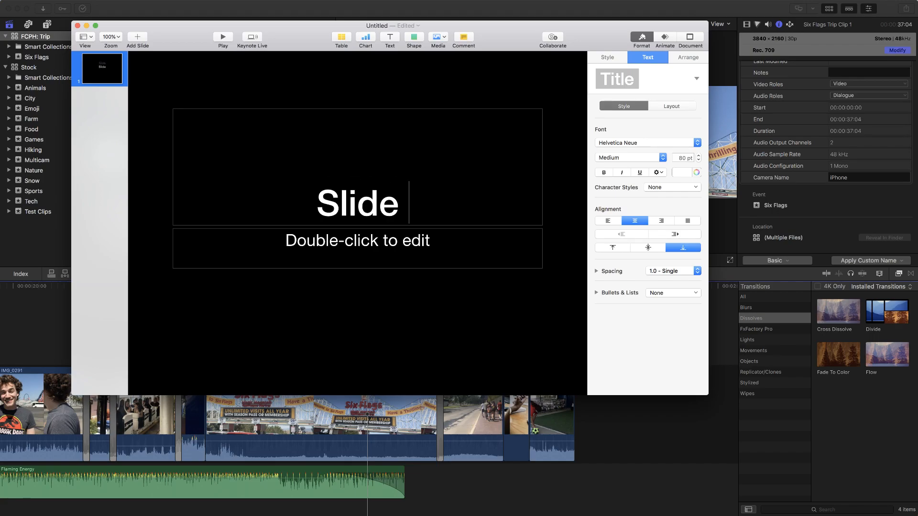
Add a second slide with the Title & Subtitle layout and title it "Slide 2".
{"action": "left_click", "coordinate": [137, 38]}
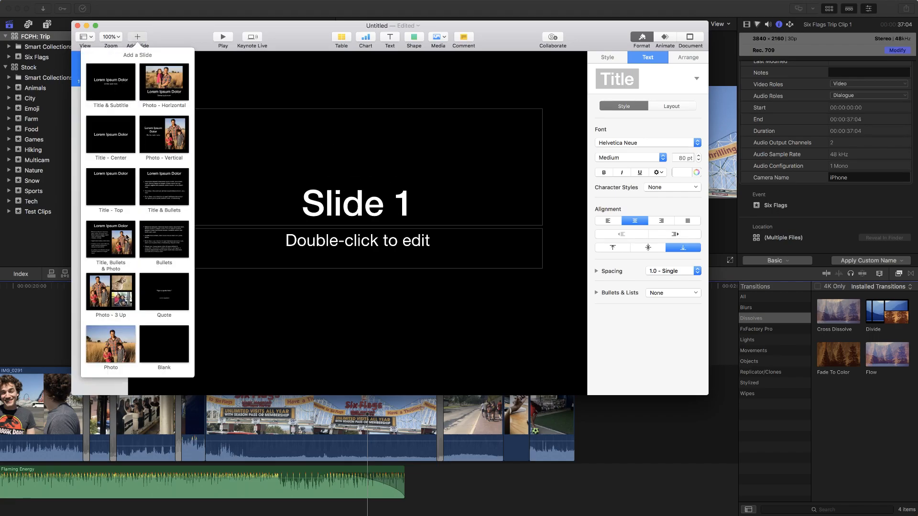
{"action": "left_click", "coordinate": [124, 90]}
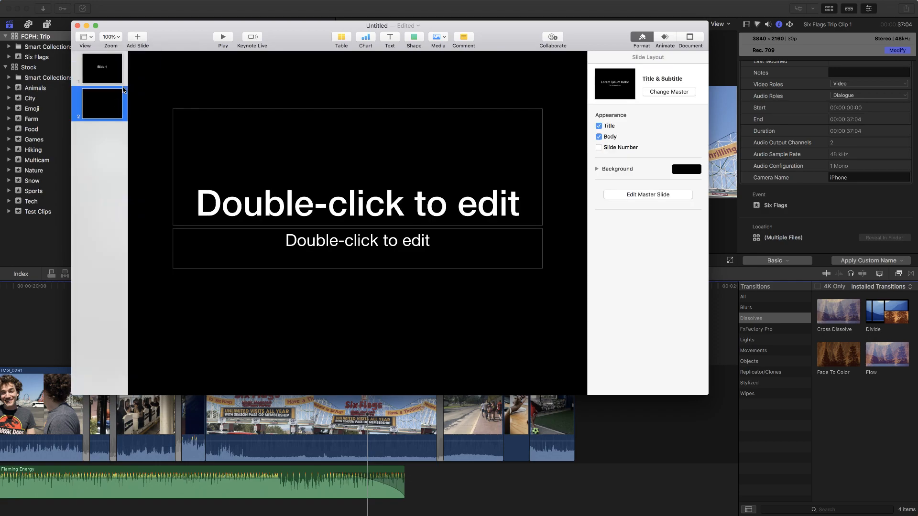
{"action": "double_click", "coordinate": [243, 163]}
{"action": "type", "text": "Sl"}
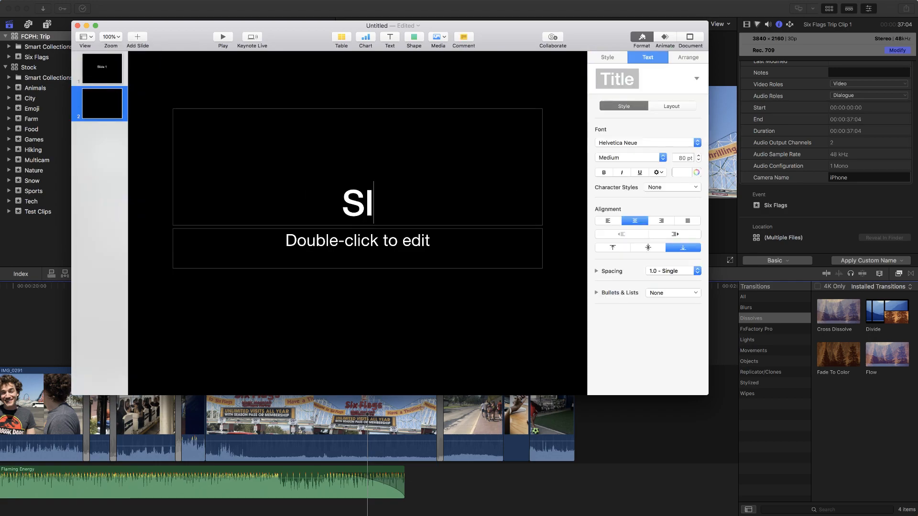
{"action": "type", "text": "ide 2"}
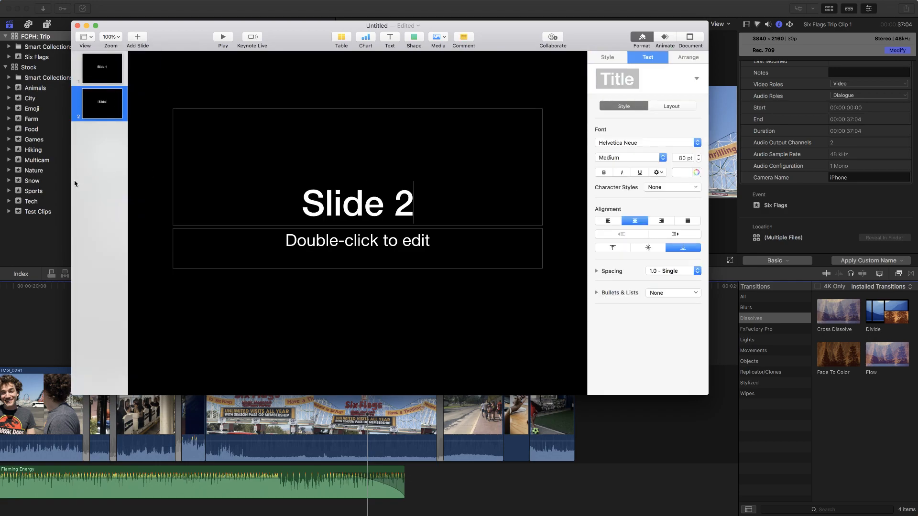
Return to the first slide, examine the movie export settings including the resolution choices, and leave without exporting.
{"action": "left_click", "coordinate": [114, 177]}
{"action": "left_click", "coordinate": [112, 75]}
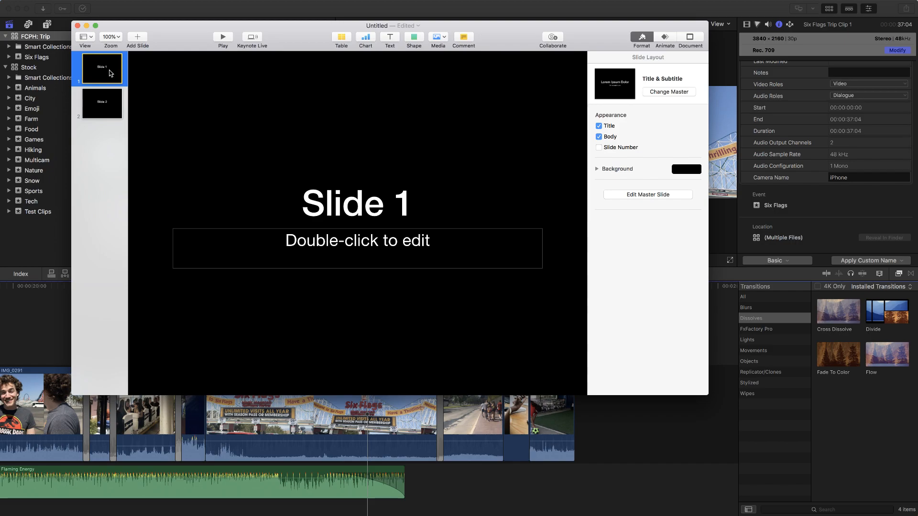
{"action": "mouse_move", "coordinate": [83, 2]}
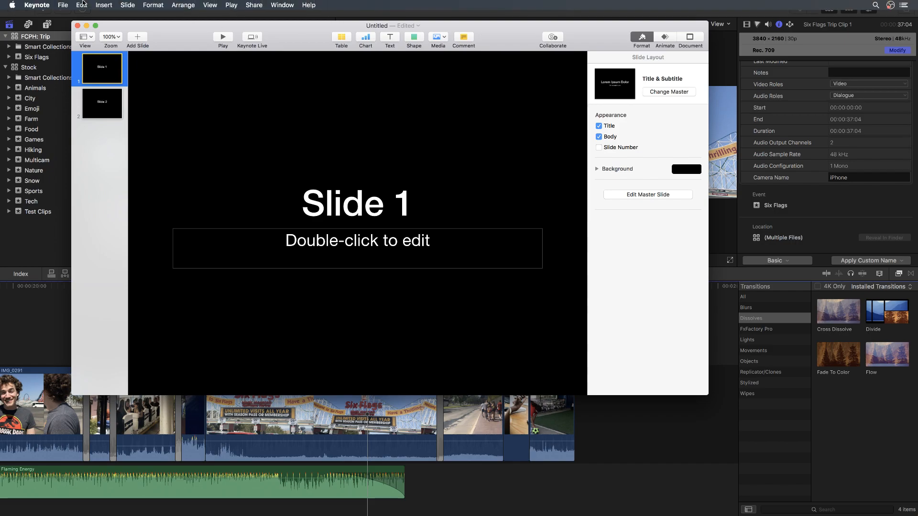
{"action": "left_click", "coordinate": [64, 4]}
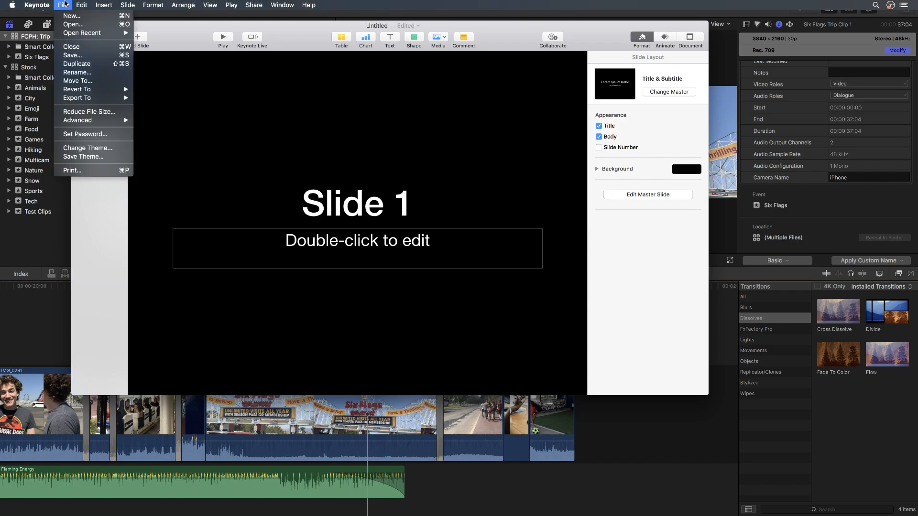
{"action": "mouse_move", "coordinate": [107, 99]}
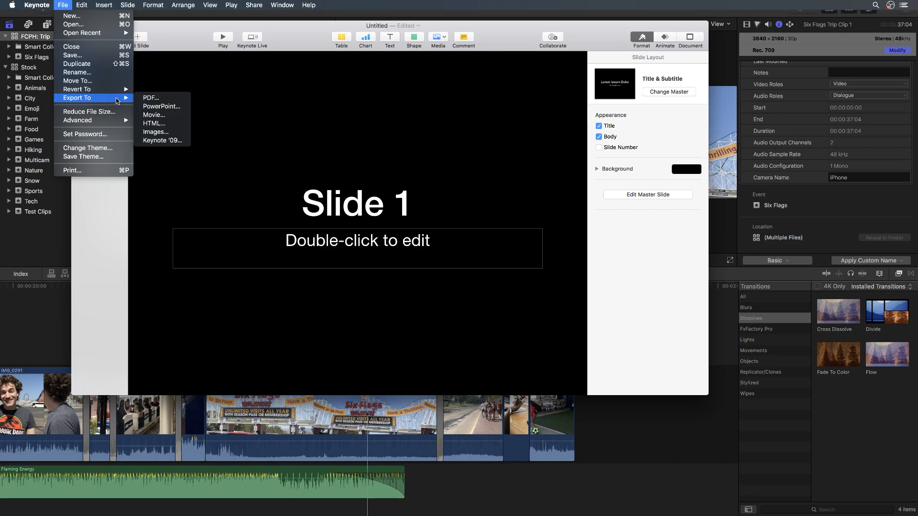
{"action": "left_click", "coordinate": [175, 120]}
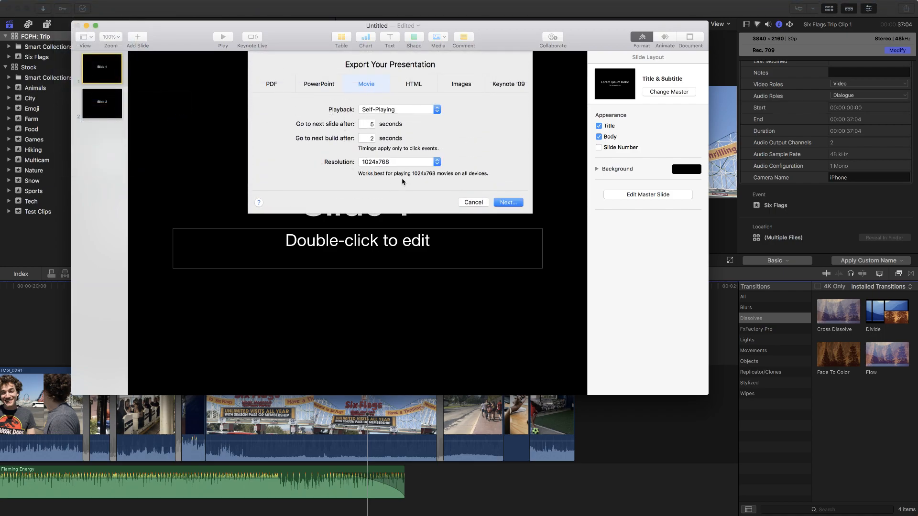
{"action": "left_click", "coordinate": [401, 164]}
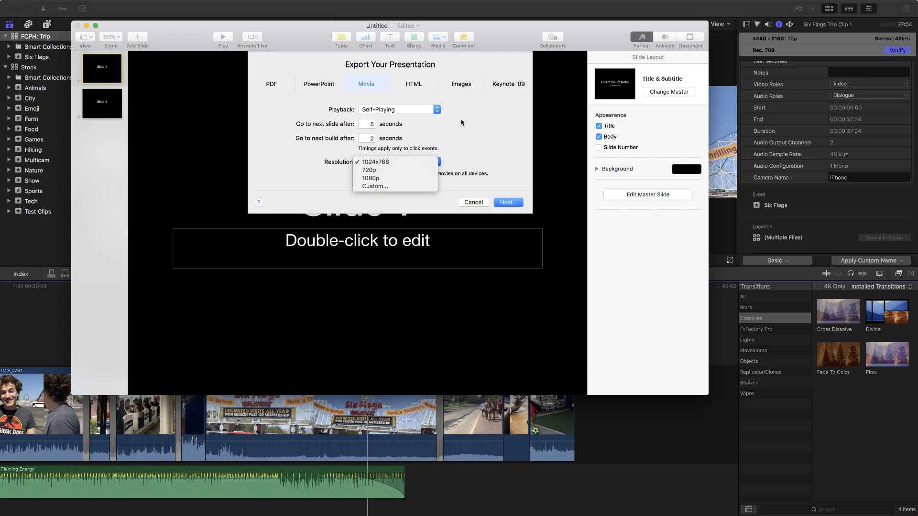
{"action": "left_click", "coordinate": [400, 163]}
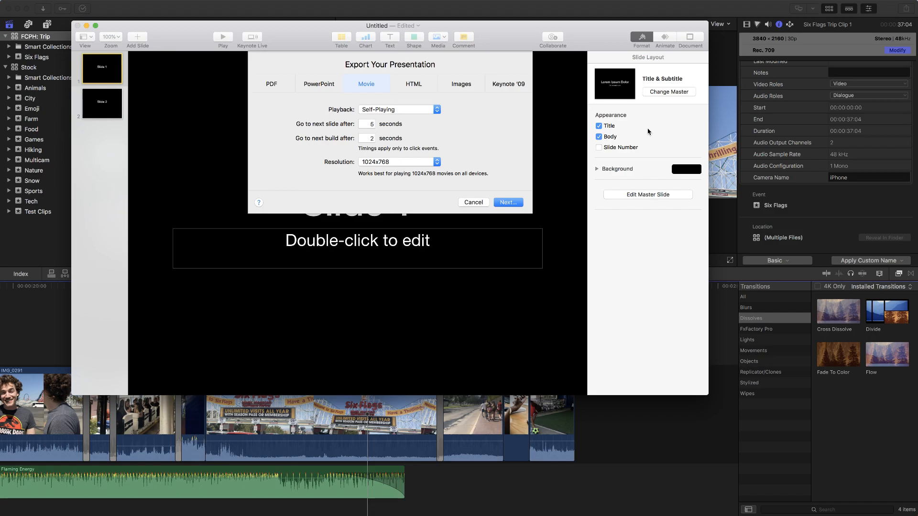
{"action": "left_click", "coordinate": [472, 202]}
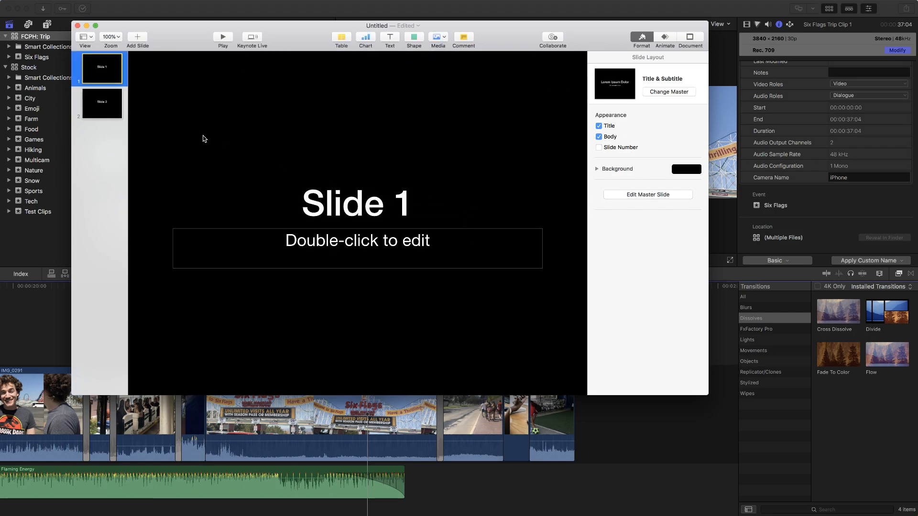
Examine the image export settings of the presentation including the available file formats, and leave without exporting.
{"action": "left_click", "coordinate": [62, 5]}
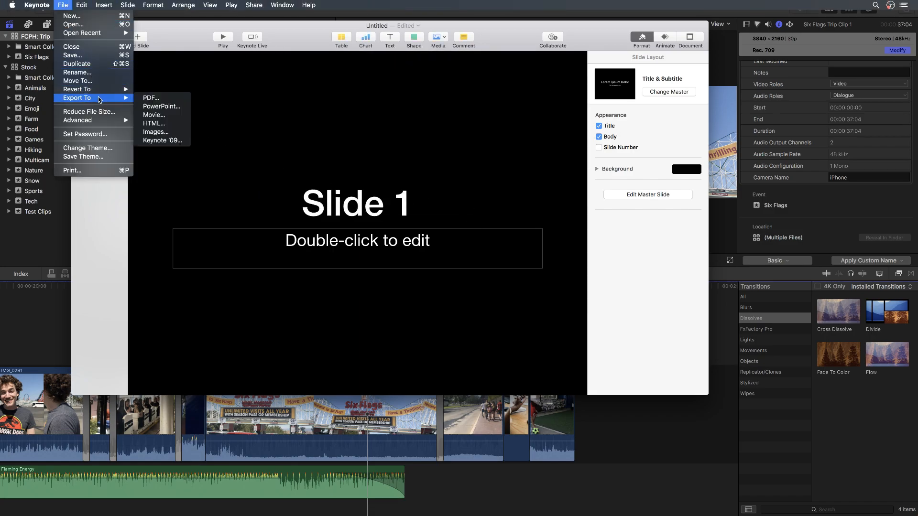
{"action": "left_click", "coordinate": [156, 132]}
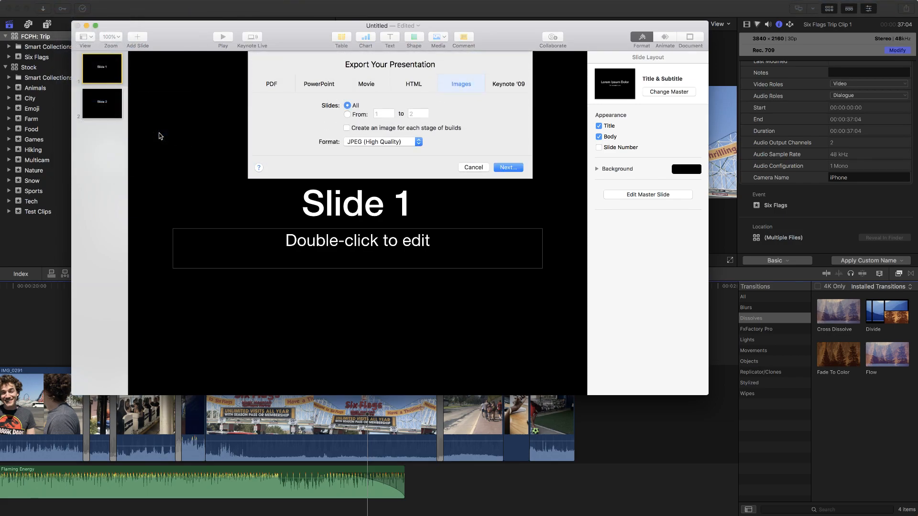
{"action": "left_click", "coordinate": [361, 143]}
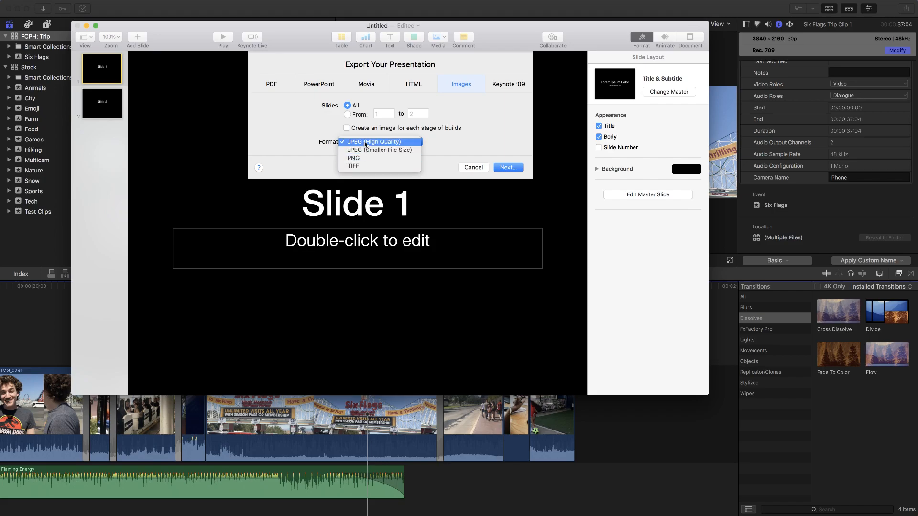
{"action": "left_click", "coordinate": [299, 152]}
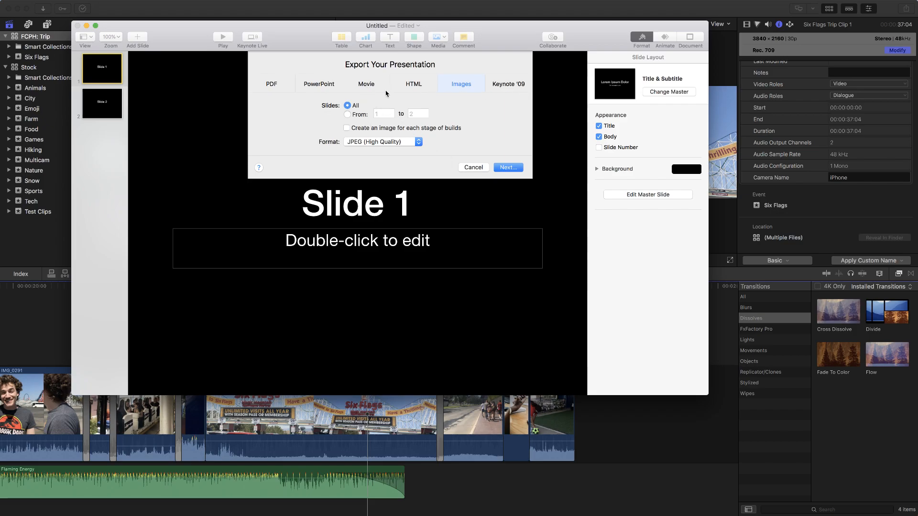
{"action": "left_click", "coordinate": [474, 168]}
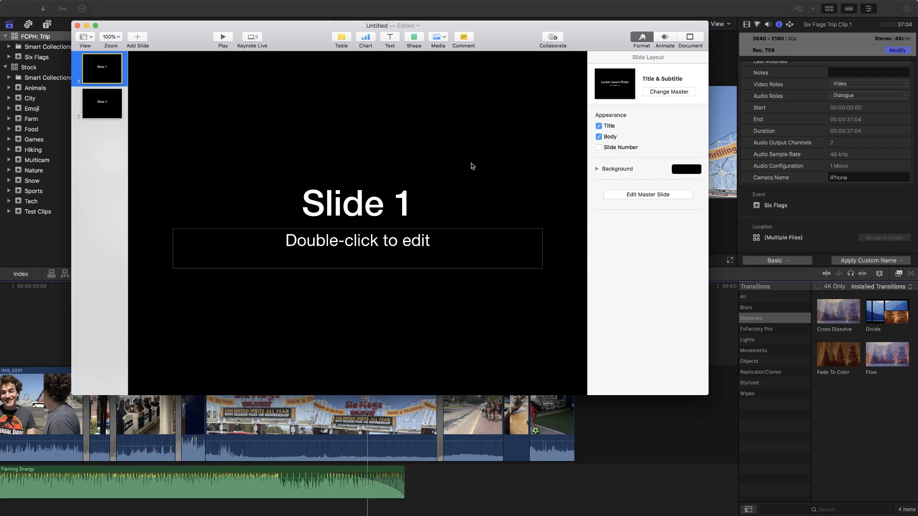
Close the untitled presentation and delete it without saving.
{"action": "key", "text": "super+w"}
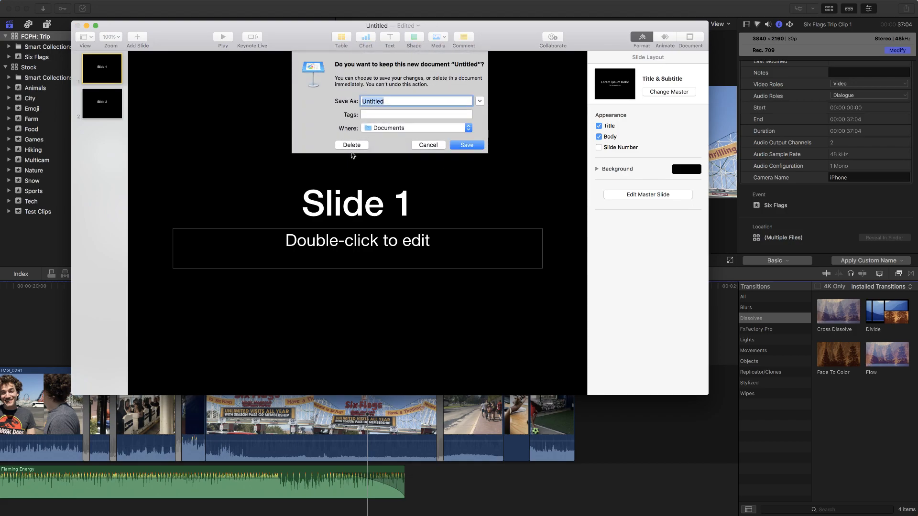
{"action": "left_click", "coordinate": [428, 145]}
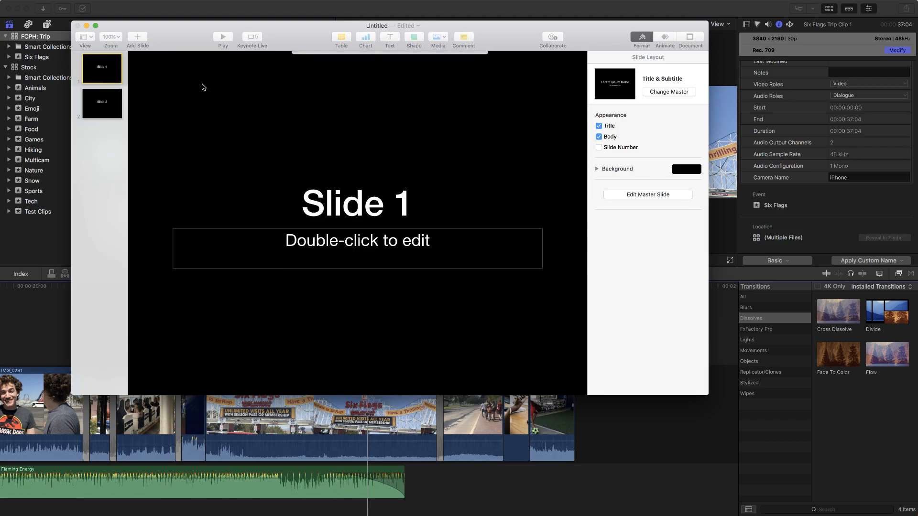
{"action": "left_click", "coordinate": [78, 26]}
{"action": "left_click", "coordinate": [352, 146]}
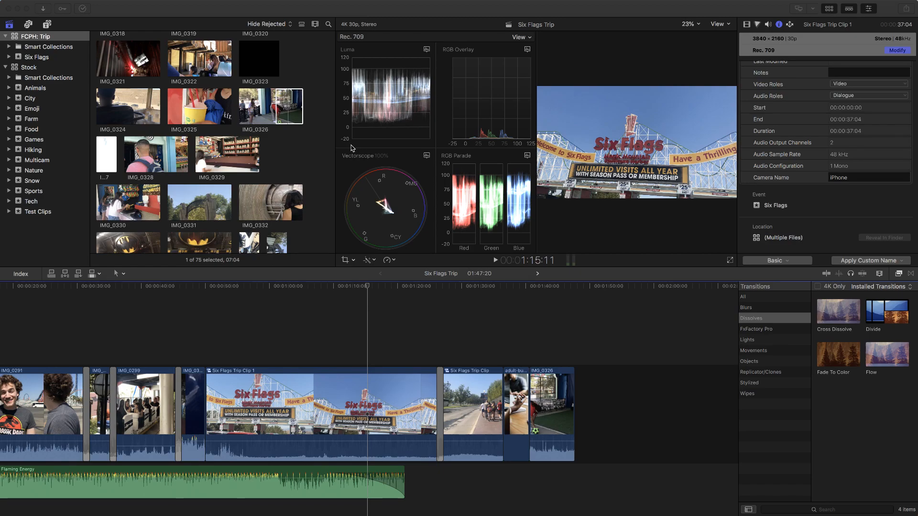
Look through the audio sources iTunes, Sound Effects, GarageBand and Logic Pro X in the media browser.
{"action": "left_click", "coordinate": [28, 25]}
{"action": "left_click", "coordinate": [129, 145]}
{"action": "left_click_drag", "start_coordinate": [116, 109], "coordinate": [154, 152]}
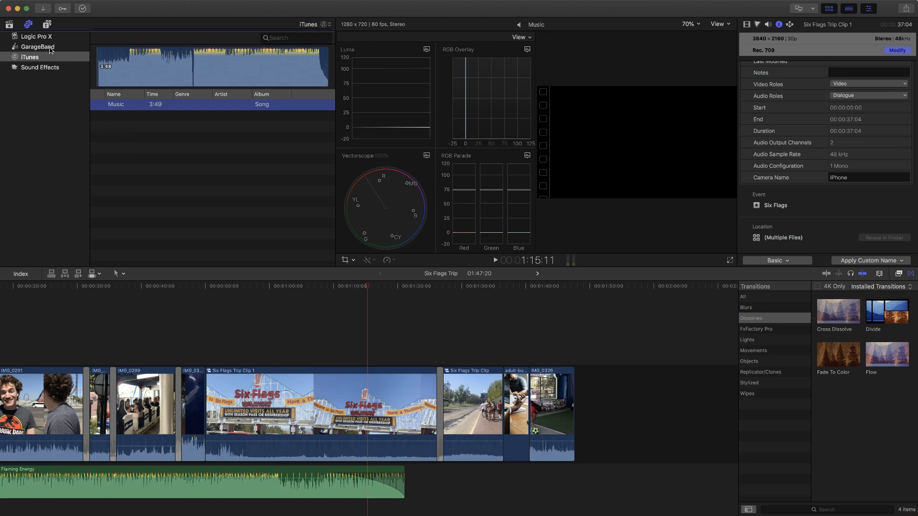
{"action": "left_click", "coordinate": [48, 71]}
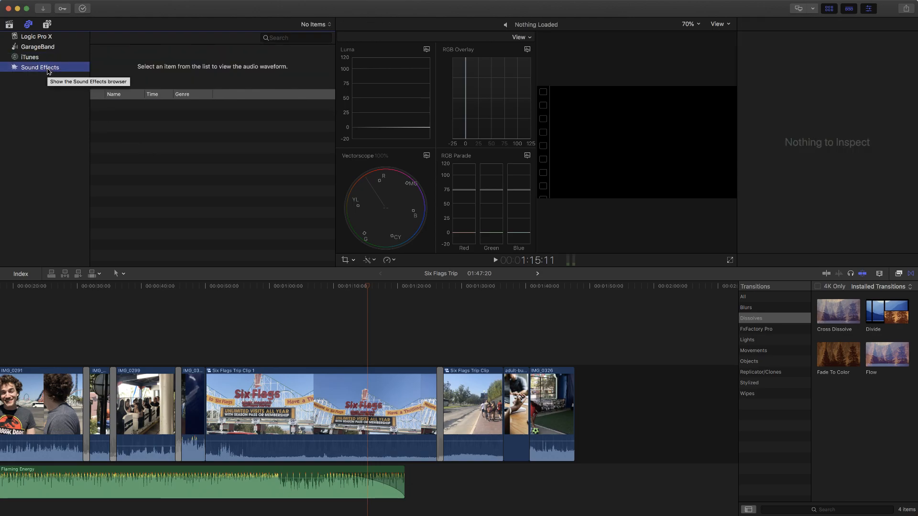
{"action": "left_click", "coordinate": [49, 48]}
{"action": "left_click", "coordinate": [47, 58]}
{"action": "left_click", "coordinate": [35, 37]}
Return to the FCPH: Trip library, show its clips as a list and widen the Name column.
{"action": "left_click", "coordinate": [11, 24]}
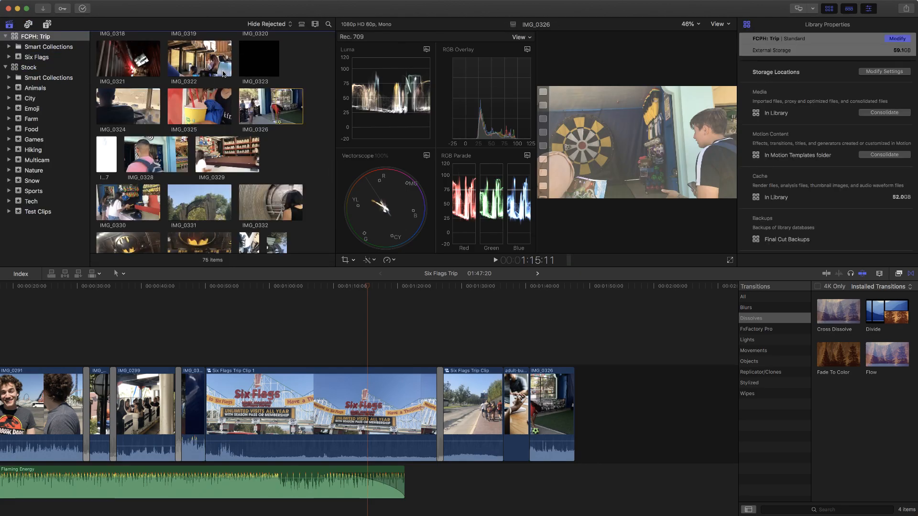
{"action": "left_click", "coordinate": [301, 25]}
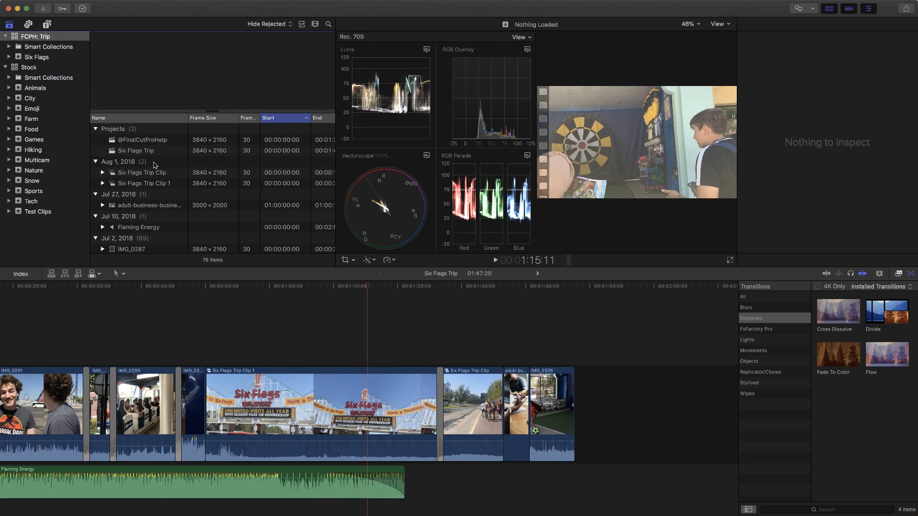
{"action": "left_click_drag", "start_coordinate": [176, 146], "coordinate": [259, 118]}
{"action": "scroll", "coordinate": [191, 169], "scroll_direction": "down", "scroll_amount": 10}
Try to reorder clips IMG_0311 and IMG_0310 manually within the clip list.
{"action": "left_click", "coordinate": [191, 168]}
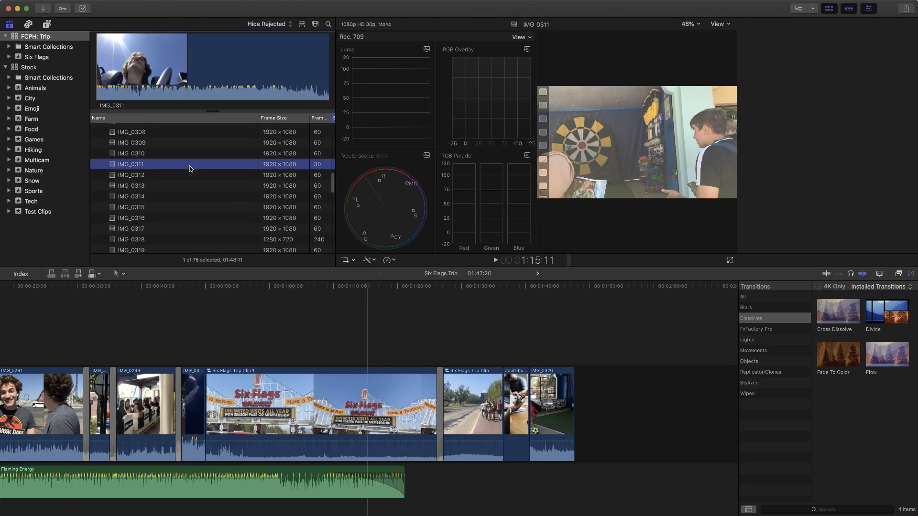
{"action": "left_click_drag", "start_coordinate": [179, 168], "coordinate": [179, 156]}
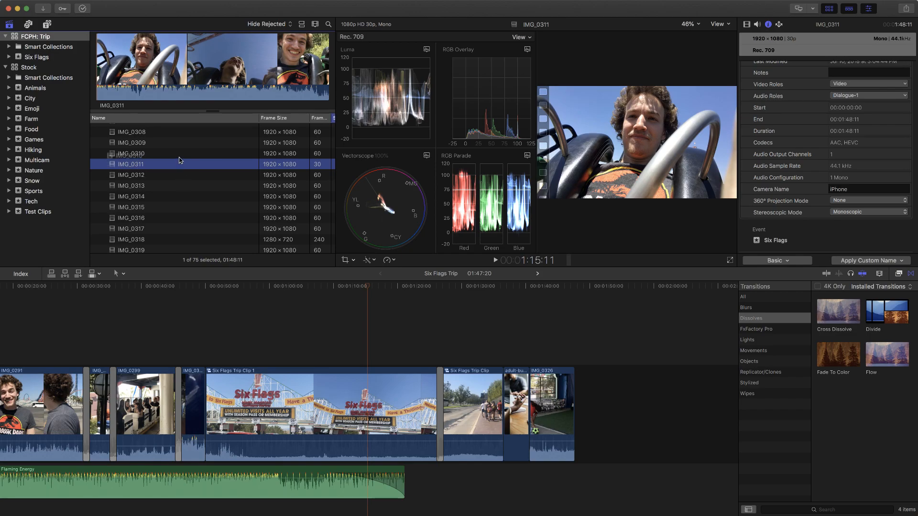
{"action": "left_click", "coordinate": [153, 154]}
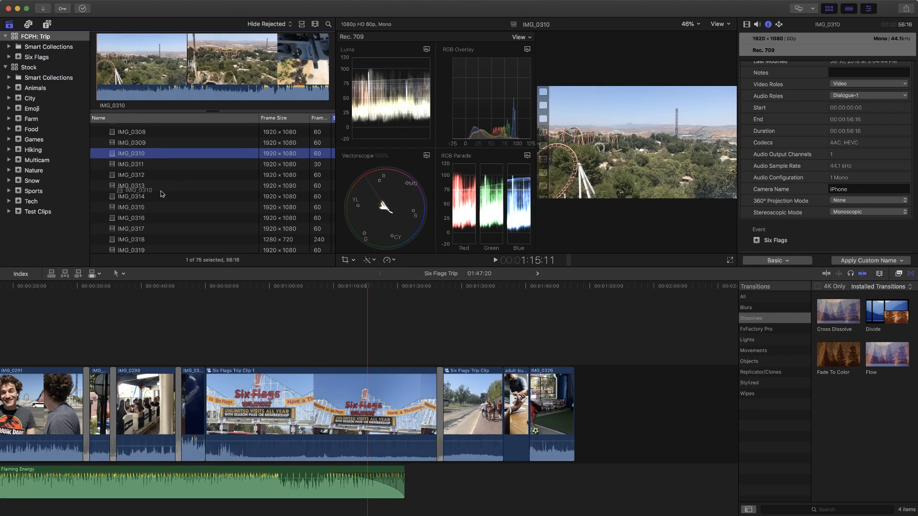
{"action": "left_click_drag", "start_coordinate": [153, 168], "coordinate": [174, 188]}
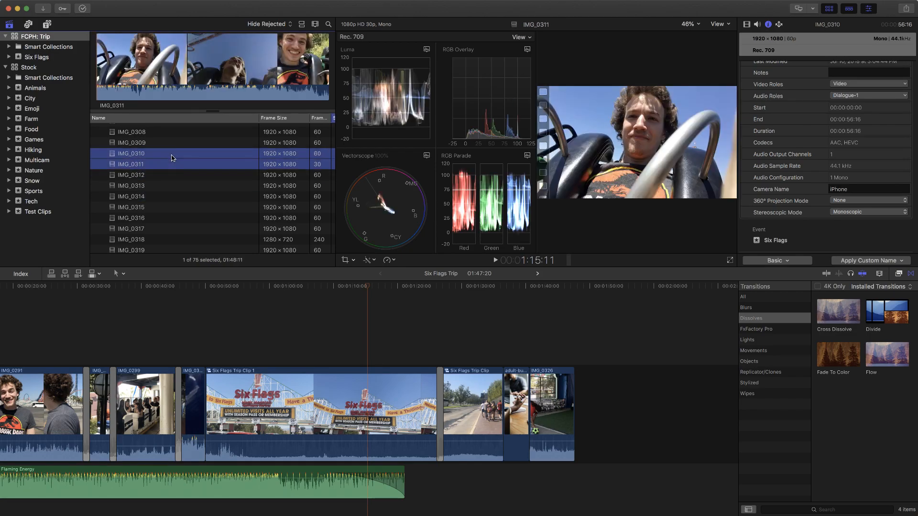
{"action": "left_click", "coordinate": [173, 196]}
{"action": "mouse_move", "coordinate": [183, 156]}
{"action": "left_mouse_down"}
{"action": "mouse_move", "coordinate": [173, 167]}
{"action": "mouse_move", "coordinate": [173, 156]}
{"action": "mouse_move", "coordinate": [173, 168]}
{"action": "mouse_move", "coordinate": [155, 159]}
{"action": "mouse_move", "coordinate": [168, 196]}
{"action": "mouse_move", "coordinate": [166, 156]}
{"action": "left_mouse_up"}
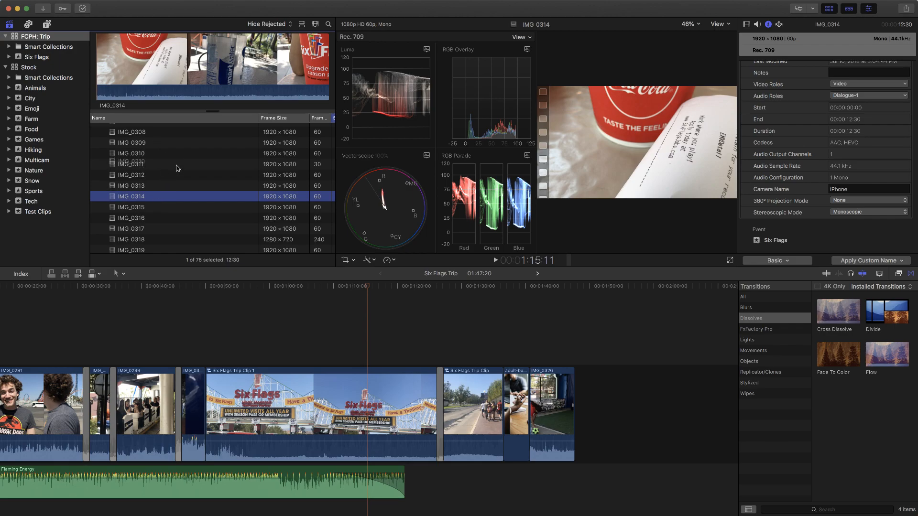
Try to move clip IMG_0309 further down the clip list.
{"action": "left_click", "coordinate": [177, 144]}
{"action": "left_click_drag", "start_coordinate": [169, 154], "coordinate": [172, 167]}
{"action": "left_click_drag", "start_coordinate": [227, 144], "coordinate": [227, 154]}
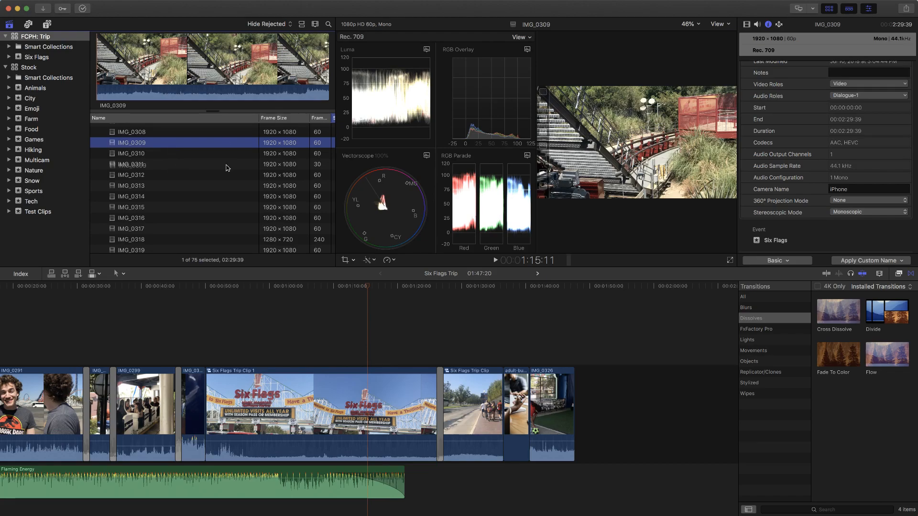
{"action": "left_click_drag", "start_coordinate": [134, 146], "coordinate": [146, 162]}
{"action": "mouse_move", "coordinate": [184, 156]}
{"action": "left_mouse_down"}
{"action": "mouse_move", "coordinate": [179, 260]}
{"action": "mouse_move", "coordinate": [182, 156]}
{"action": "left_mouse_up"}
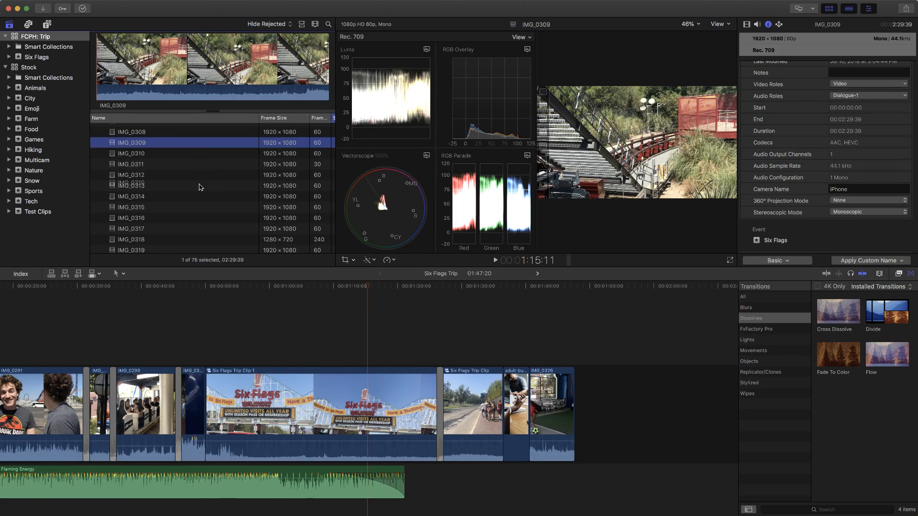
{"action": "left_click", "coordinate": [129, 133]}
{"action": "left_click", "coordinate": [124, 144]}
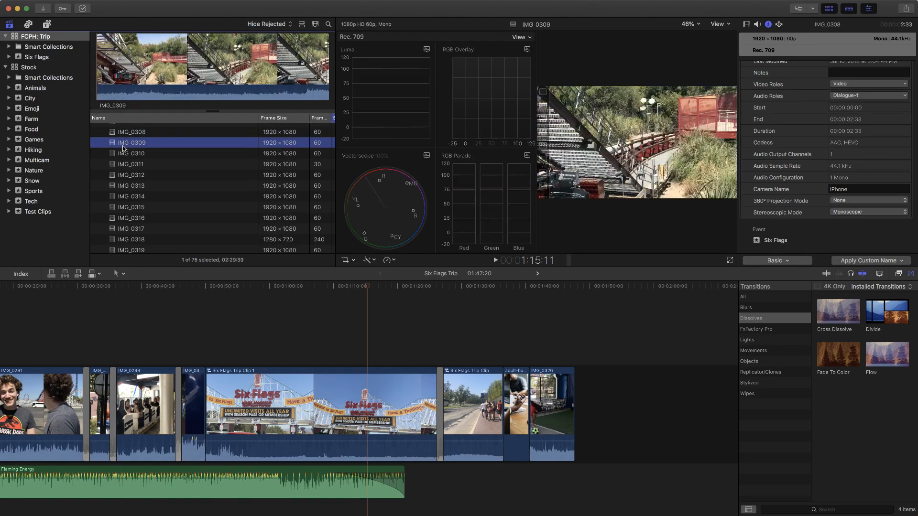
Look at the titles and generators, return to the iTunes audio source and sort its songs by name.
{"action": "left_click", "coordinate": [47, 27]}
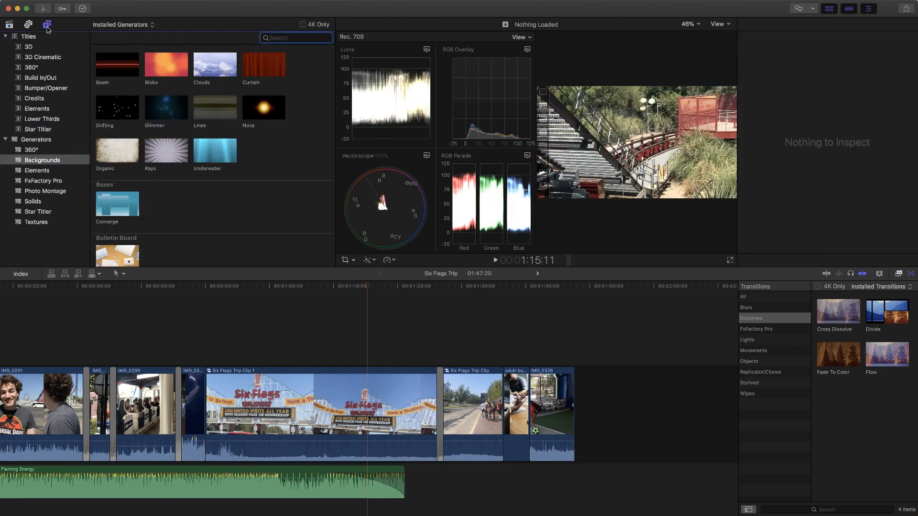
{"action": "left_click", "coordinate": [31, 26]}
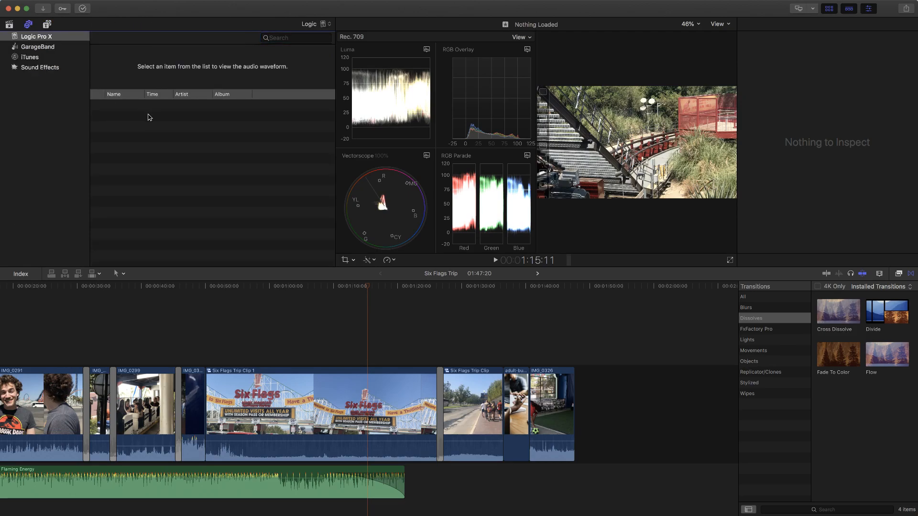
{"action": "left_click", "coordinate": [31, 58]}
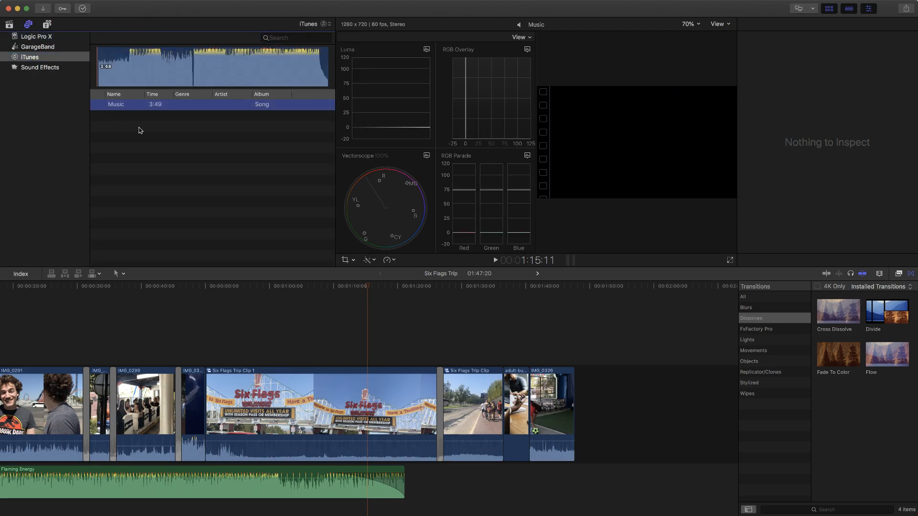
{"action": "left_click", "coordinate": [137, 96]}
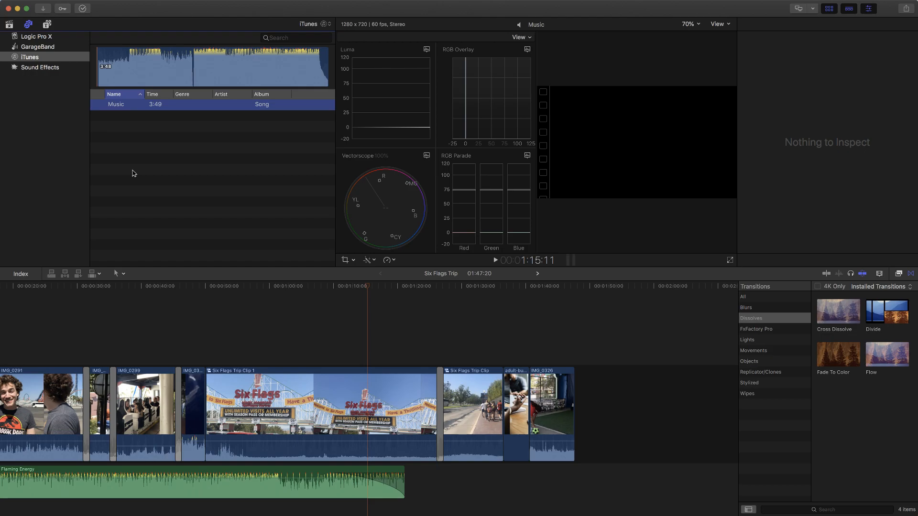
{"action": "mouse_move", "coordinate": [137, 109]}
Switch to iTunes and examine the file details of the track "Music" from the album "Song".
{"action": "mouse_move", "coordinate": [269, 515]}
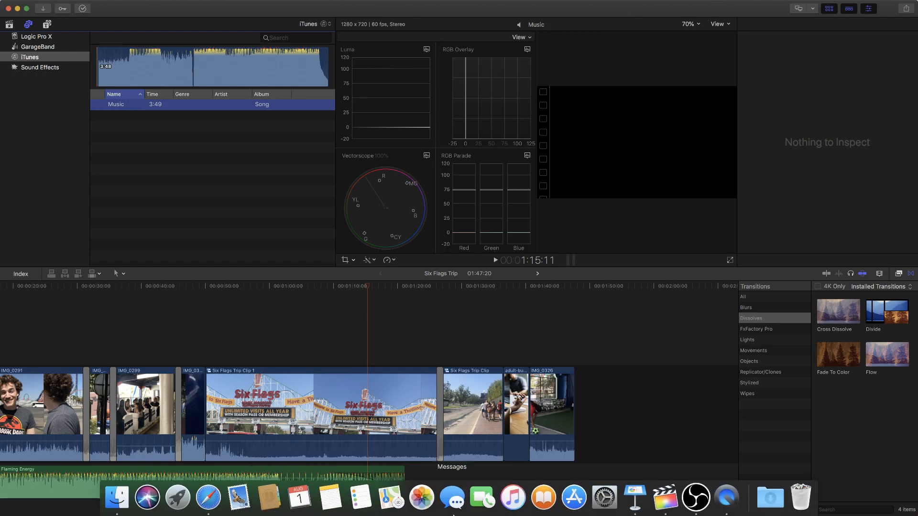
{"action": "left_click", "coordinate": [512, 498]}
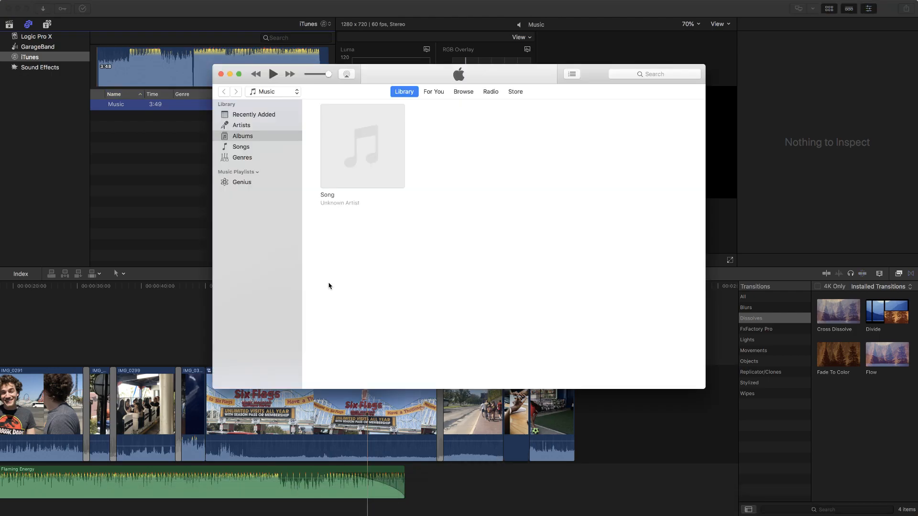
{"action": "left_click", "coordinate": [370, 170]}
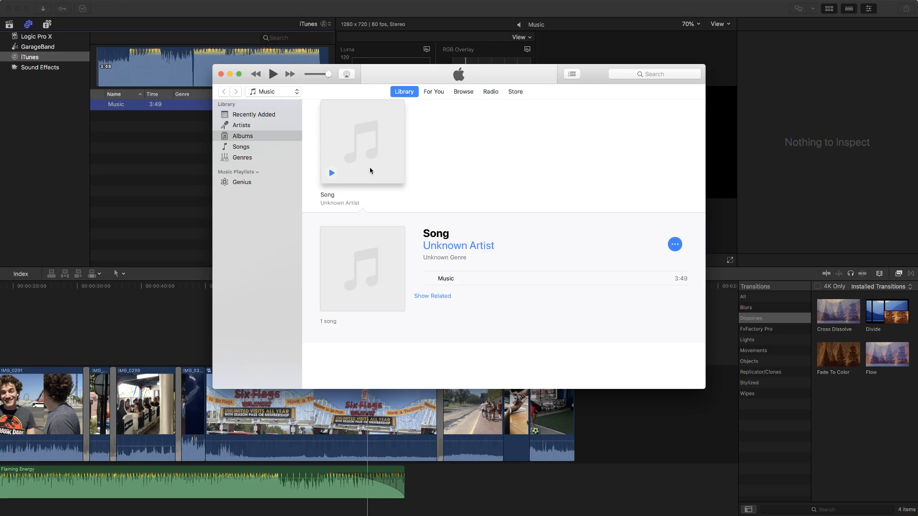
{"action": "mouse_move", "coordinate": [99, 3]}
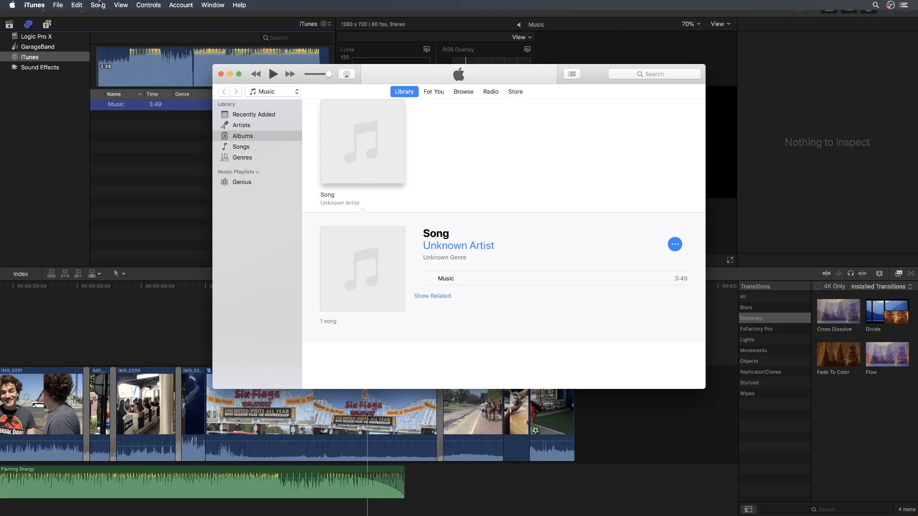
{"action": "key", "text": "super+i"}
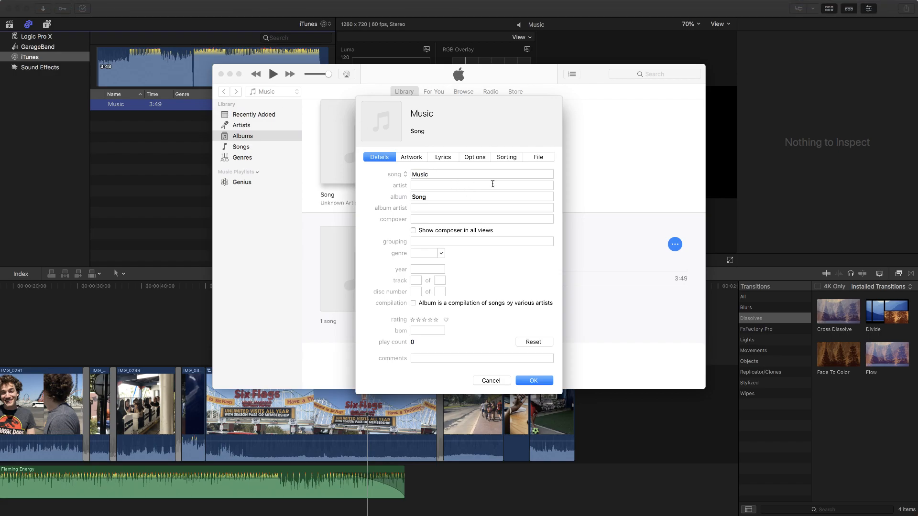
{"action": "left_click", "coordinate": [539, 159]}
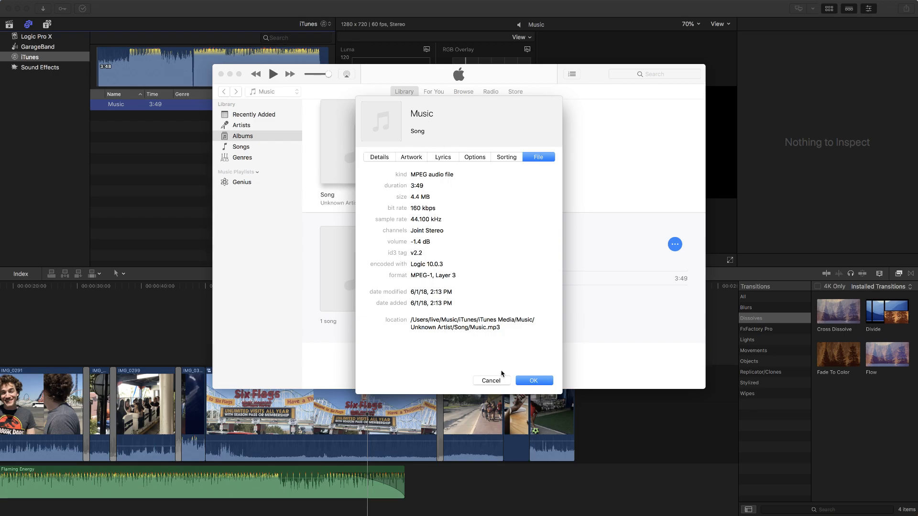
{"action": "left_click", "coordinate": [531, 385]}
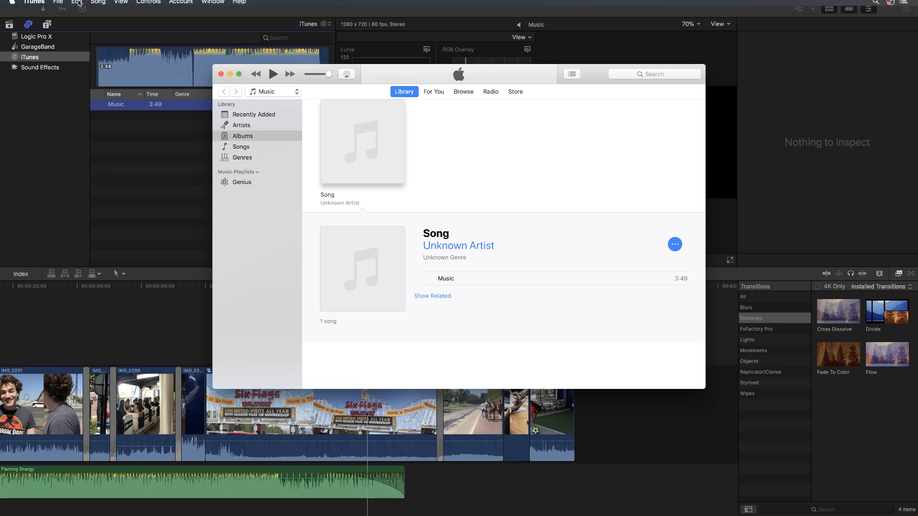
Examine the file conversion options available for the track "Music".
{"action": "left_click", "coordinate": [59, 4]}
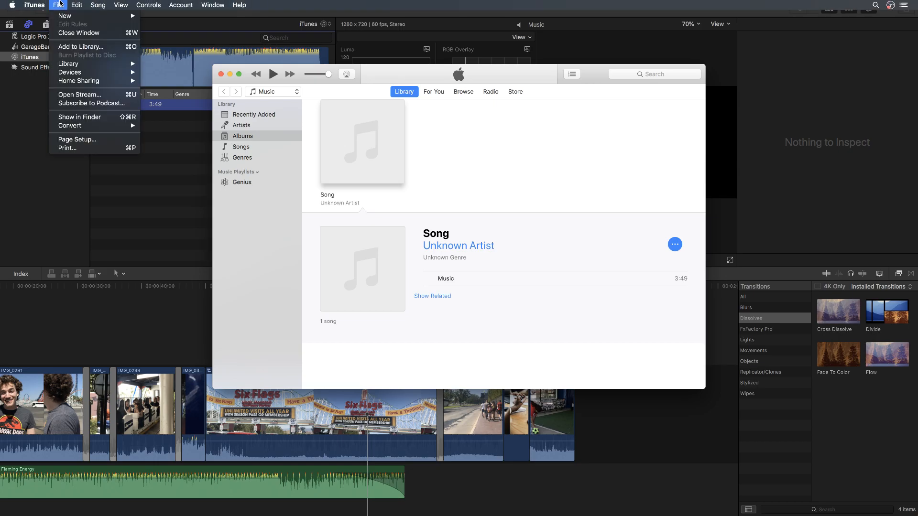
{"action": "mouse_move", "coordinate": [93, 65]}
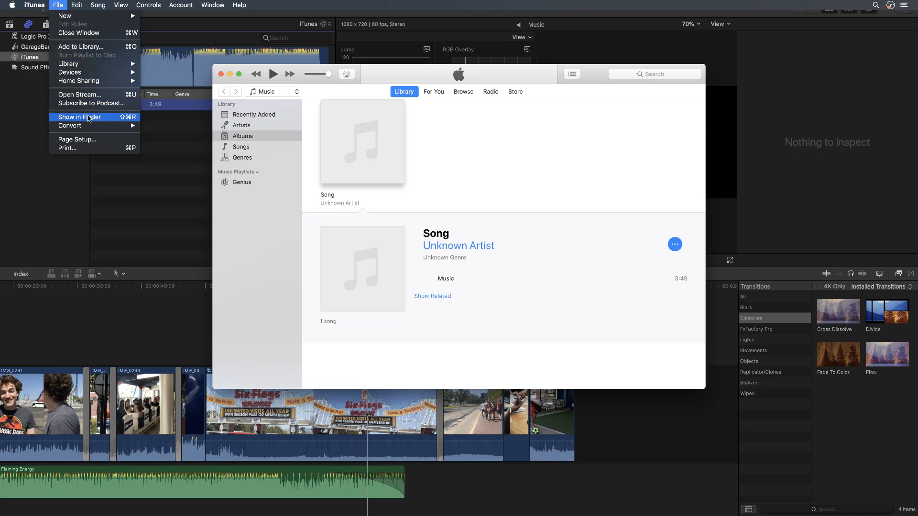
{"action": "mouse_move", "coordinate": [93, 130]}
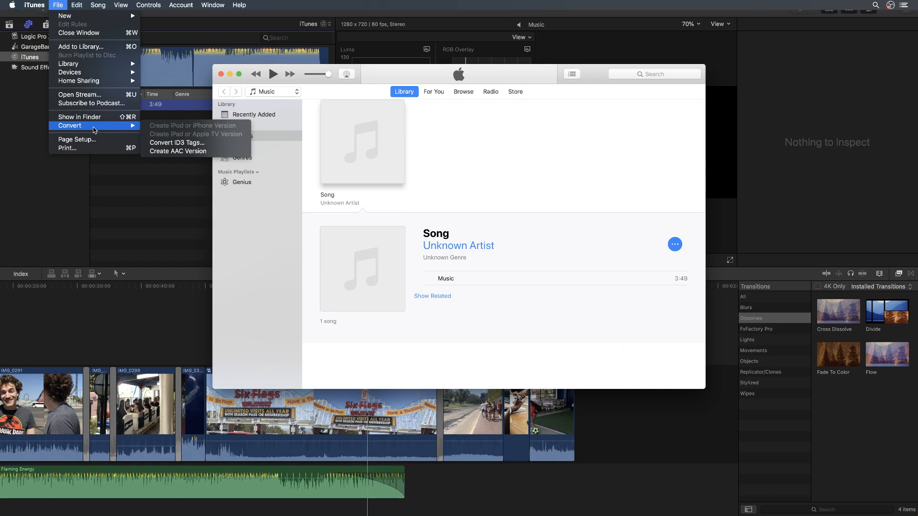
{"action": "left_click", "coordinate": [183, 152]}
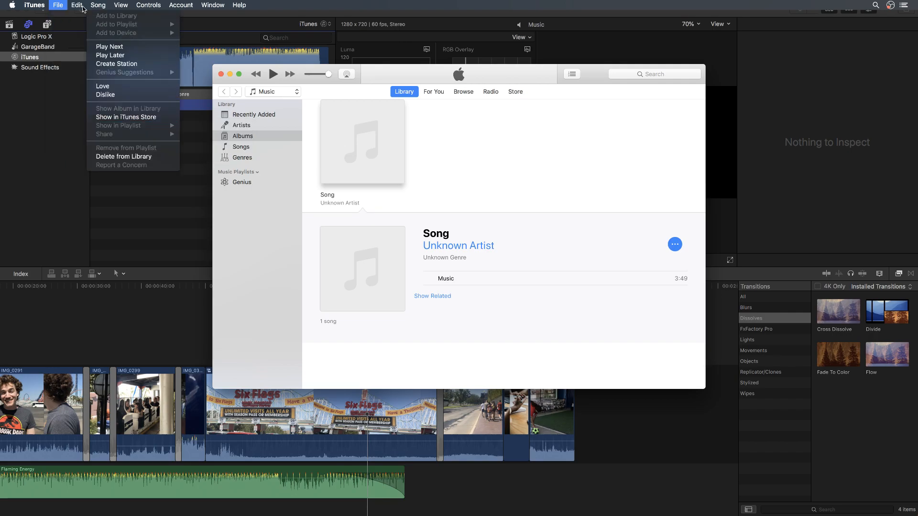
Set the iTunes import settings to use the AIFF Encoder and save the preferences.
{"action": "mouse_move", "coordinate": [35, 5]}
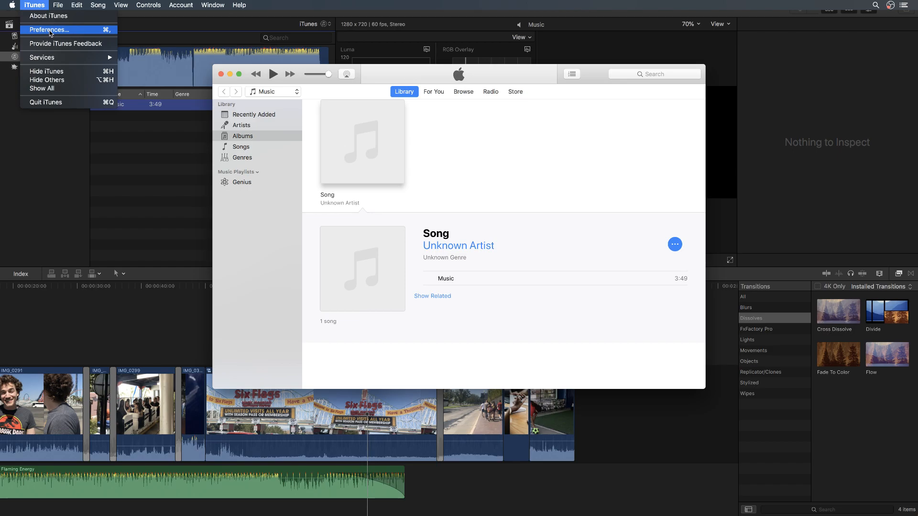
{"action": "left_click", "coordinate": [50, 30]}
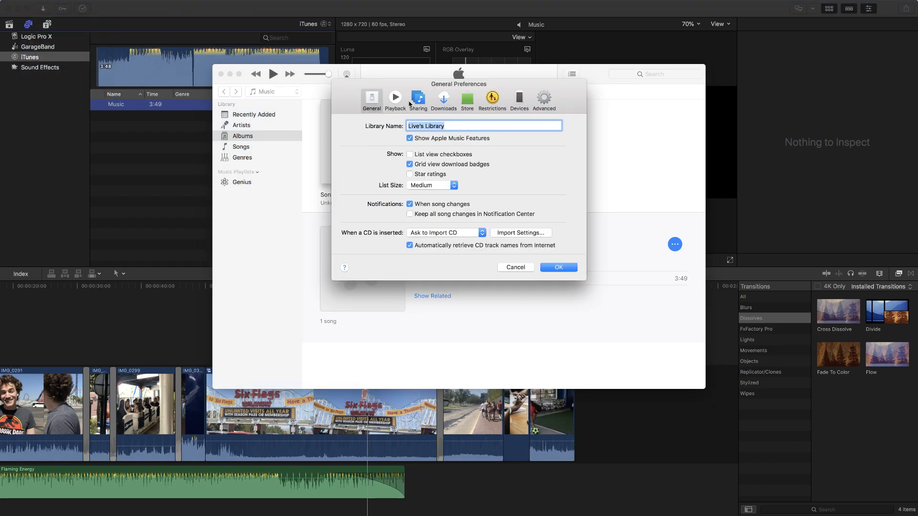
{"action": "left_click", "coordinate": [517, 234]}
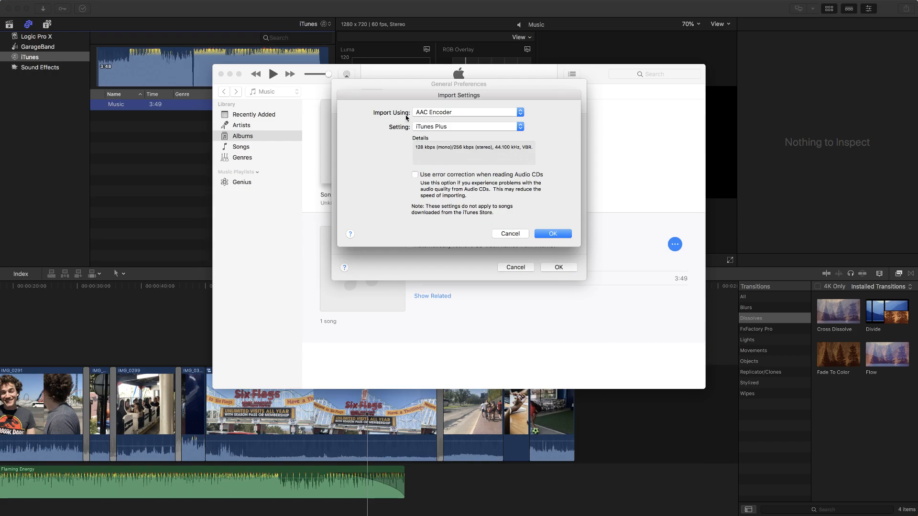
{"action": "left_click", "coordinate": [428, 114]}
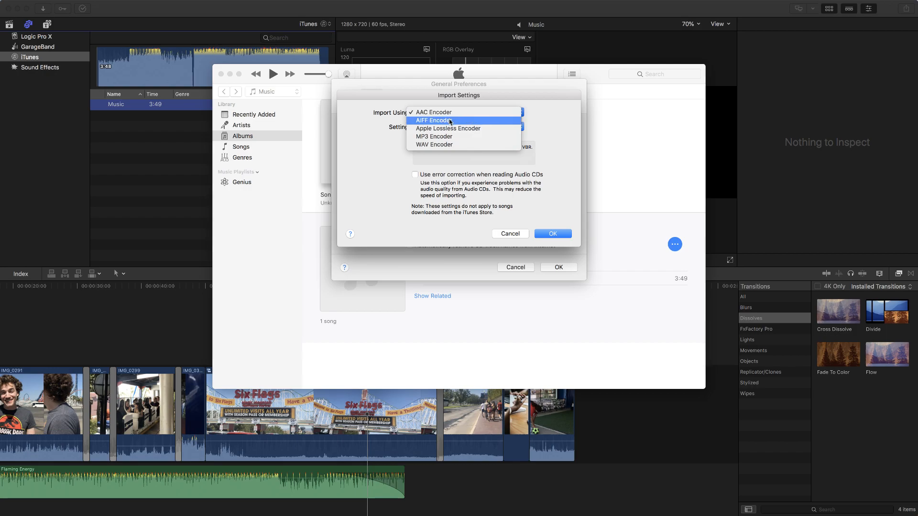
{"action": "left_click", "coordinate": [450, 120]}
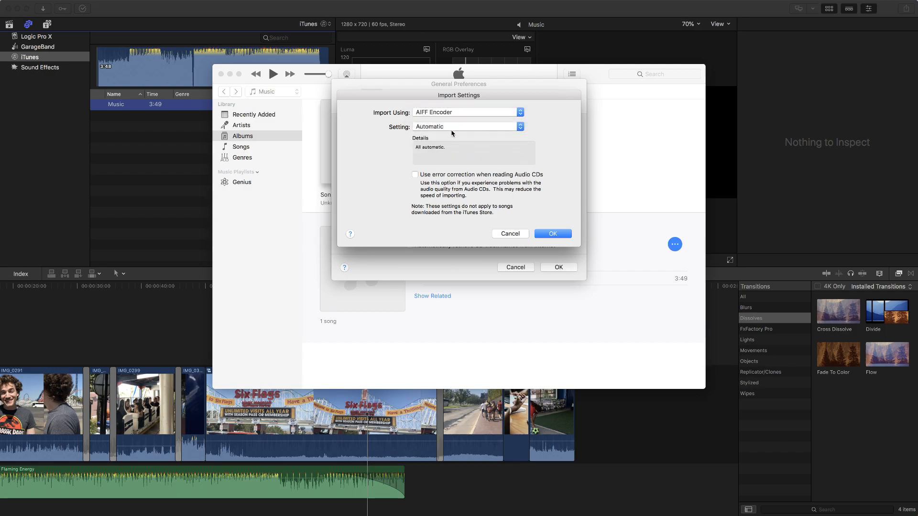
{"action": "left_click", "coordinate": [553, 235]}
{"action": "left_click", "coordinate": [558, 268]}
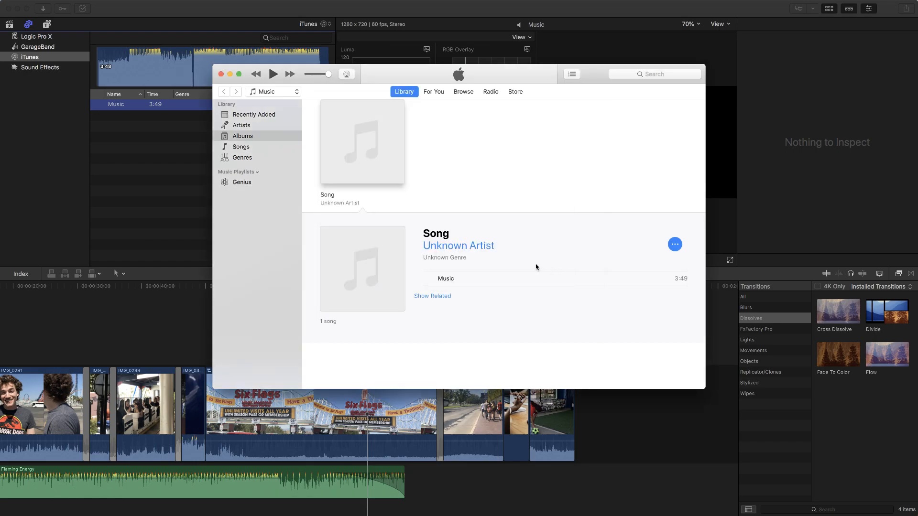
Create an AIFF version of the track "Music" in iTunes and close the expanded "Song" album.
{"action": "left_click", "coordinate": [56, 3]}
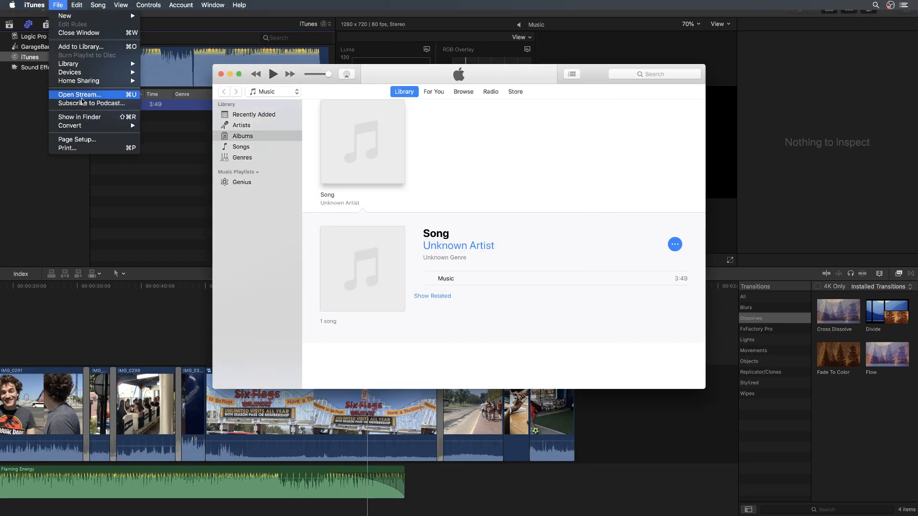
{"action": "mouse_move", "coordinate": [96, 126]}
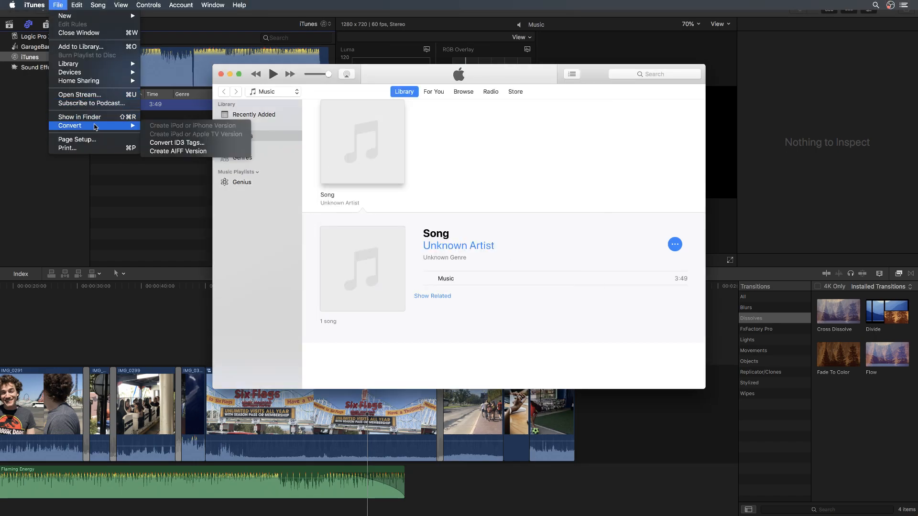
{"action": "left_click", "coordinate": [190, 152]}
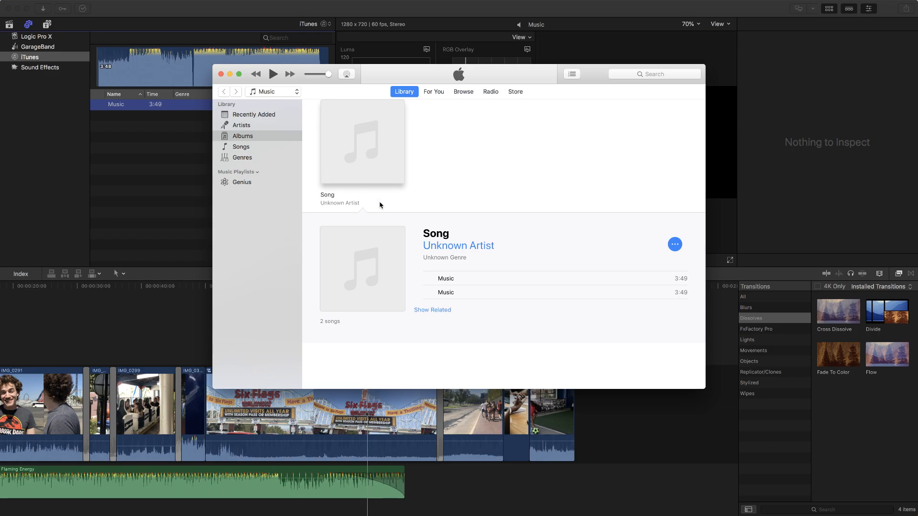
{"action": "left_click", "coordinate": [364, 173]}
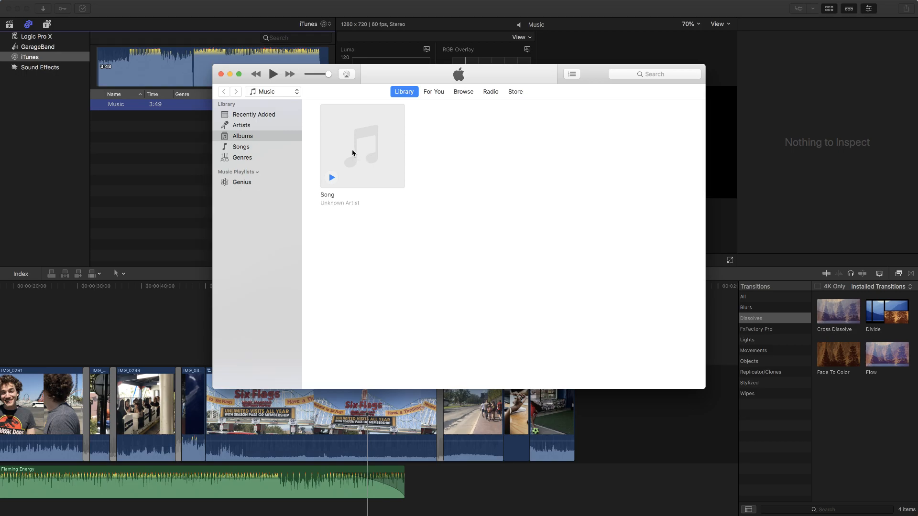
Switch back to Final Cut Pro and refresh the song list of the iTunes audio source.
{"action": "left_click", "coordinate": [182, 141]}
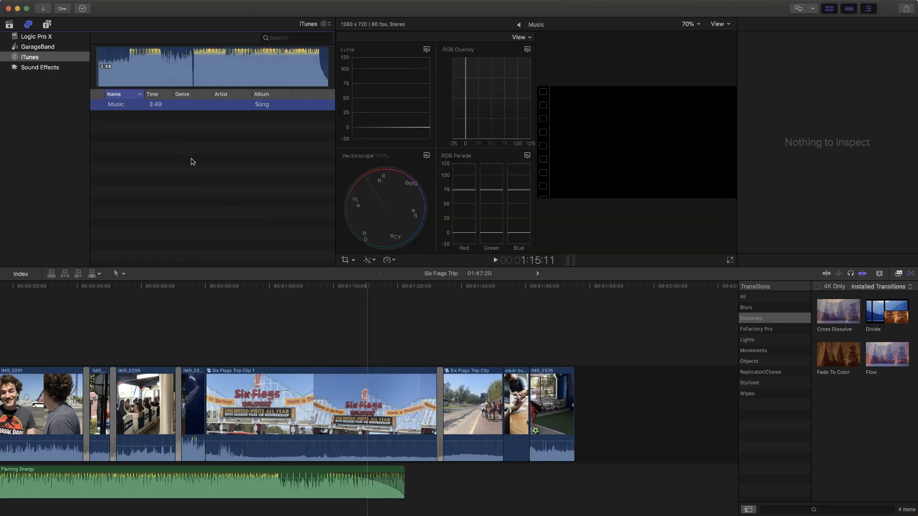
{"action": "left_click", "coordinate": [72, 68]}
{"action": "left_click", "coordinate": [56, 57]}
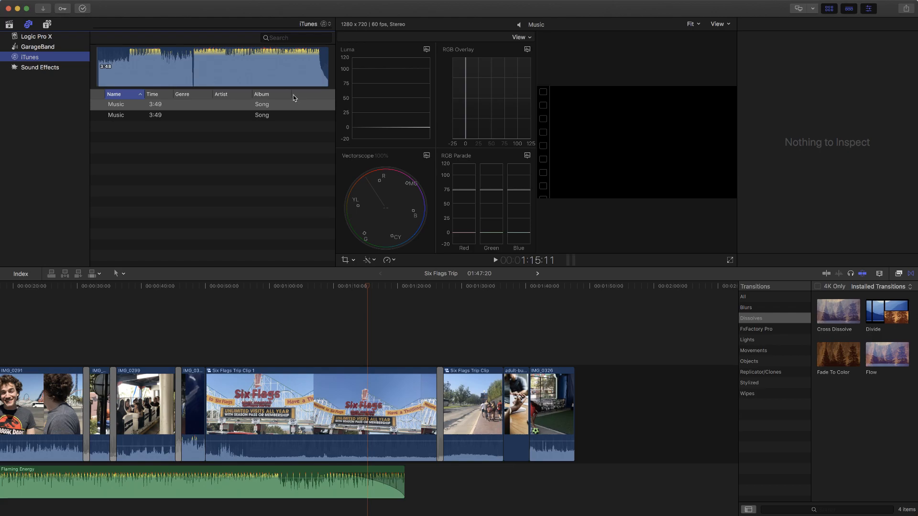
Add the second "Music" track to the timeline as connected audio after the Flaming Energy clip and view its info.
{"action": "left_click", "coordinate": [146, 115]}
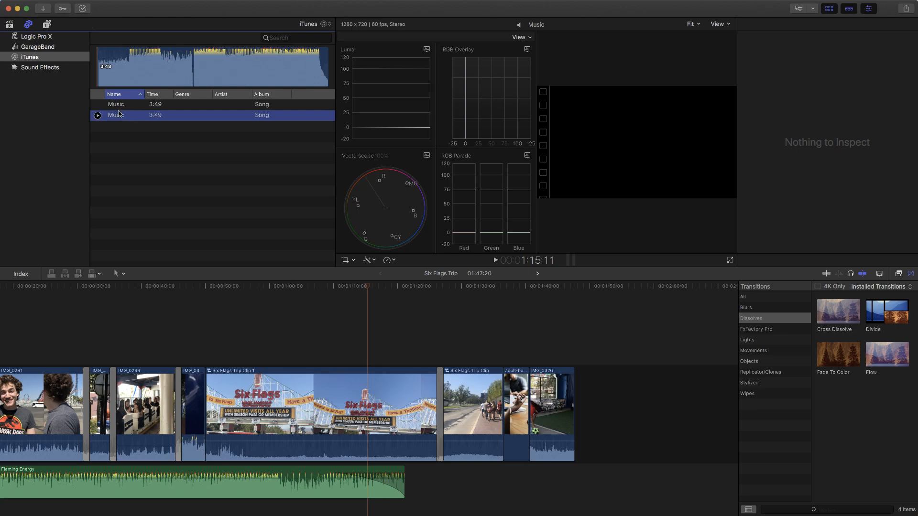
{"action": "key", "text": "Up"}
{"action": "left_click", "coordinate": [128, 118]}
{"action": "left_click_drag", "start_coordinate": [117, 119], "coordinate": [544, 487]}
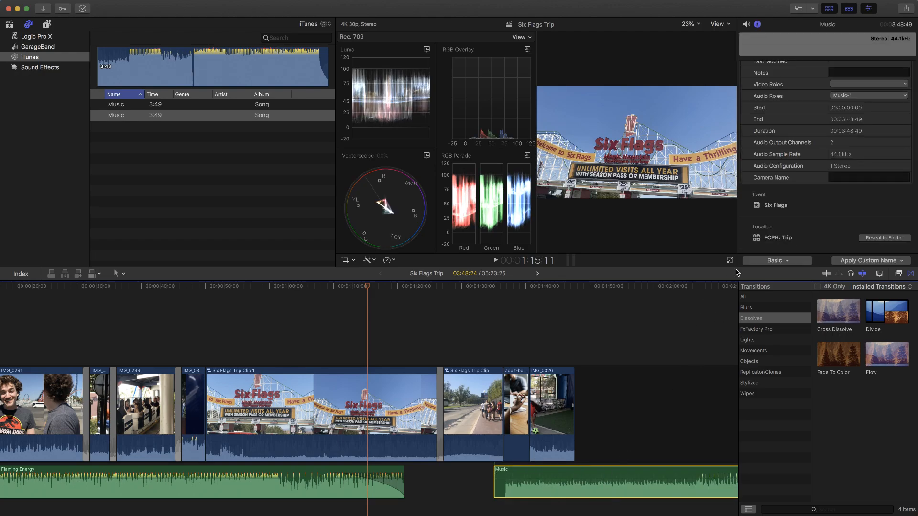
{"action": "scroll", "coordinate": [784, 198], "scroll_direction": "up", "scroll_amount": 2}
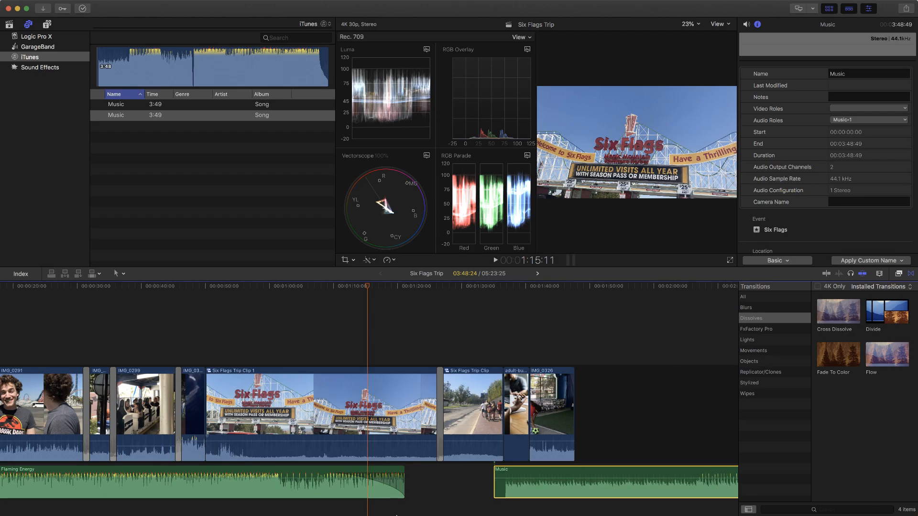
Switch to Safari, open Apple's "Final Cut Pro: Supported media formats" page, examine the audio formats and minimise the window.
{"action": "mouse_move", "coordinate": [279, 509]}
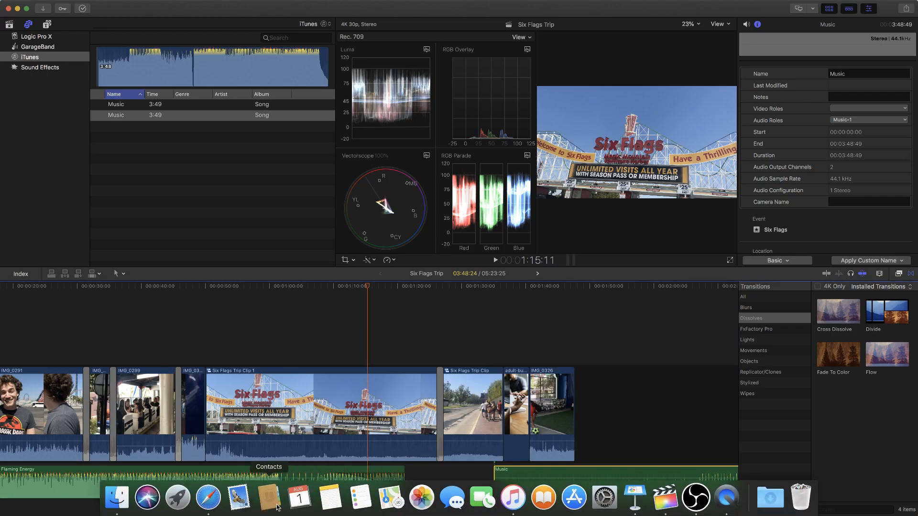
{"action": "left_click", "coordinate": [213, 496]}
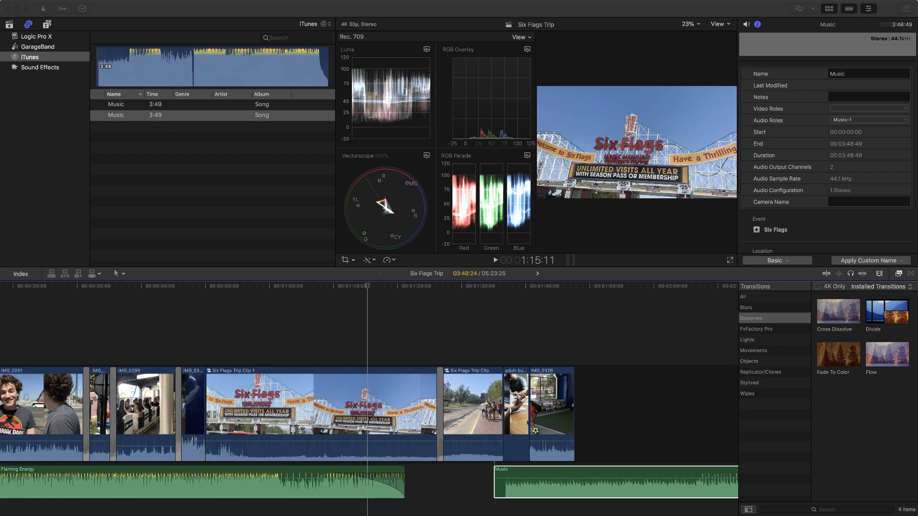
{"action": "left_click_drag", "start_coordinate": [917, 139], "coordinate": [249, 11]}
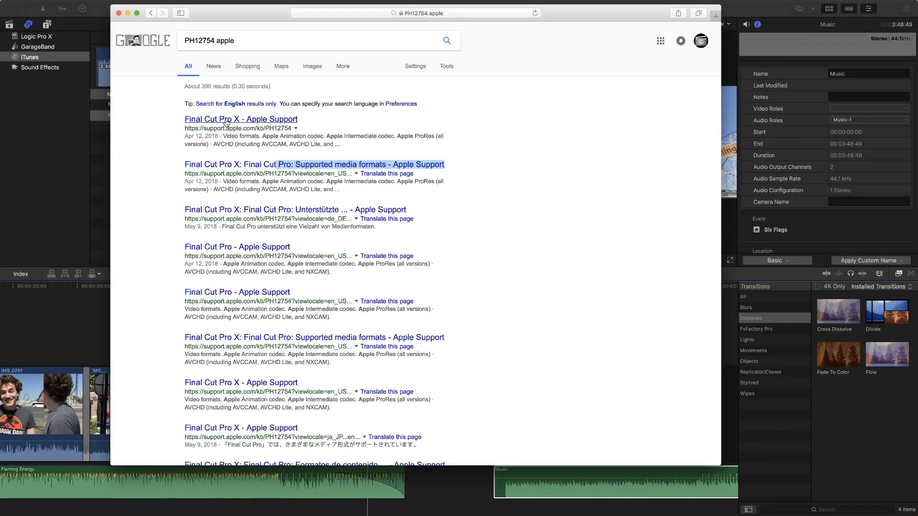
{"action": "left_click", "coordinate": [236, 167]}
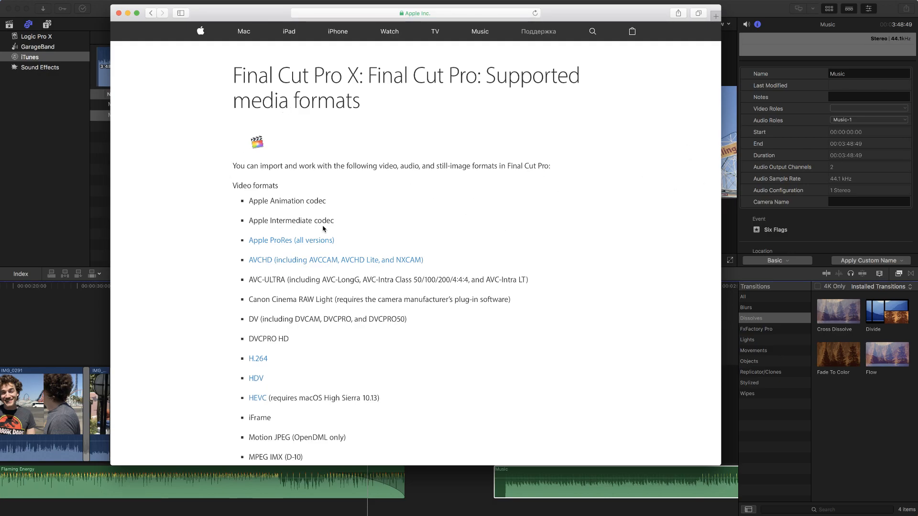
{"action": "scroll", "coordinate": [320, 229], "scroll_direction": "down", "scroll_amount": 4}
{"action": "scroll", "coordinate": [320, 228], "scroll_direction": "down", "scroll_amount": 15}
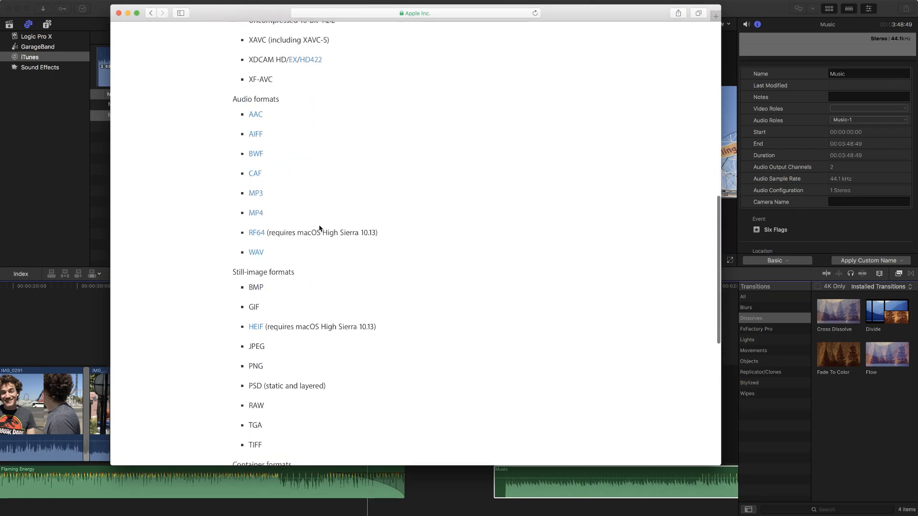
{"action": "scroll", "coordinate": [320, 228], "scroll_direction": "up", "scroll_amount": 3}
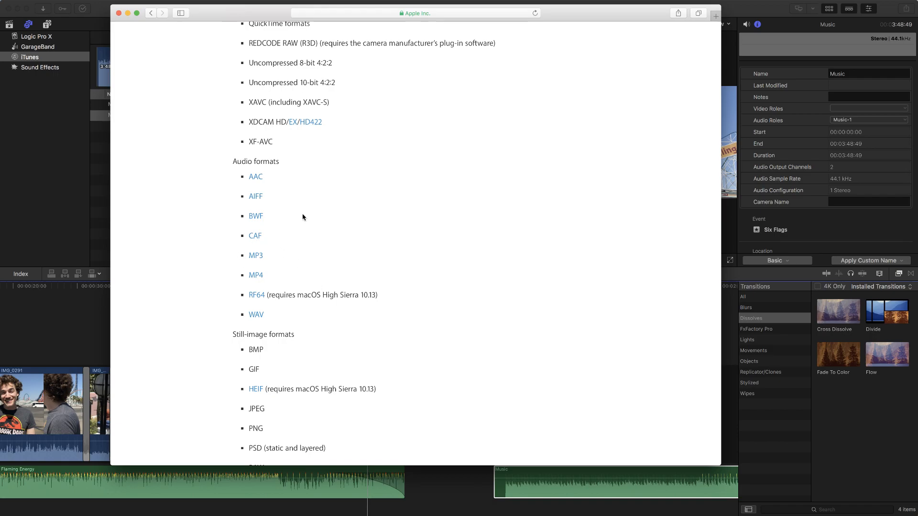
{"action": "left_click", "coordinate": [127, 13]}
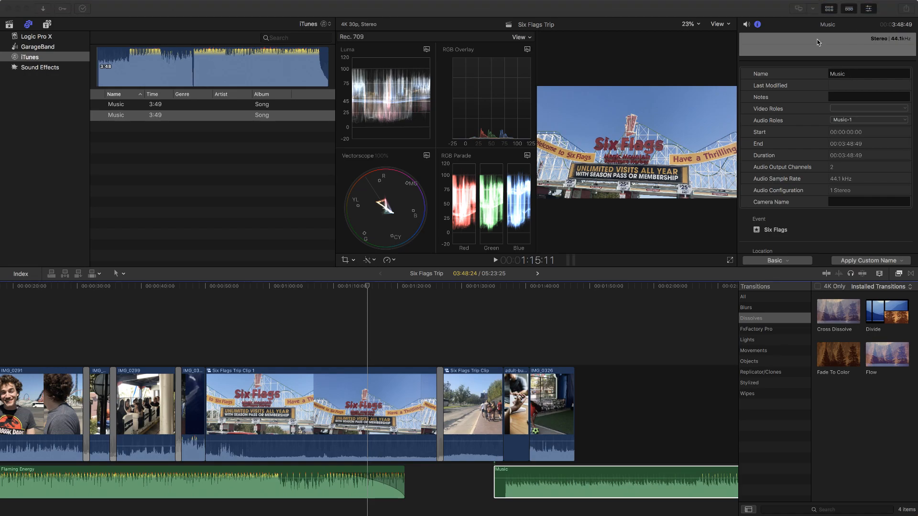
Hide the video scopes and set the viewer's media playback to Proxy.
{"action": "left_click", "coordinate": [718, 25]}
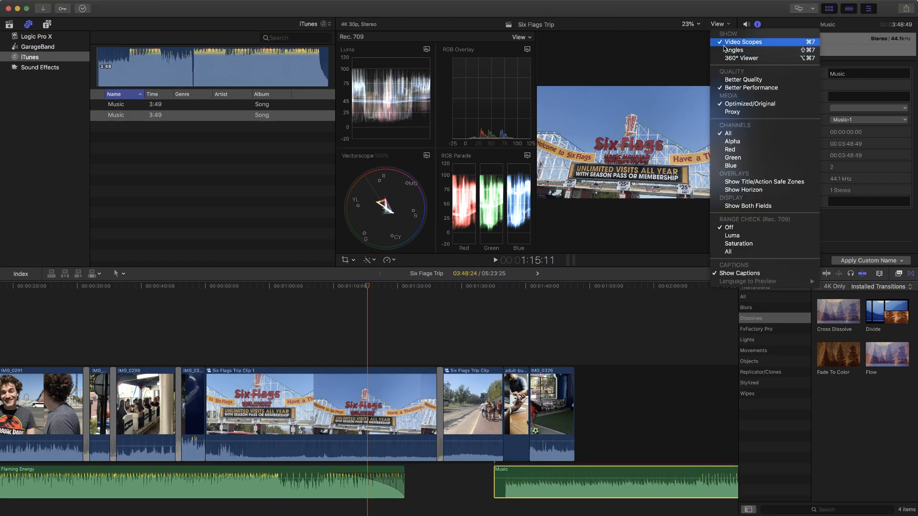
{"action": "left_click", "coordinate": [741, 42]}
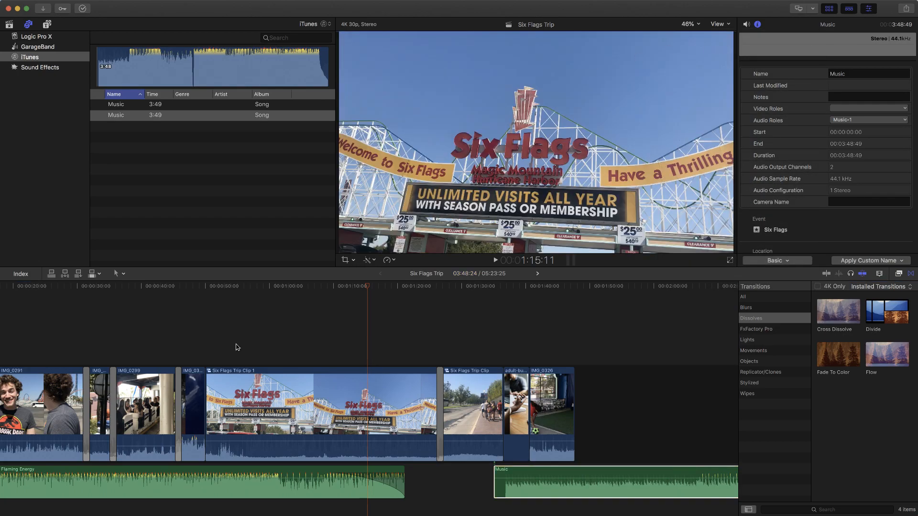
{"action": "left_click", "coordinate": [719, 24]}
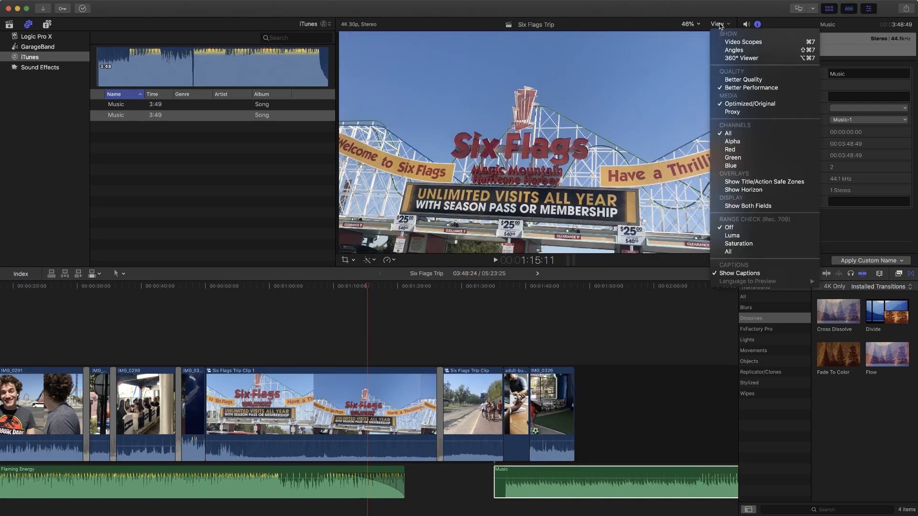
{"action": "left_click", "coordinate": [732, 112]}
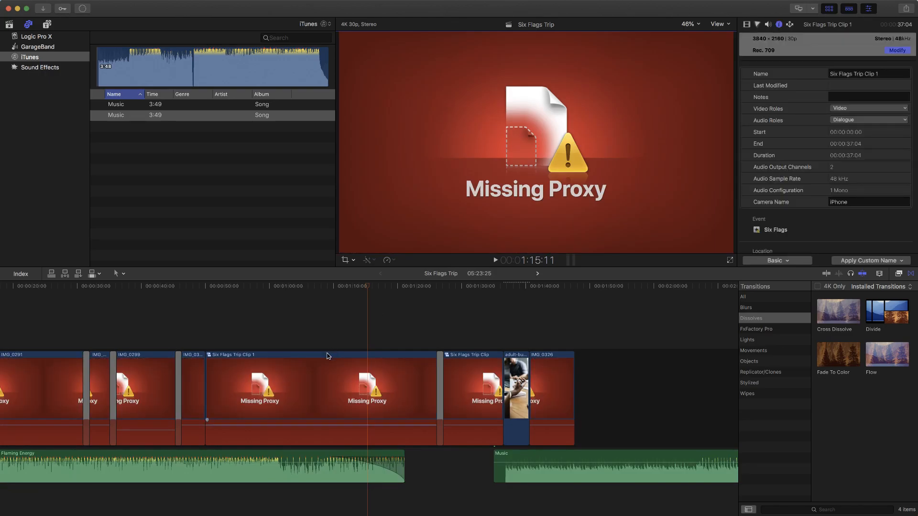
Show the library clips as filmstrips and compare the businessman still with Six Flags Trip Clip in the timeline.
{"action": "left_click", "coordinate": [9, 25]}
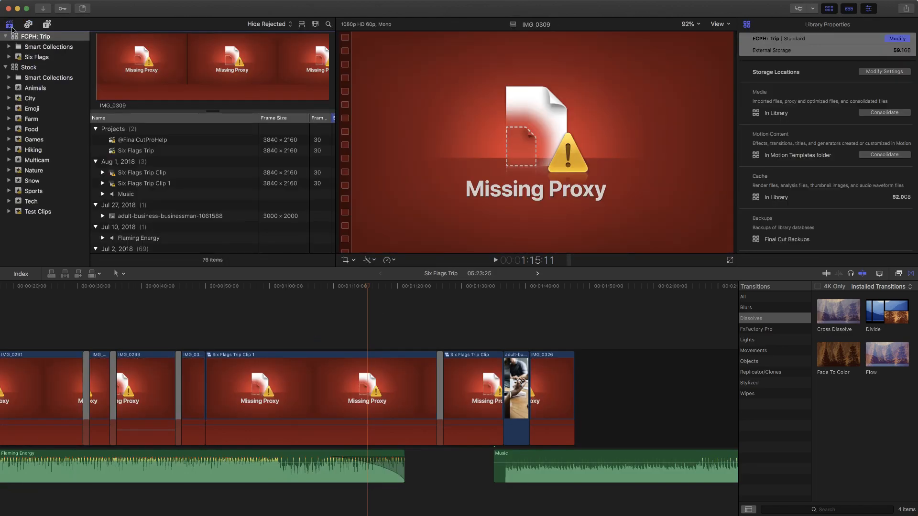
{"action": "left_click", "coordinate": [302, 24]}
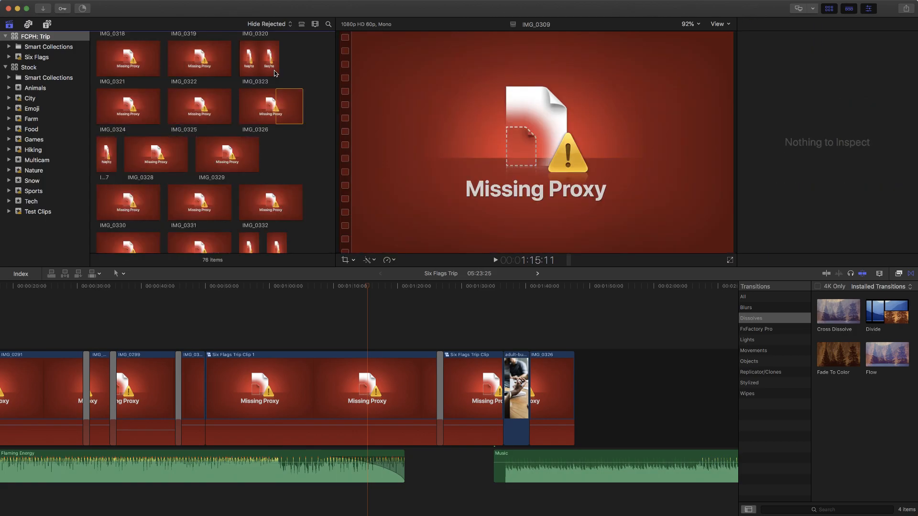
{"action": "left_click", "coordinate": [508, 285]}
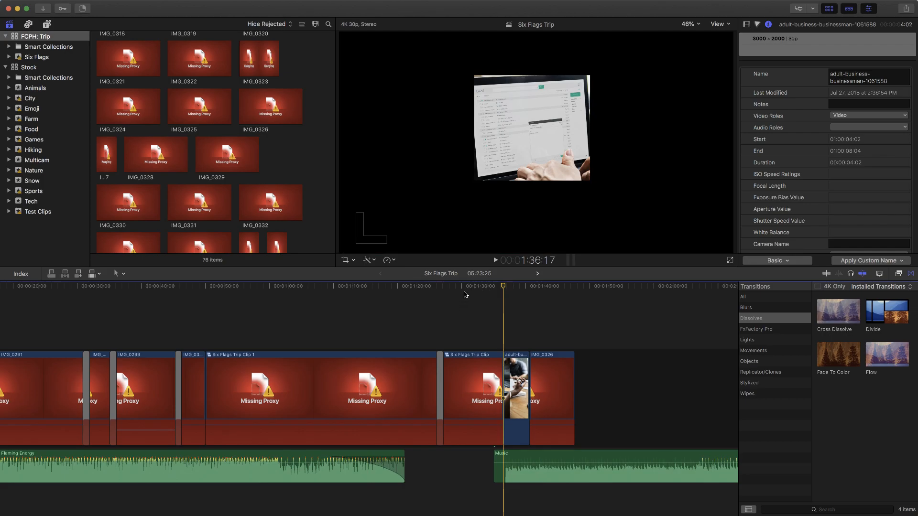
{"action": "left_click", "coordinate": [464, 287]}
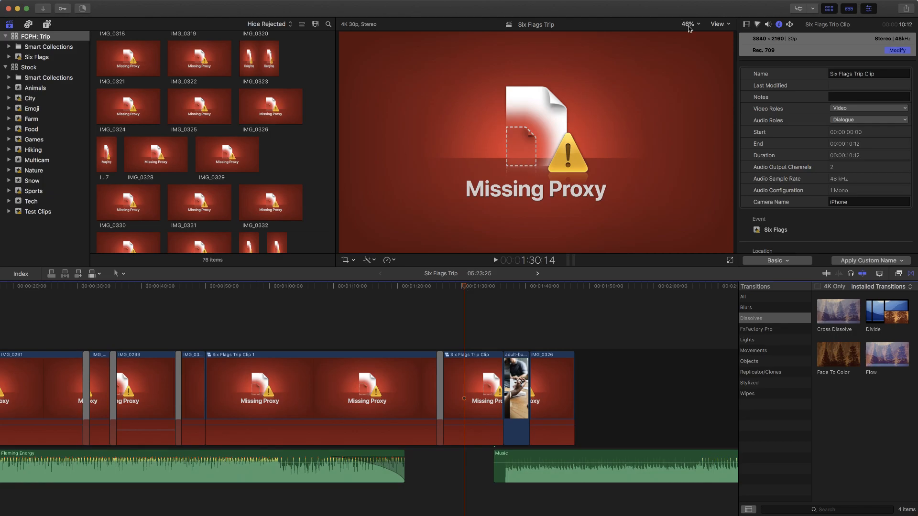
Switch the viewer's media playback to Optimized/Original and back to Proxy.
{"action": "left_click", "coordinate": [719, 25]}
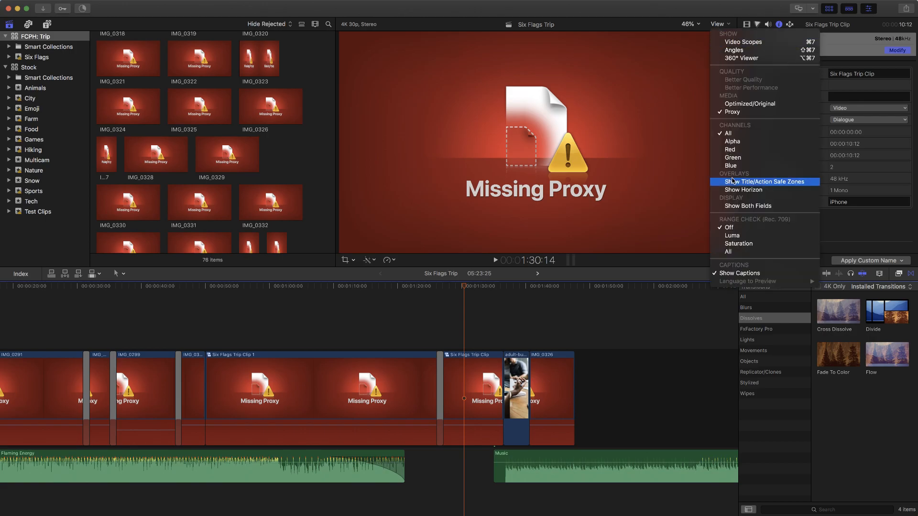
{"action": "left_click", "coordinate": [747, 105]}
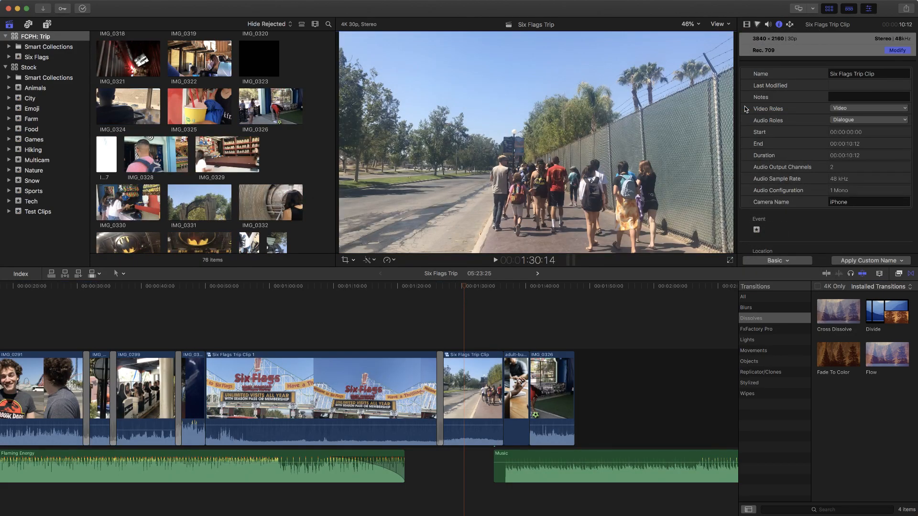
{"action": "left_click", "coordinate": [718, 24]}
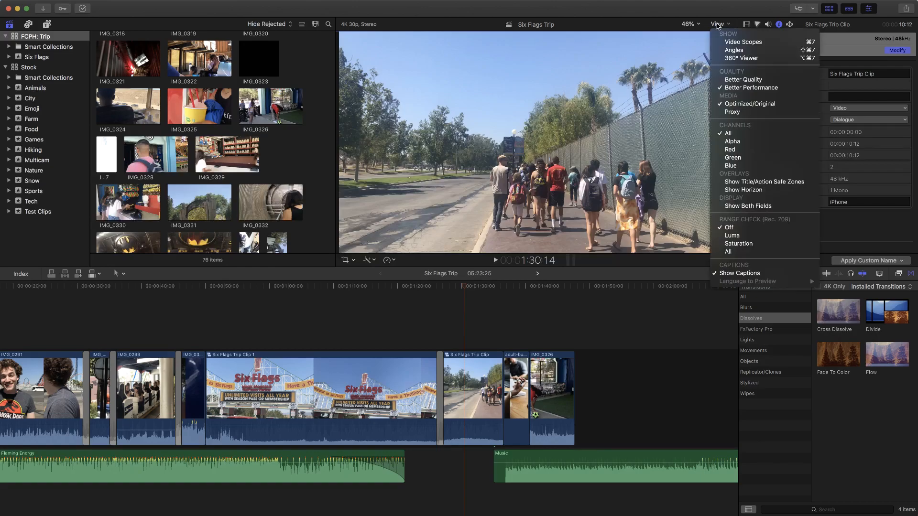
{"action": "left_click", "coordinate": [749, 114]}
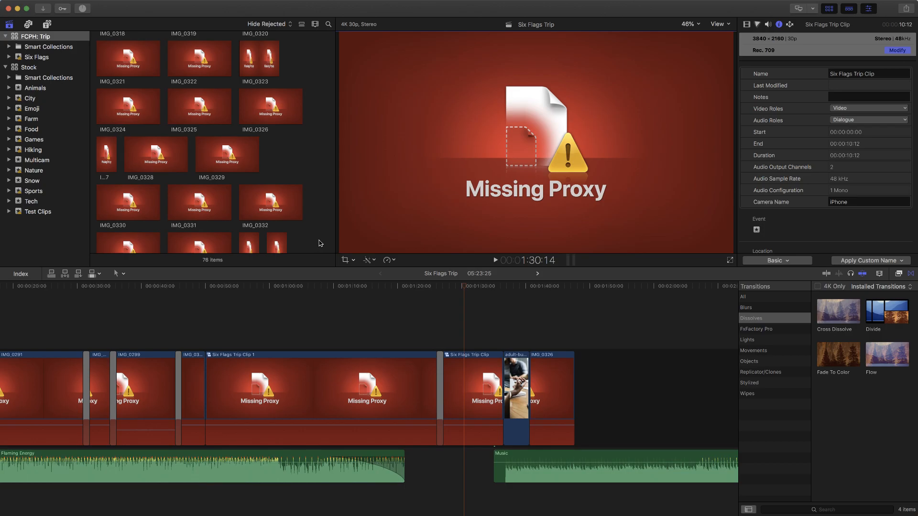
Generate proxy media for the browser clip IMG_0332.
{"action": "left_click", "coordinate": [262, 197]}
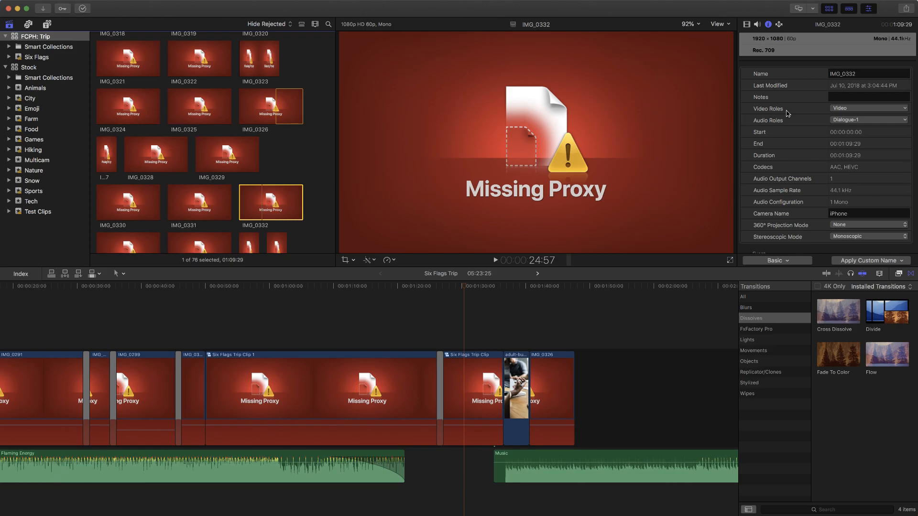
{"action": "scroll", "coordinate": [786, 113], "scroll_direction": "down", "scroll_amount": 5}
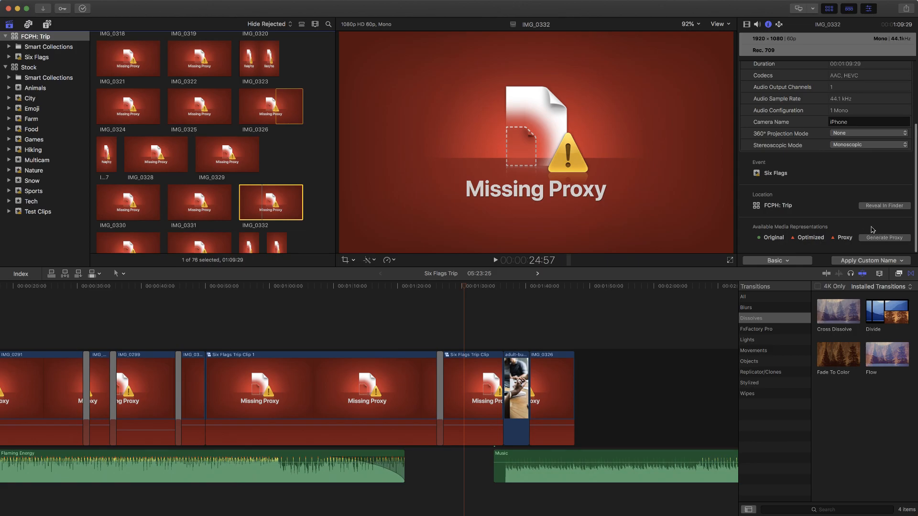
{"action": "left_click", "coordinate": [885, 237]}
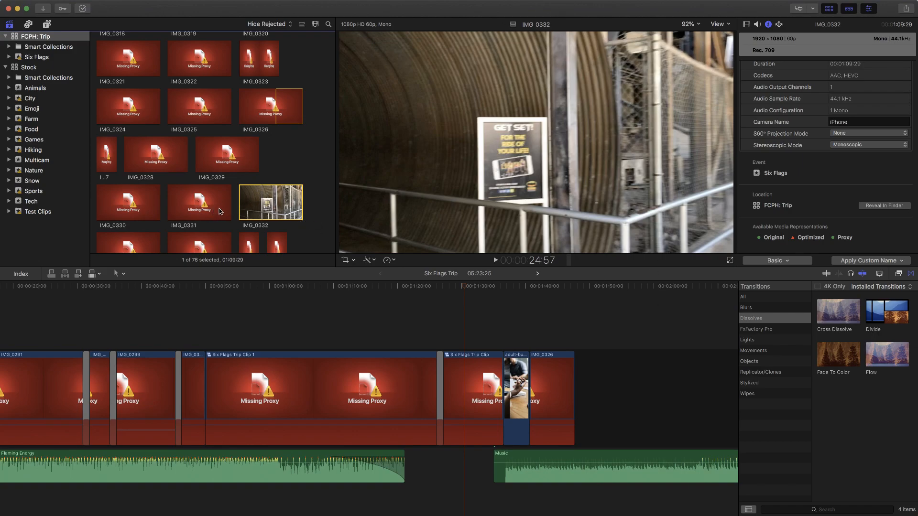
Append IMG_0332 to the end of the main storyline and scrub through it to 02:10:28.
{"action": "left_click_drag", "start_coordinate": [248, 206], "coordinate": [595, 389]}
{"action": "scroll", "coordinate": [478, 392], "scroll_direction": "right", "scroll_amount": 5}
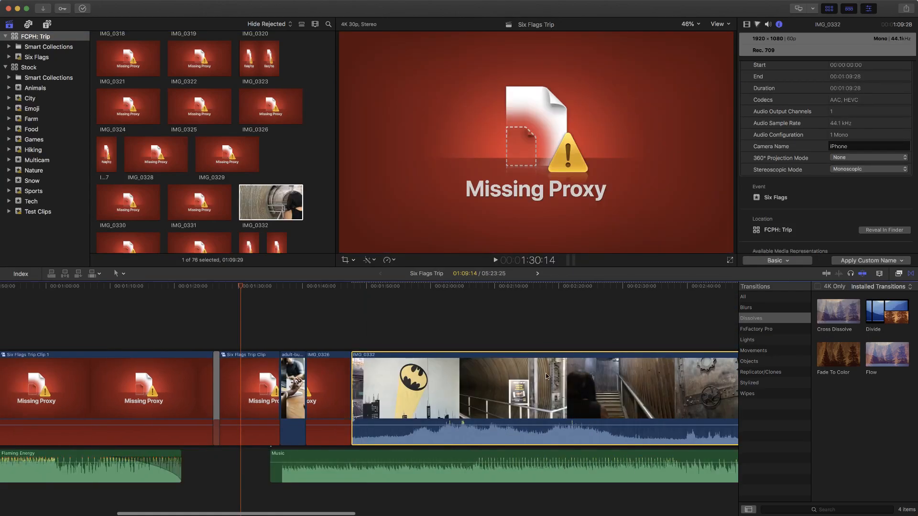
{"action": "left_click", "coordinate": [371, 286]}
{"action": "left_click_drag", "start_coordinate": [382, 289], "coordinate": [501, 301]}
{"action": "left_click", "coordinate": [501, 301]}
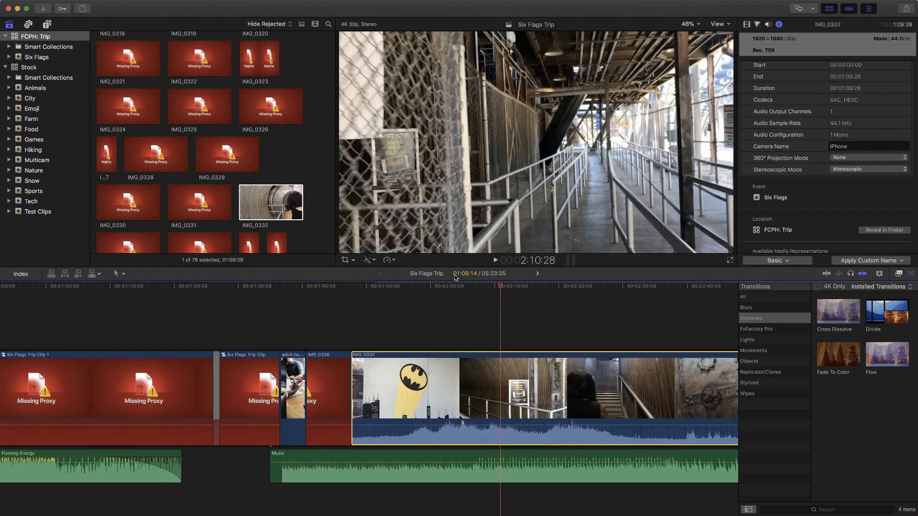
Select all the clips in the browser and examine their available media representations and proxy generation option.
{"action": "left_click", "coordinate": [727, 29]}
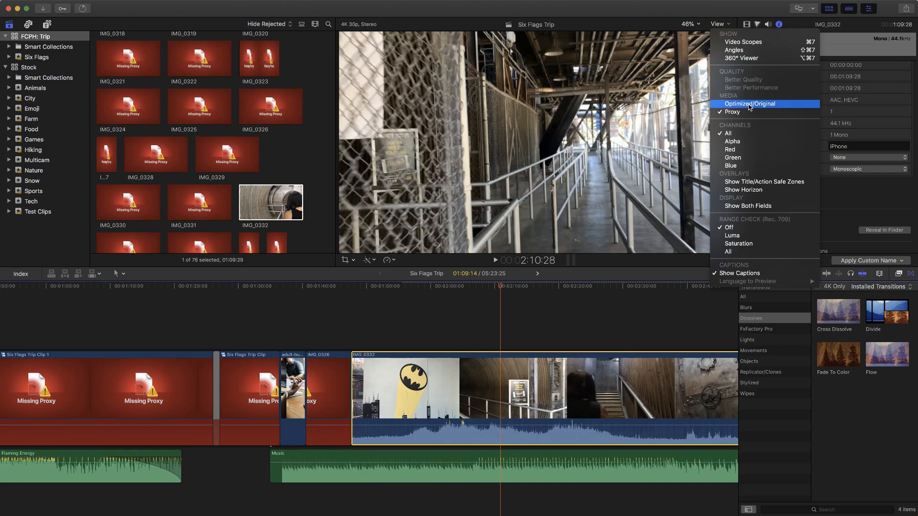
{"action": "left_click", "coordinate": [230, 156]}
{"action": "left_click", "coordinate": [228, 157]}
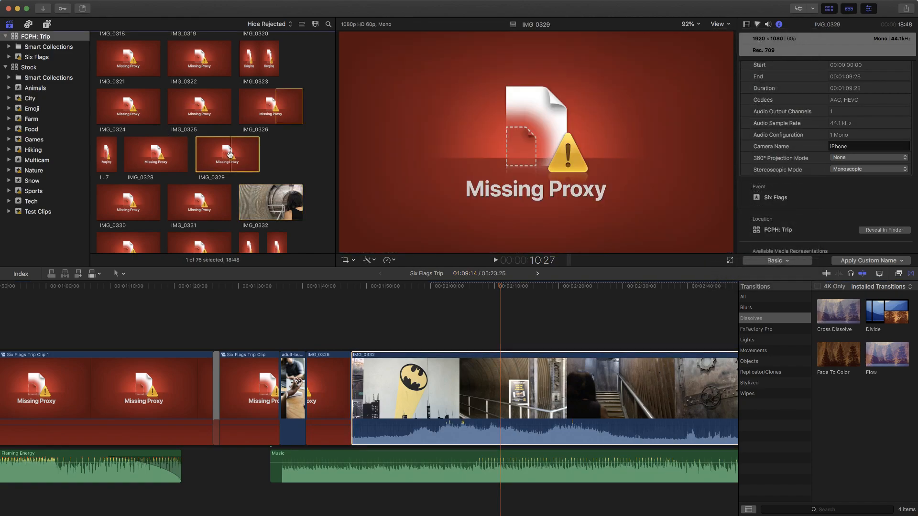
{"action": "key", "text": "super+a"}
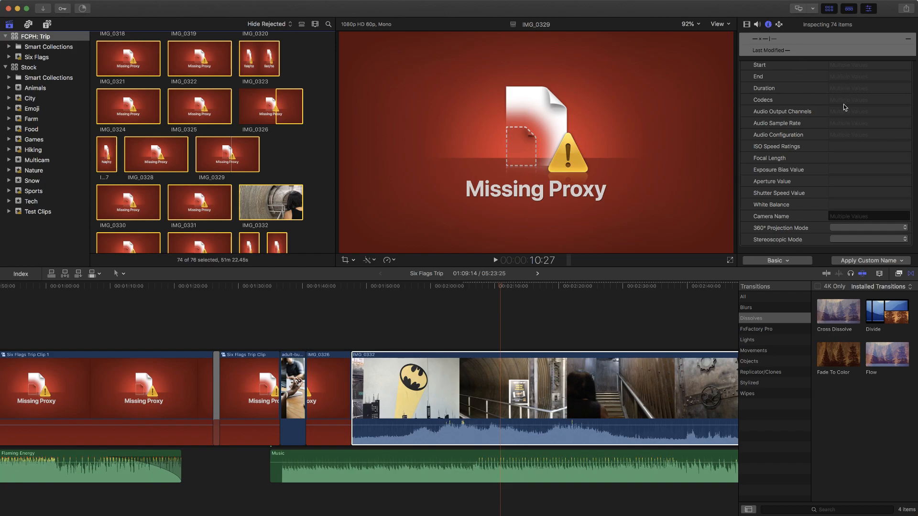
{"action": "scroll", "coordinate": [844, 107], "scroll_direction": "down", "scroll_amount": 5}
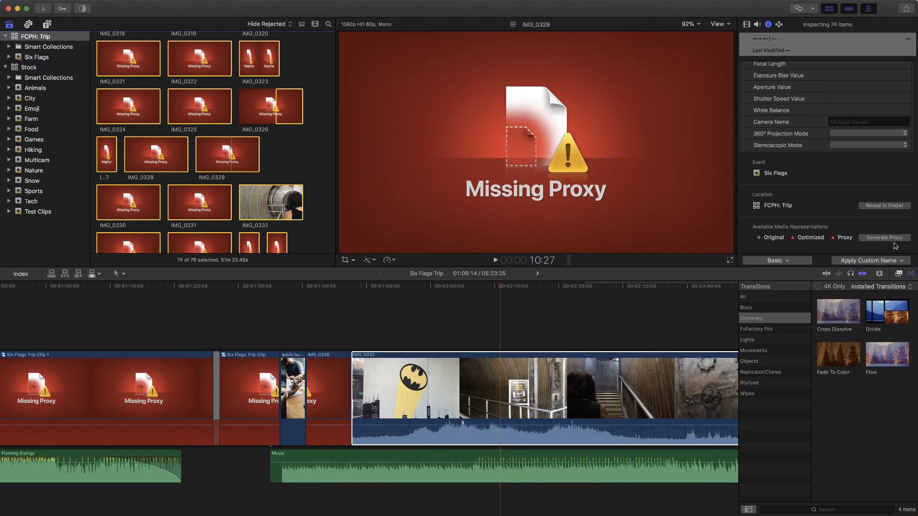
Set the viewer's media playback to Optimized/Original and switch away from Final Cut Pro.
{"action": "left_click", "coordinate": [723, 24]}
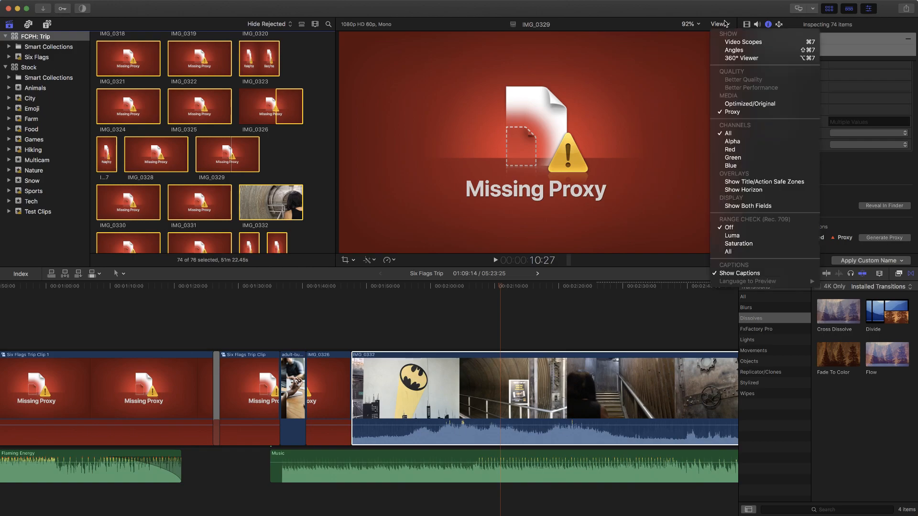
{"action": "left_click", "coordinate": [730, 105]}
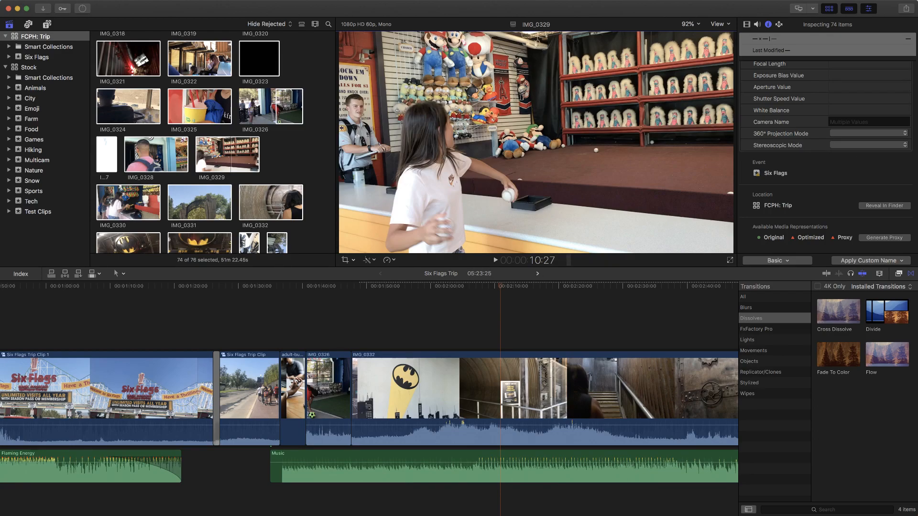
{"action": "key", "text": "super+Tab"}
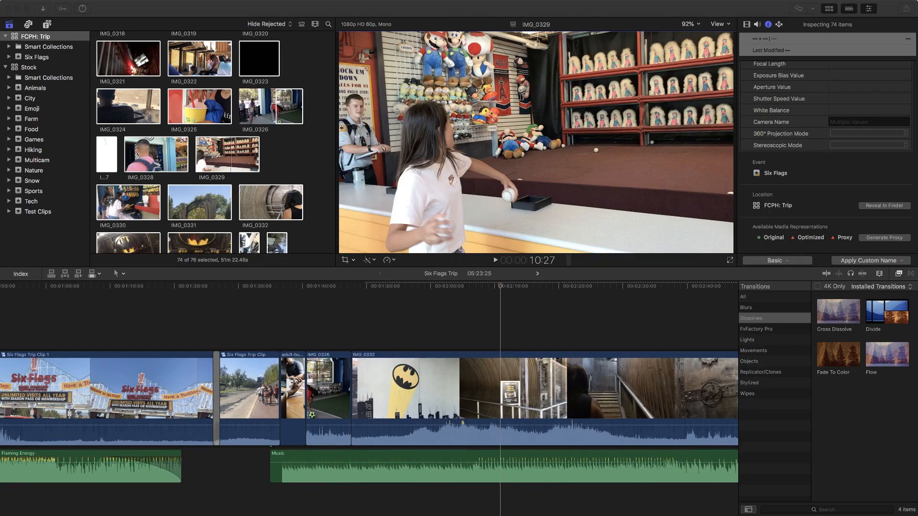